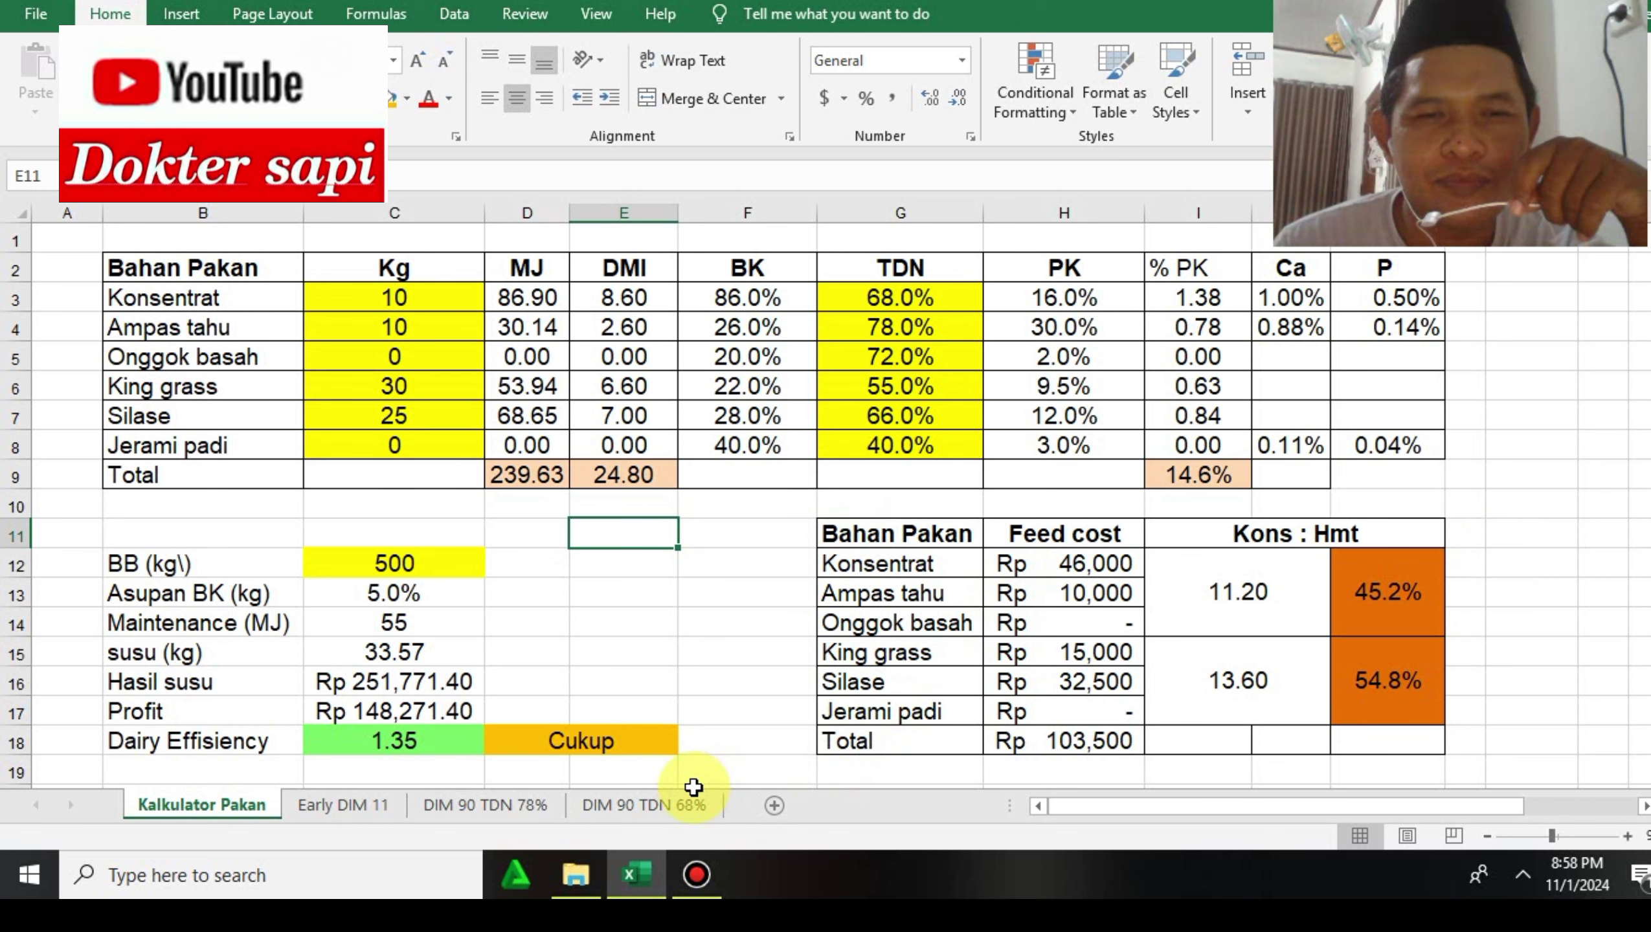
Step: Review the feed calculator sheet and the early-lactation and 90-day nutrient requirement tables on the other sheets
{"action": "left_click", "coordinate": [365, 808]}
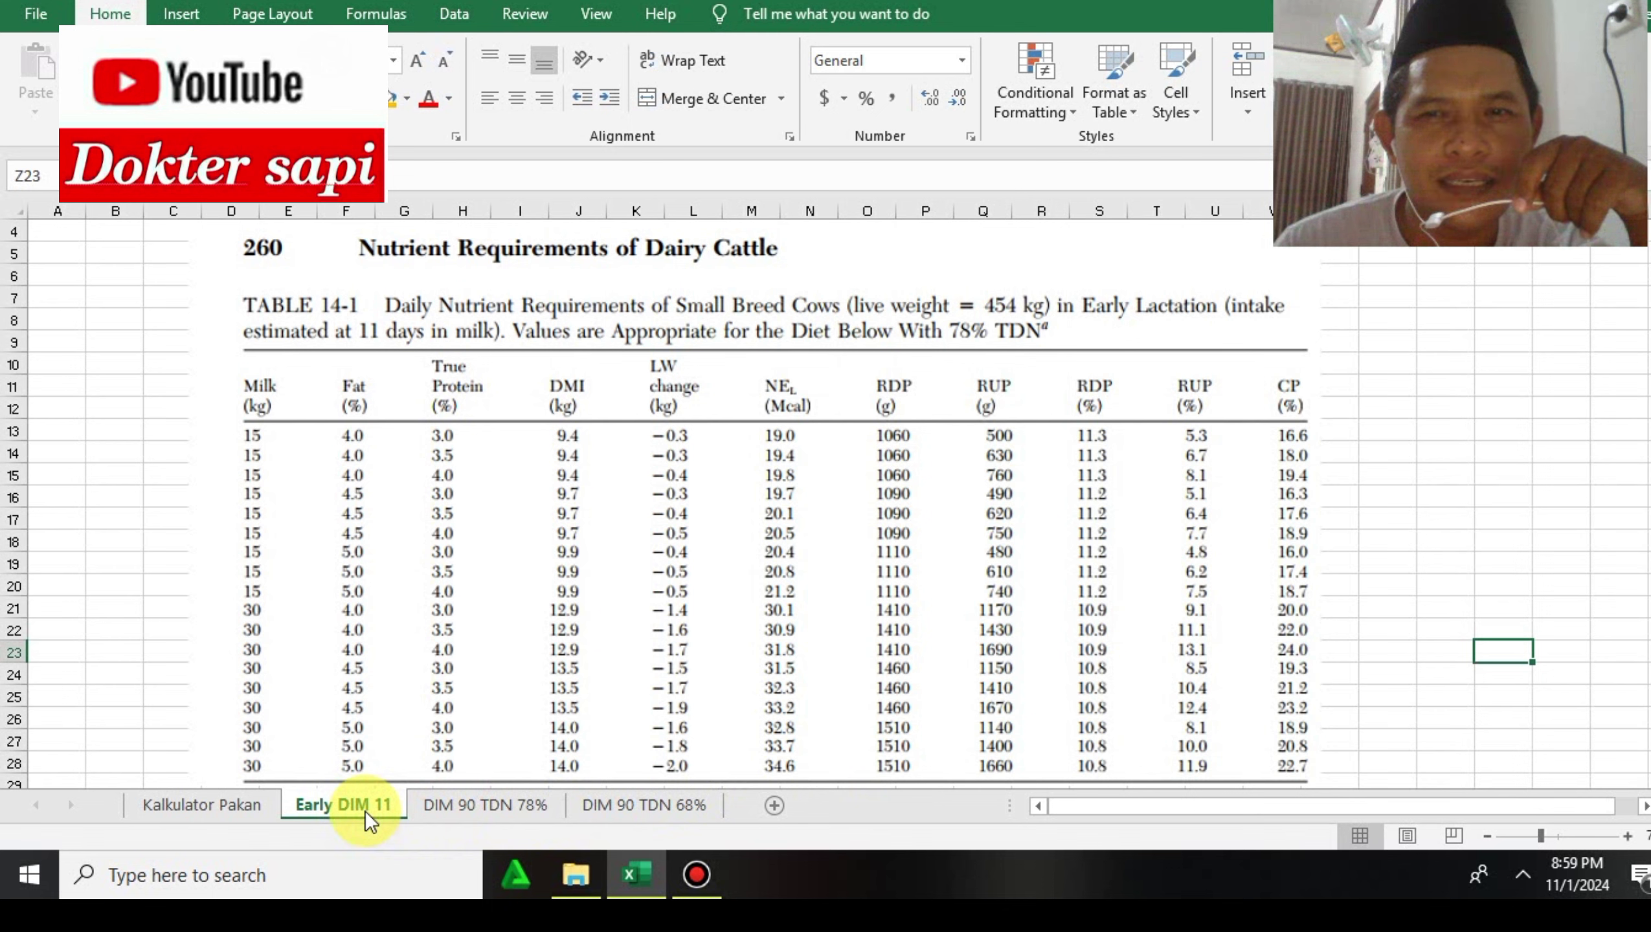
{"action": "left_click", "coordinate": [475, 809]}
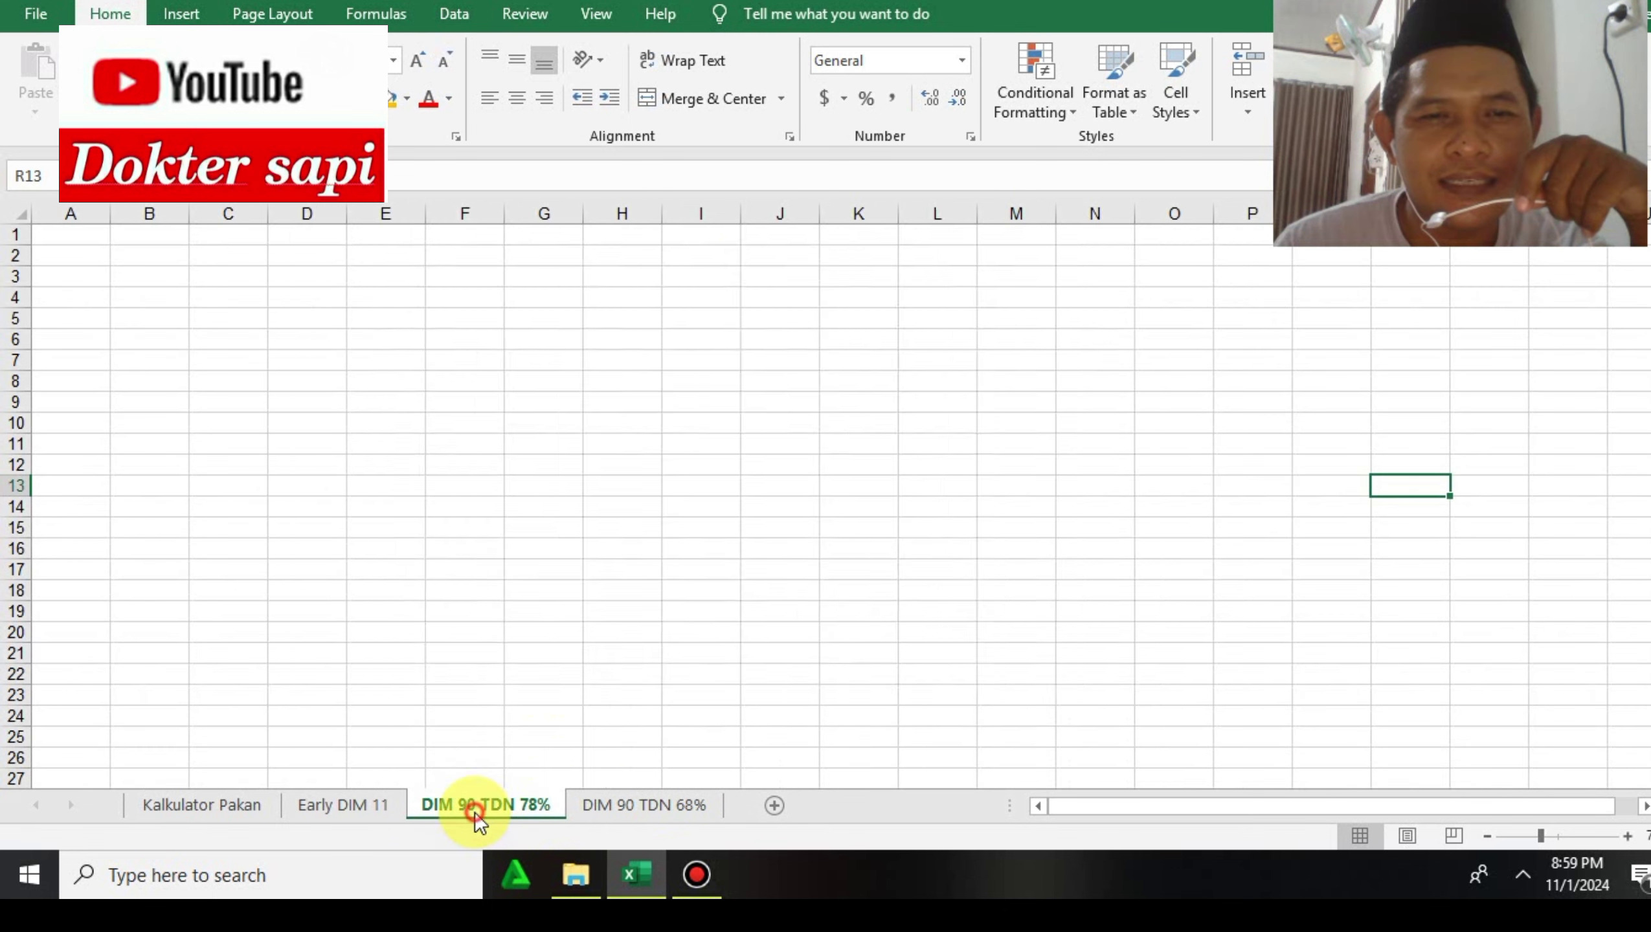
{"action": "left_click", "coordinate": [595, 804]}
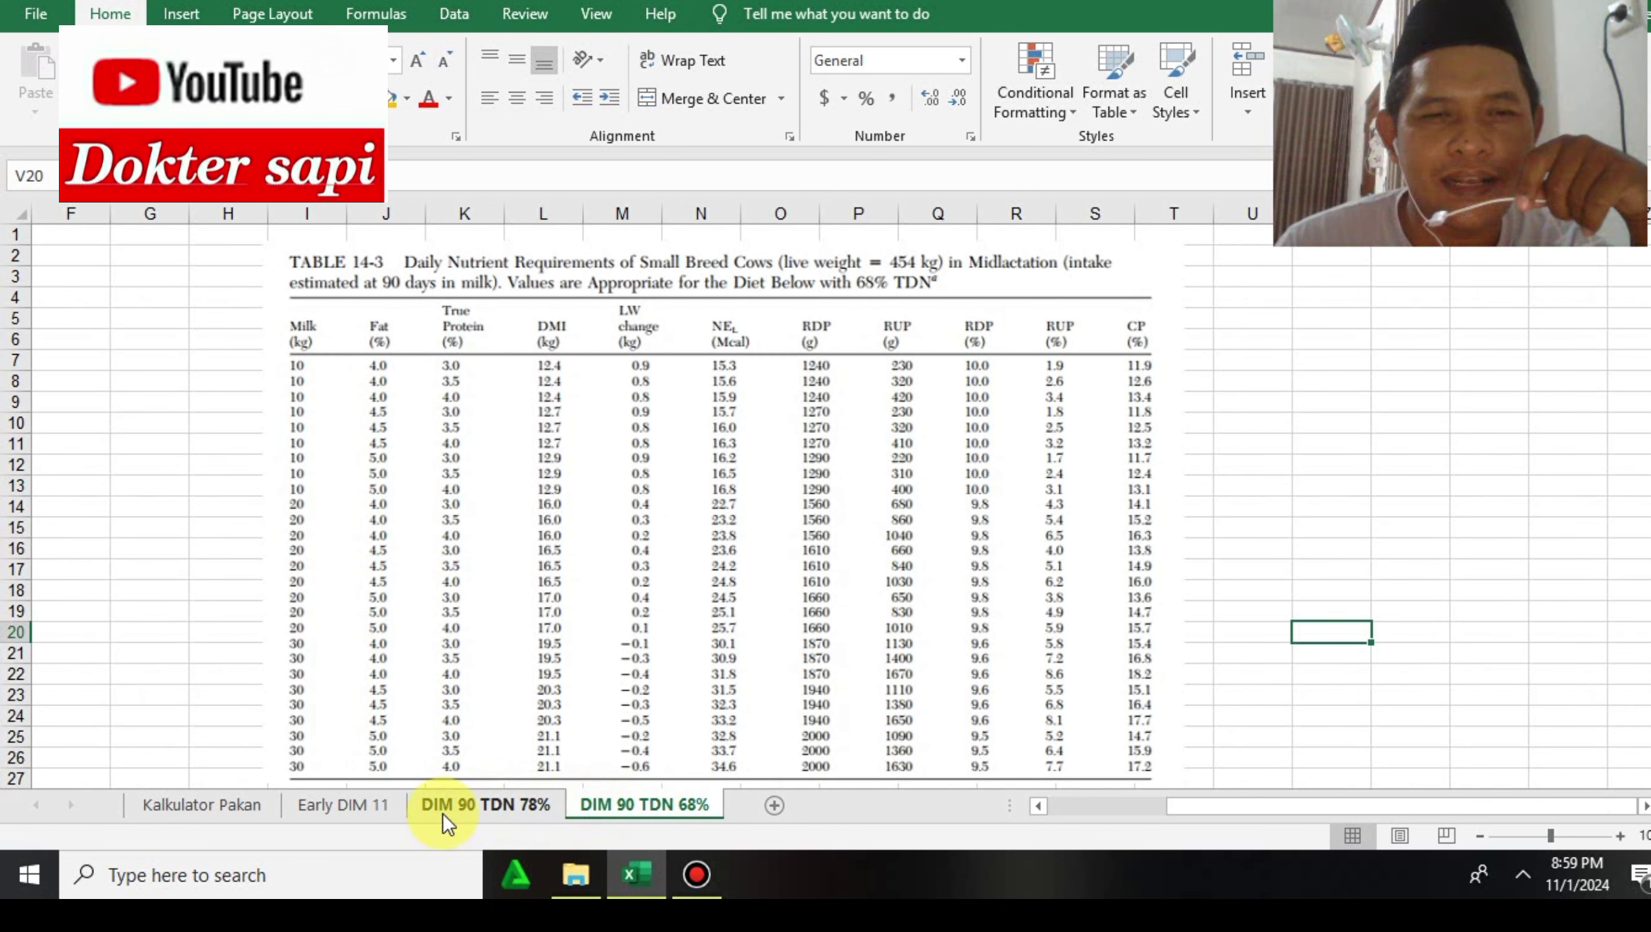
{"action": "left_click", "coordinate": [354, 814]}
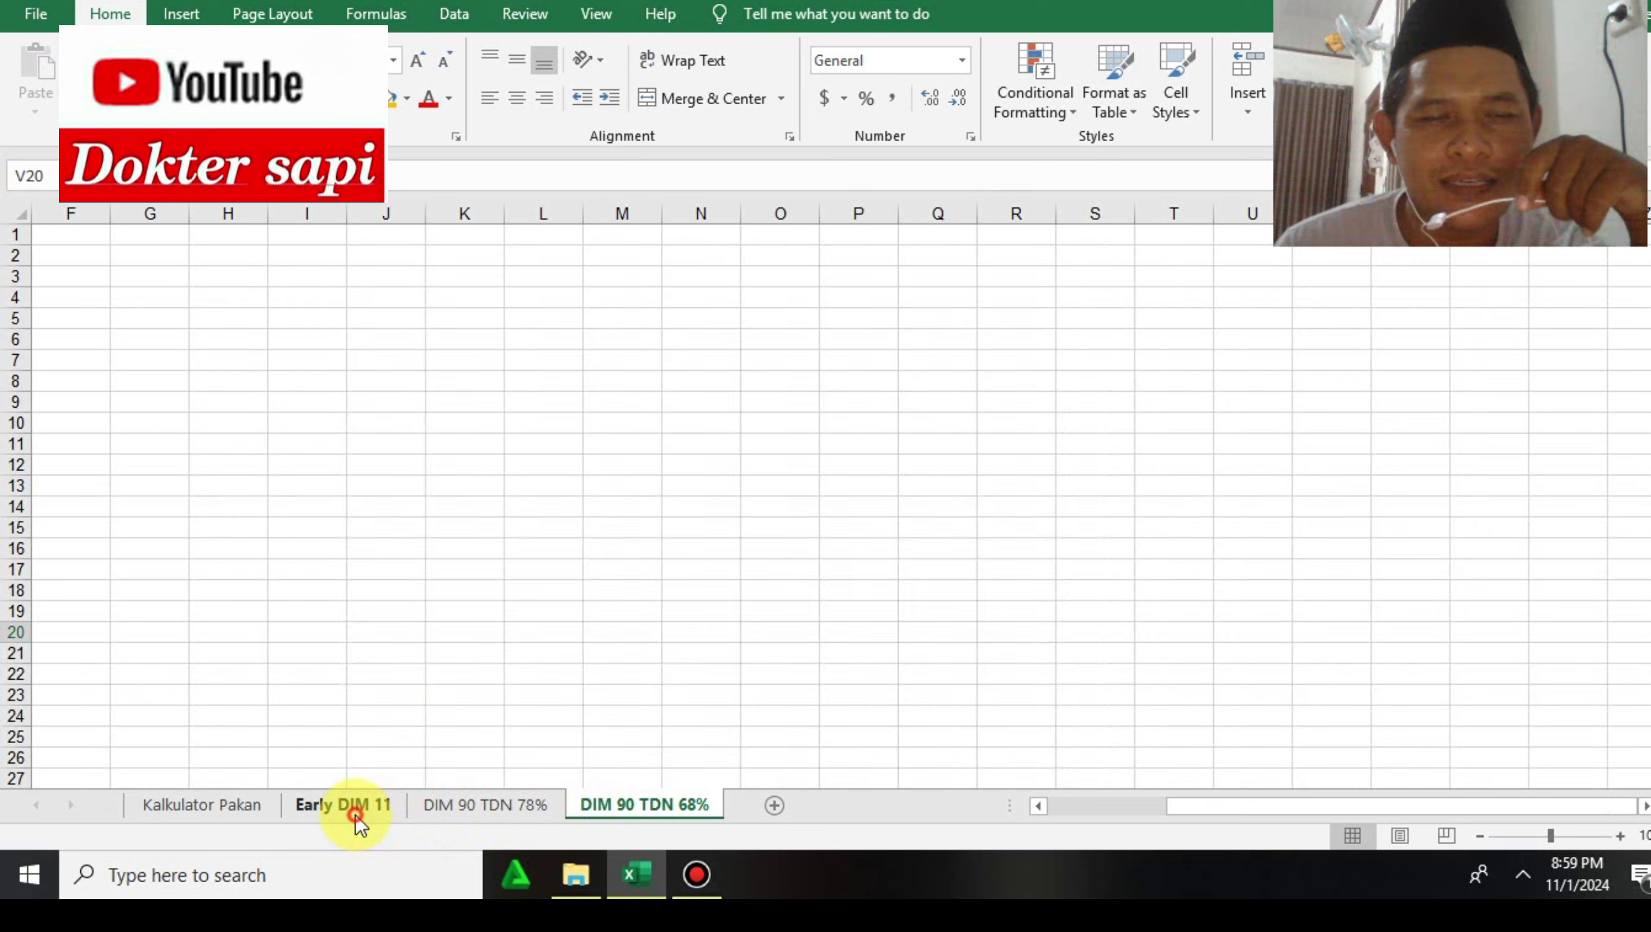
{"action": "left_click", "coordinate": [268, 807]}
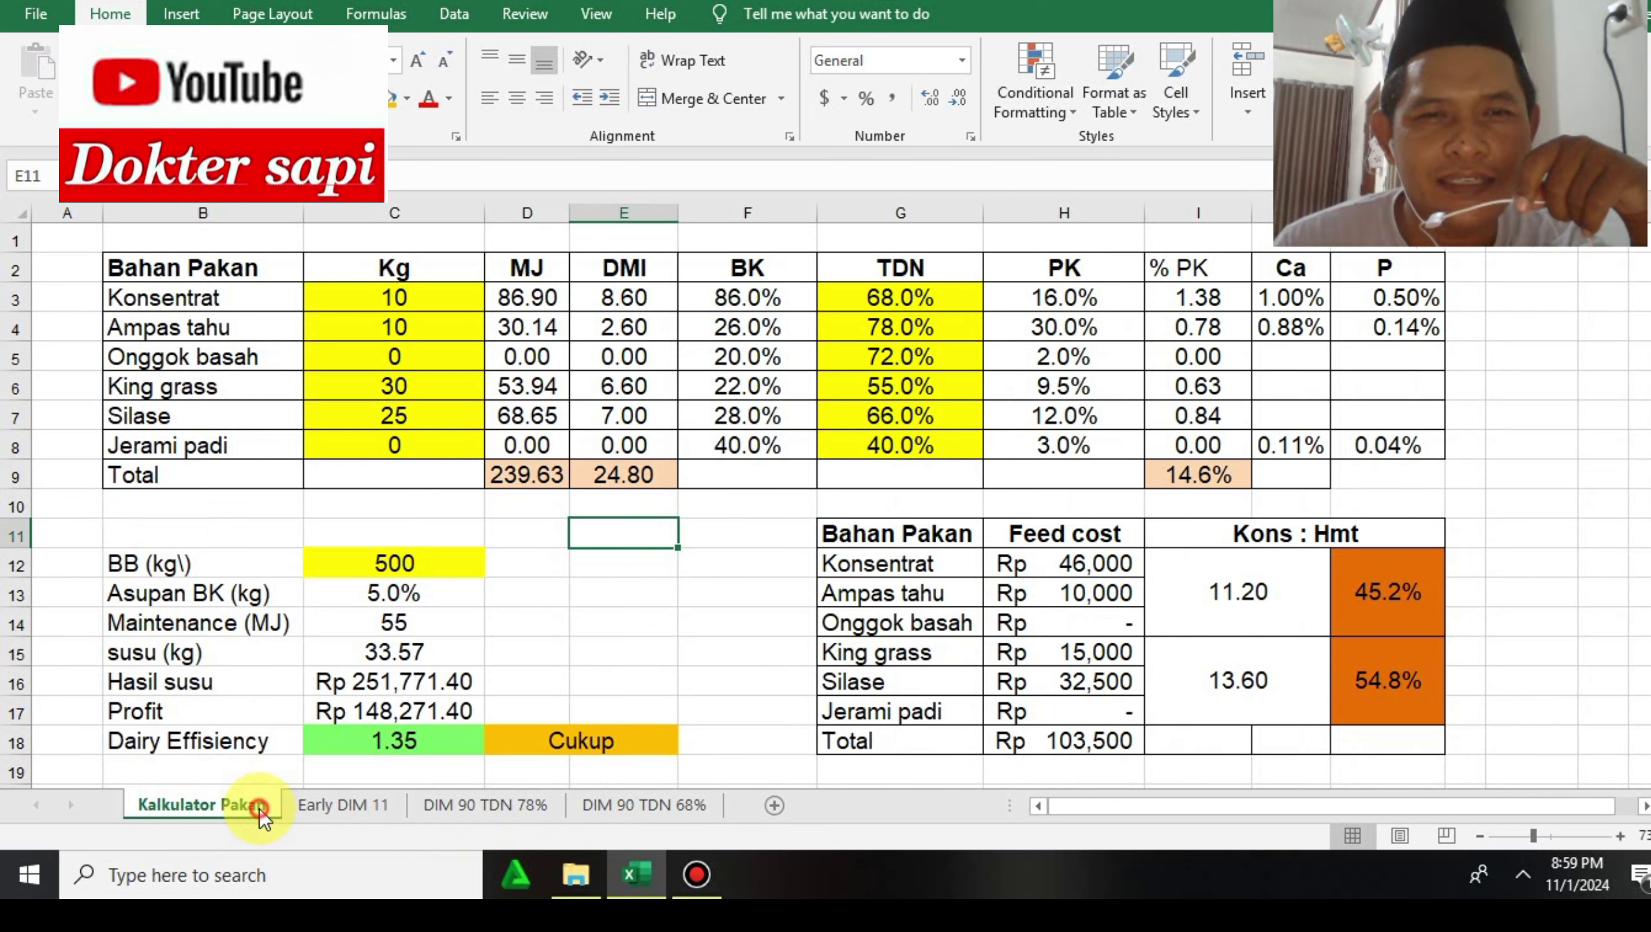
{"action": "left_click", "coordinate": [331, 804]}
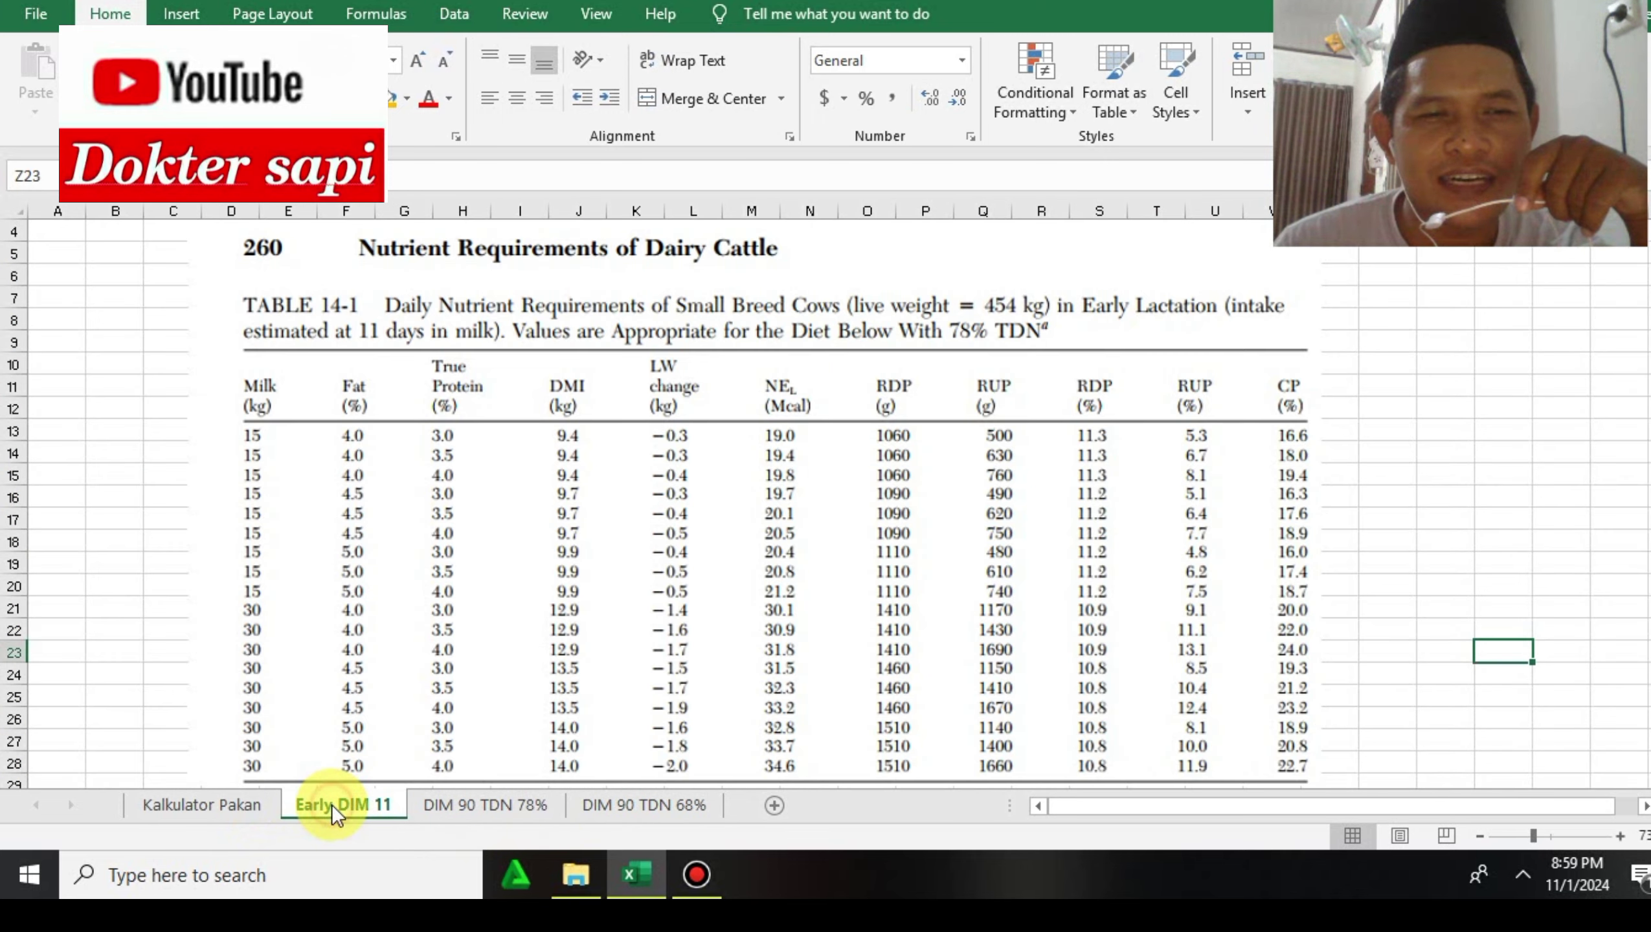
{"action": "left_click", "coordinate": [258, 813]}
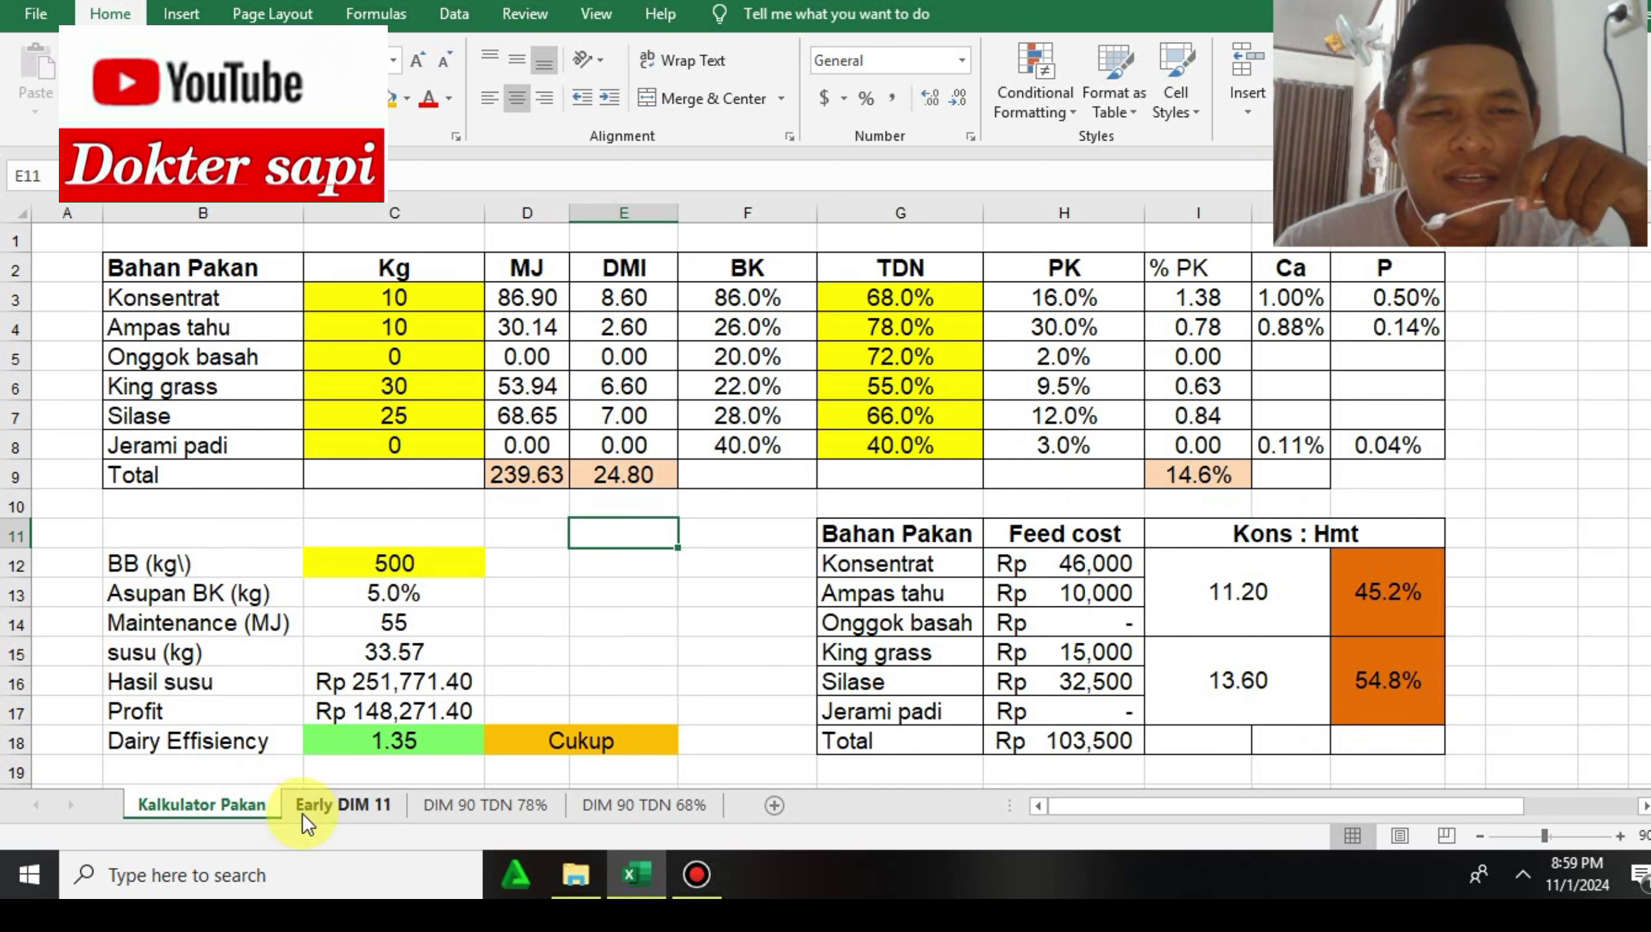
{"action": "left_click", "coordinate": [302, 813]}
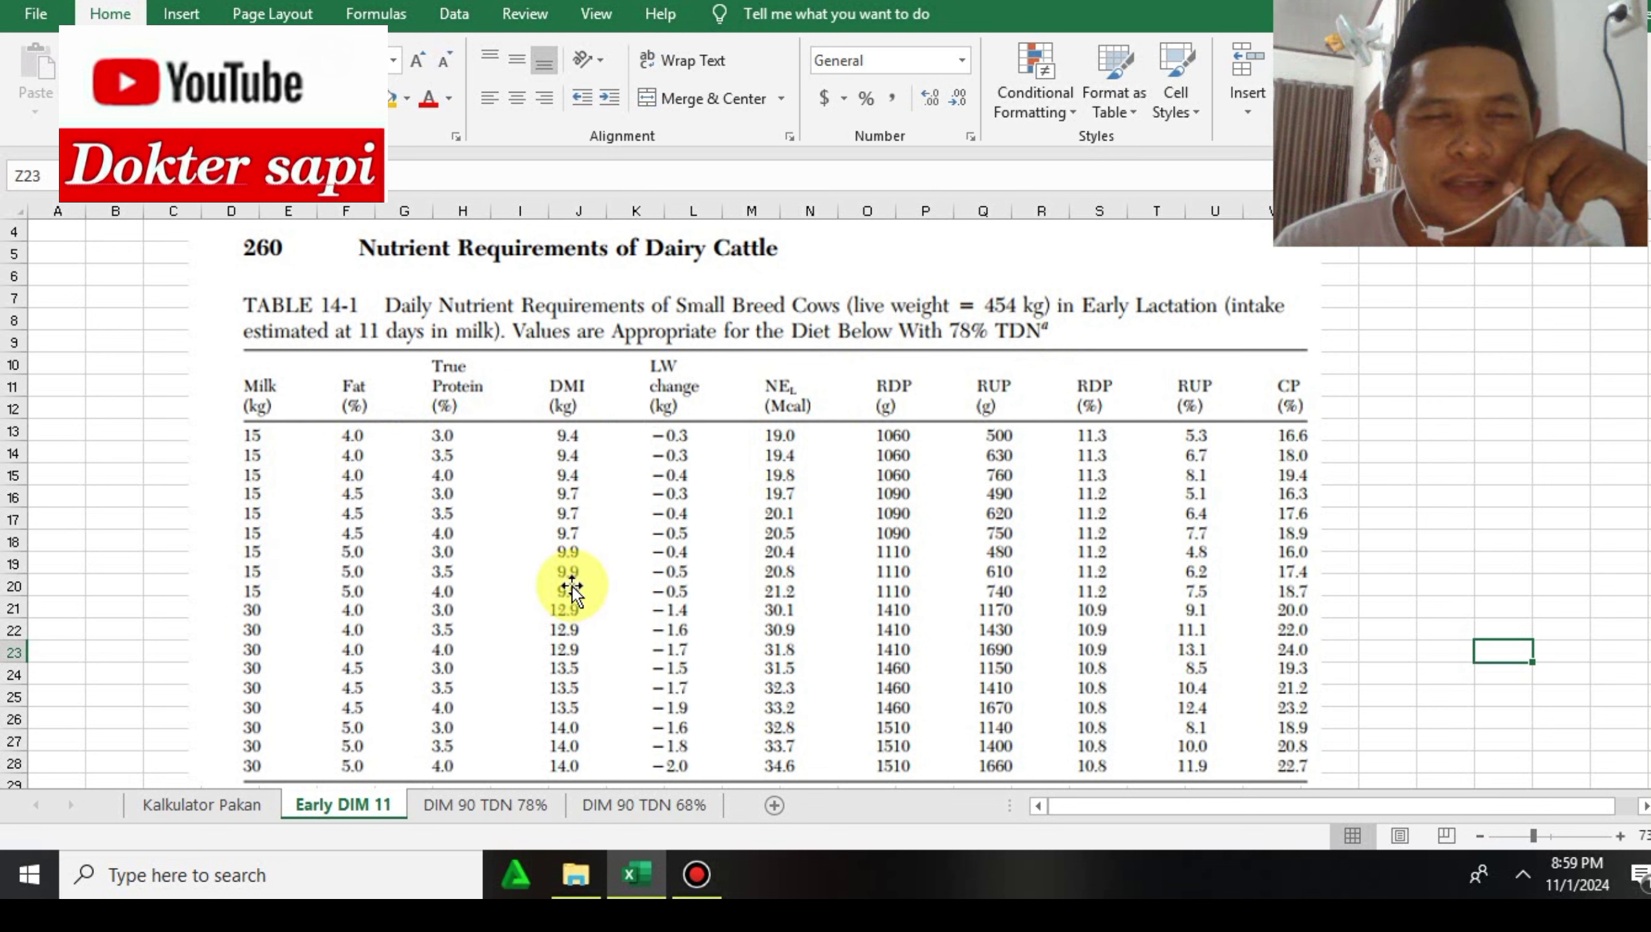
Step: Set the font size of all cells on the Early DIM 11 sheet to 20
{"action": "left_click", "coordinate": [1376, 544]}
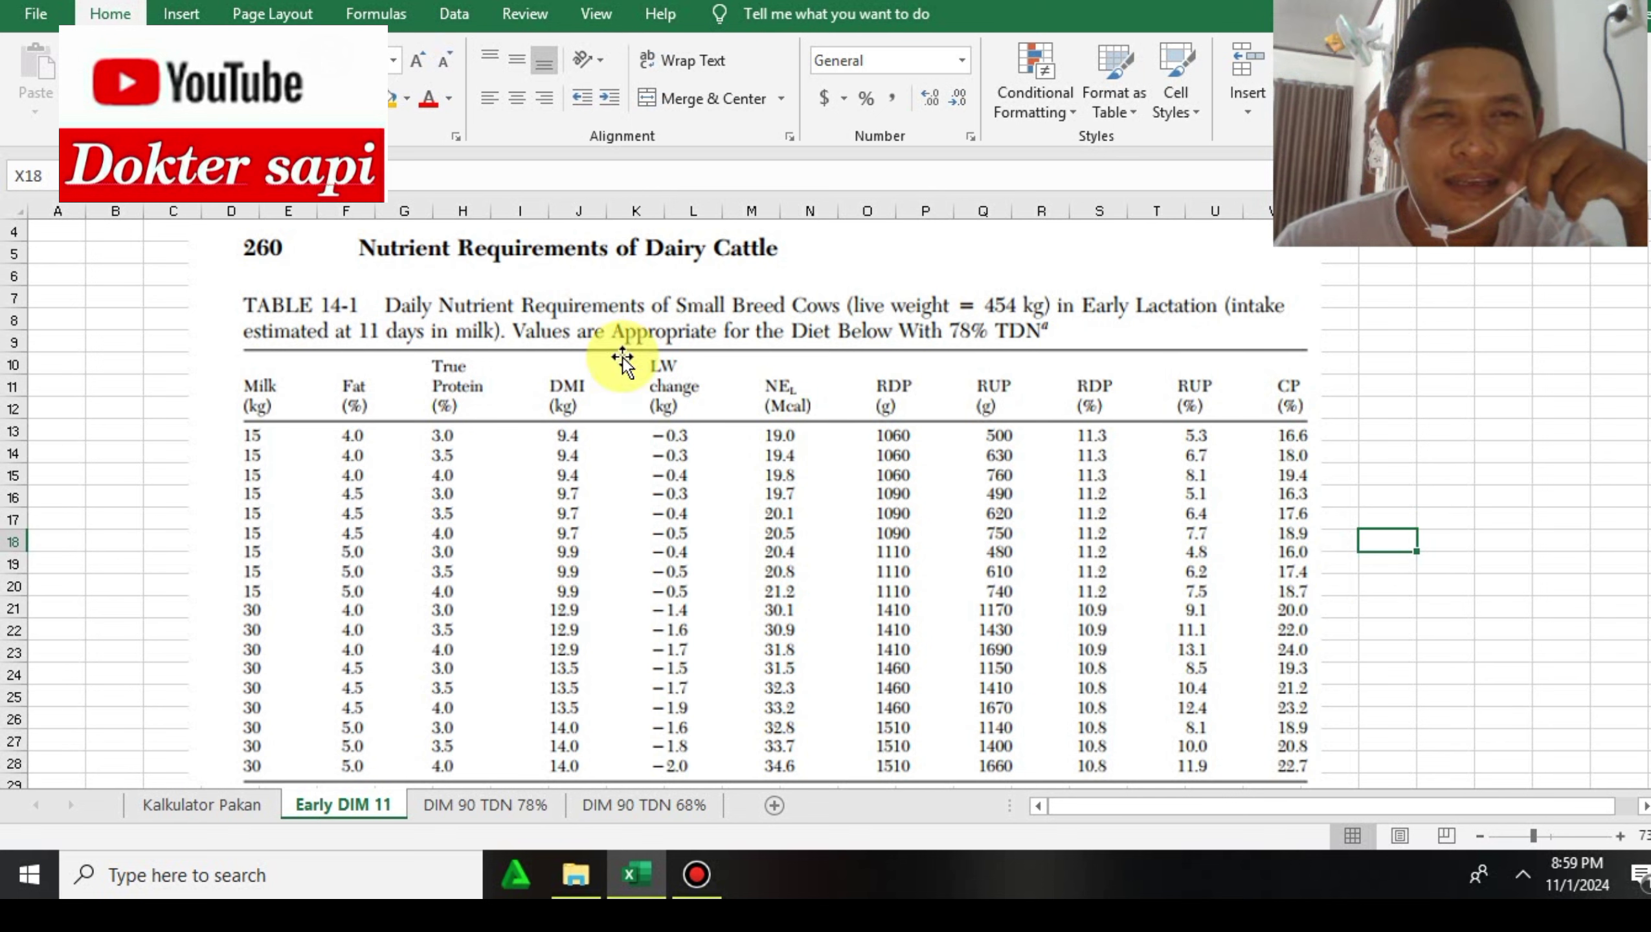
{"action": "left_click", "coordinate": [17, 209]}
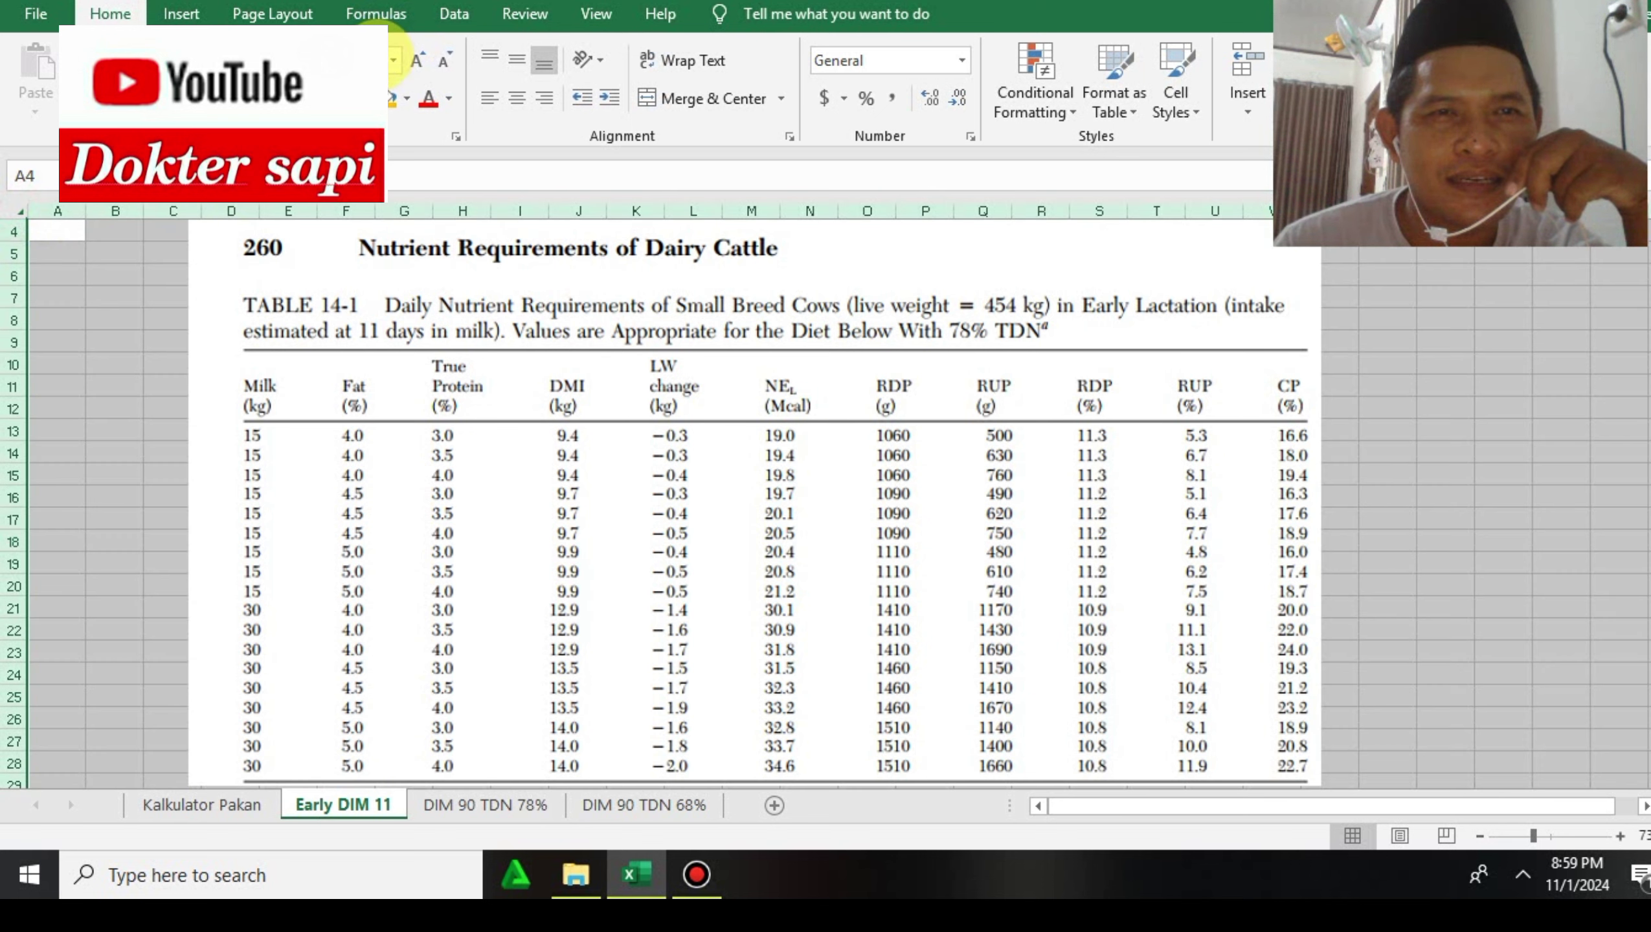
{"action": "left_click", "coordinate": [394, 61]}
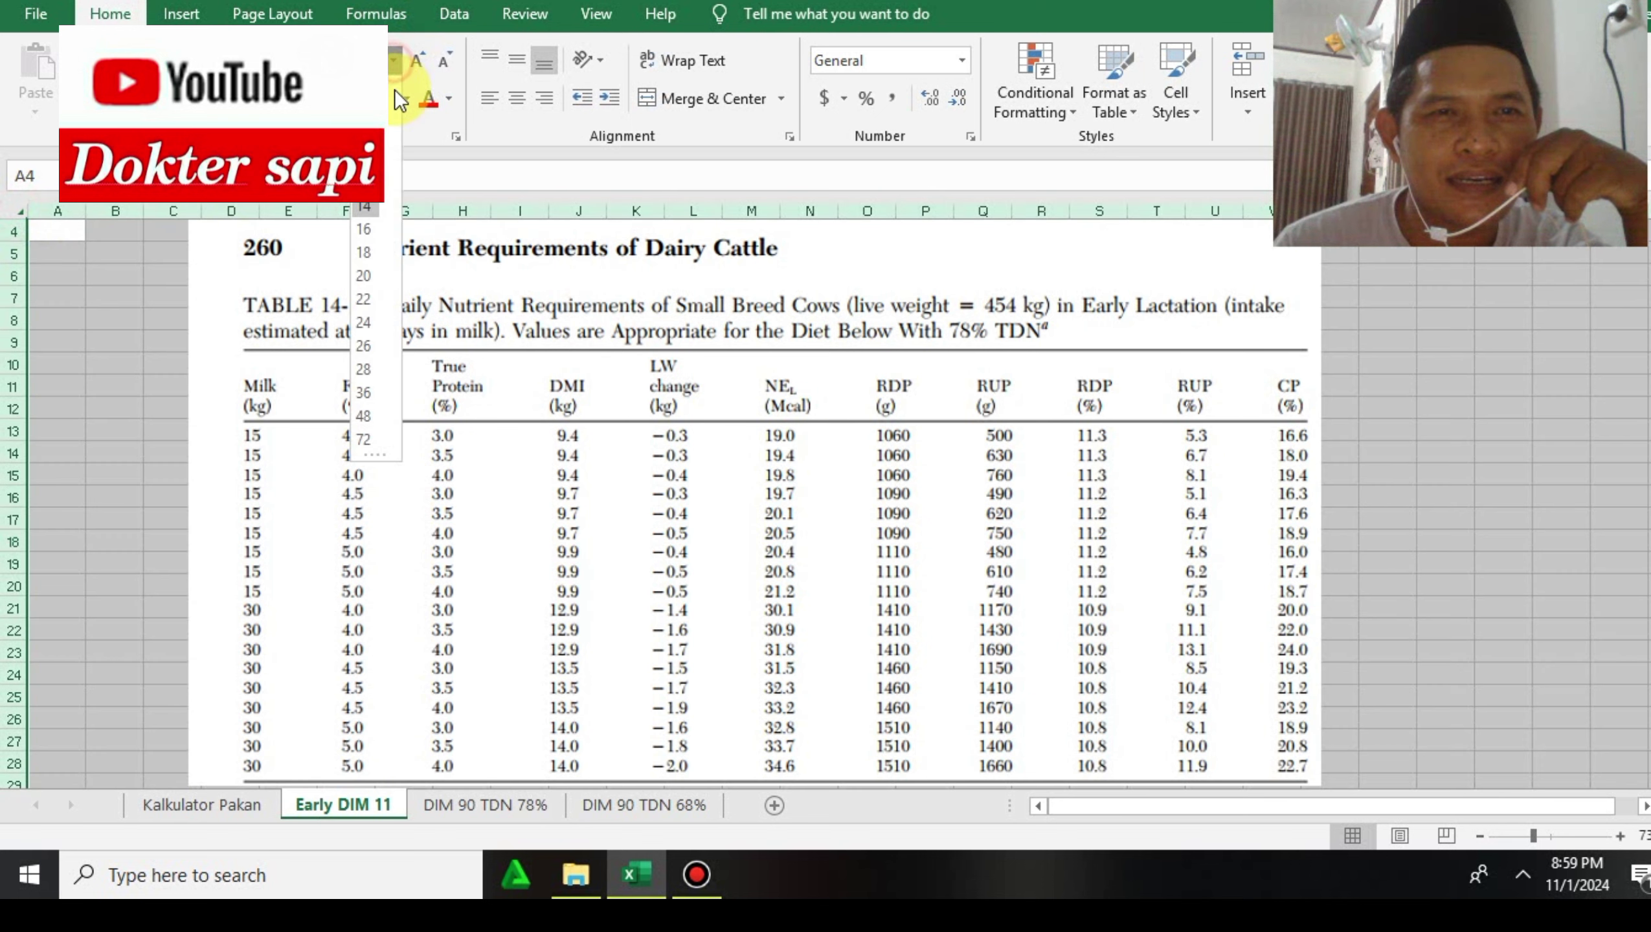
{"action": "left_click", "coordinate": [370, 274]}
{"action": "left_click", "coordinate": [1377, 516]}
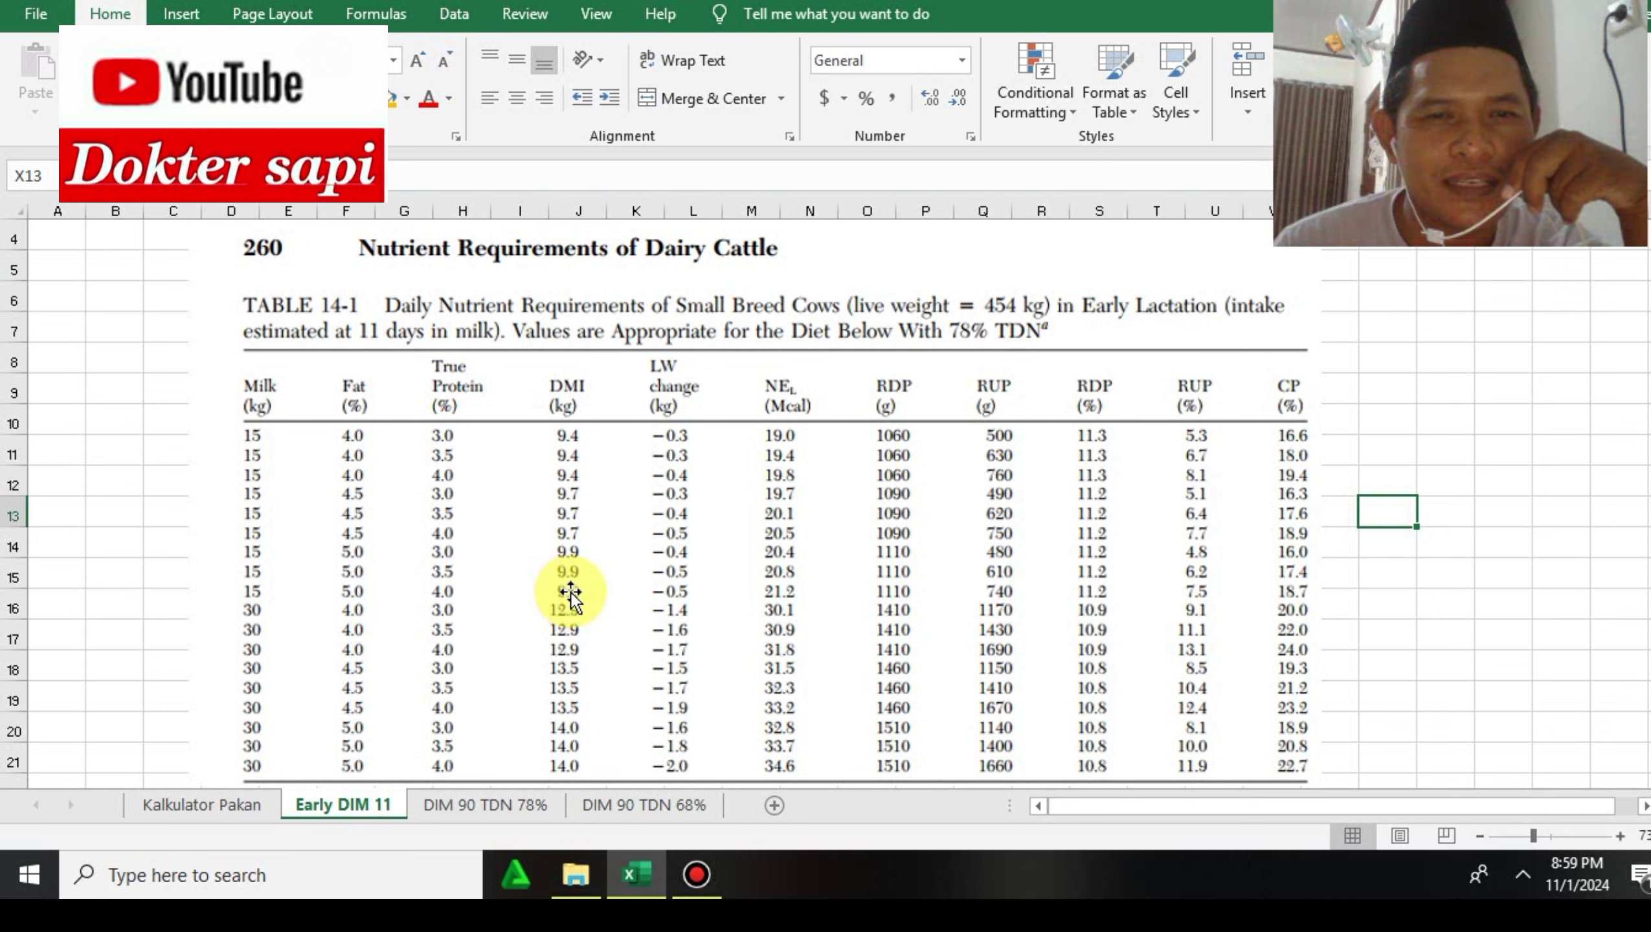
Step: Calculate dry matter intake per body weight for 15 kg milk with =9.9/454 in X15, formatted as a percentage
{"action": "left_click", "coordinate": [1388, 566]}
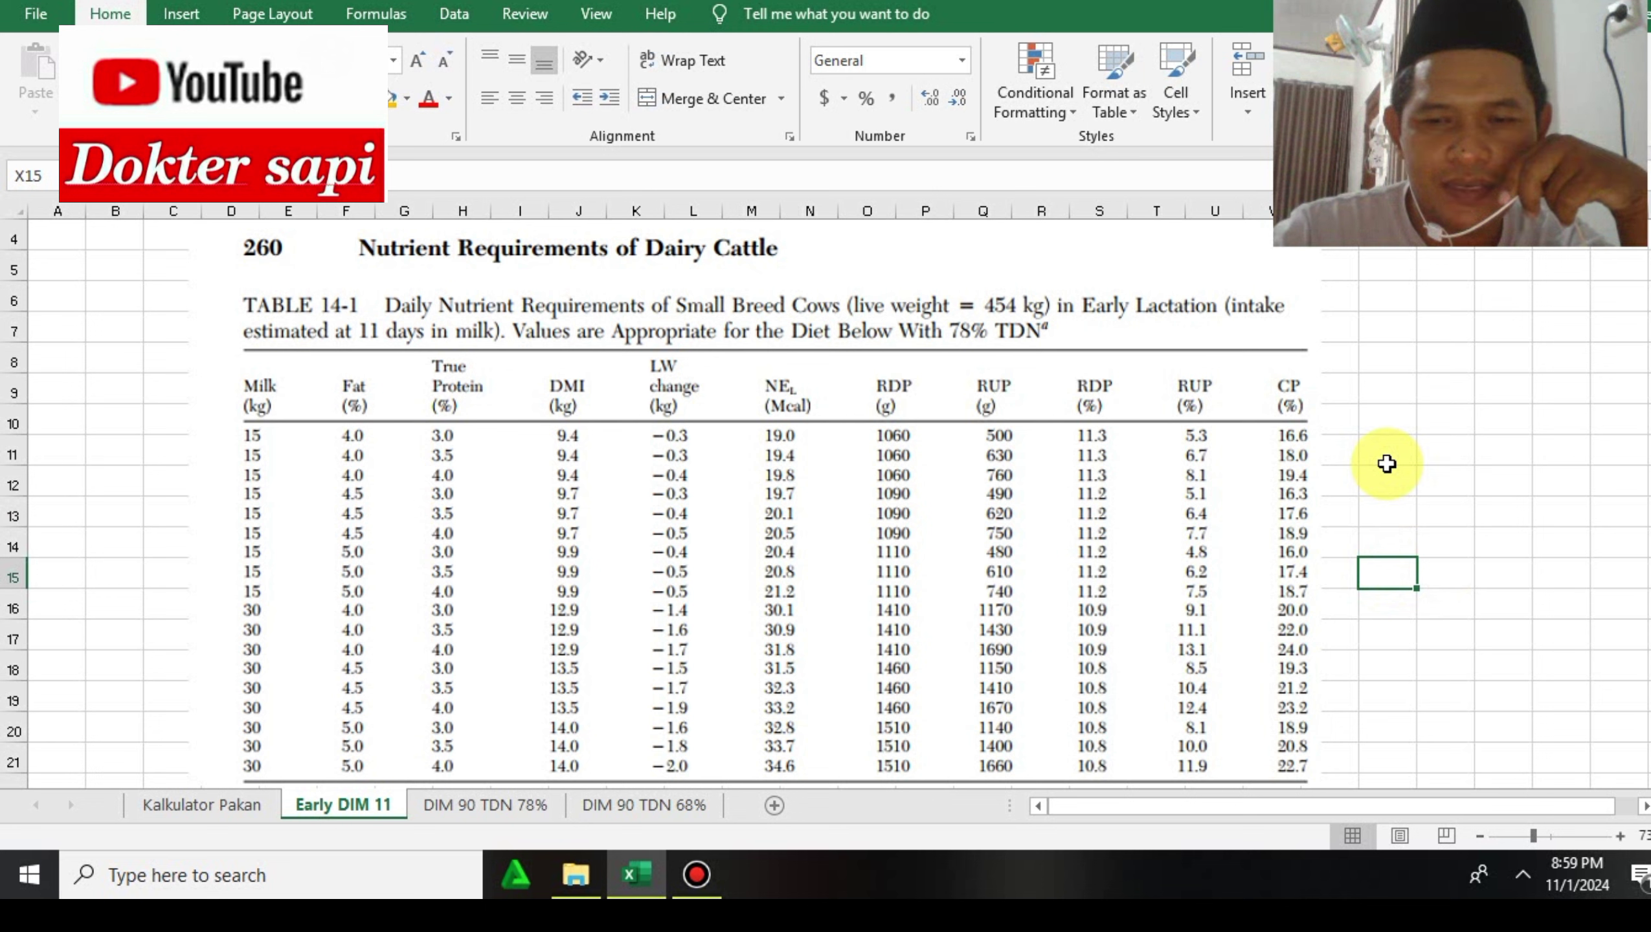
{"action": "type", "text": "=9.9/454"}
{"action": "key", "text": "Return"}
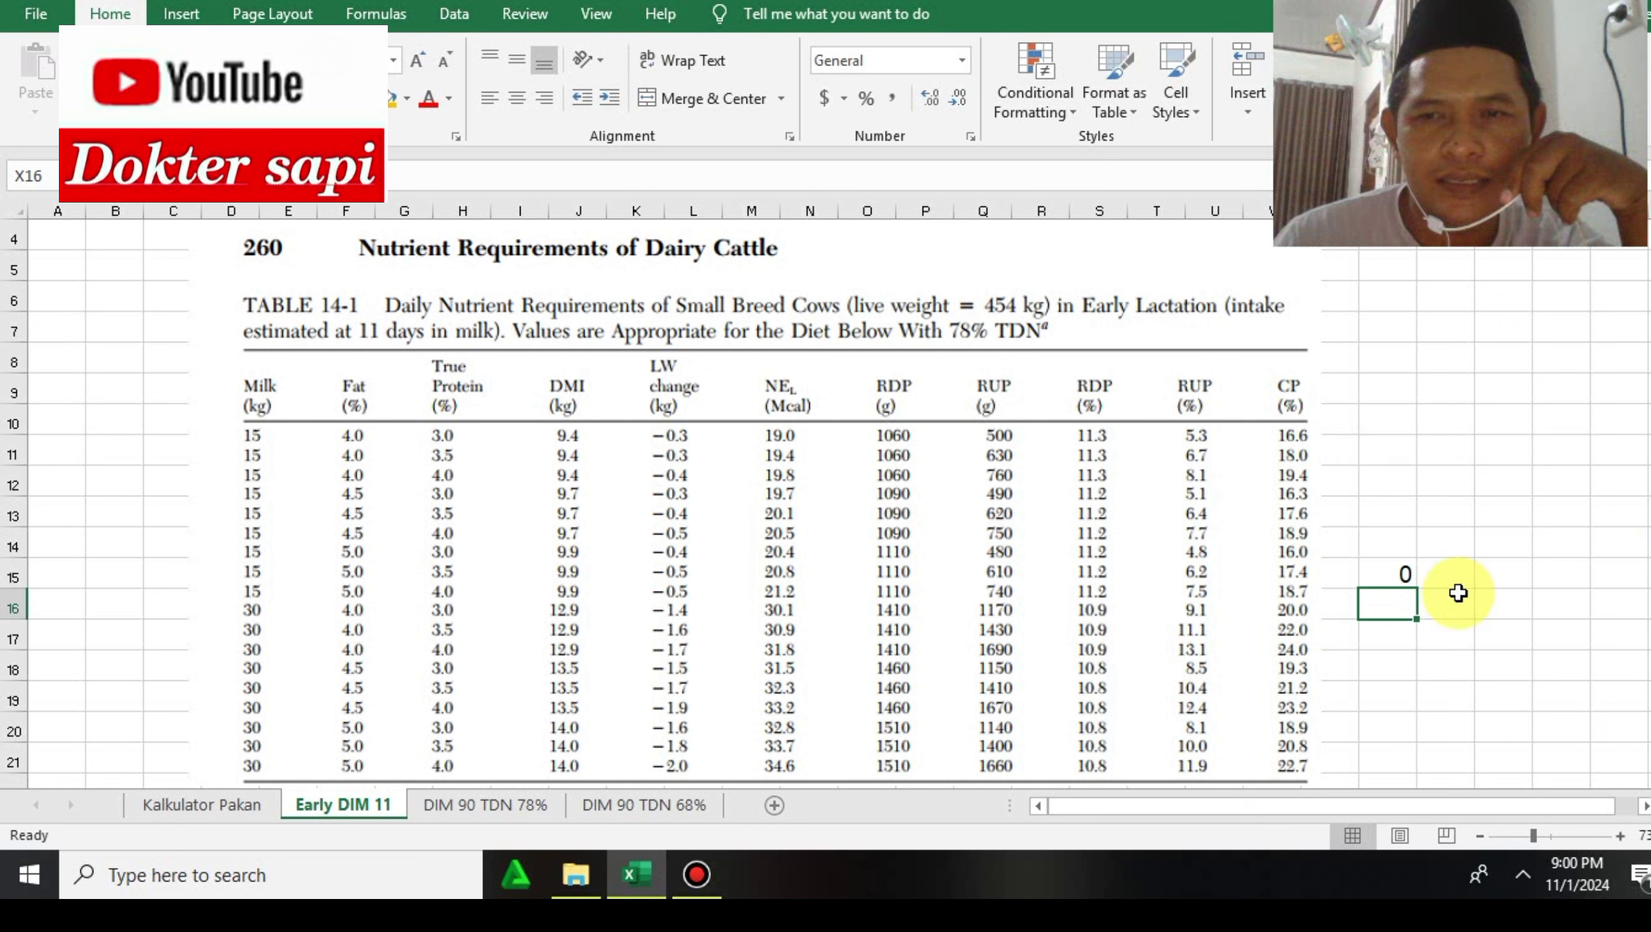
{"action": "left_click", "coordinate": [1393, 573]}
{"action": "left_click", "coordinate": [866, 101]}
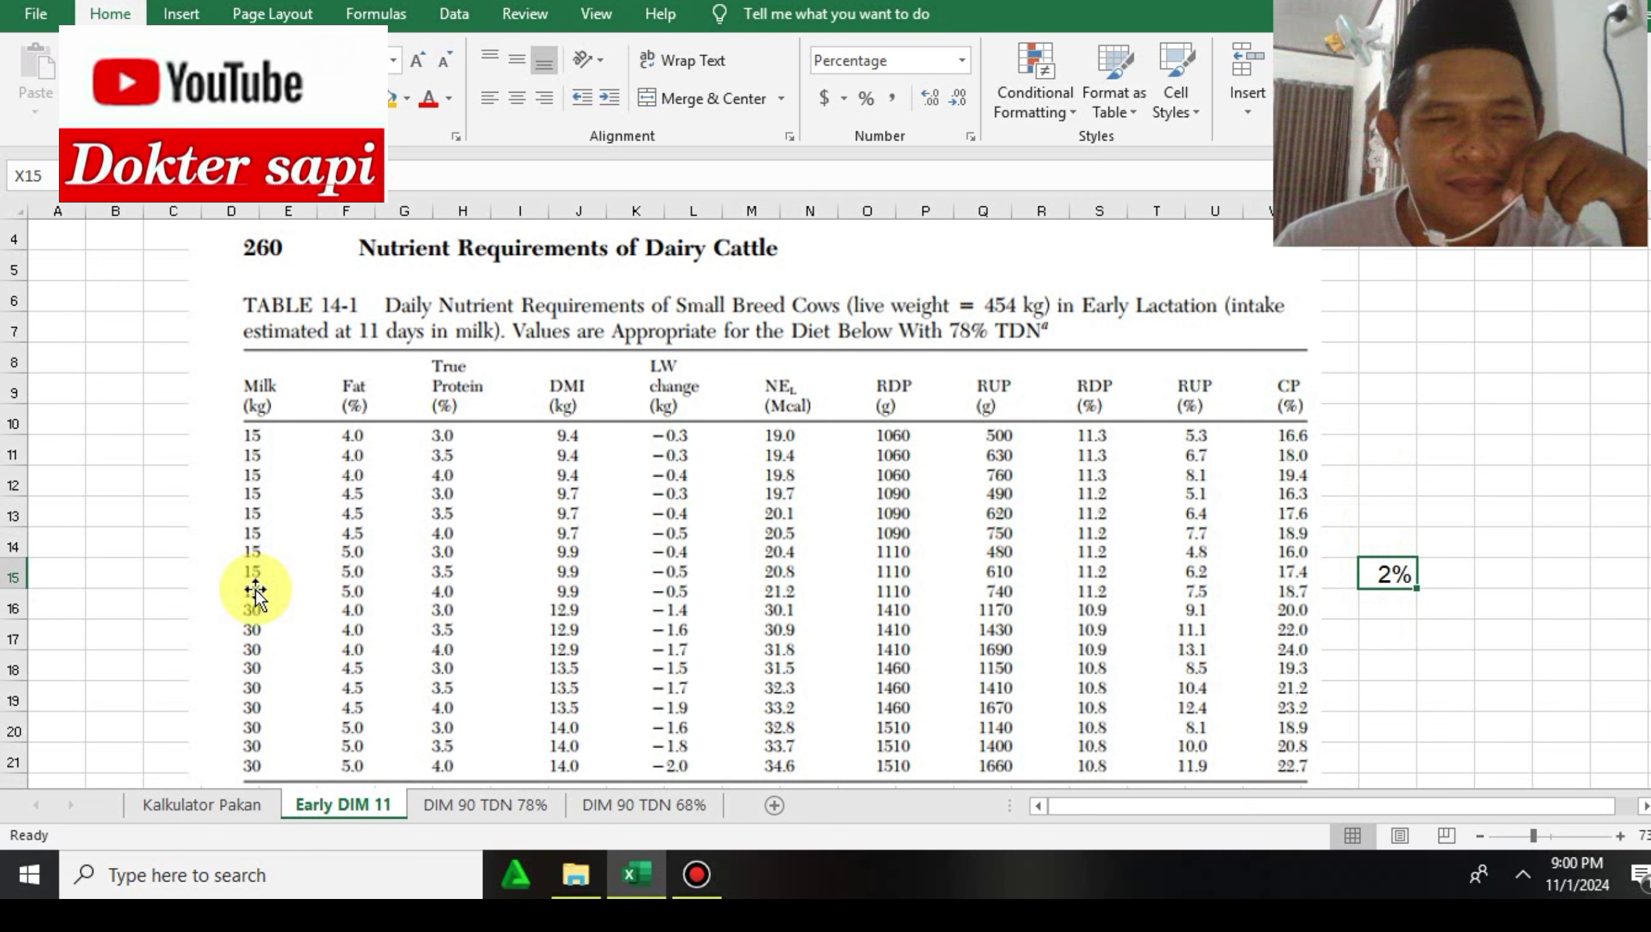
Step: Calculate dry matter intake per body weight for 30 kg milk with =14/454 in X21, formatted as a percentage
{"action": "left_click", "coordinate": [1383, 759]}
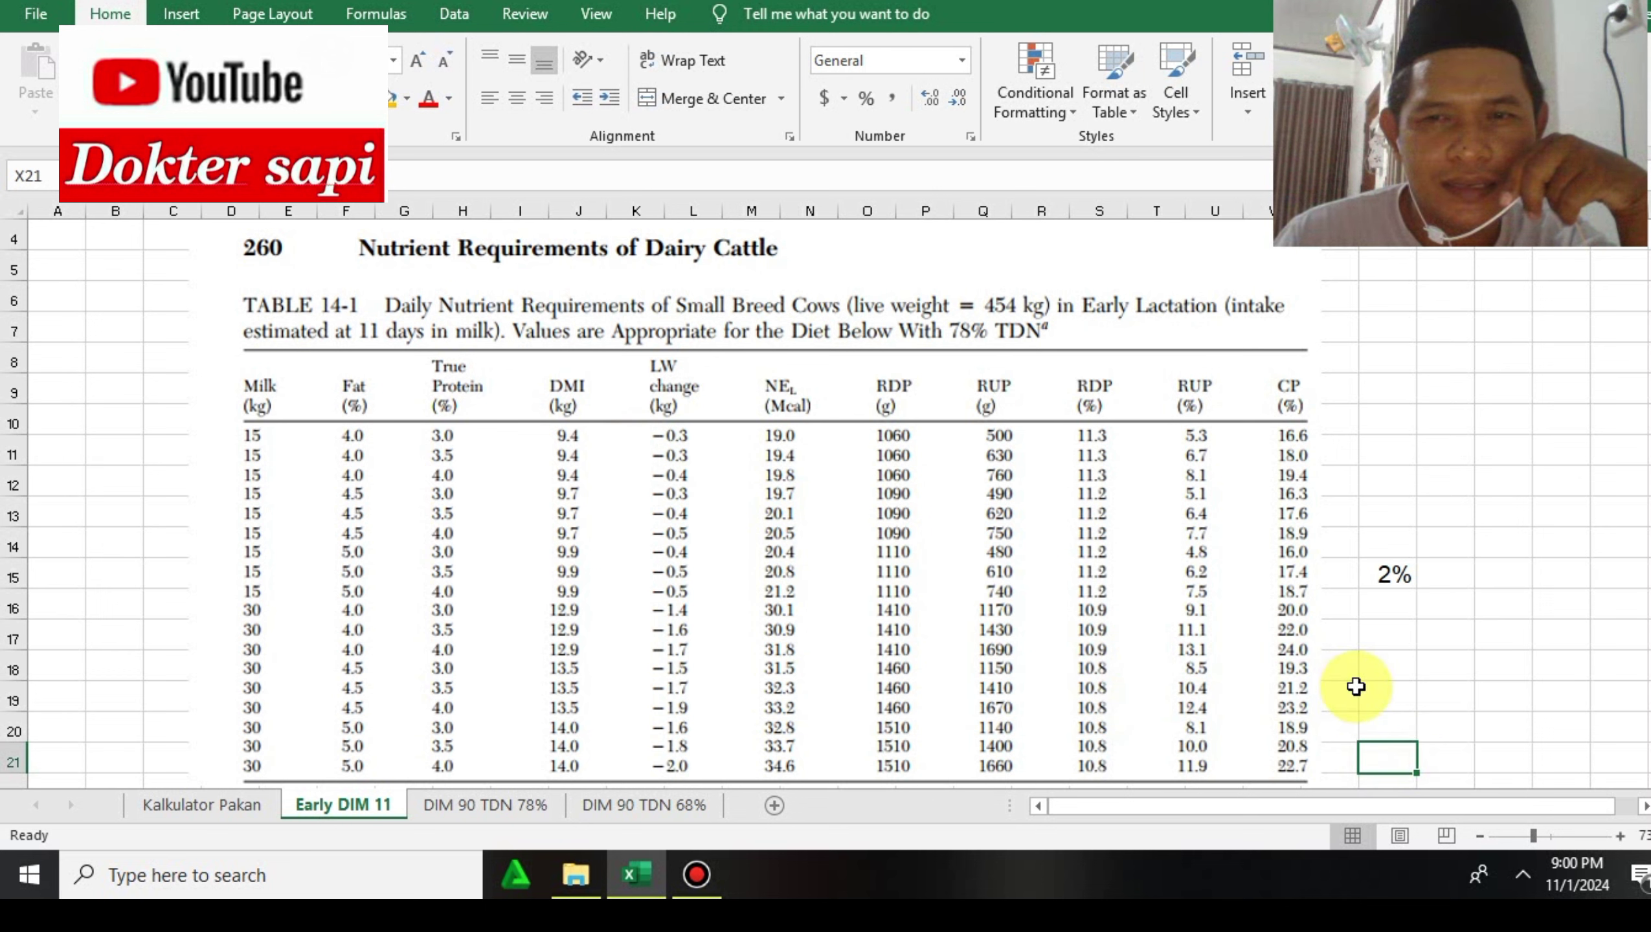
{"action": "type", "text": "="}
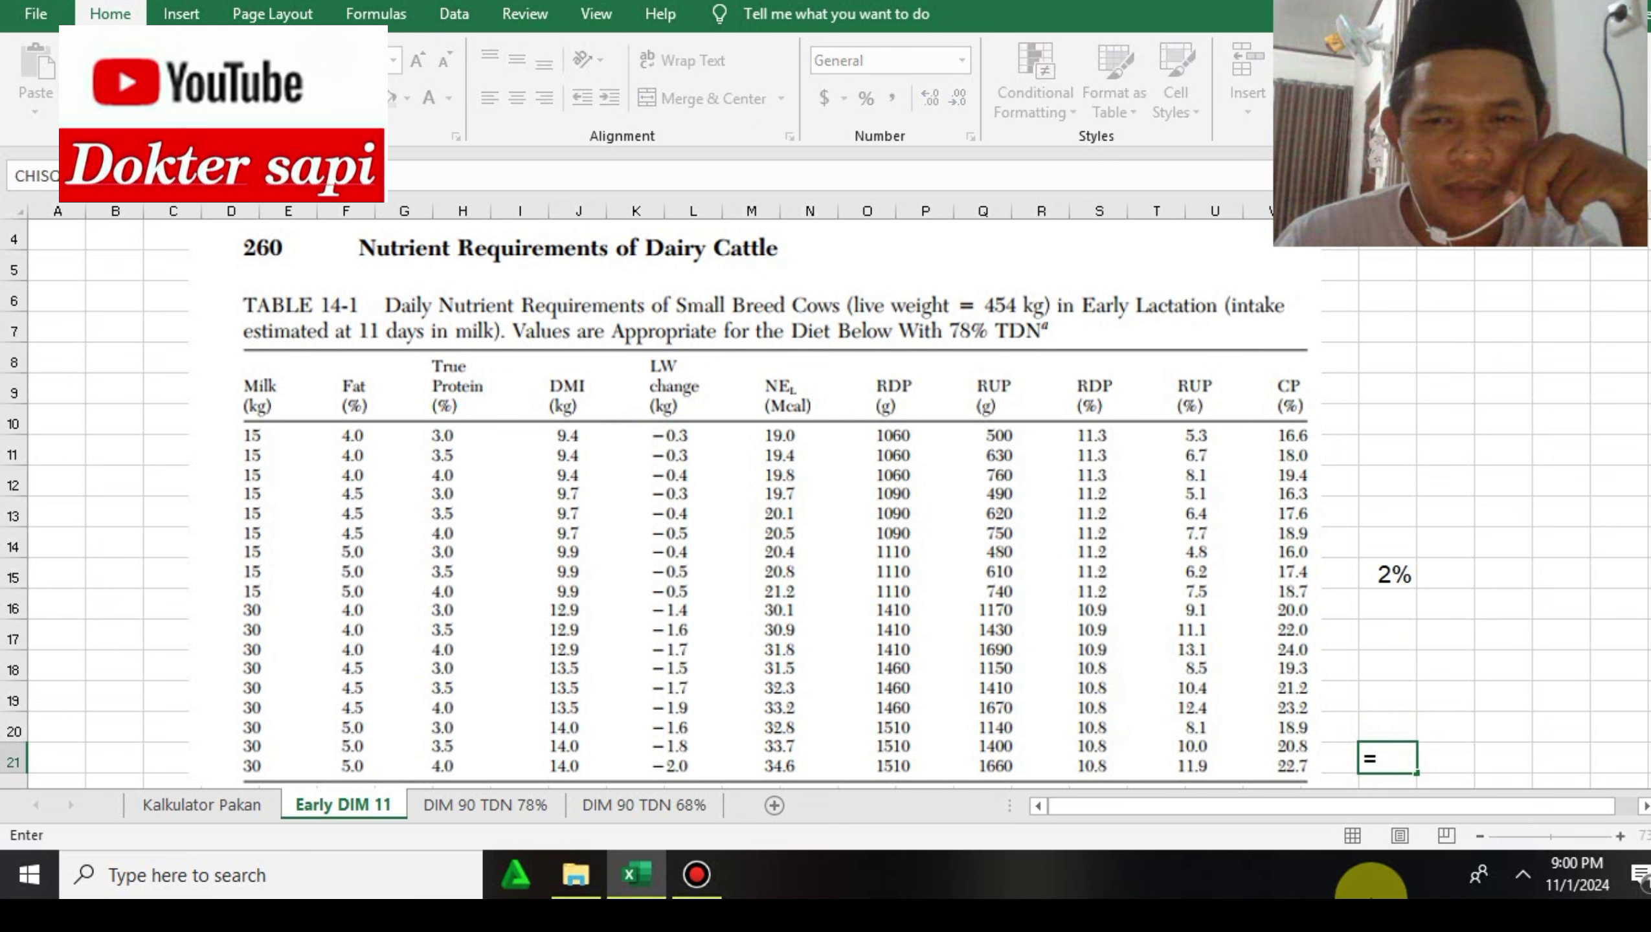
{"action": "type", "text": "14"}
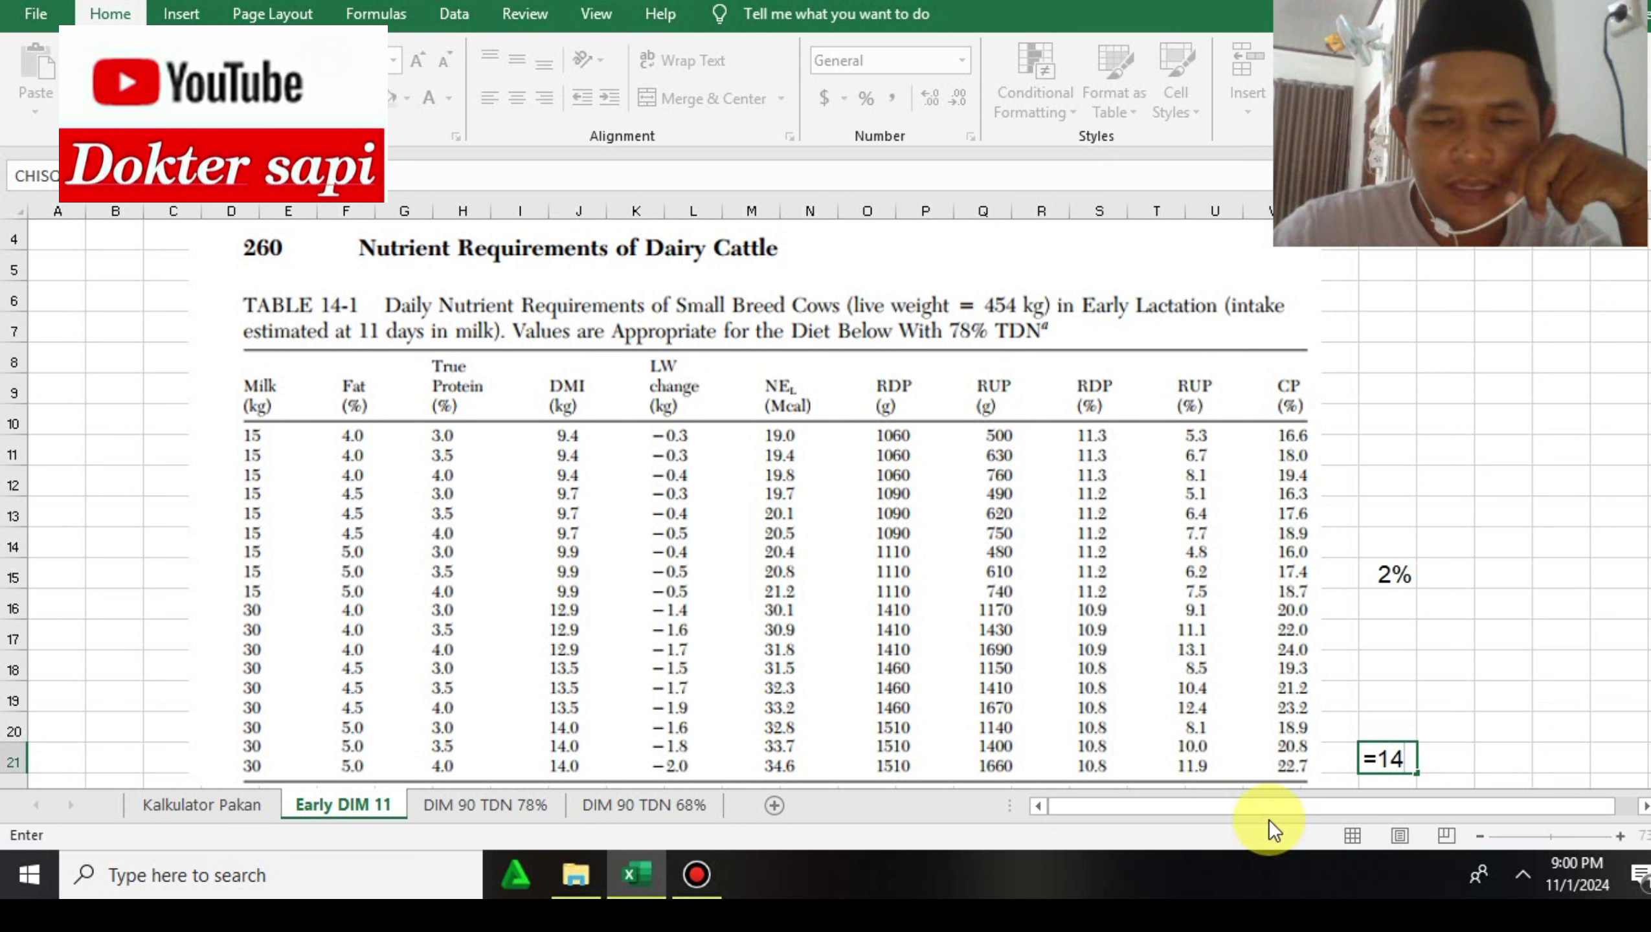
{"action": "type", "text": "/454"}
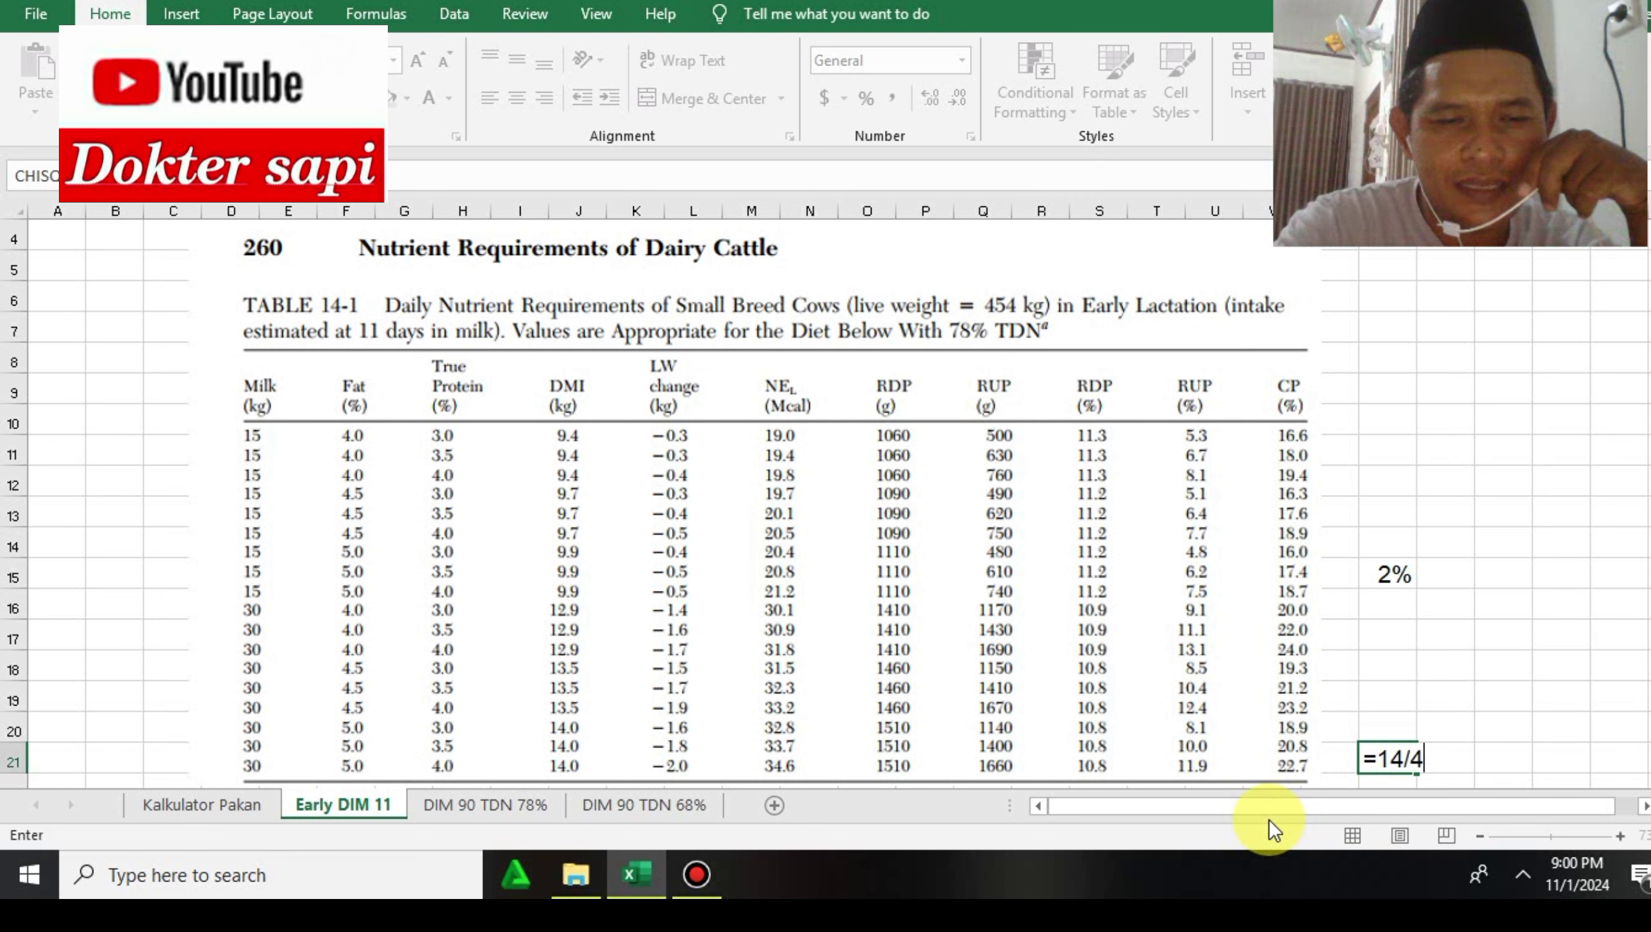
{"action": "key", "text": "Return"}
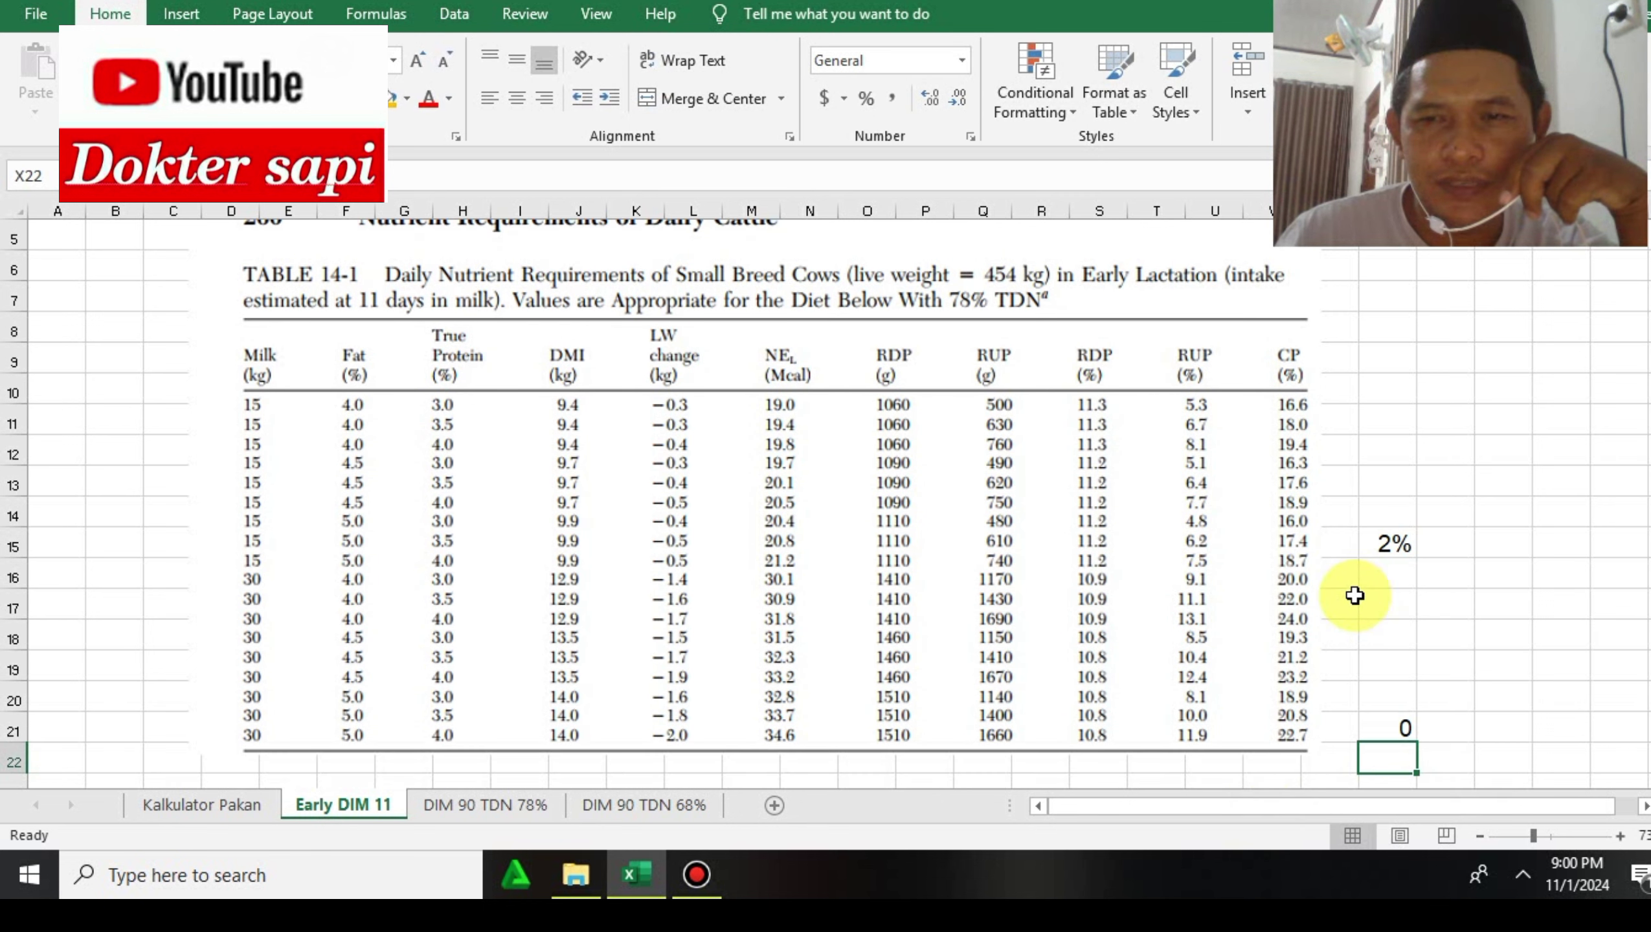
{"action": "left_click", "coordinate": [1376, 735]}
{"action": "left_click", "coordinate": [866, 97]}
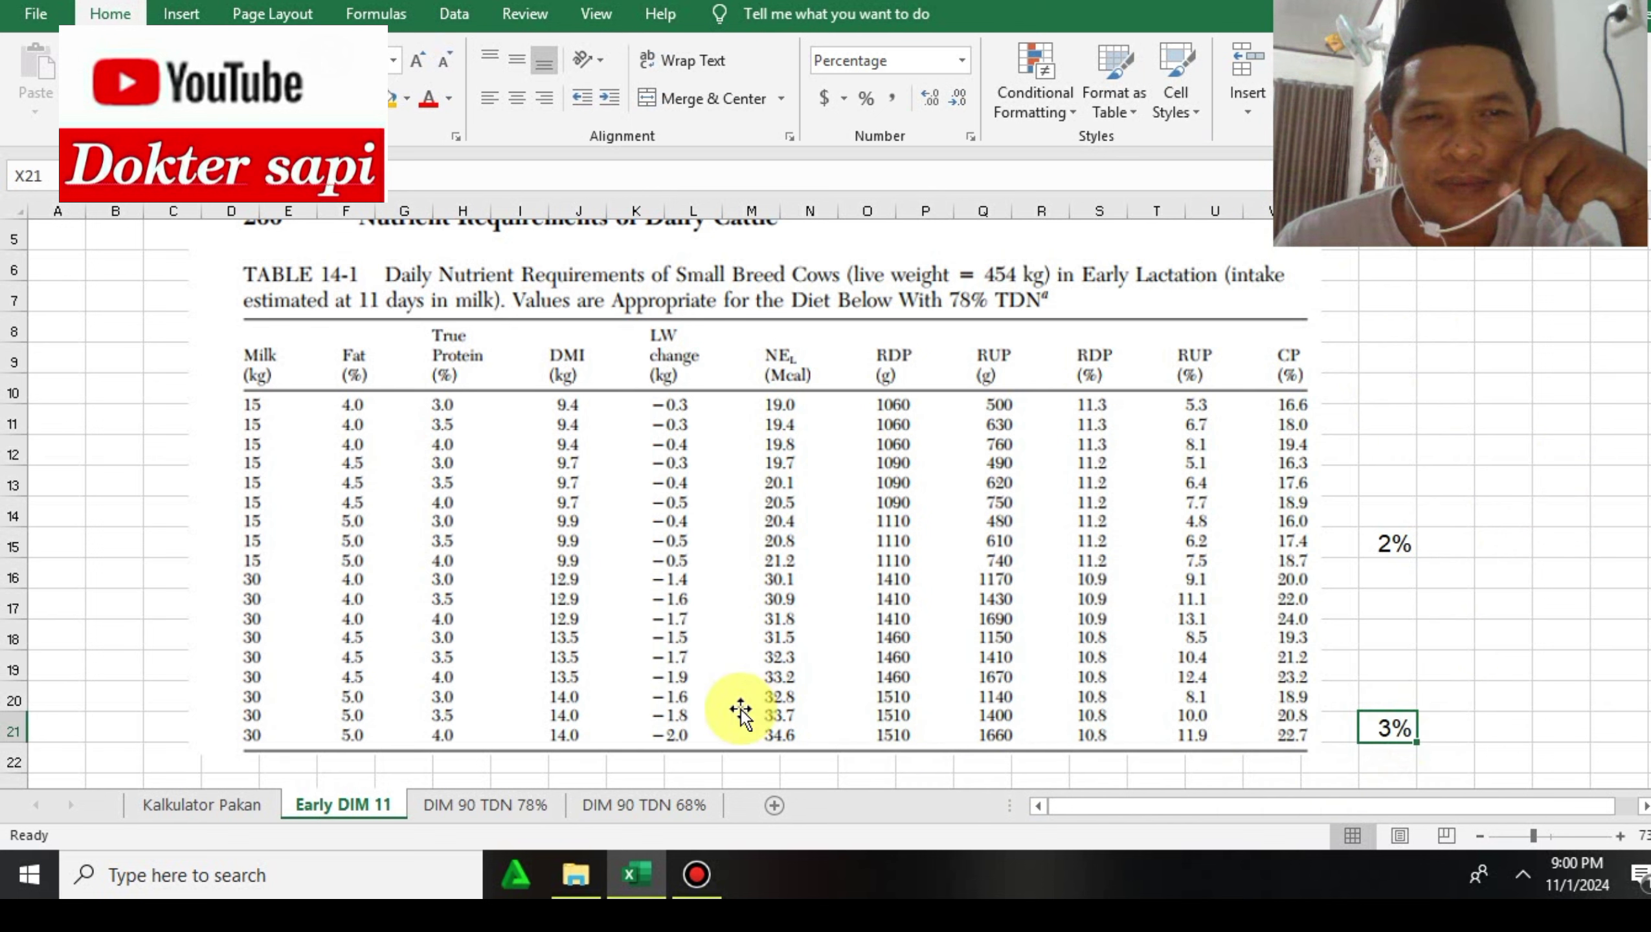
Step: Compare the early-lactation table on Early DIM 11 with the midlactation table on DIM 90 TDN 78%
{"action": "left_click", "coordinate": [471, 808]}
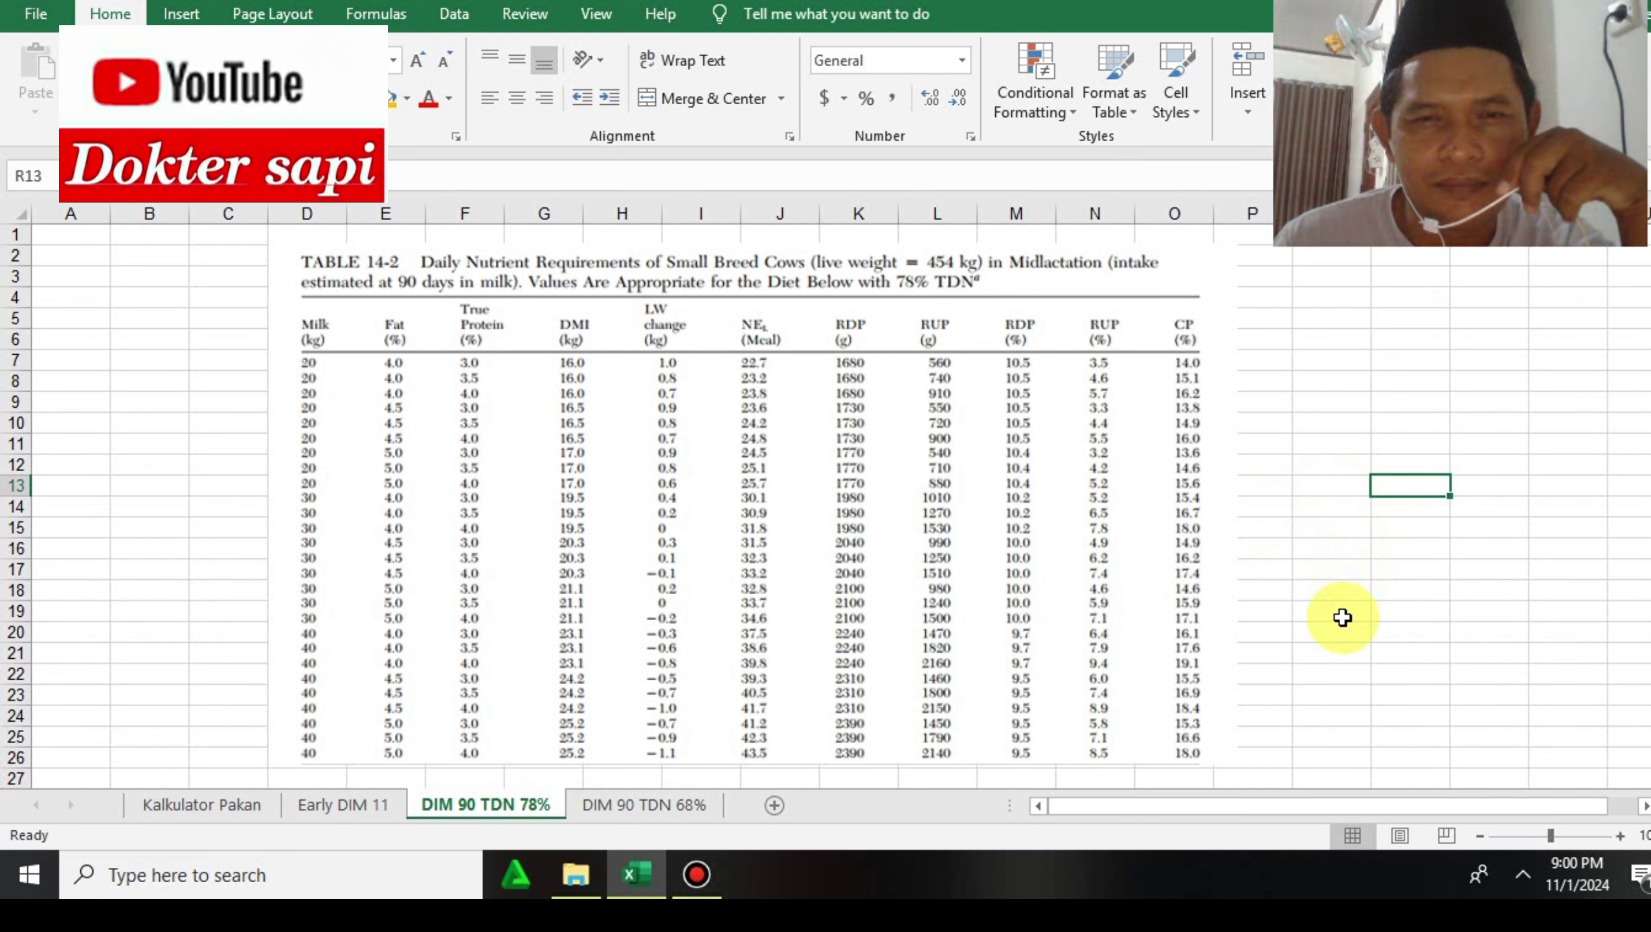
{"action": "left_click", "coordinate": [346, 804]}
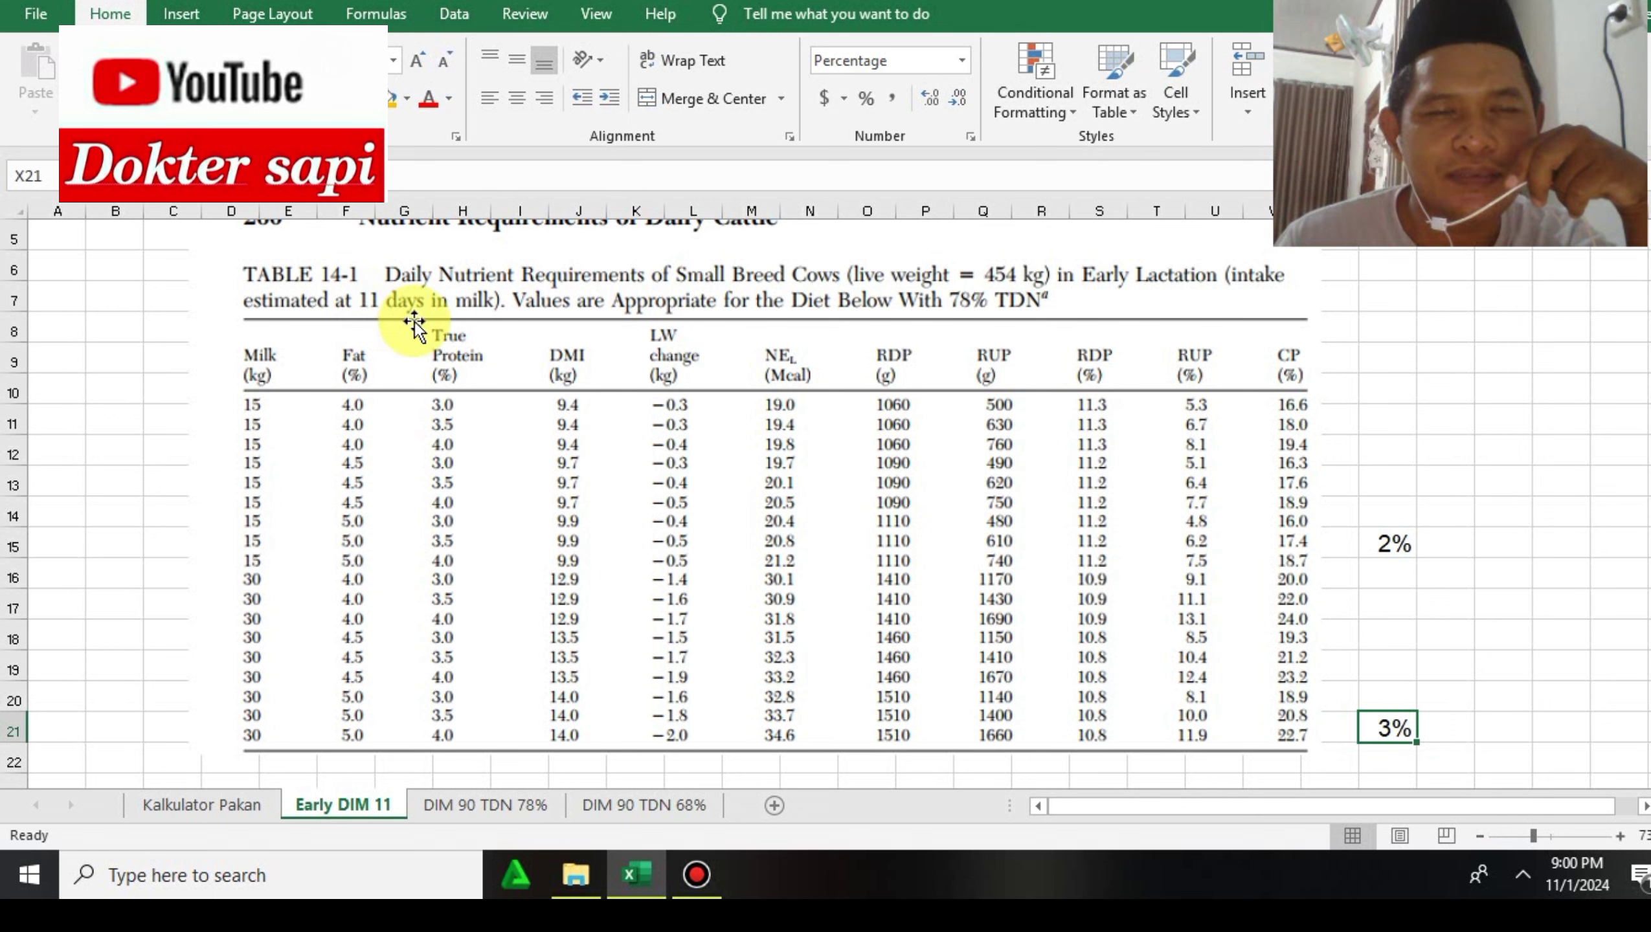
{"action": "left_click", "coordinate": [471, 806]}
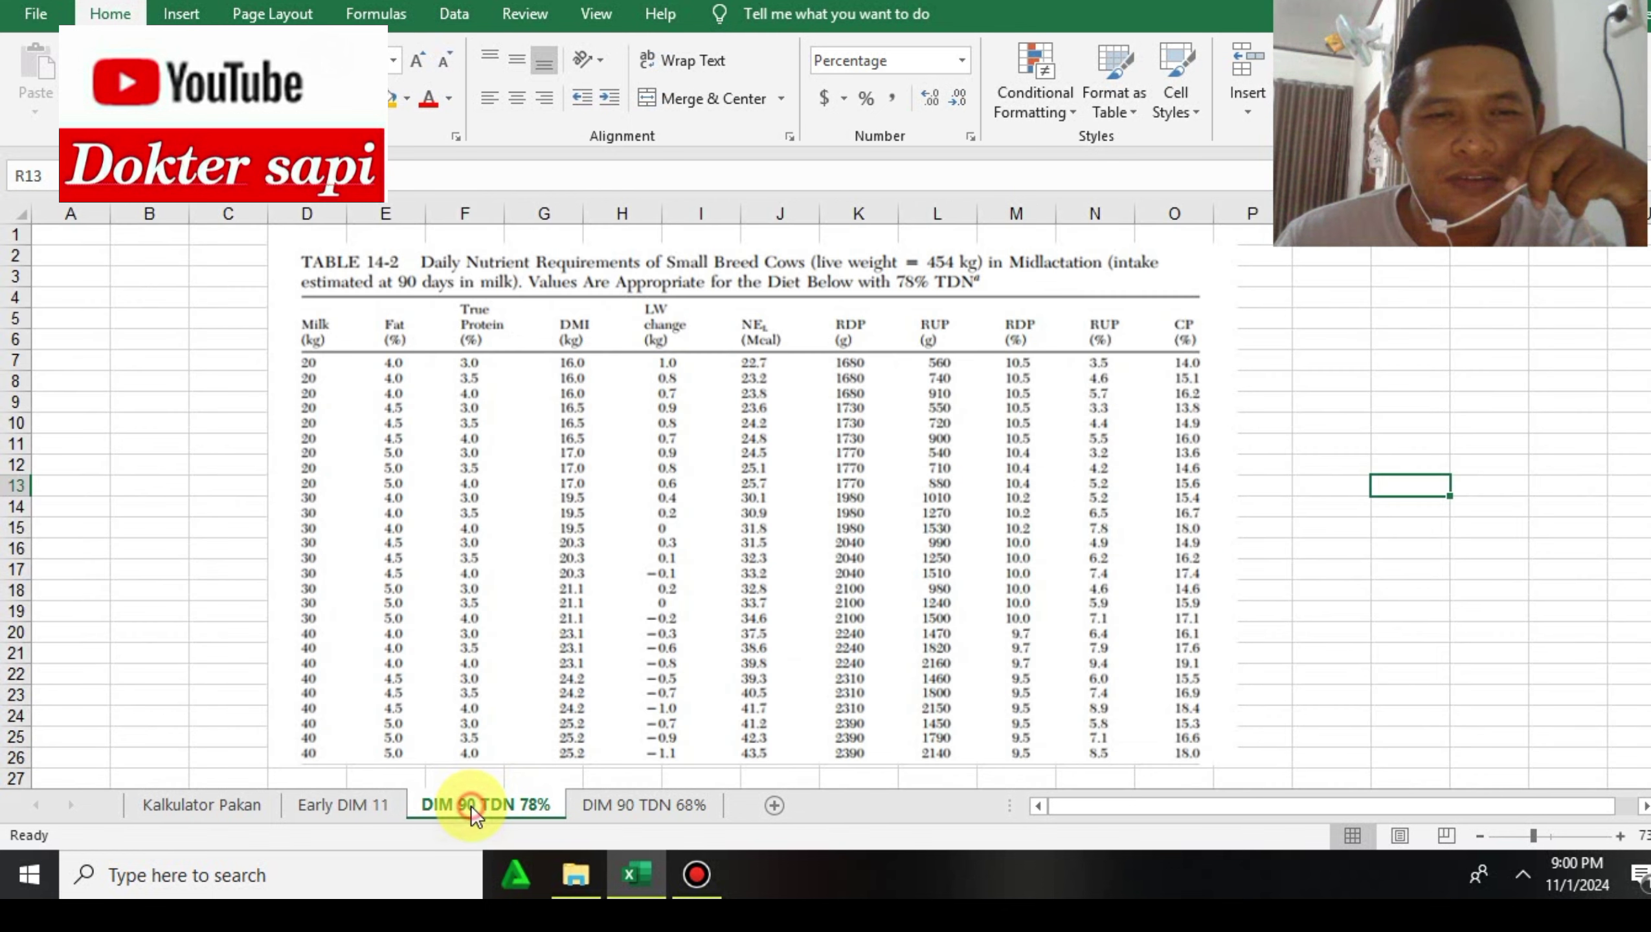
{"action": "left_click", "coordinate": [352, 809]}
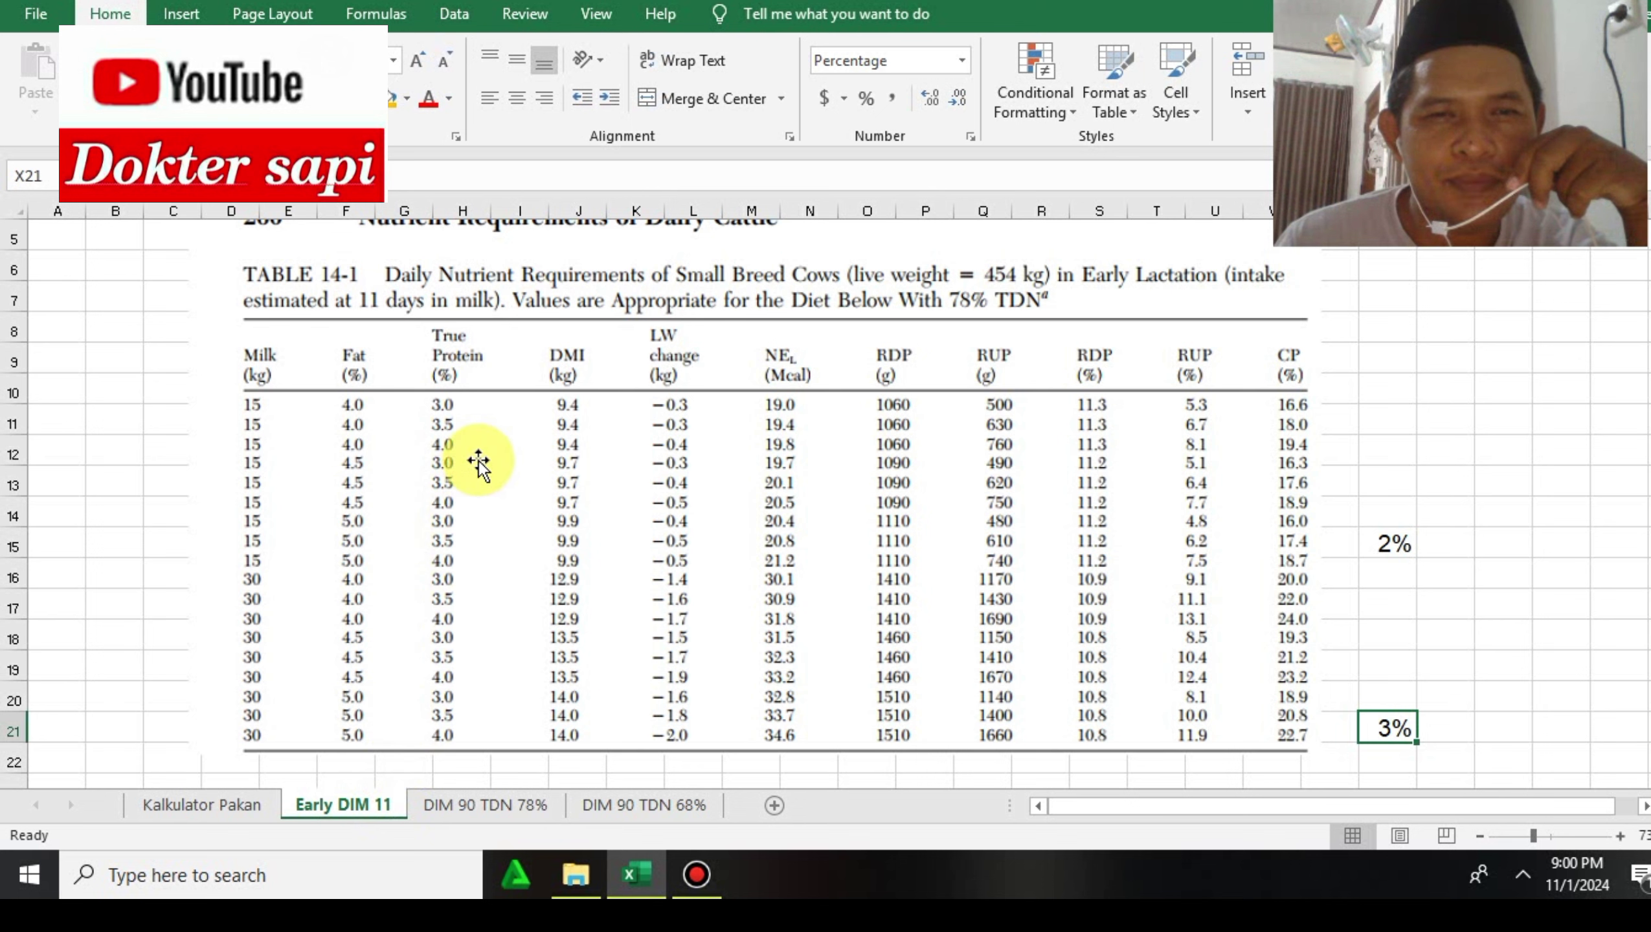
{"action": "scroll", "coordinate": [1641, 483], "scroll_direction": "up", "scroll_amount": 1}
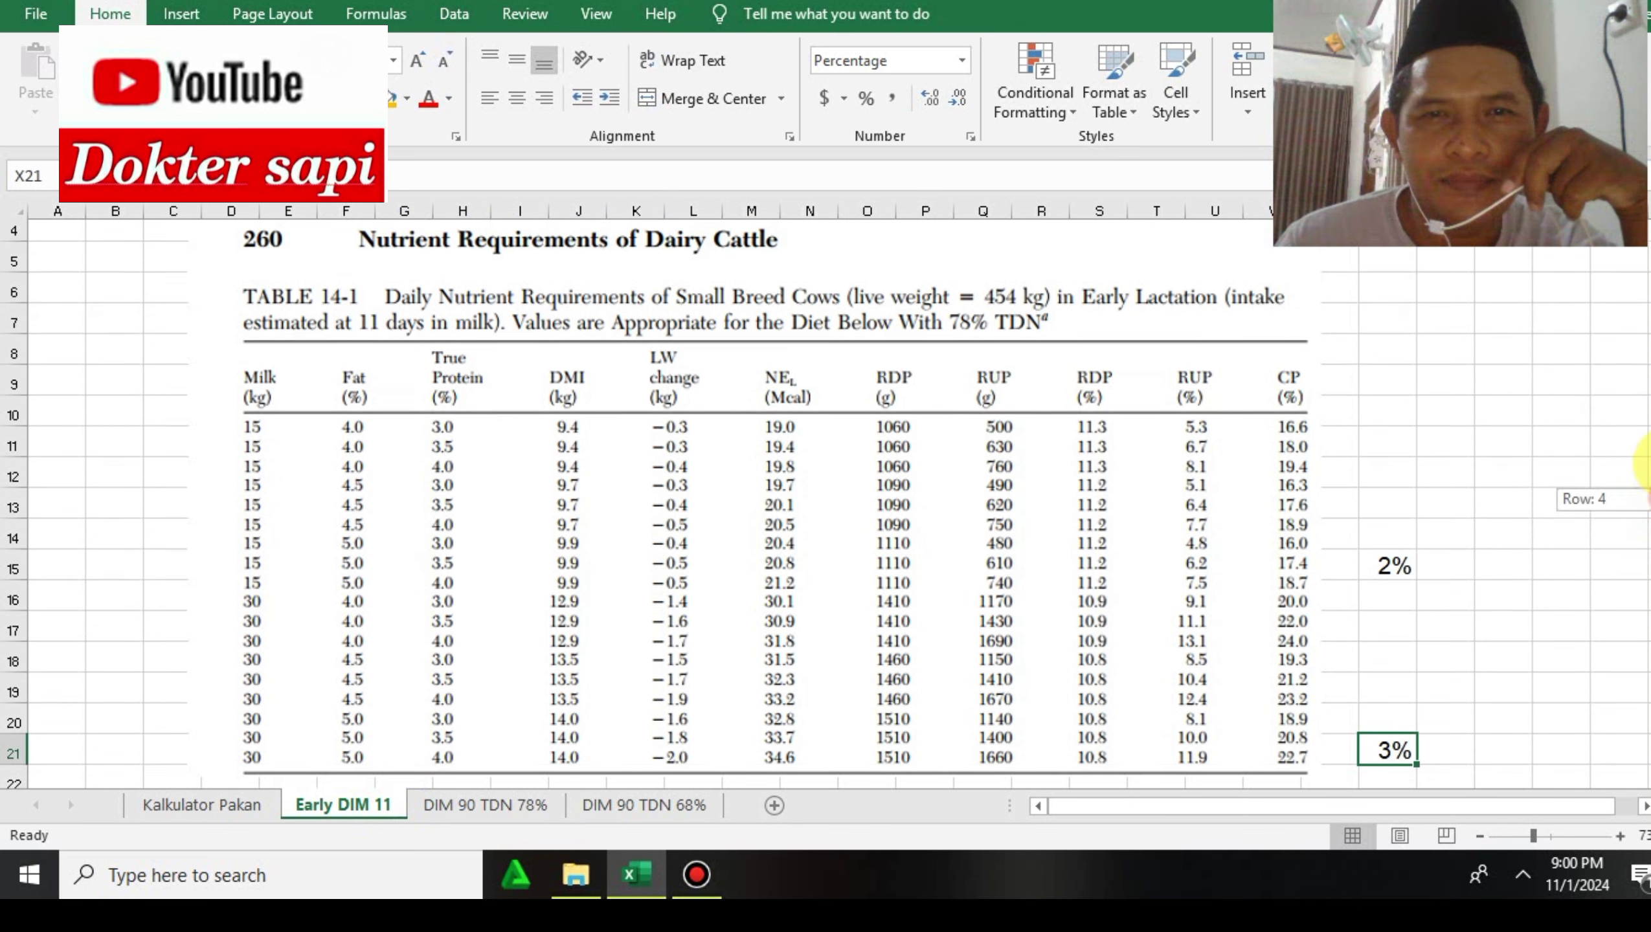
{"action": "scroll", "coordinate": [1644, 463], "scroll_direction": "down", "scroll_amount": 1}
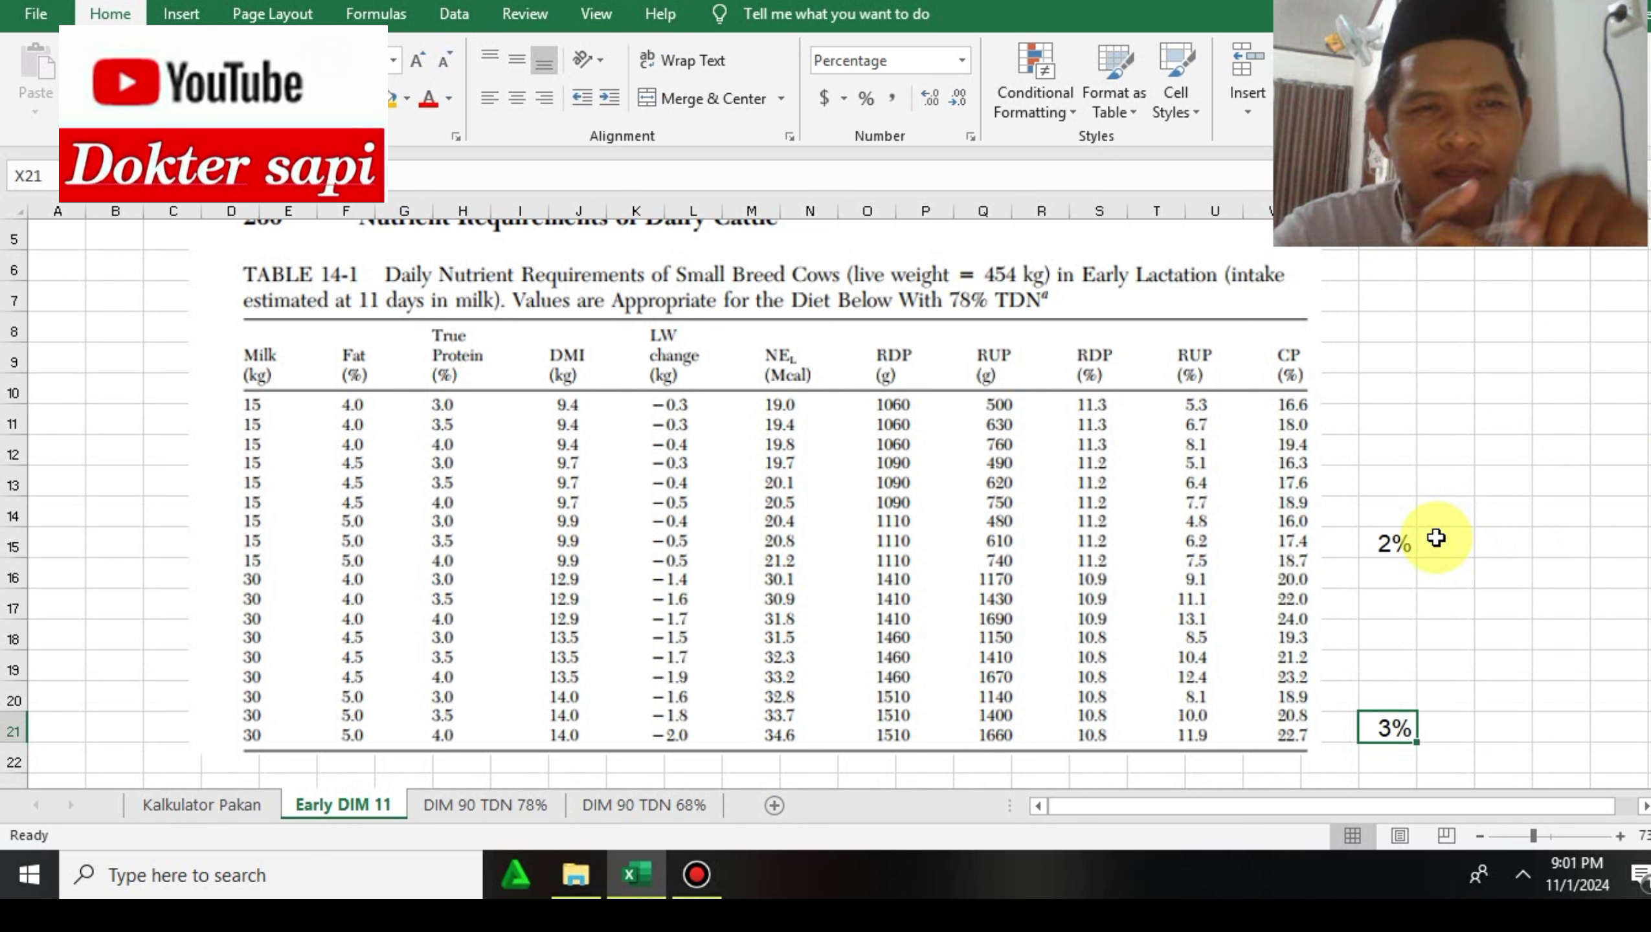
Step: Format cells Q6:Q26 beside the table on the DIM 90 TDN 78% sheet as percentages
{"action": "left_click", "coordinate": [503, 806]}
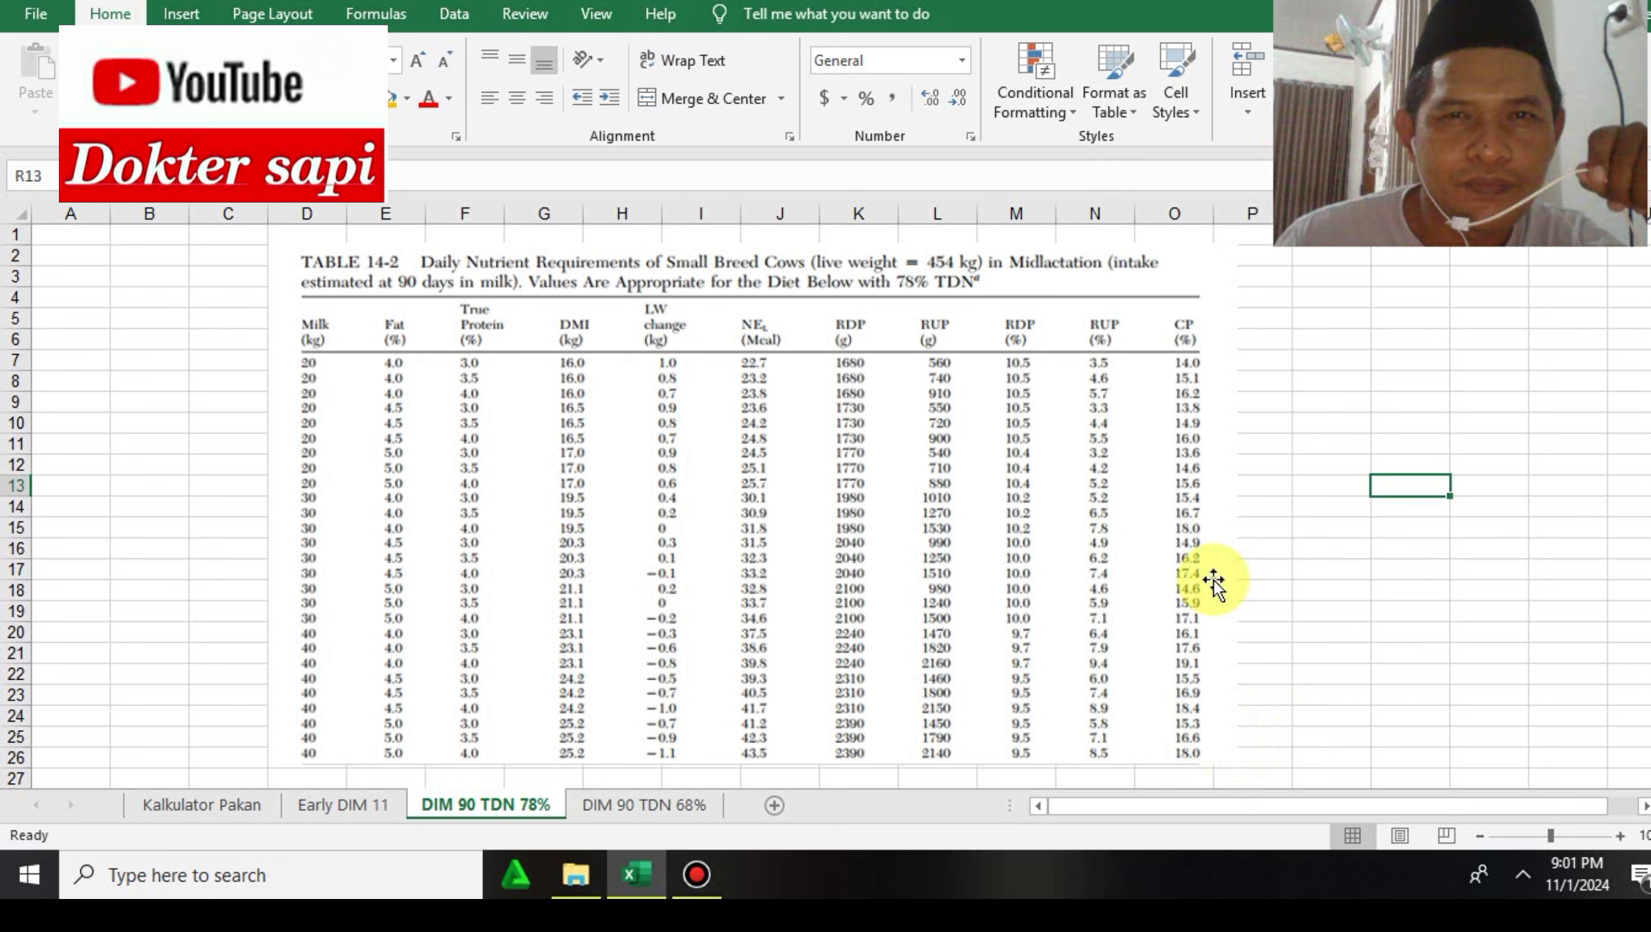
{"action": "left_click_drag", "start_coordinate": [1331, 329], "coordinate": [1331, 751]}
{"action": "left_click", "coordinate": [863, 107]}
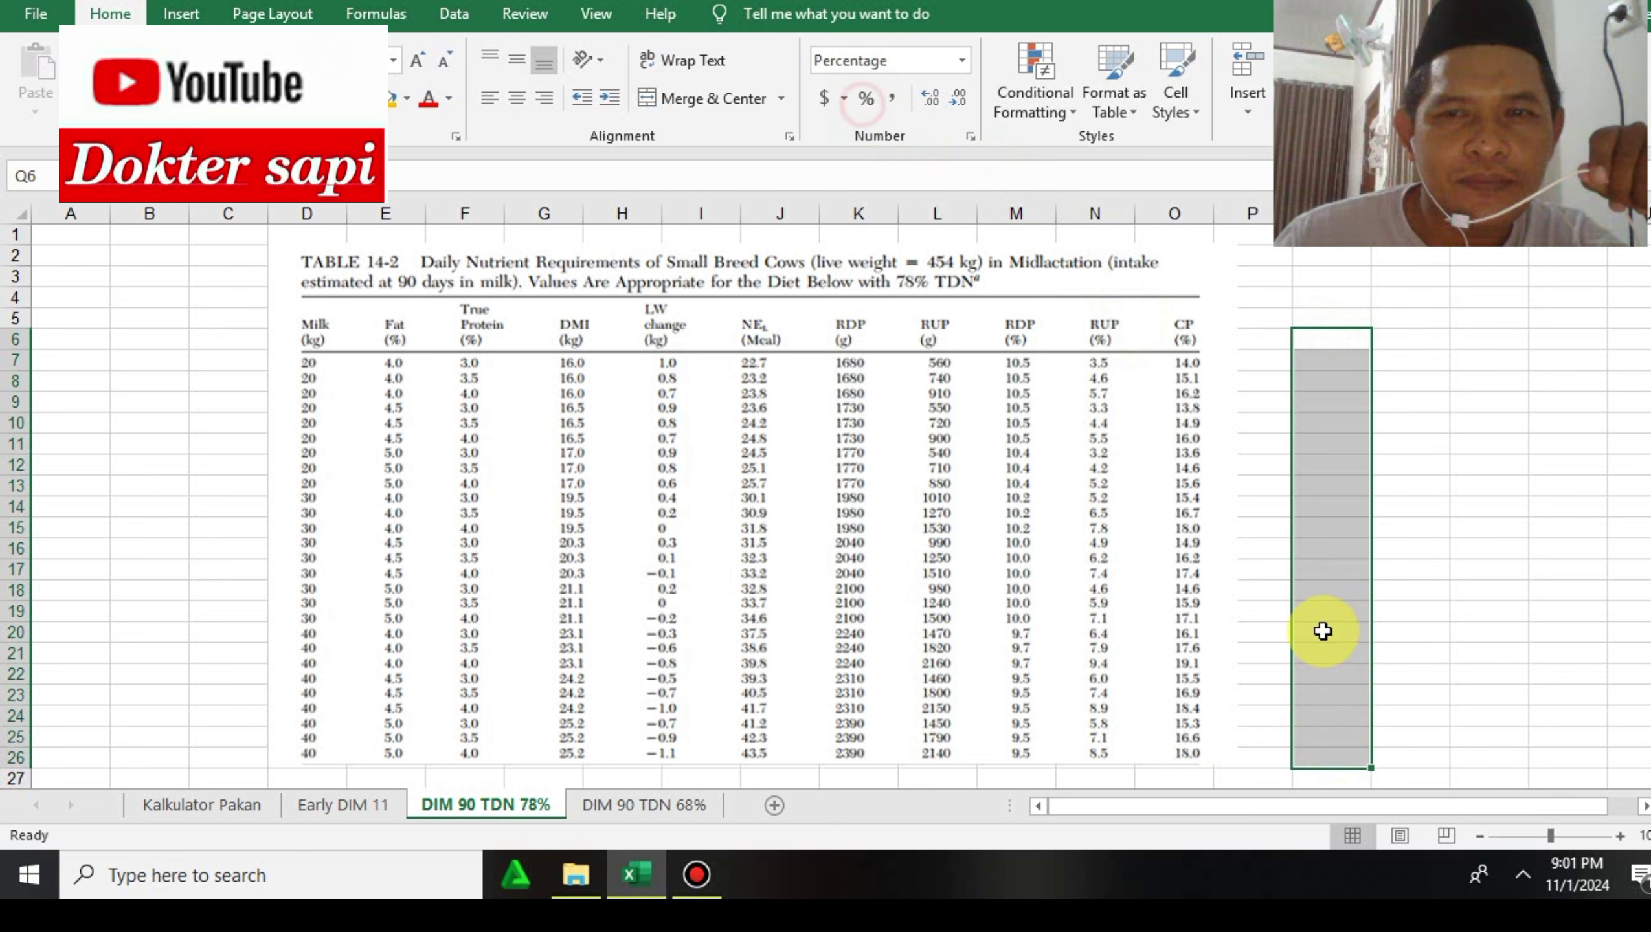
{"action": "left_click", "coordinate": [1335, 698]}
{"action": "left_click", "coordinate": [1331, 740]}
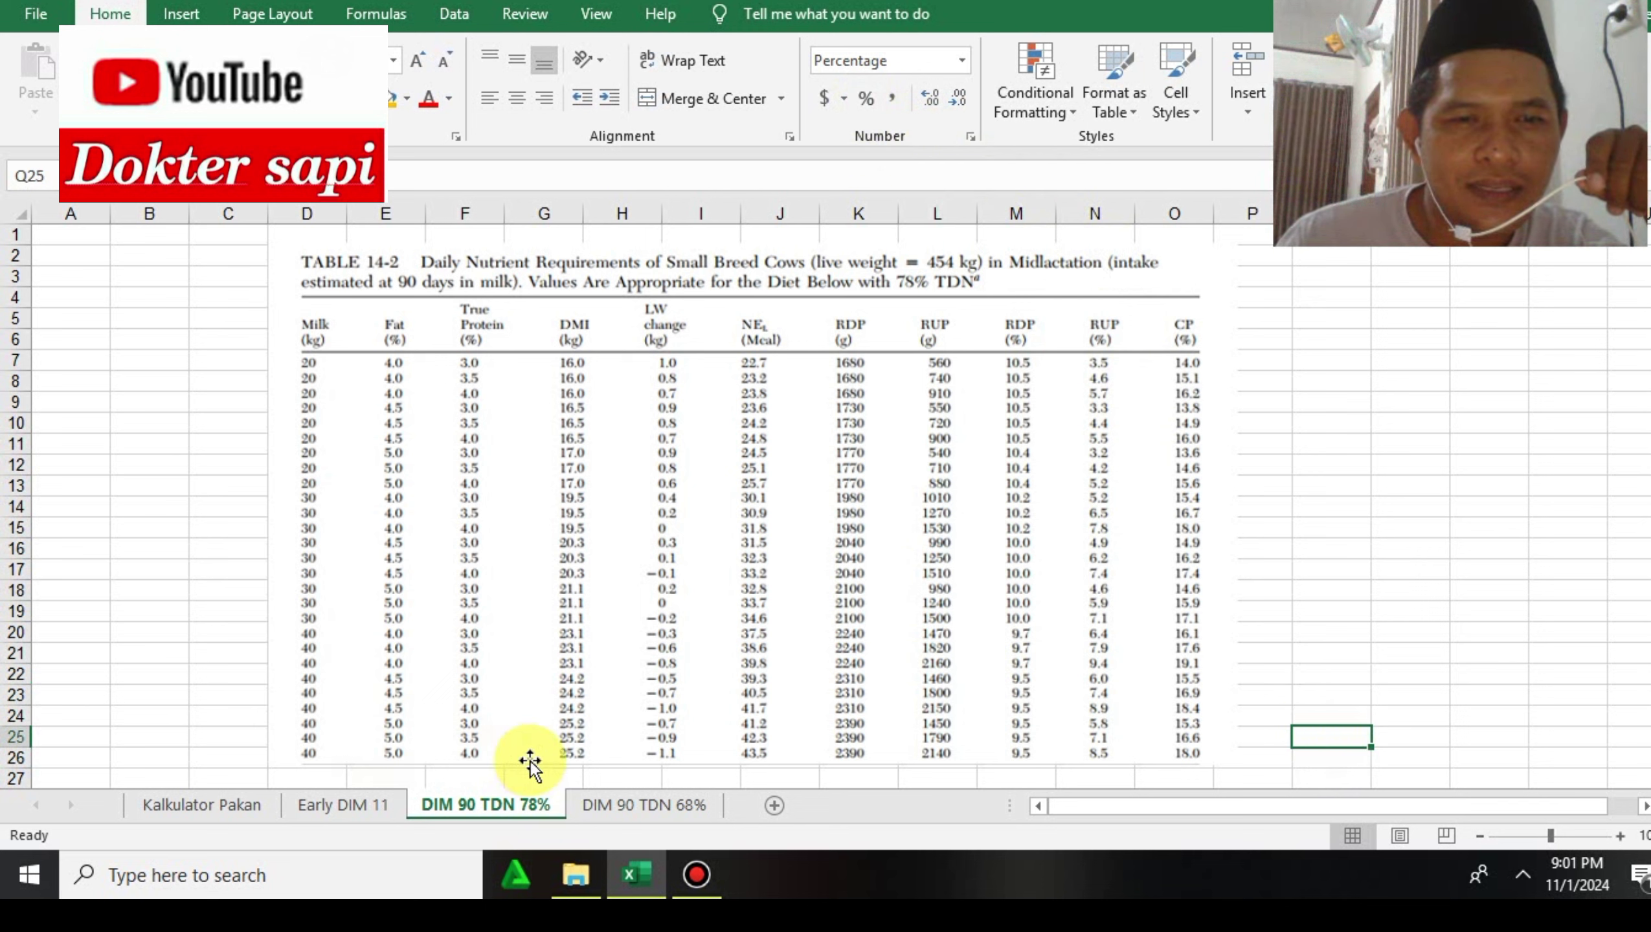
Step: Calculate dry matter intake per body weight for 40 kg milk with =25.2/454 in Q26, displayed to one decimal place
{"action": "left_click", "coordinate": [1346, 757]}
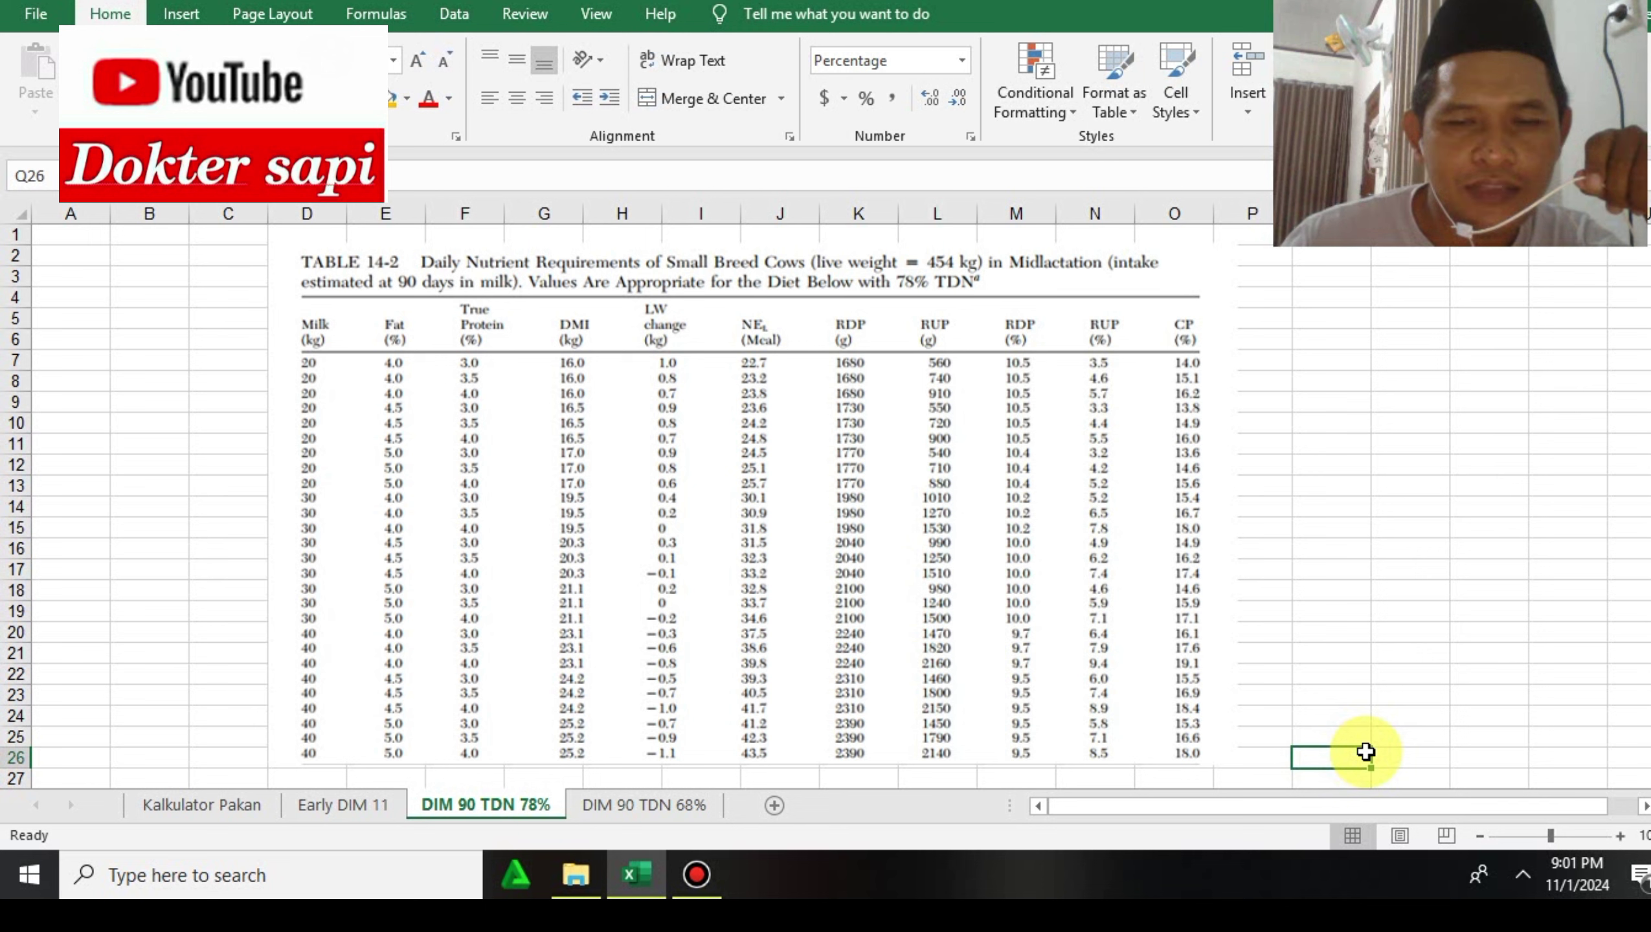
{"action": "type", "text": "="}
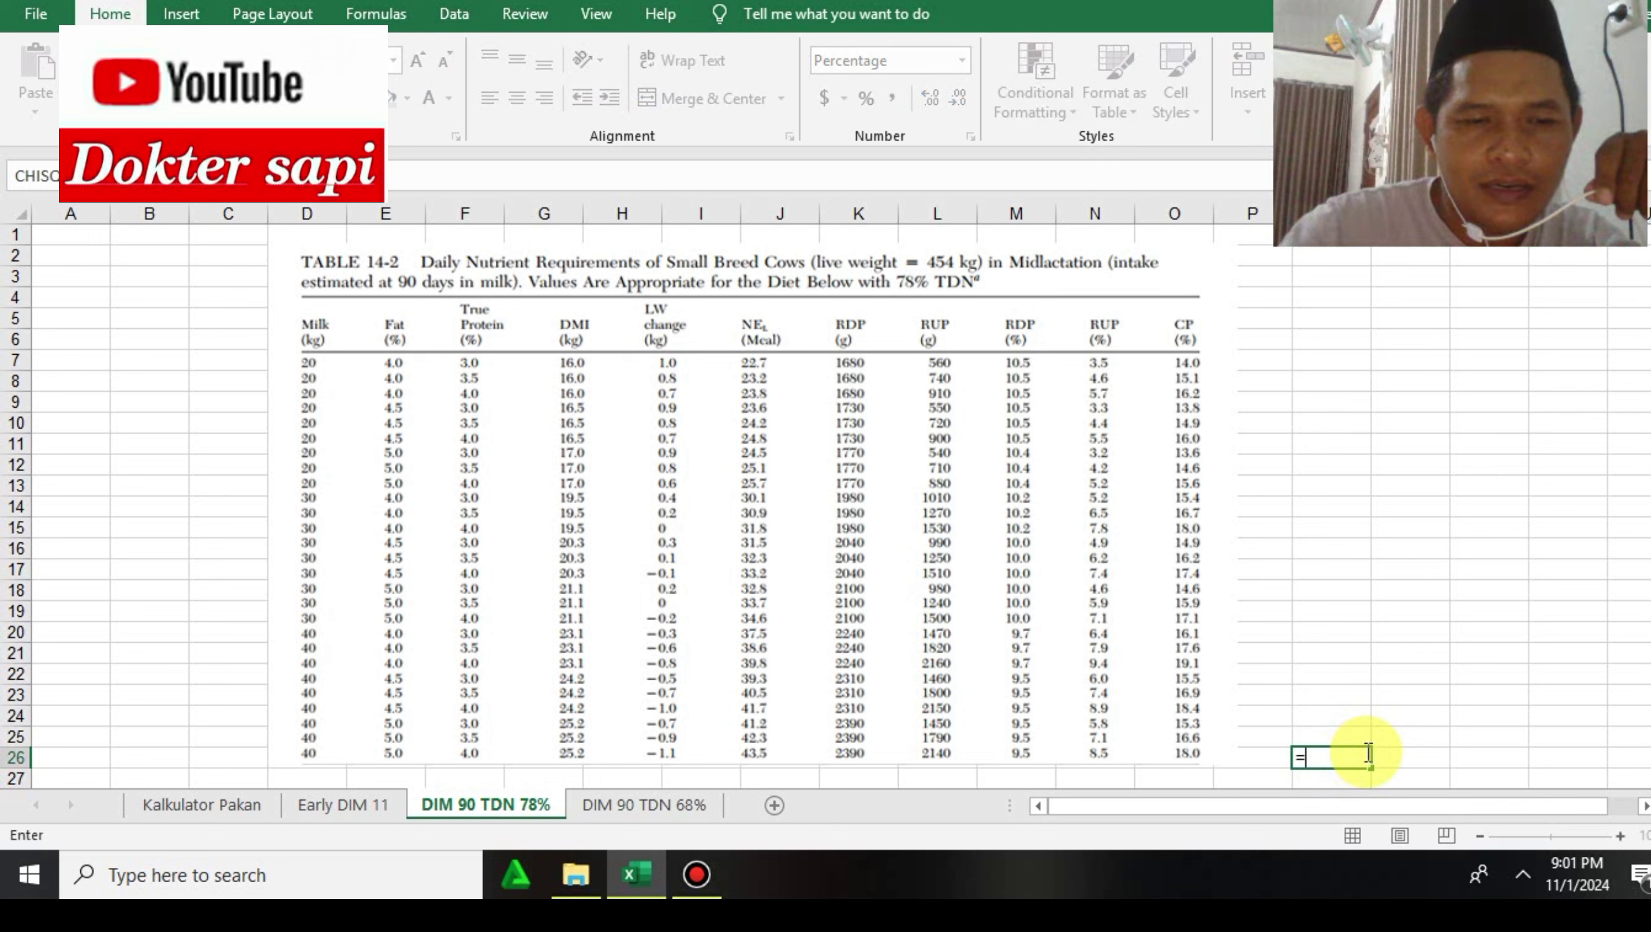
{"action": "type", "text": "252/454"}
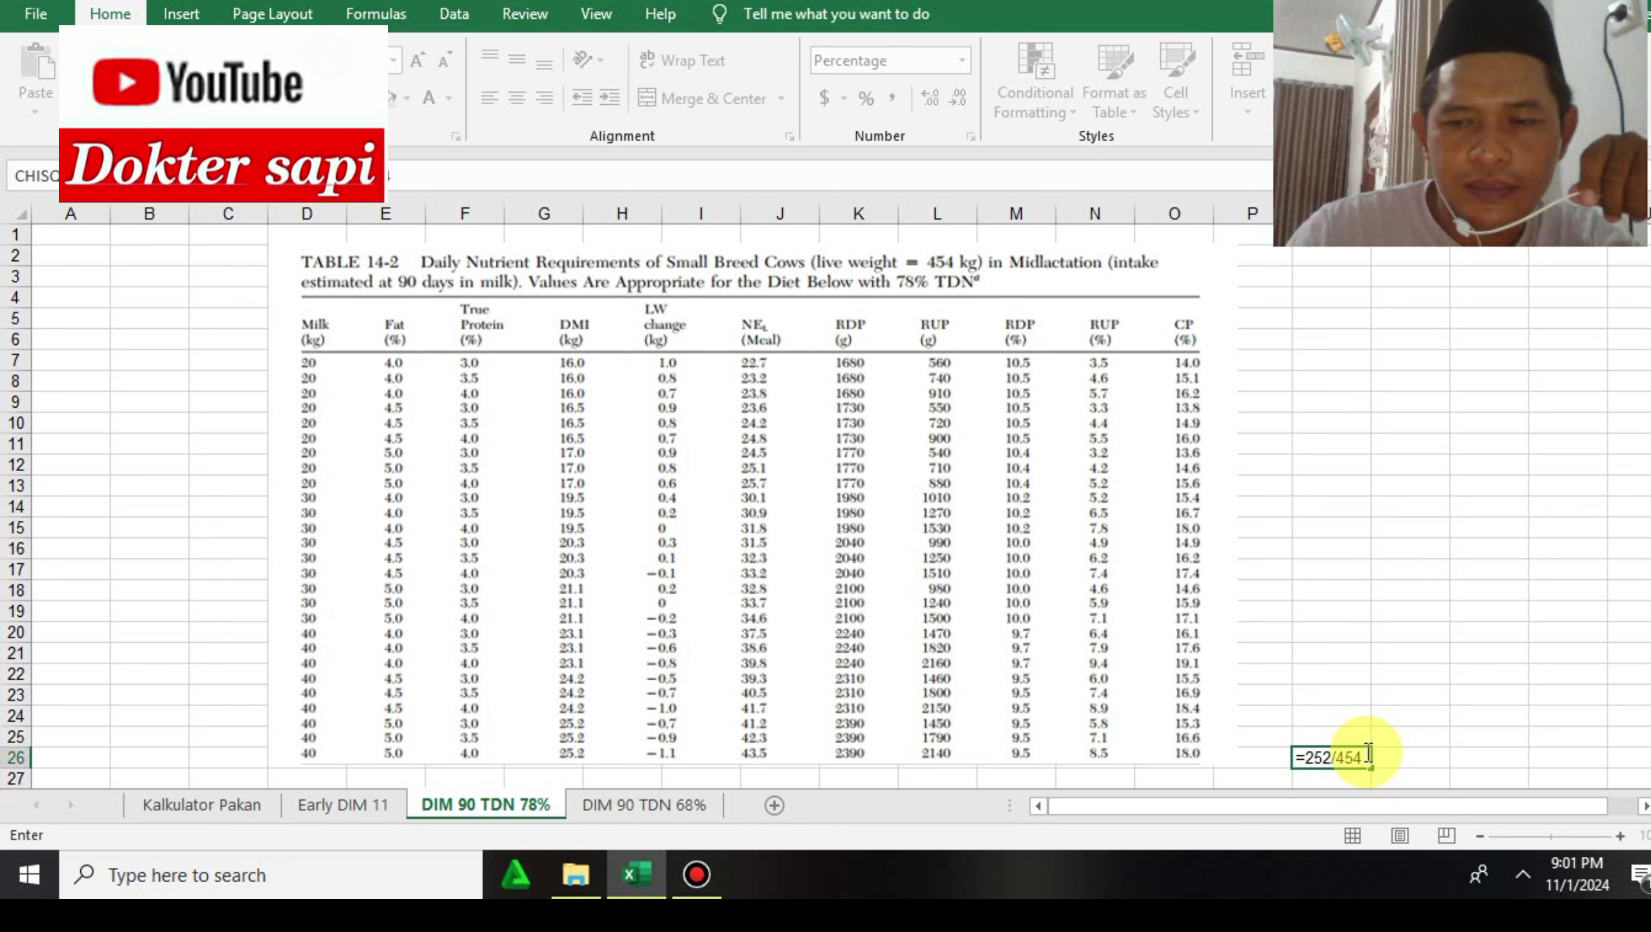
{"action": "key", "text": "Return"}
{"action": "left_click", "coordinate": [1337, 757]}
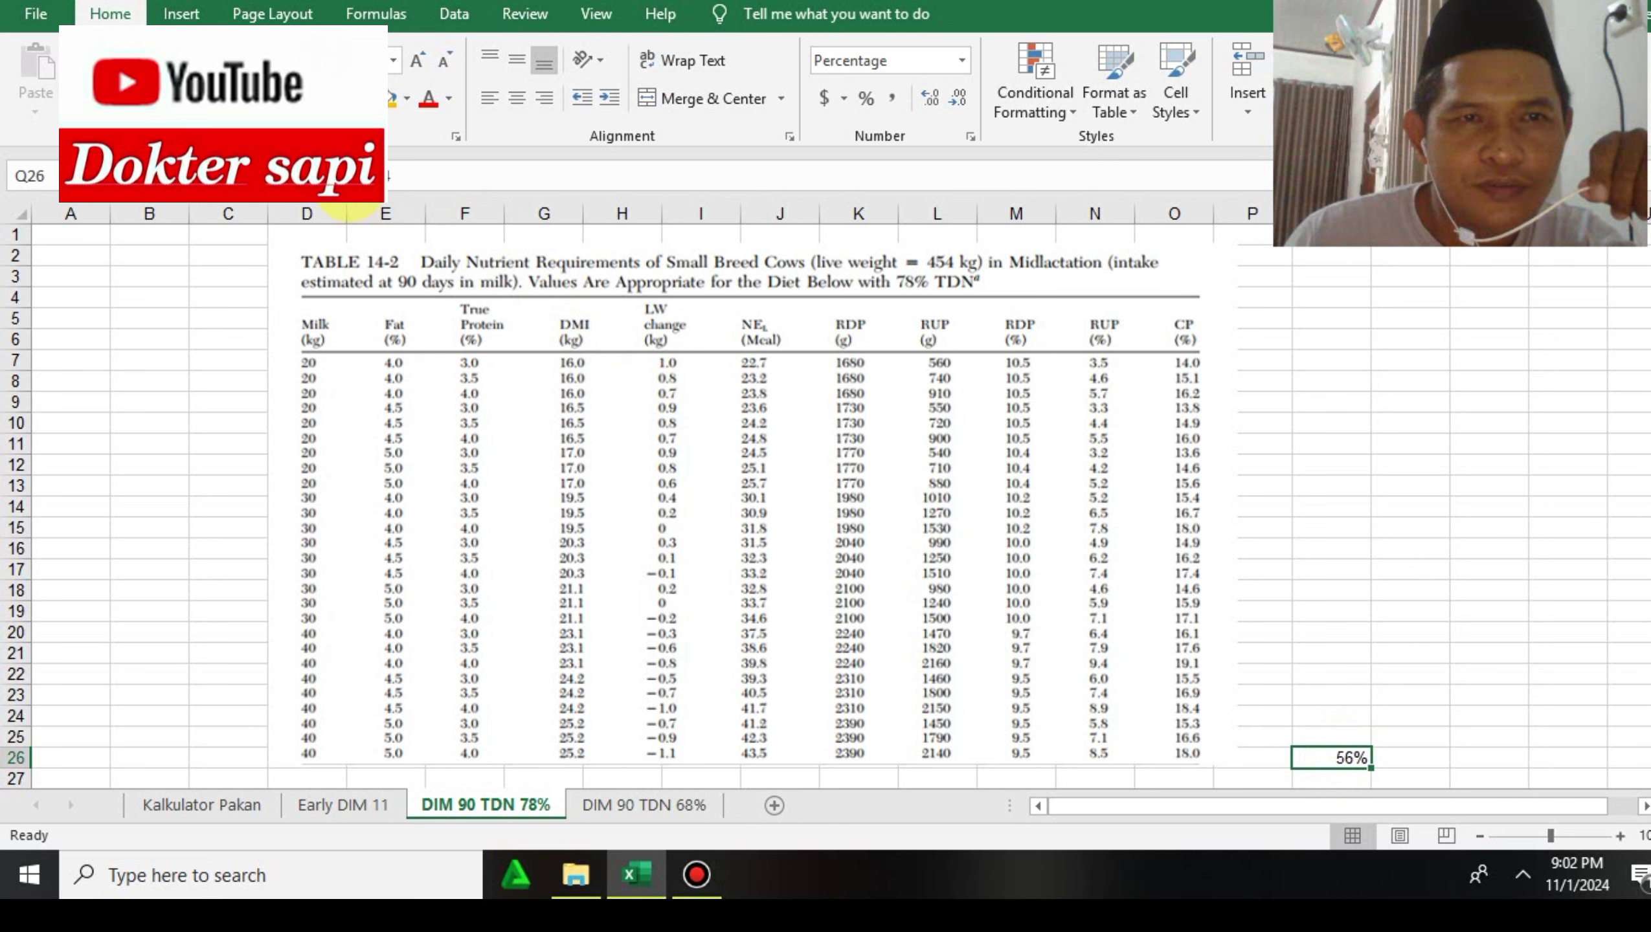
{"action": "left_click", "coordinate": [390, 175]}
{"action": "type", "text": ".2/454"}
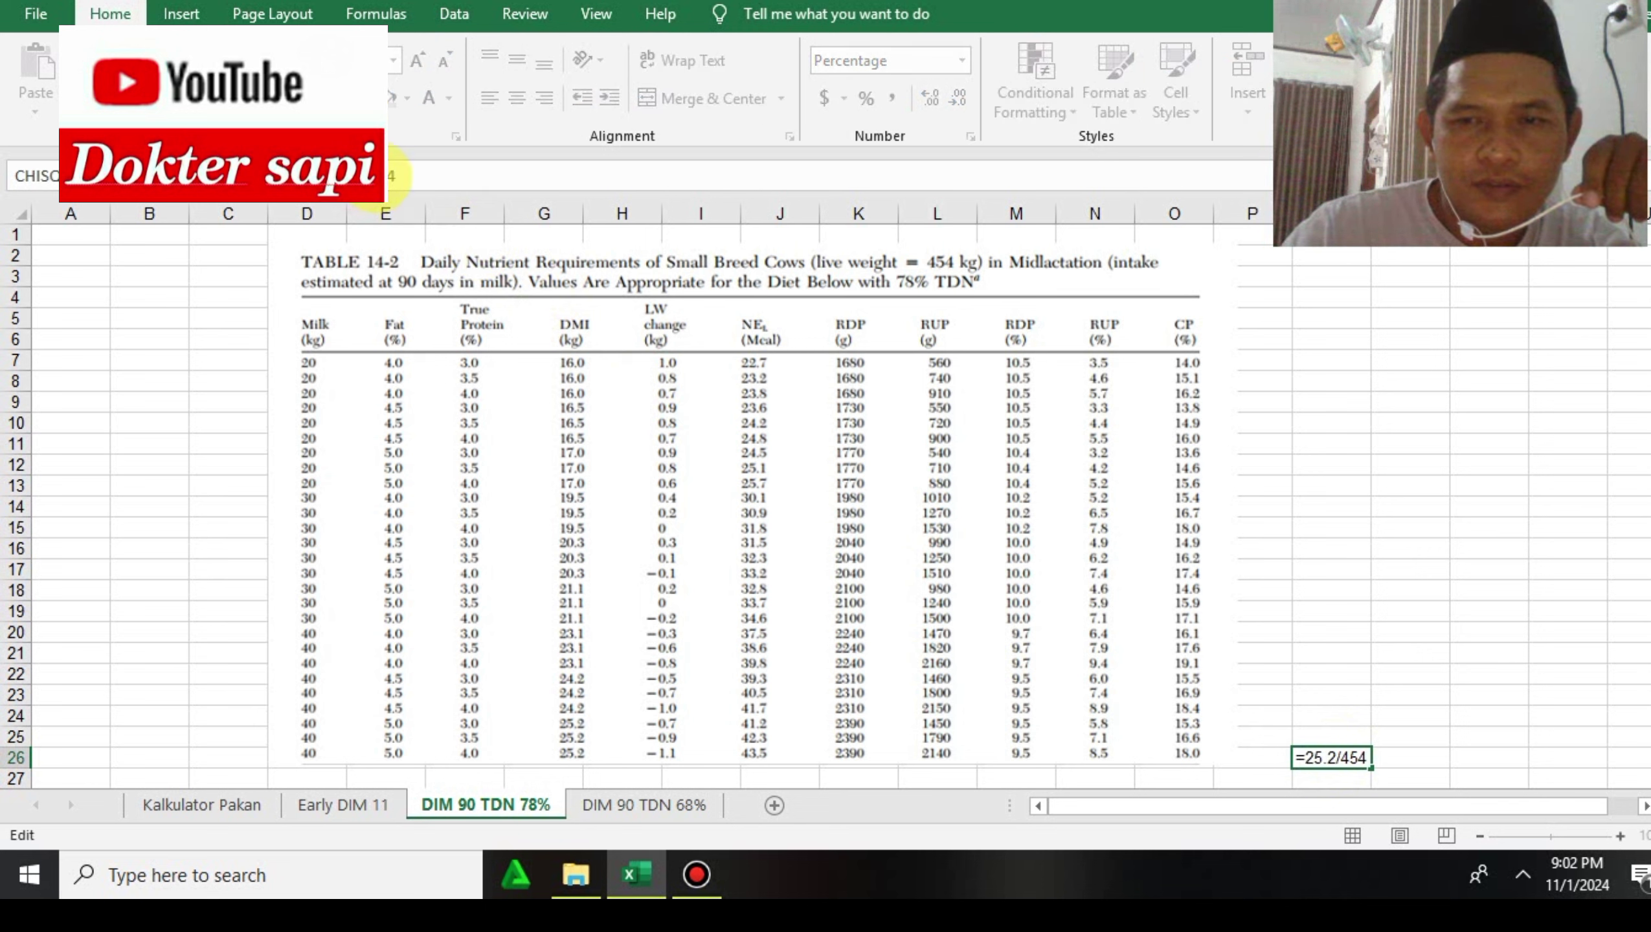
{"action": "key", "text": "Return"}
{"action": "left_click", "coordinate": [1351, 760]}
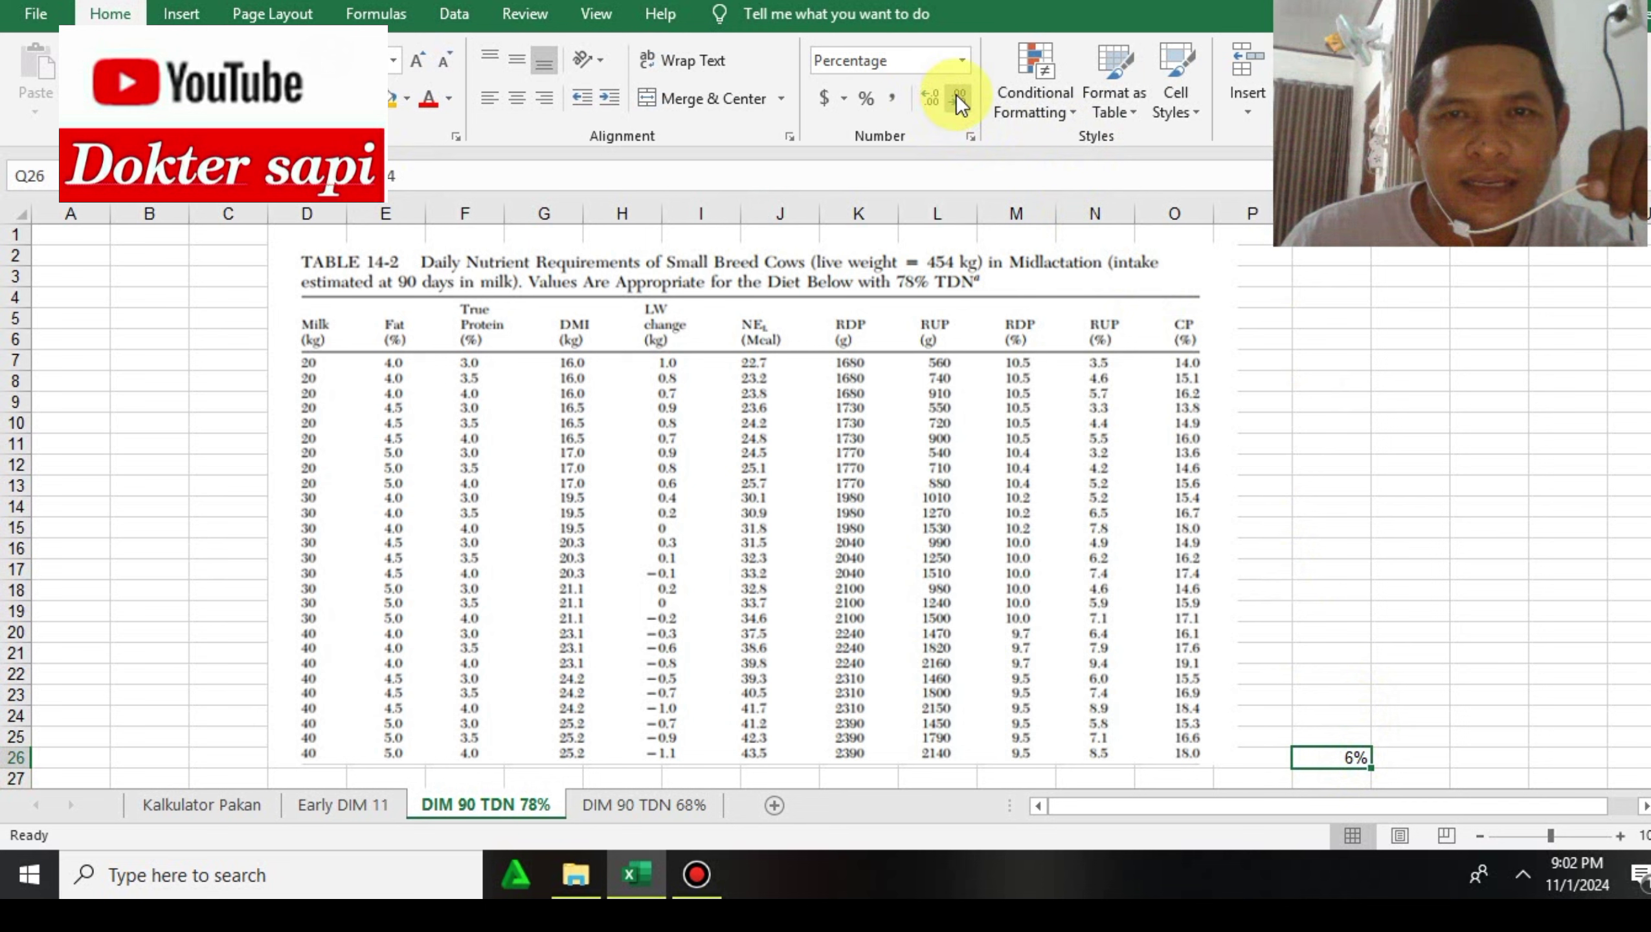
{"action": "left_click", "coordinate": [930, 98]}
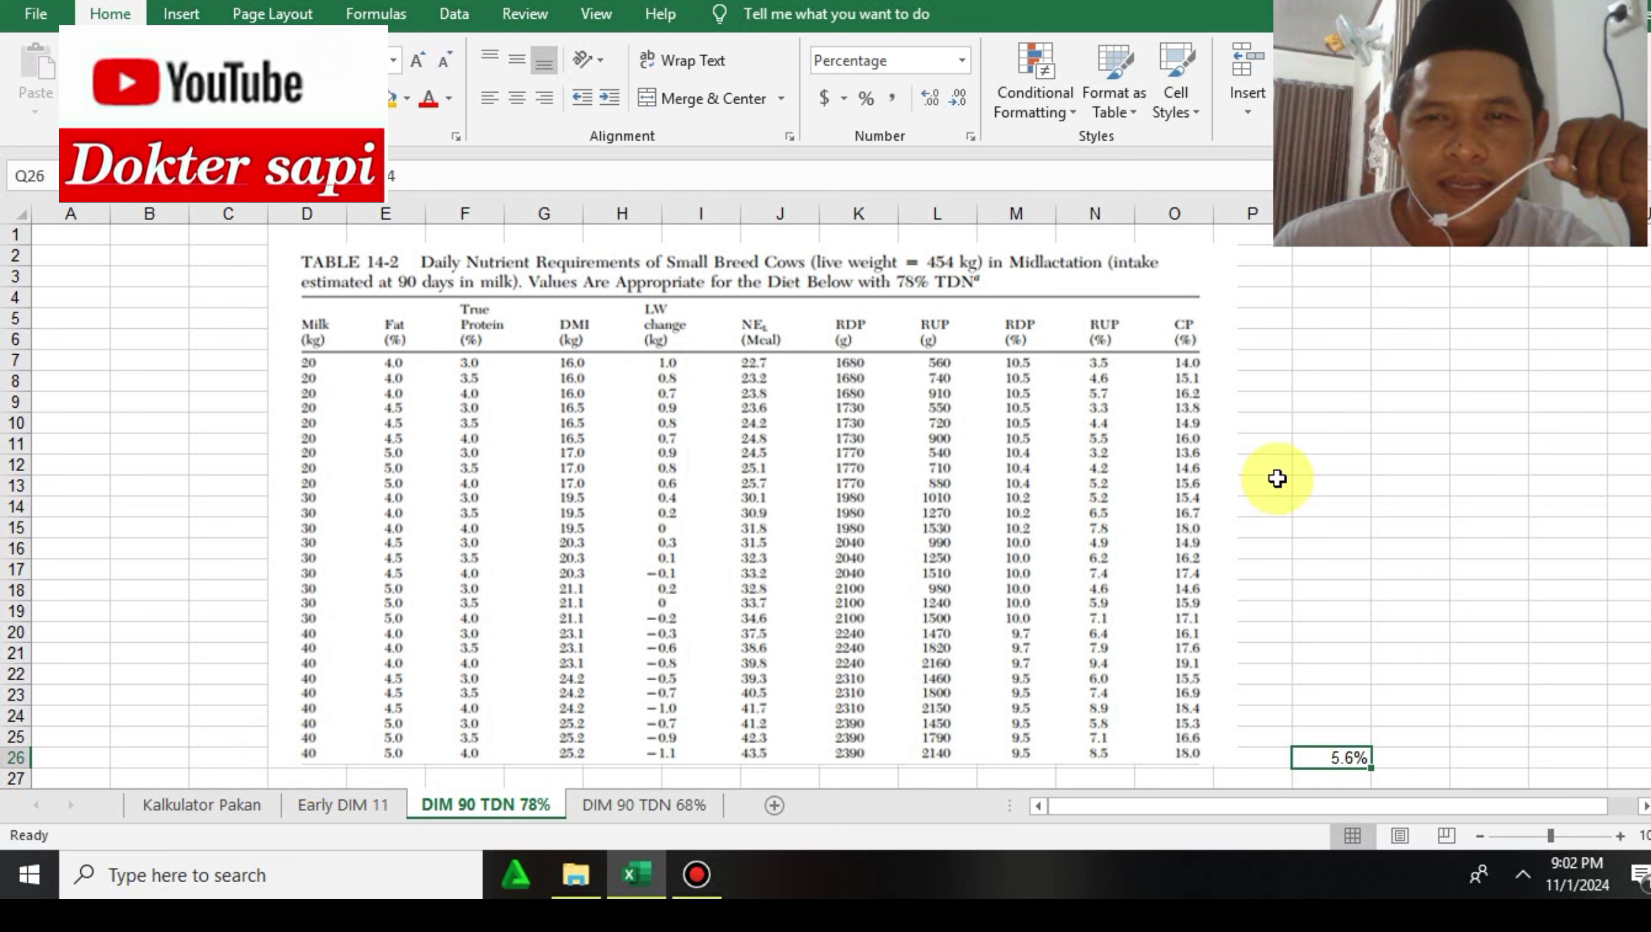
Step: Calculate dry matter intake per body weight for 20 kg milk with =17/454 in Q13, displayed to one decimal place
{"action": "left_click", "coordinate": [1324, 470]}
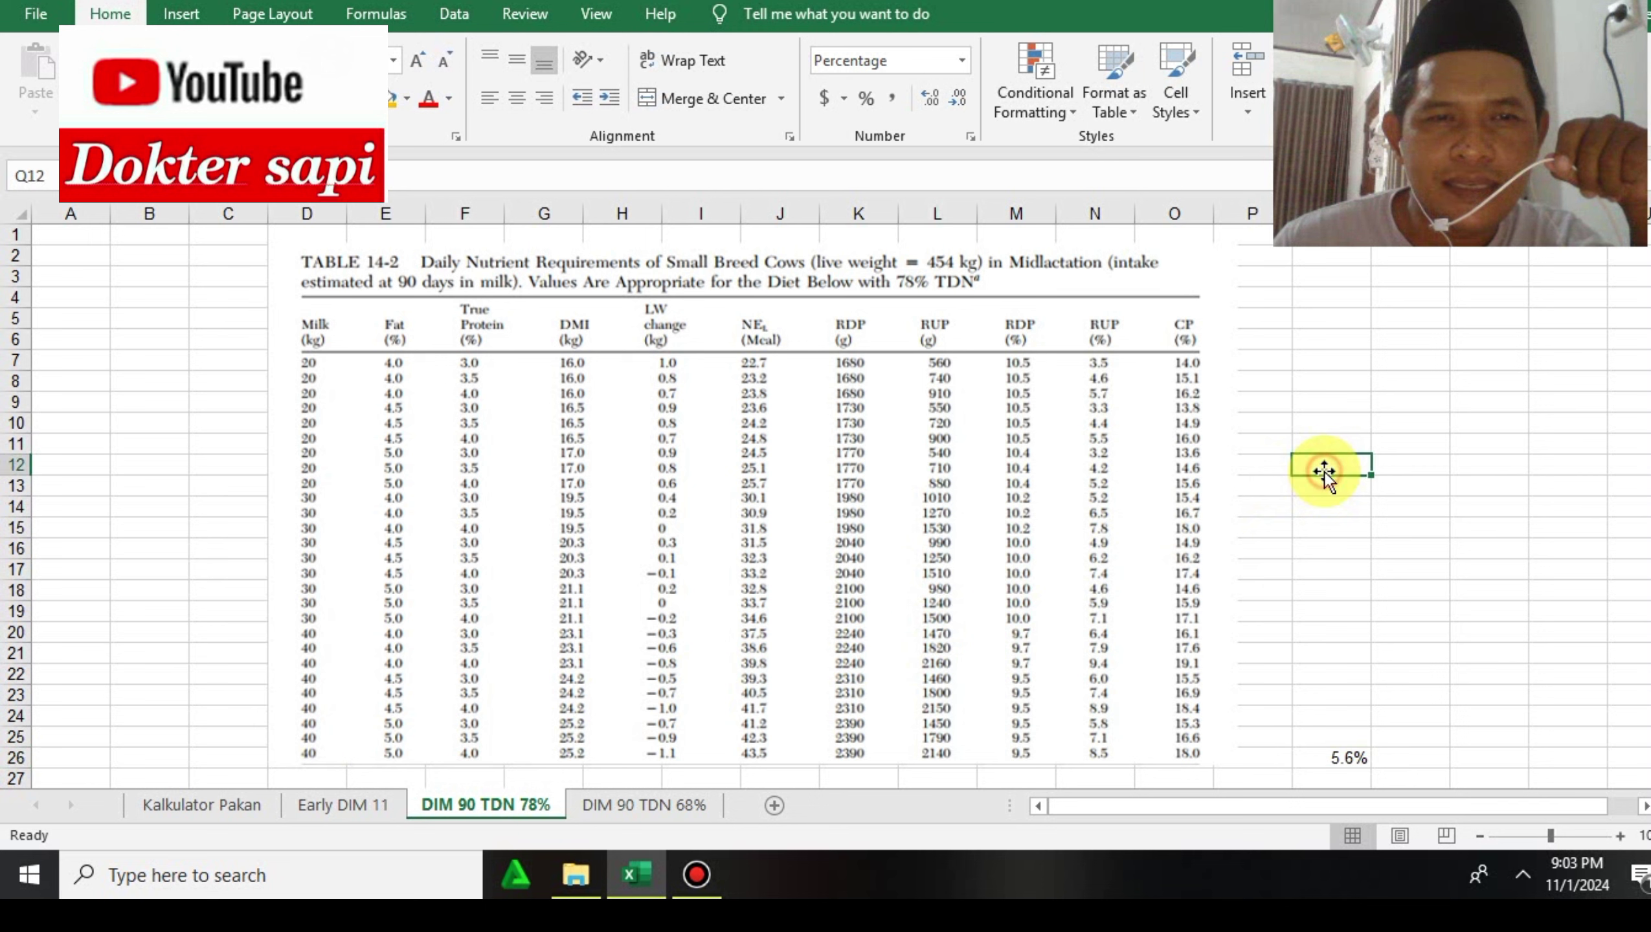
{"action": "left_click", "coordinate": [1325, 490]}
{"action": "type", "text": "="}
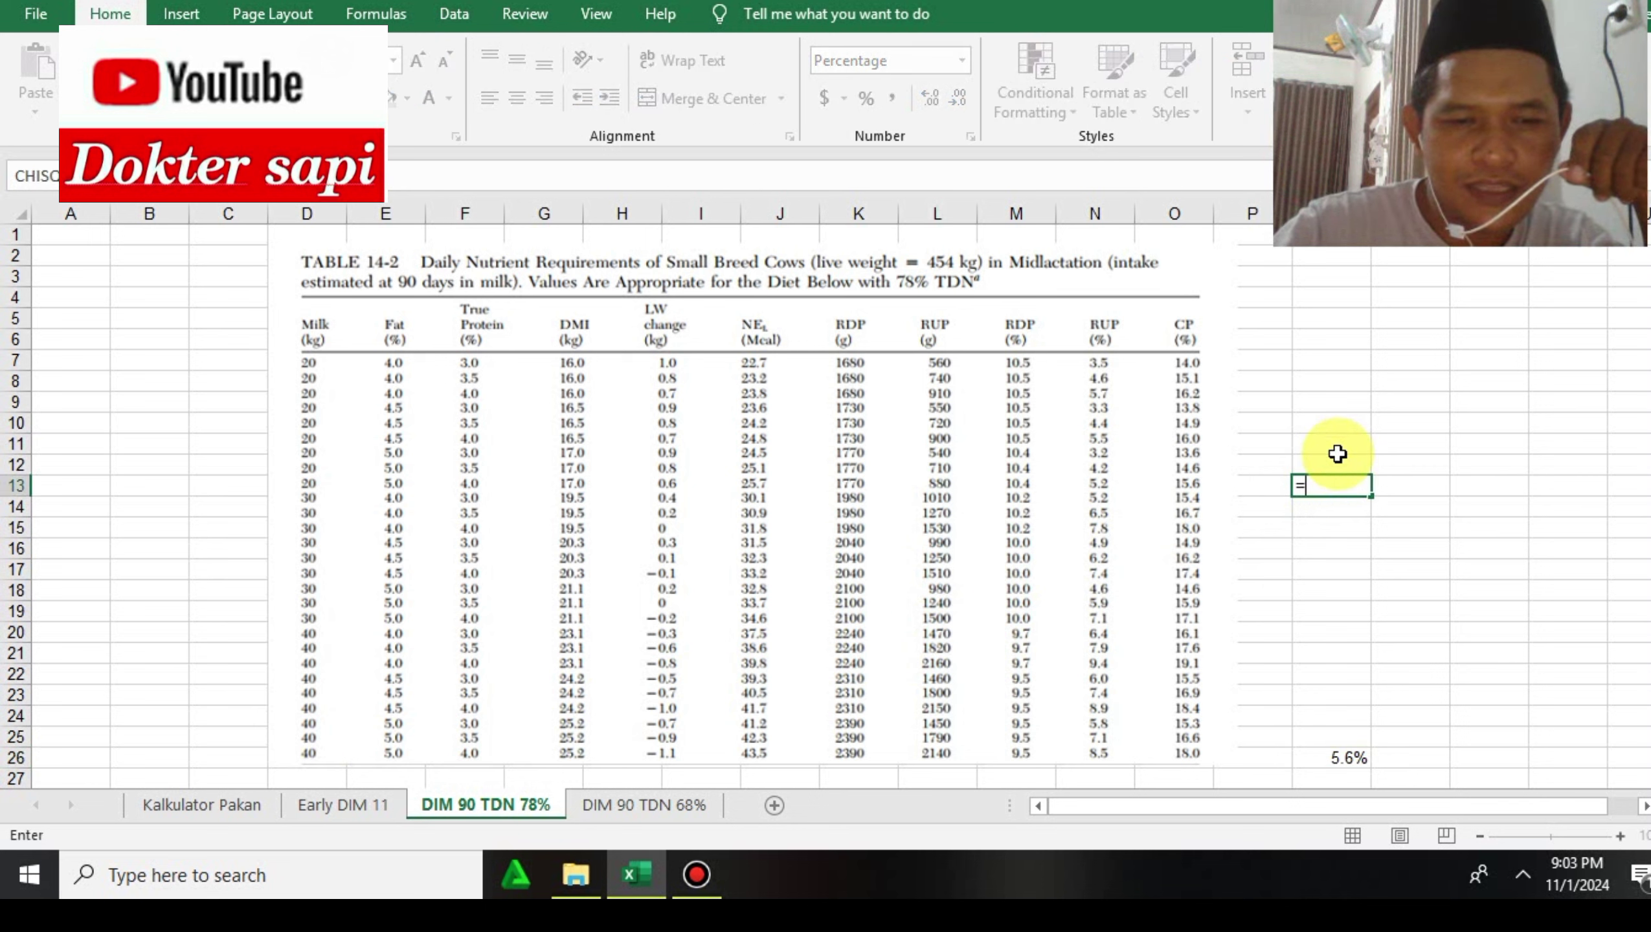
{"action": "type", "text": "17"}
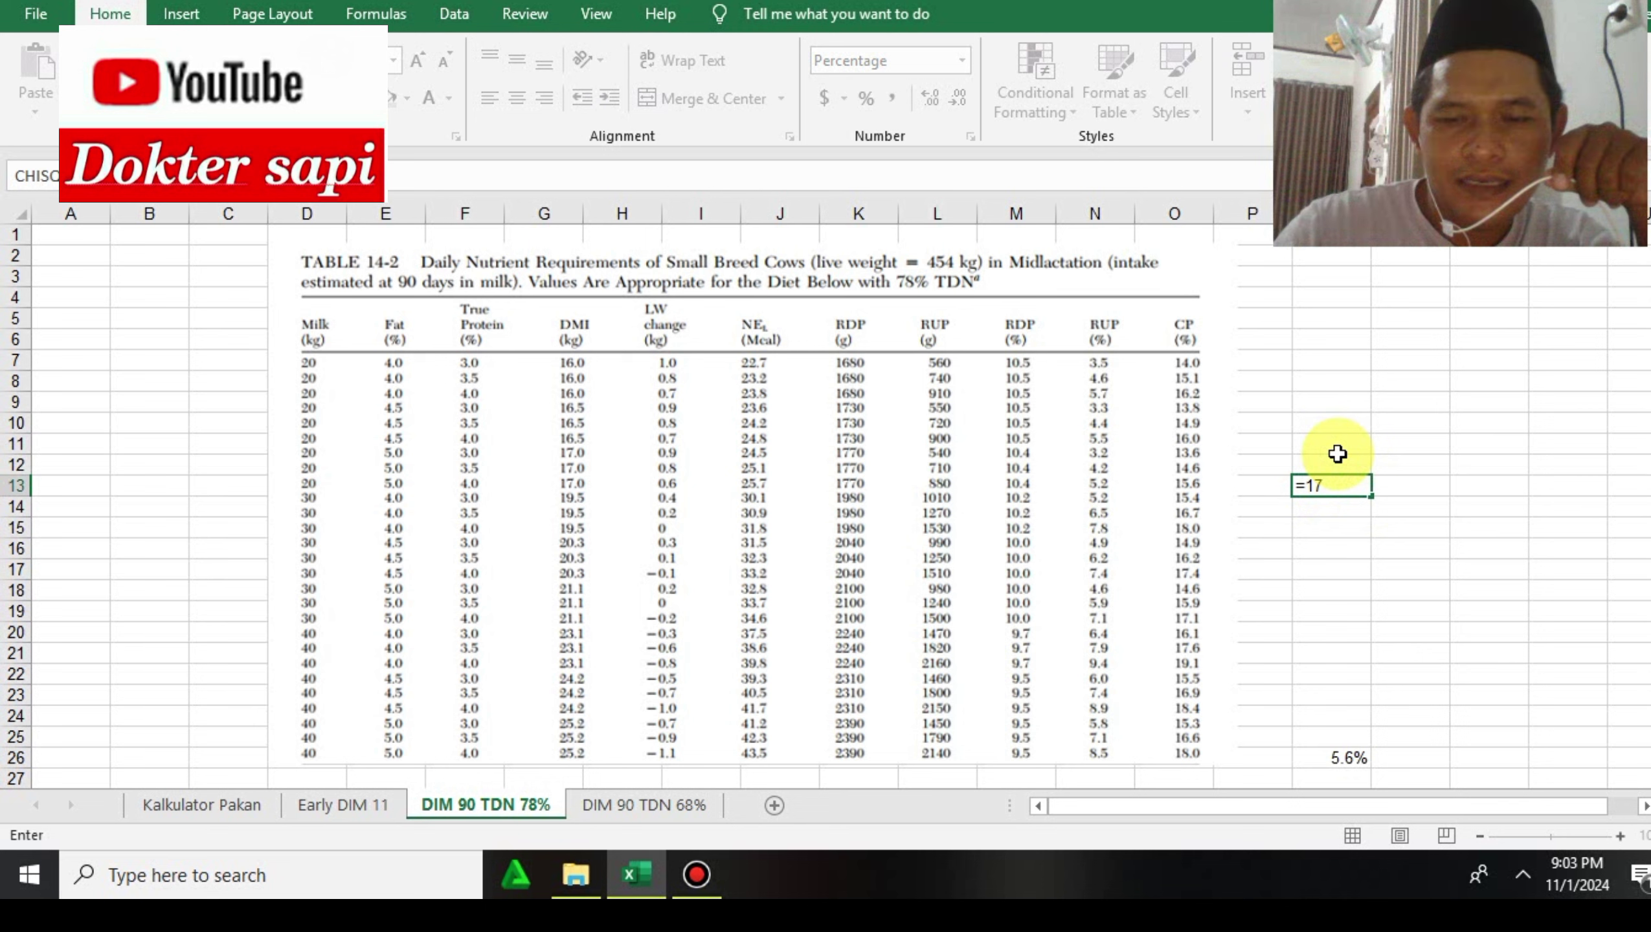
{"action": "type", "text": "/454"}
{"action": "left_click", "coordinate": [1501, 543]}
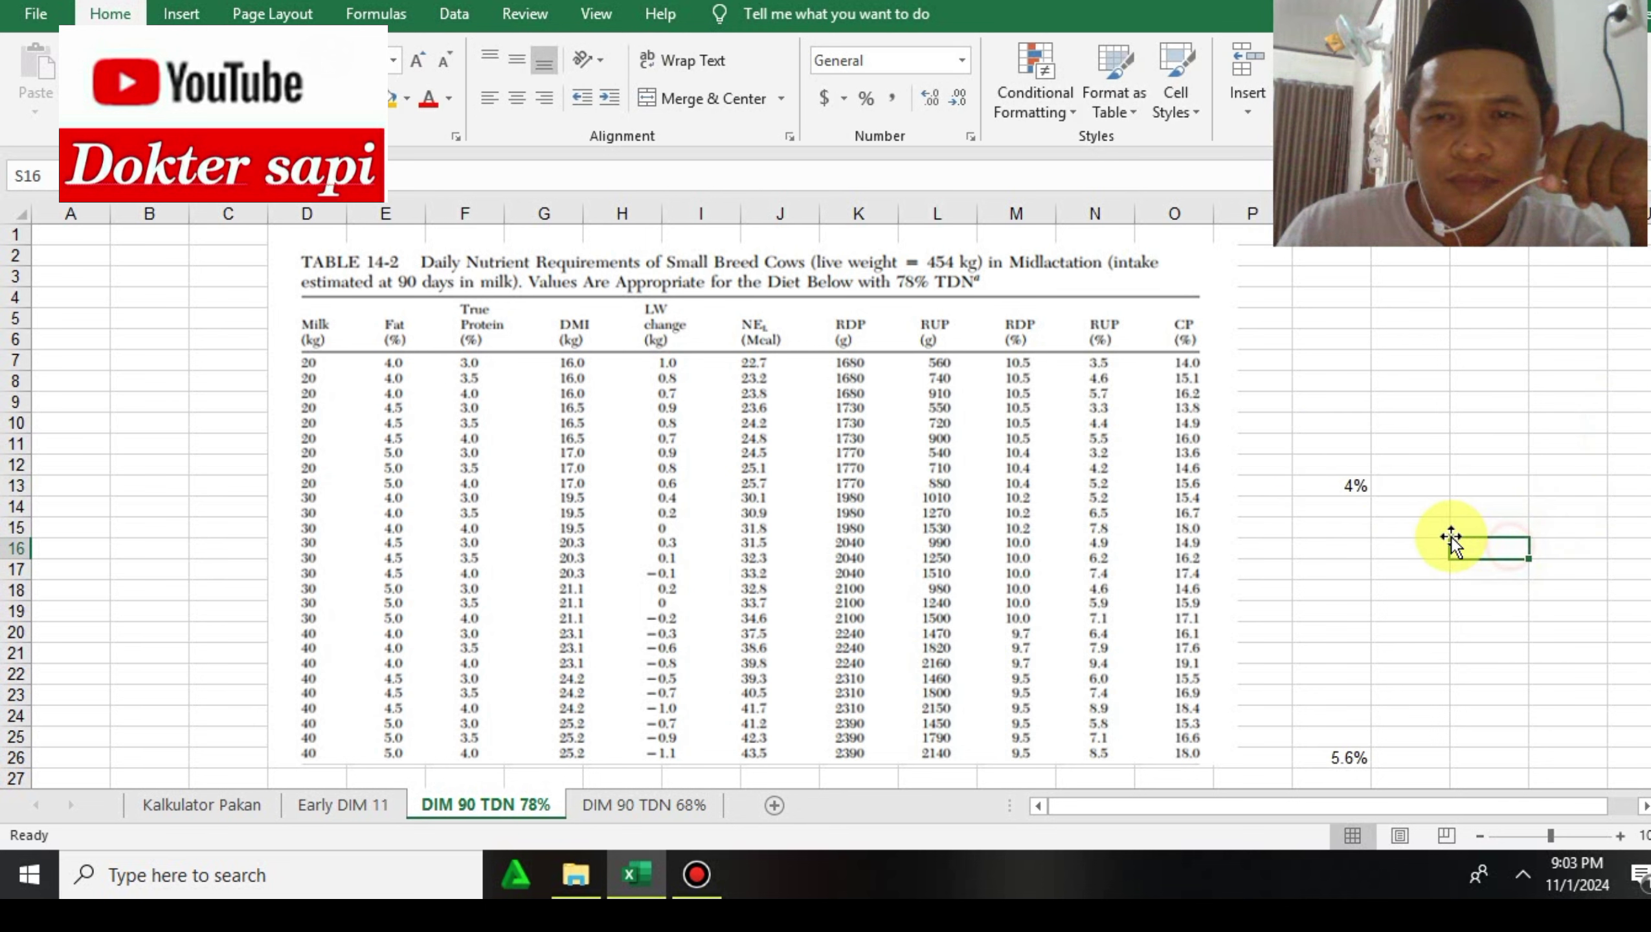
{"action": "left_click", "coordinate": [1347, 488]}
{"action": "left_click", "coordinate": [928, 97]}
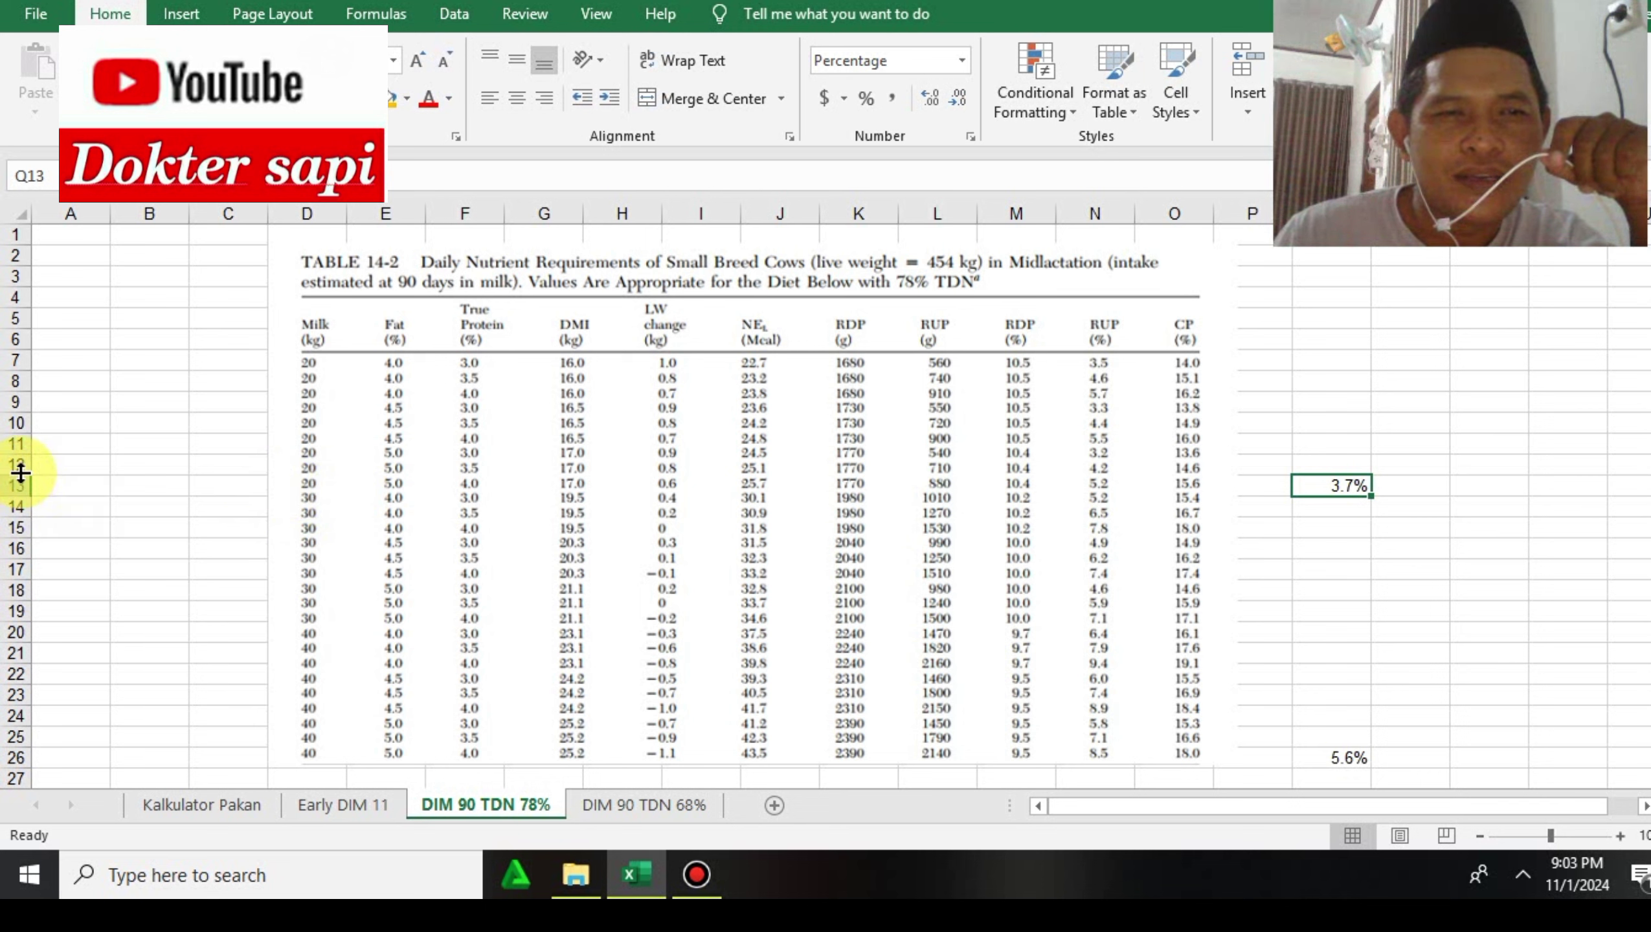
Step: Compare the calculated intake percentages for 40 kg milk in Q26 and 20 kg milk in Q13
{"action": "left_click", "coordinate": [1352, 761]}
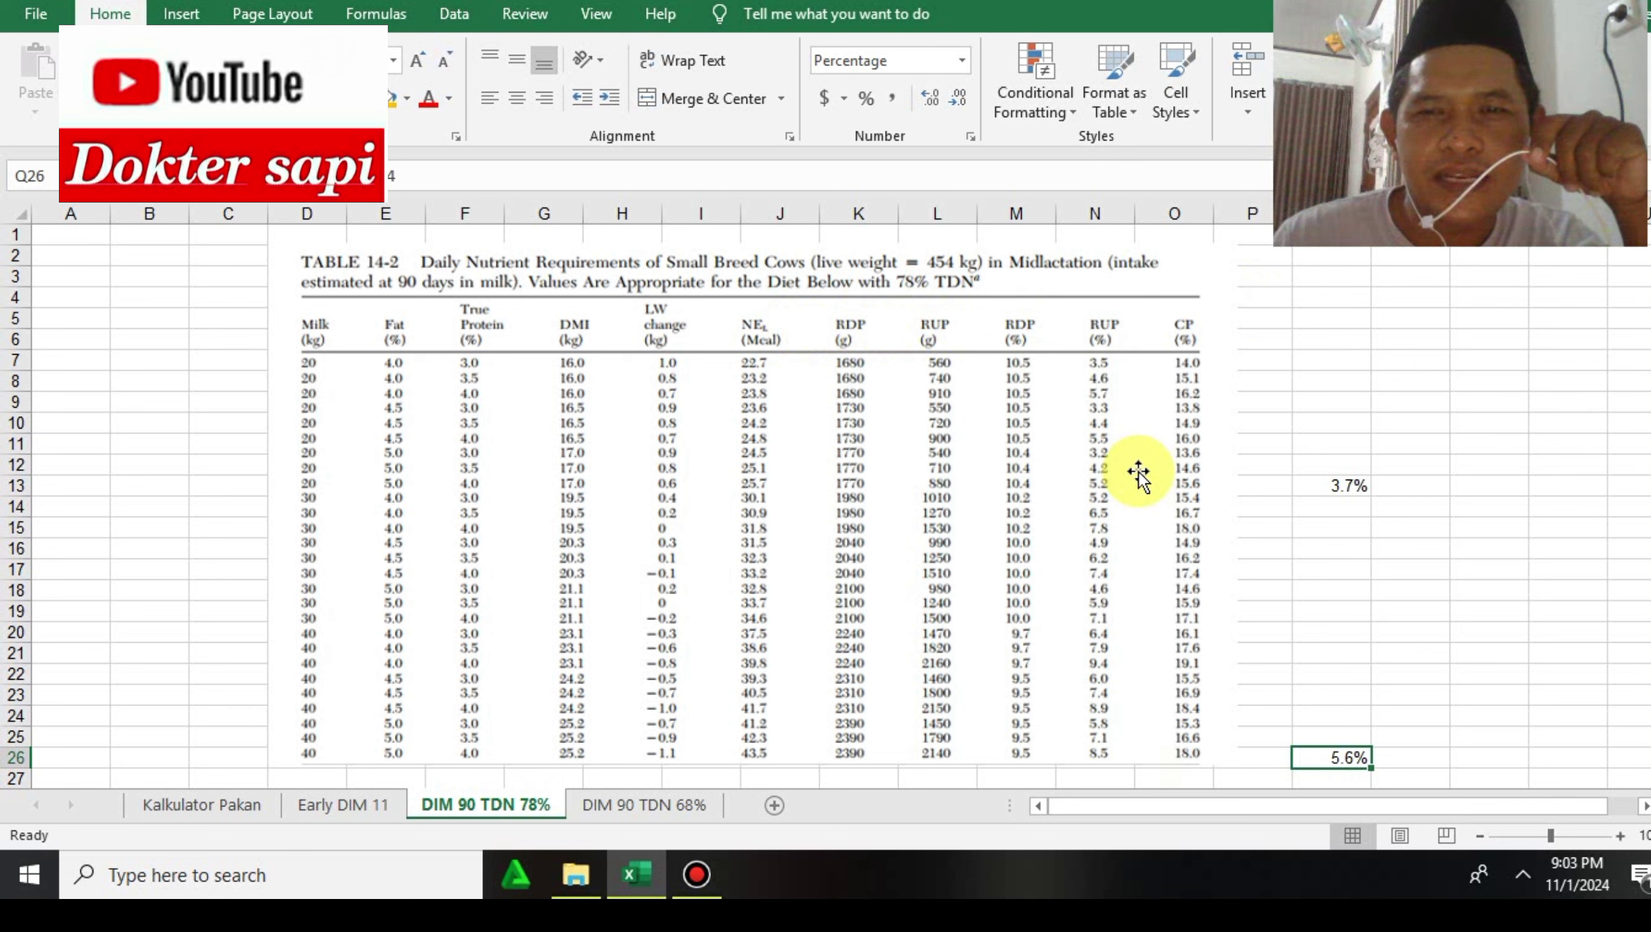
{"action": "left_click", "coordinate": [1355, 488]}
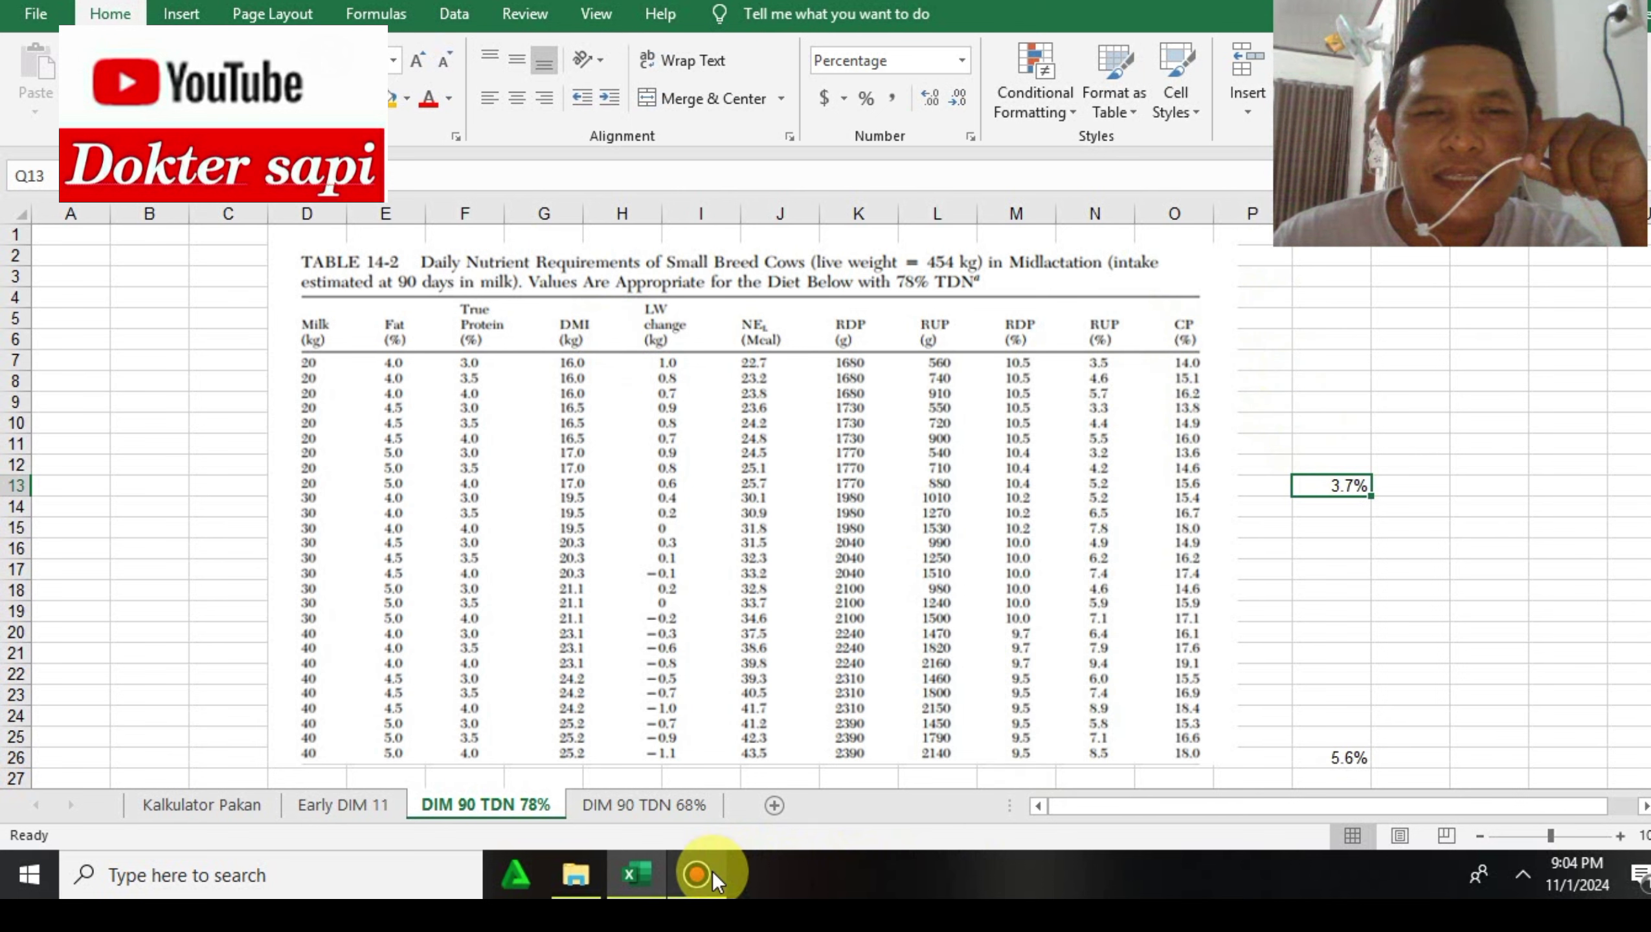
{"action": "mouse_move", "coordinate": [712, 871]}
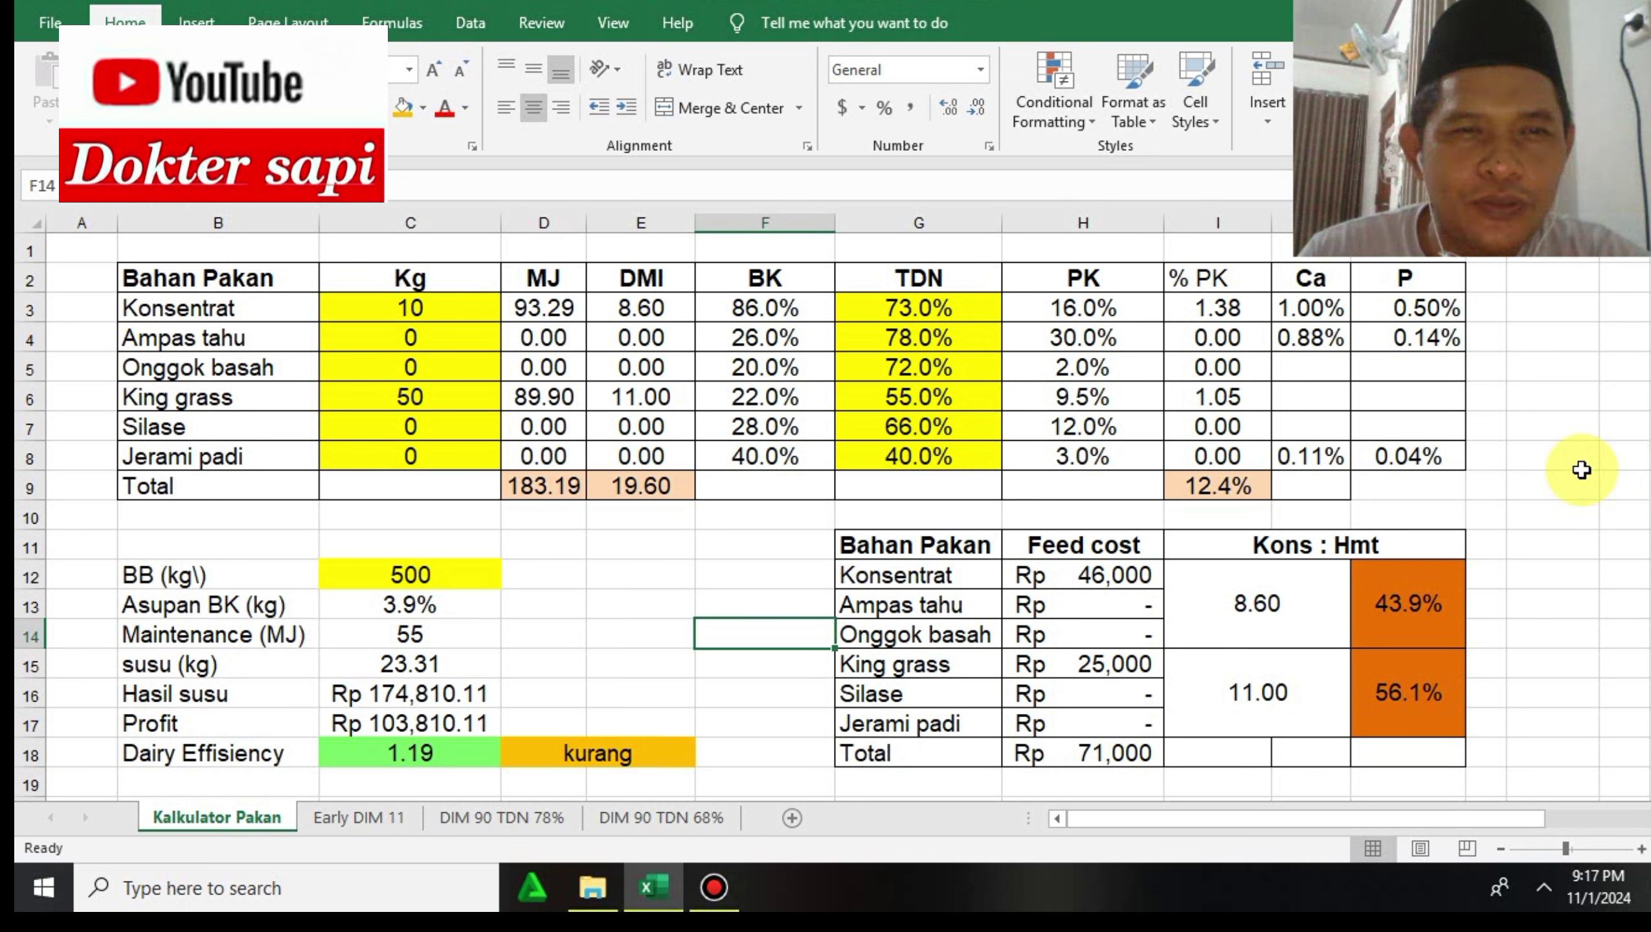
Step: Examine the Konsentrat and King grass amounts, the body weight and the dry matter intake percentage on the Kalkulator Pakan sheet
{"action": "left_click", "coordinate": [487, 310]}
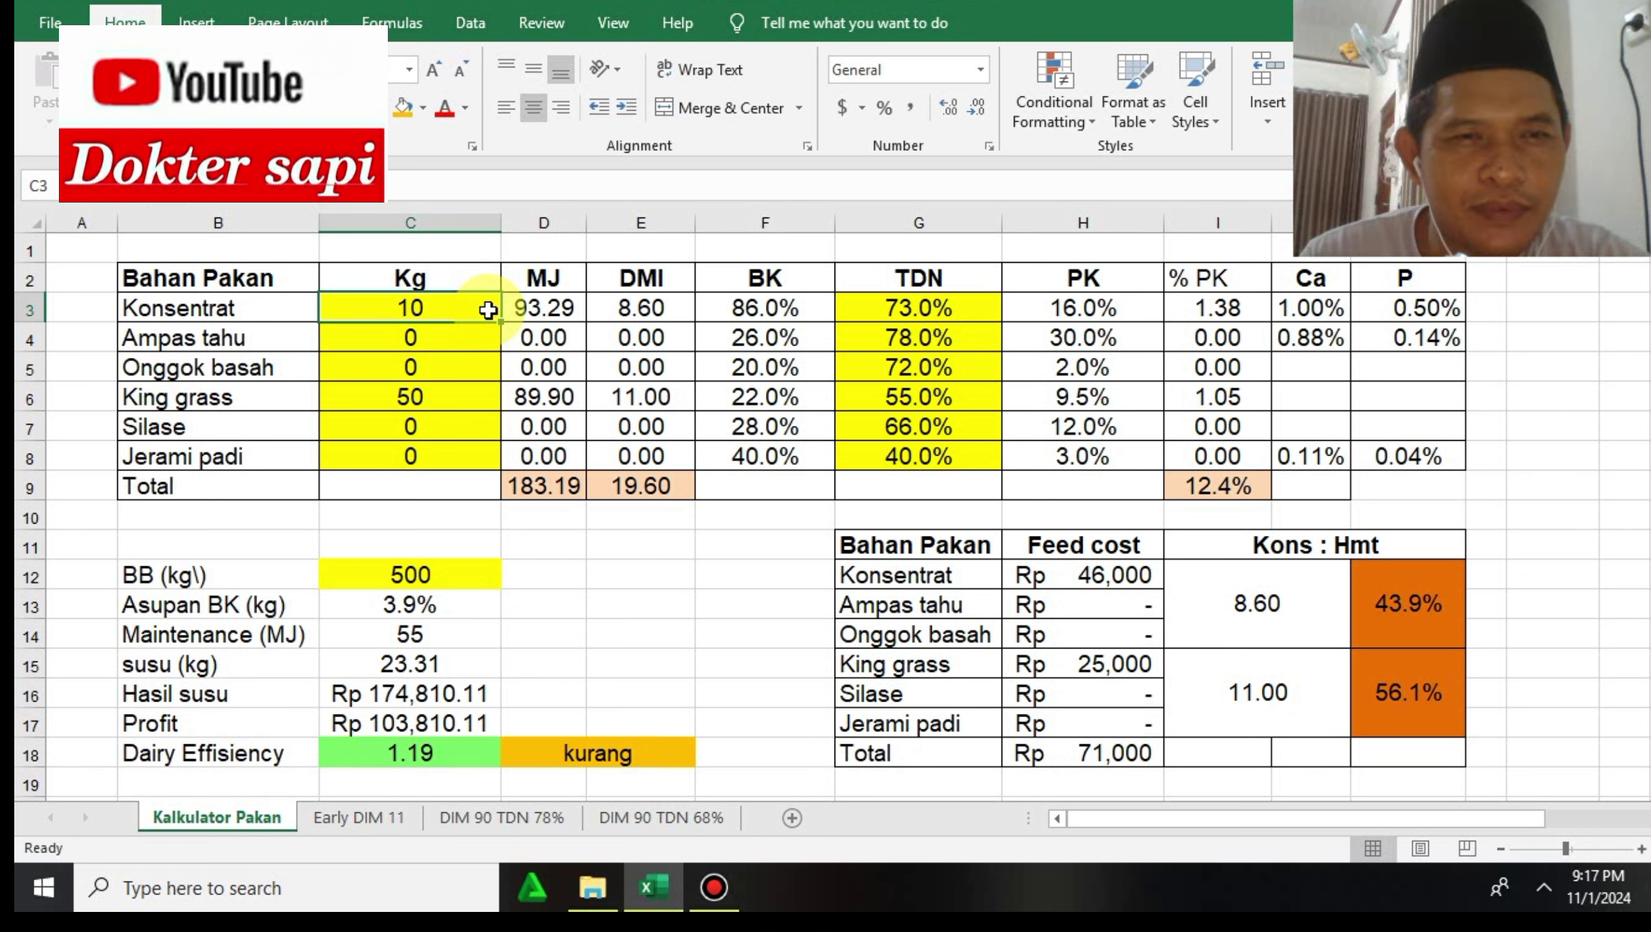
{"action": "left_click", "coordinate": [447, 397]}
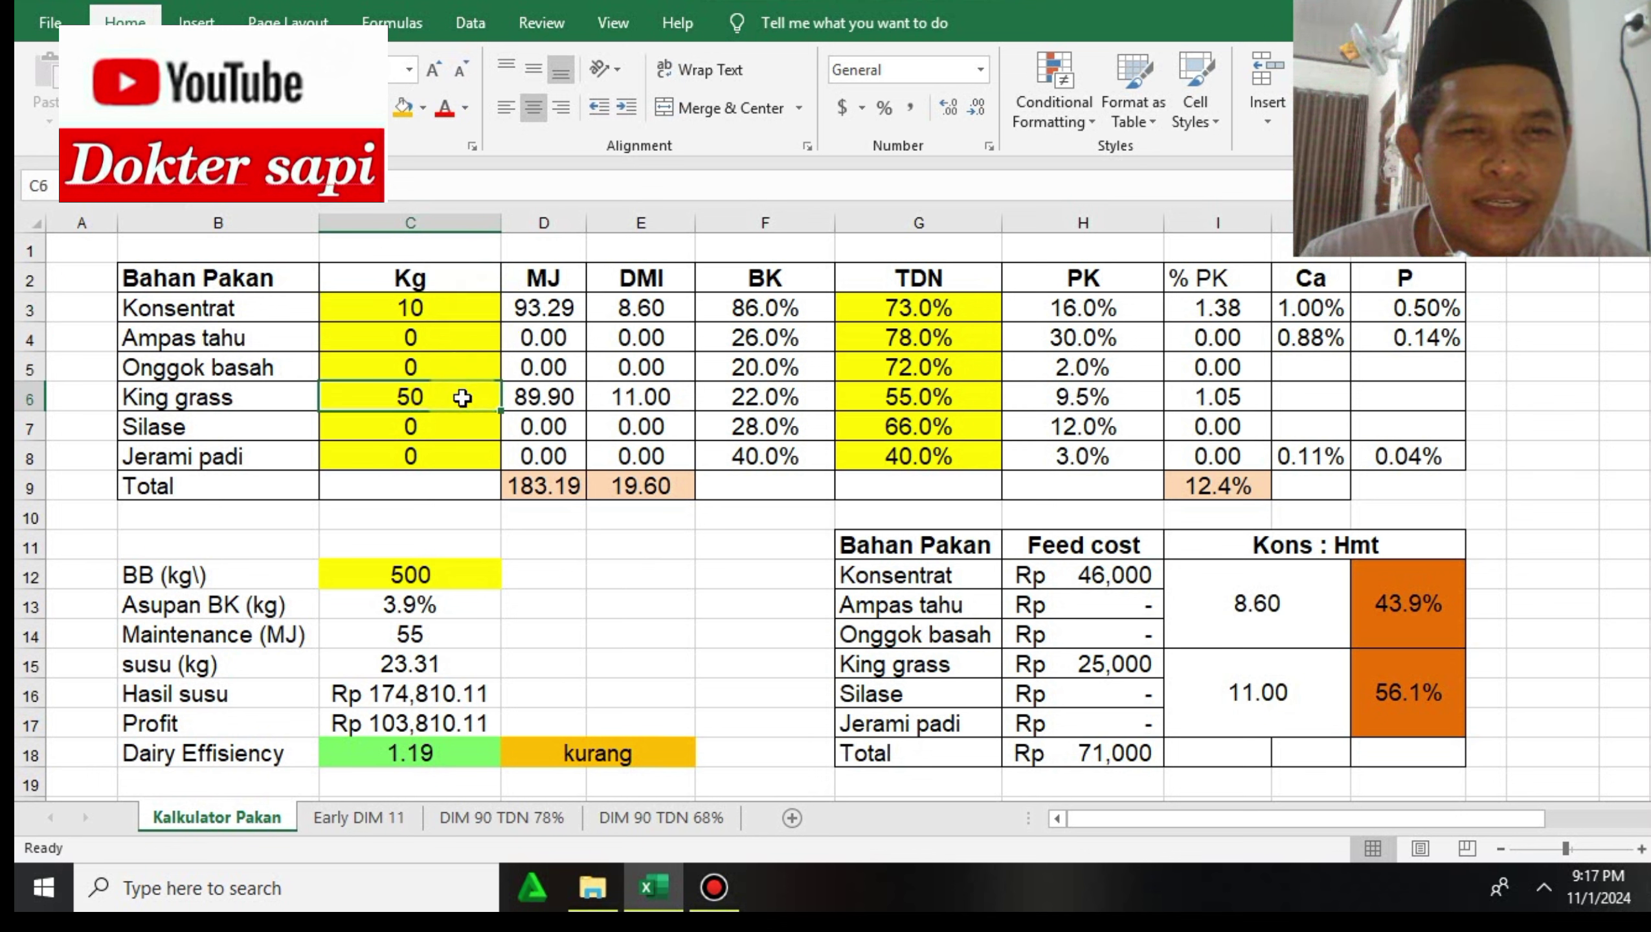
{"action": "left_click", "coordinate": [460, 577]}
{"action": "left_click", "coordinate": [444, 312]}
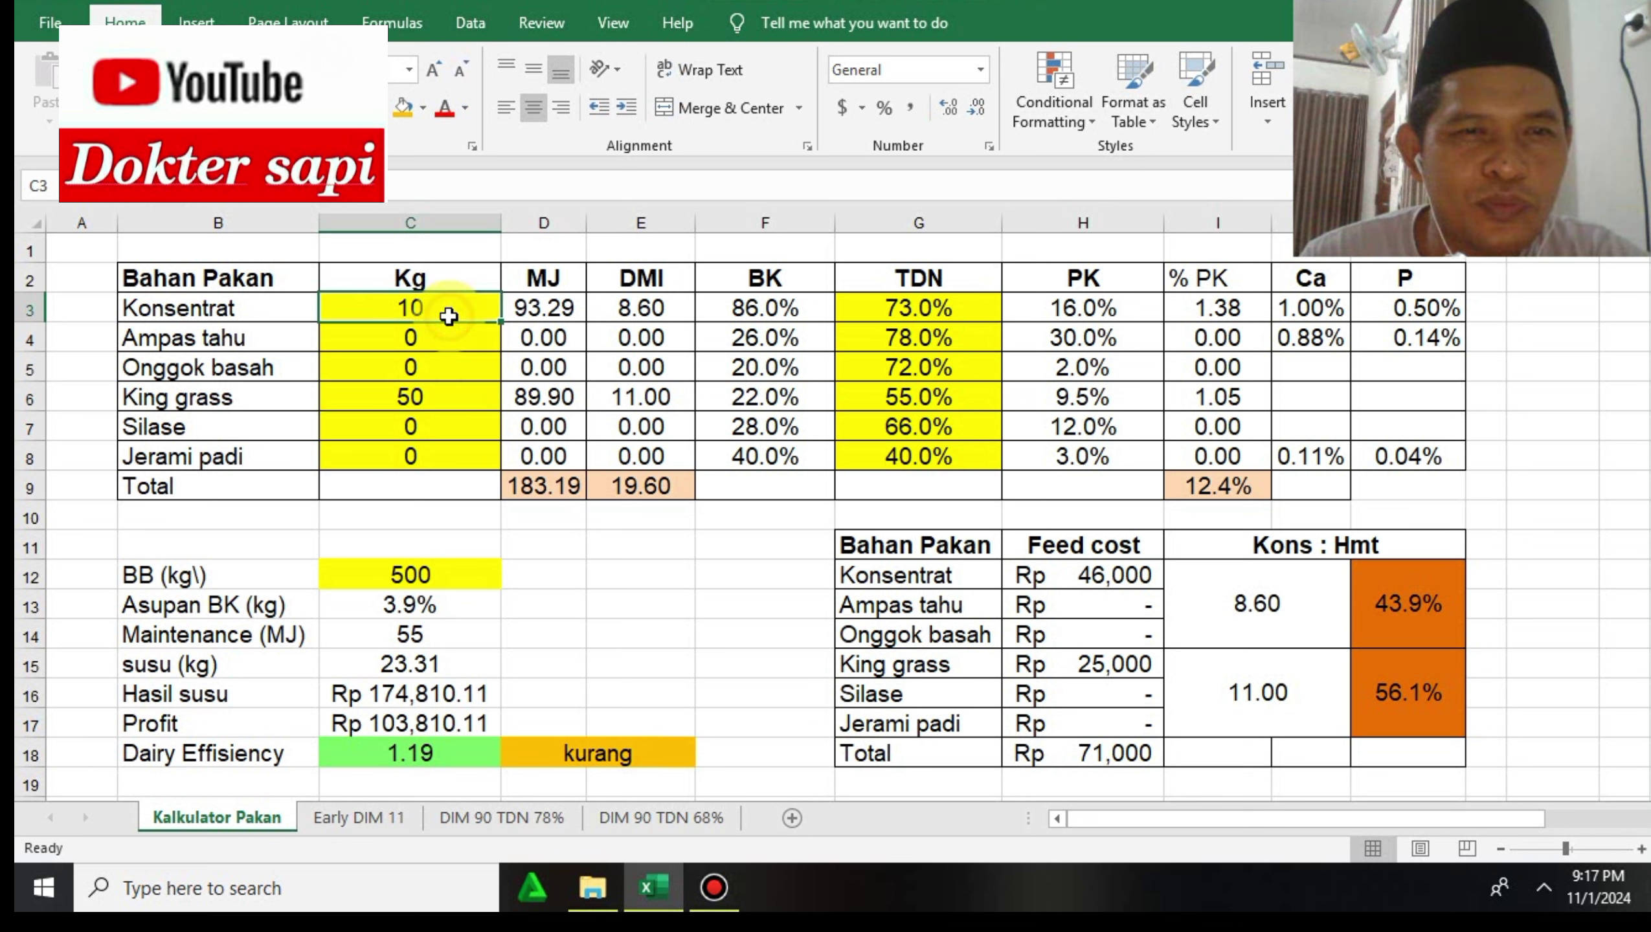
{"action": "left_click", "coordinate": [439, 396]}
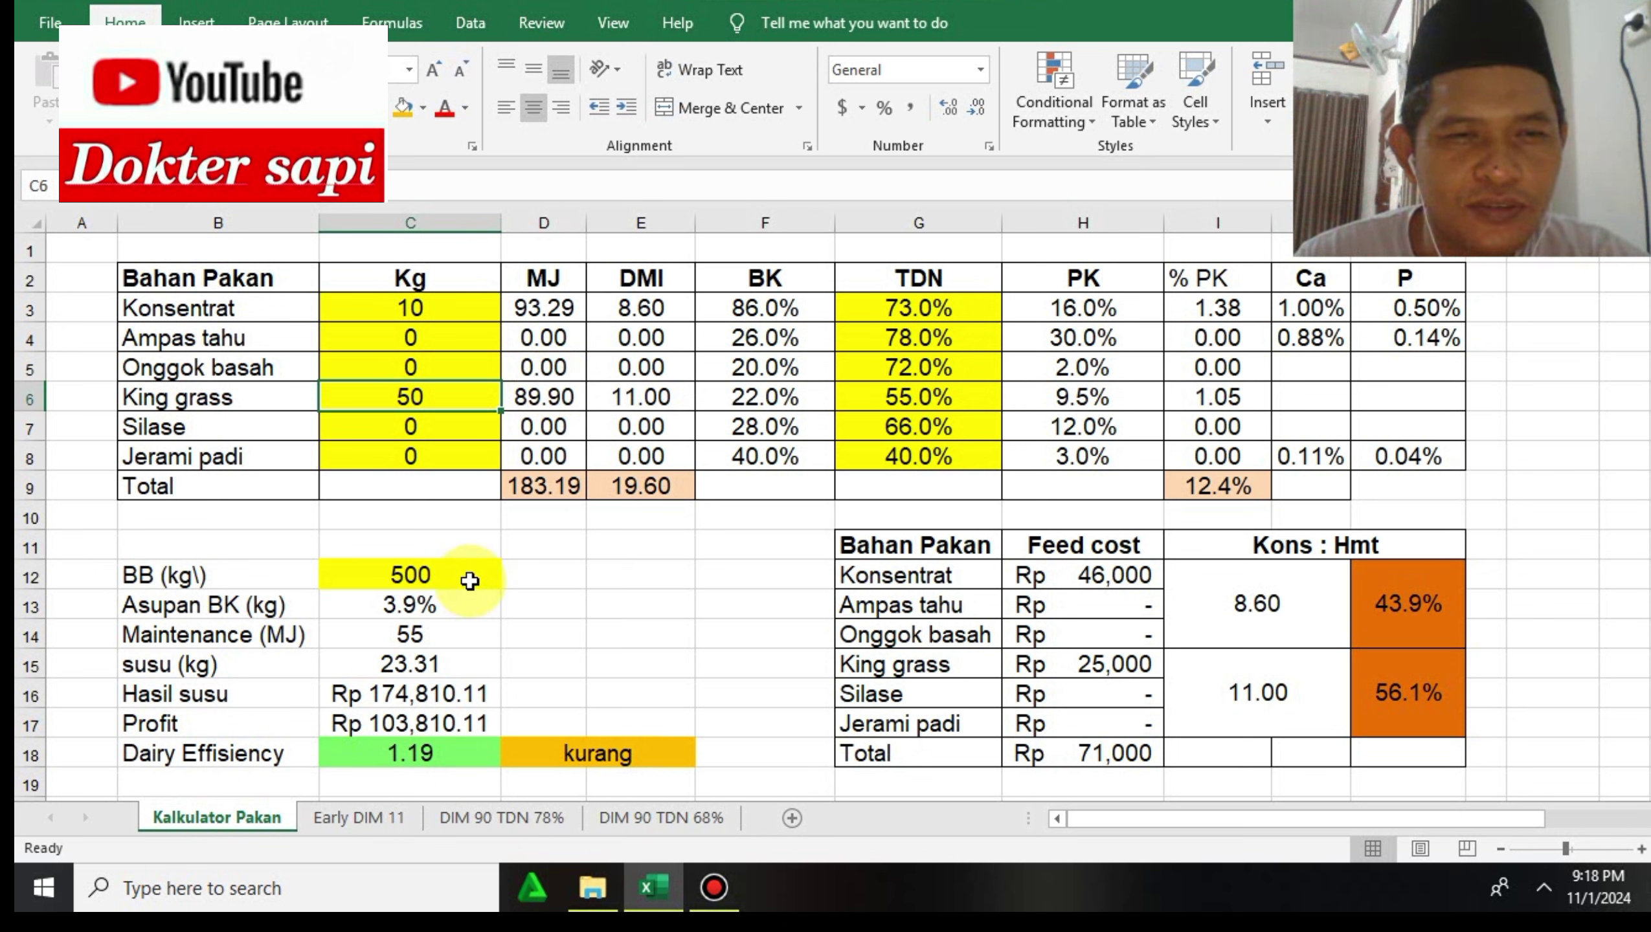
{"action": "left_click", "coordinate": [470, 581]}
{"action": "left_click", "coordinate": [410, 311]}
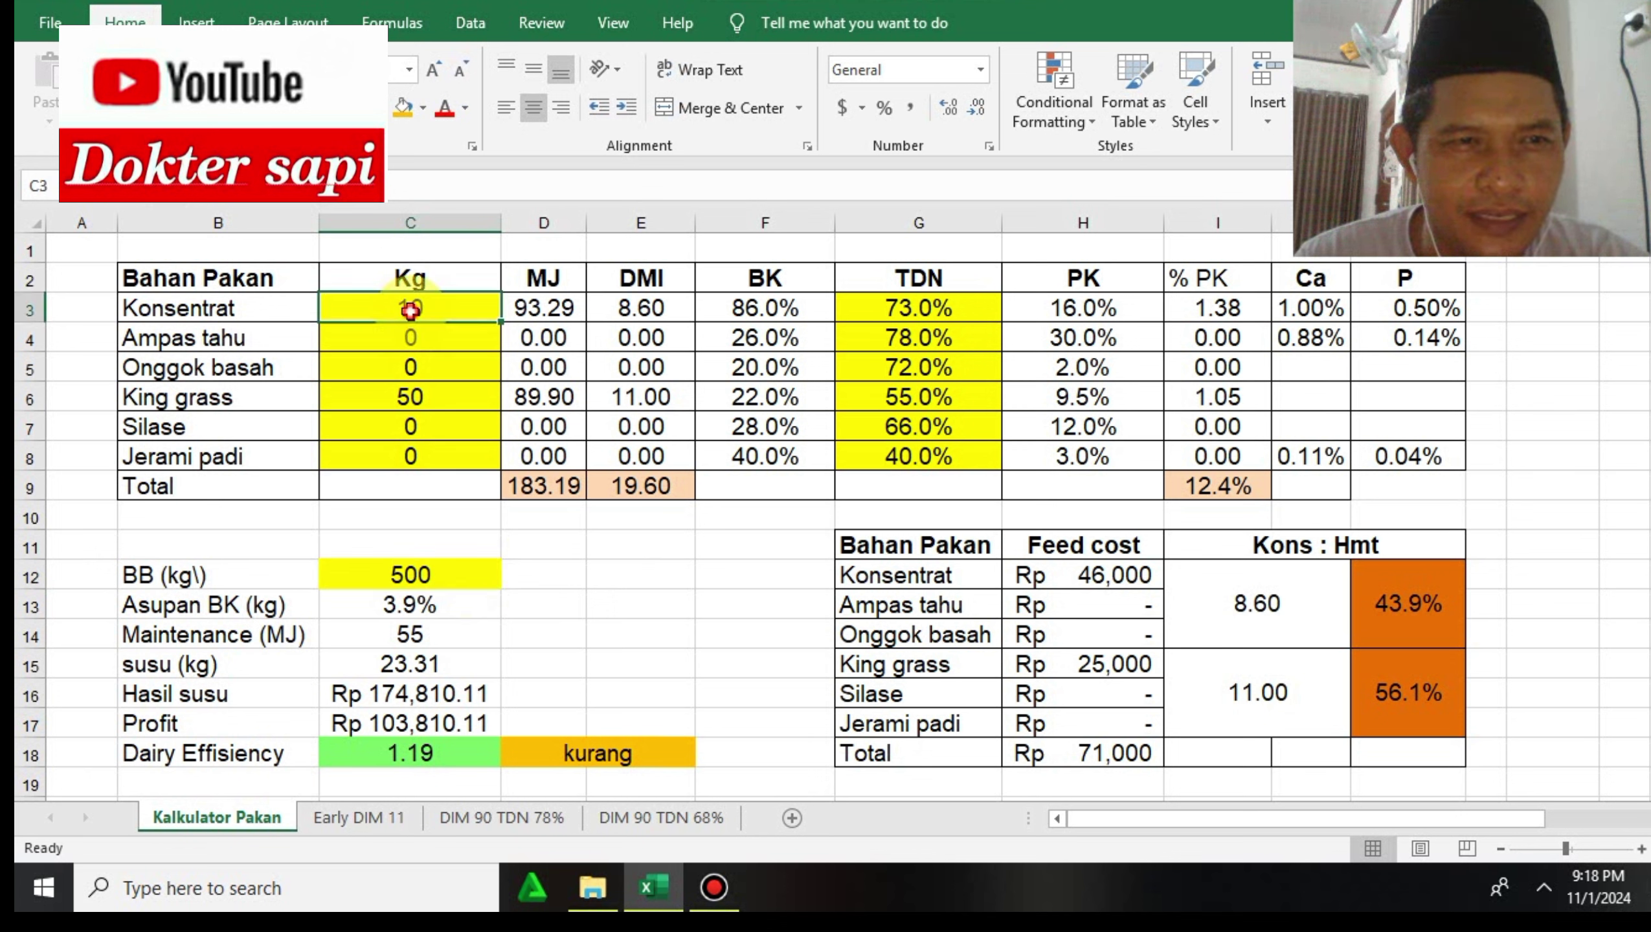
{"action": "left_click", "coordinate": [436, 395]}
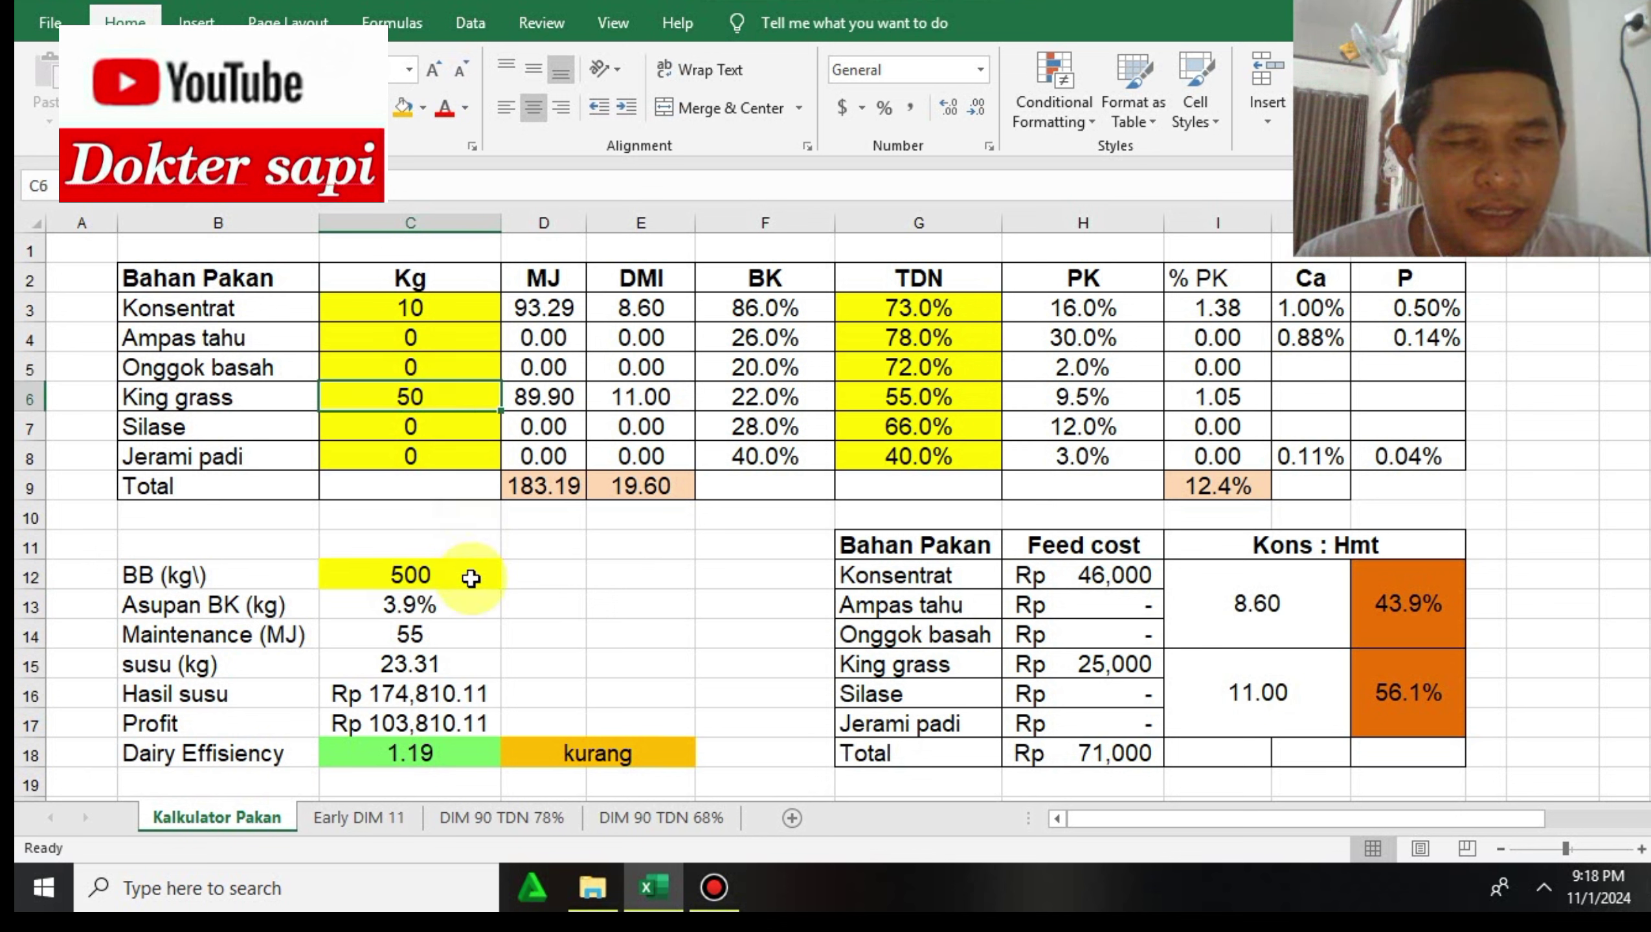
{"action": "left_click", "coordinate": [456, 615]}
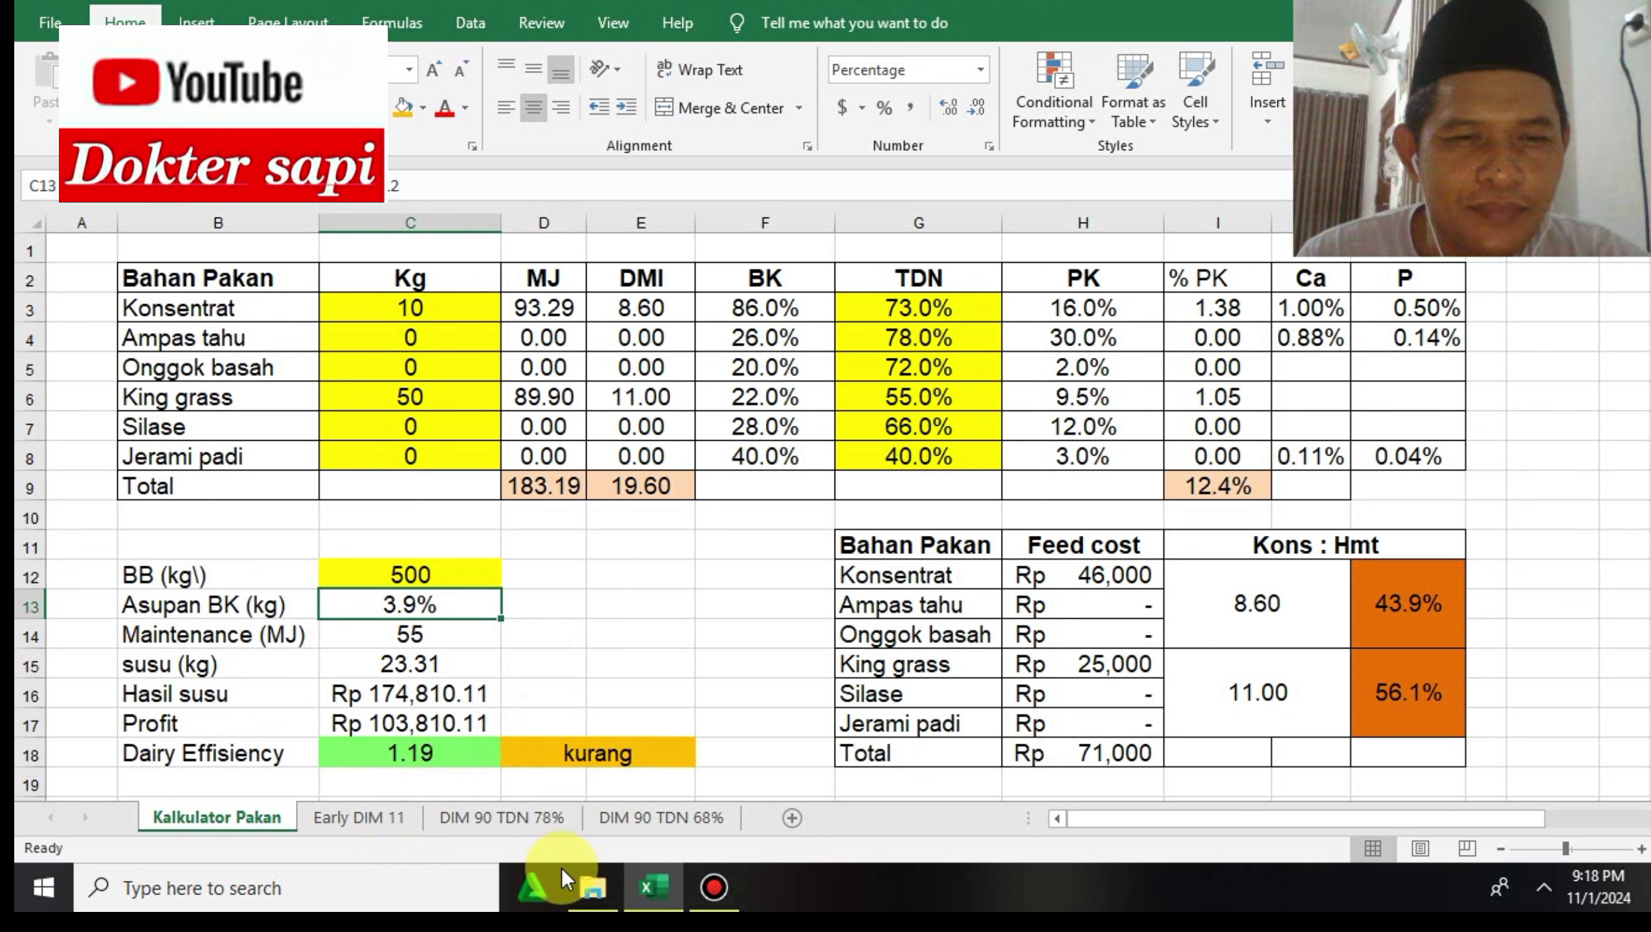
Step: Re-enter the intake calculation for 40 kg milk as =25.5/454 in Q26 on the DIM 90 TDN 78% sheet
{"action": "mouse_move", "coordinate": [653, 889]}
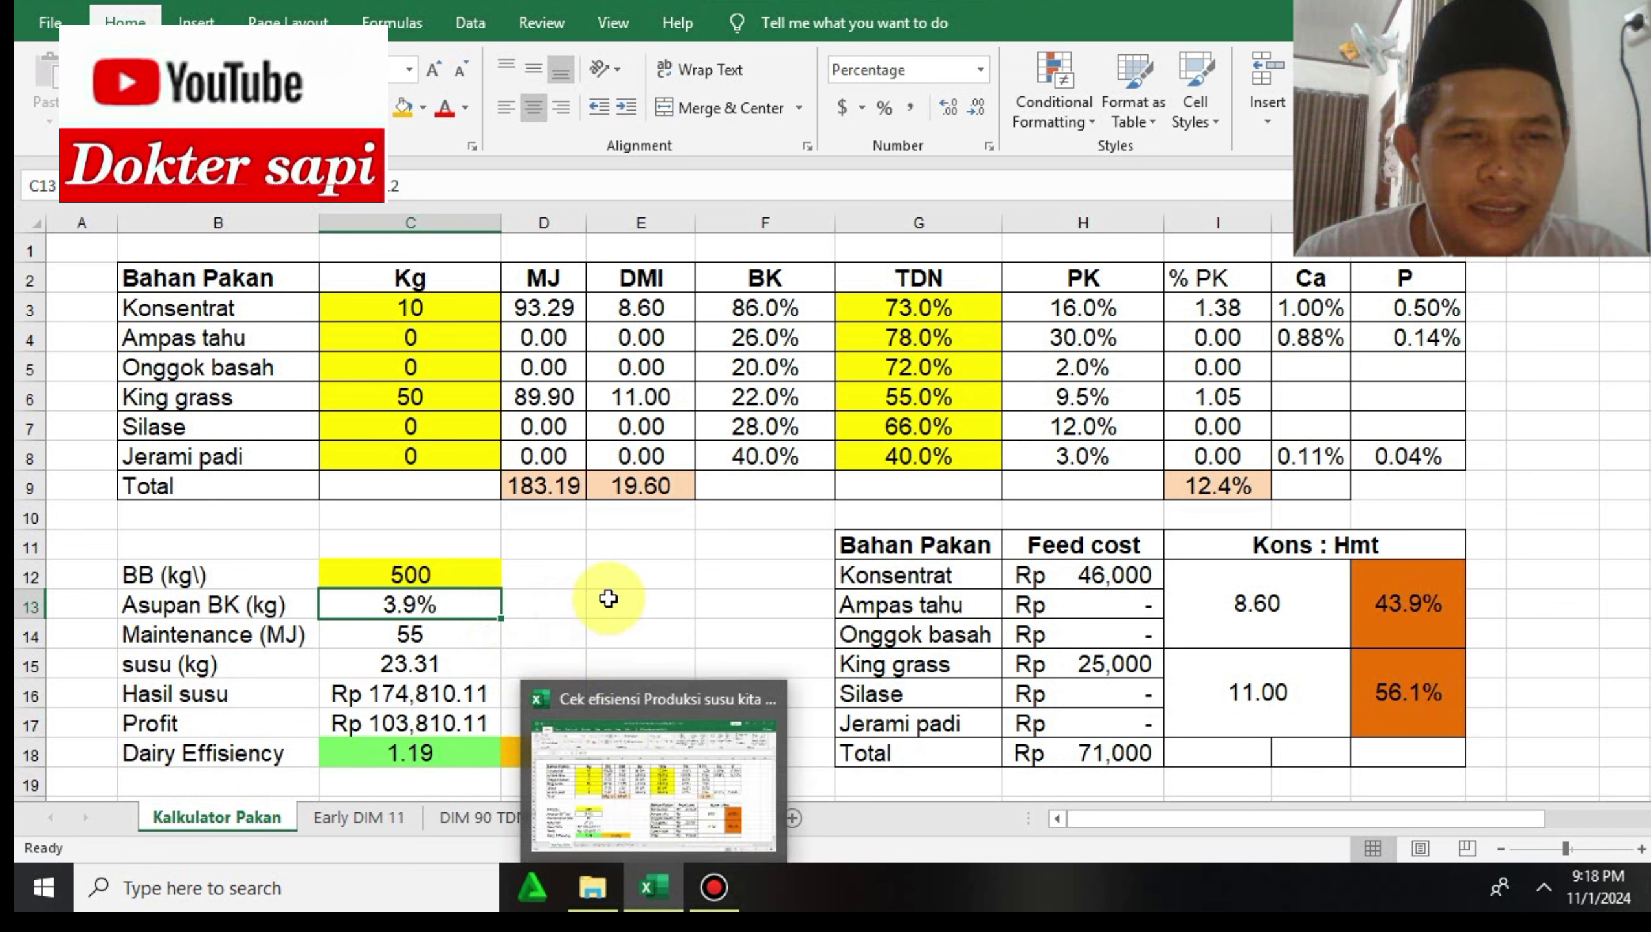
{"action": "left_click", "coordinate": [685, 826]}
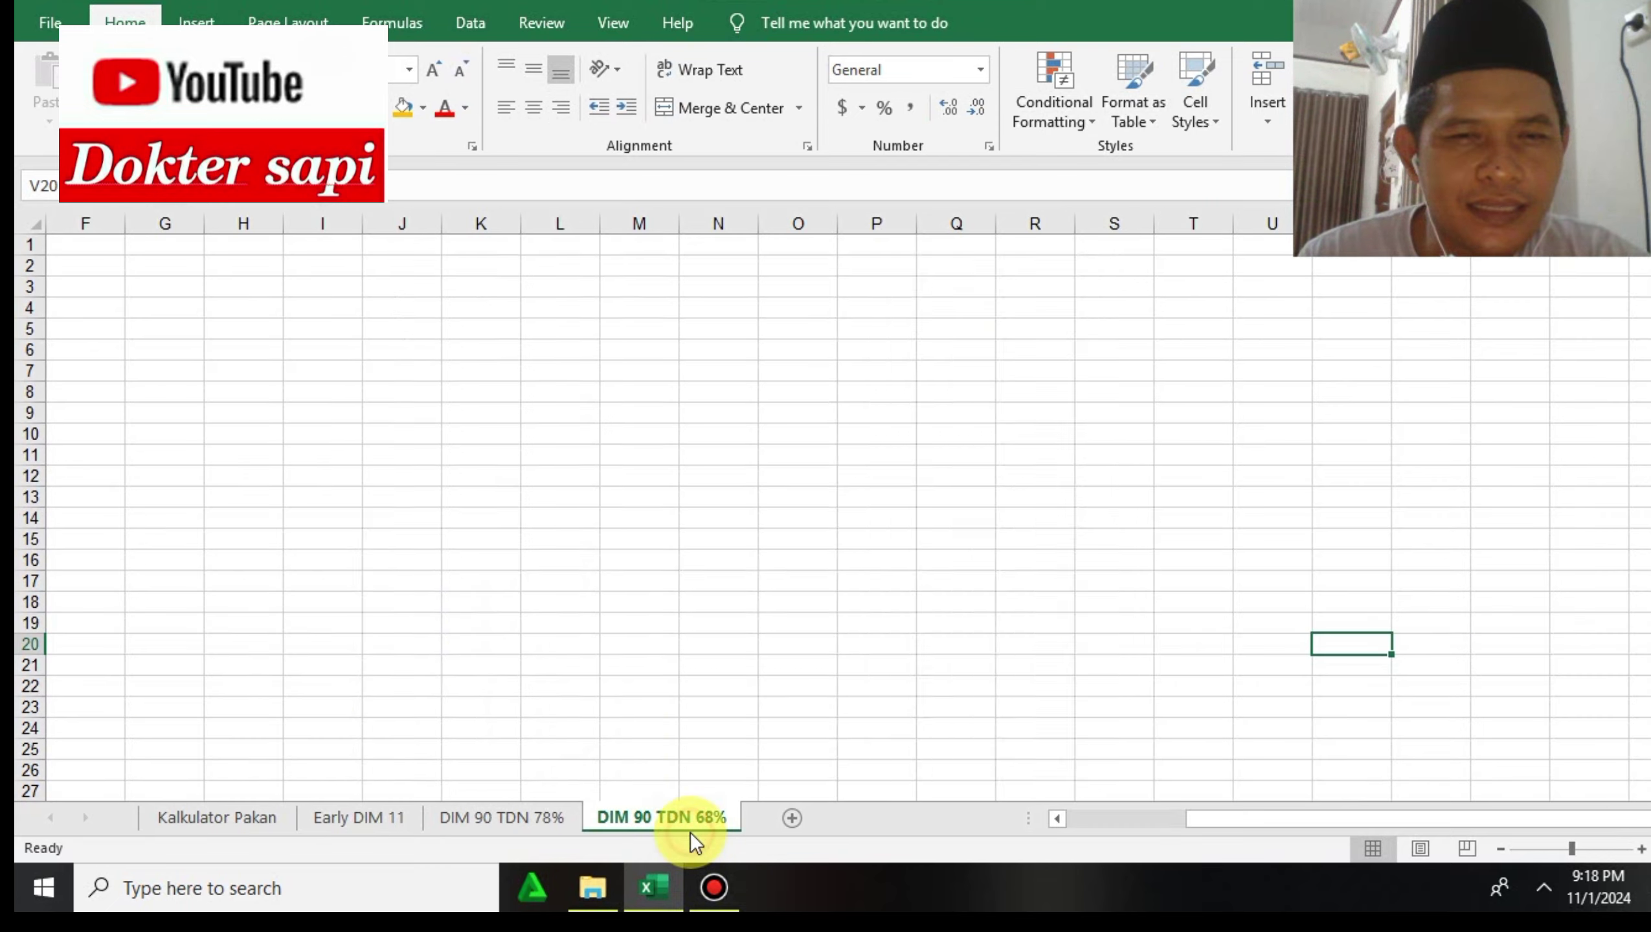
{"action": "left_click", "coordinate": [547, 814]}
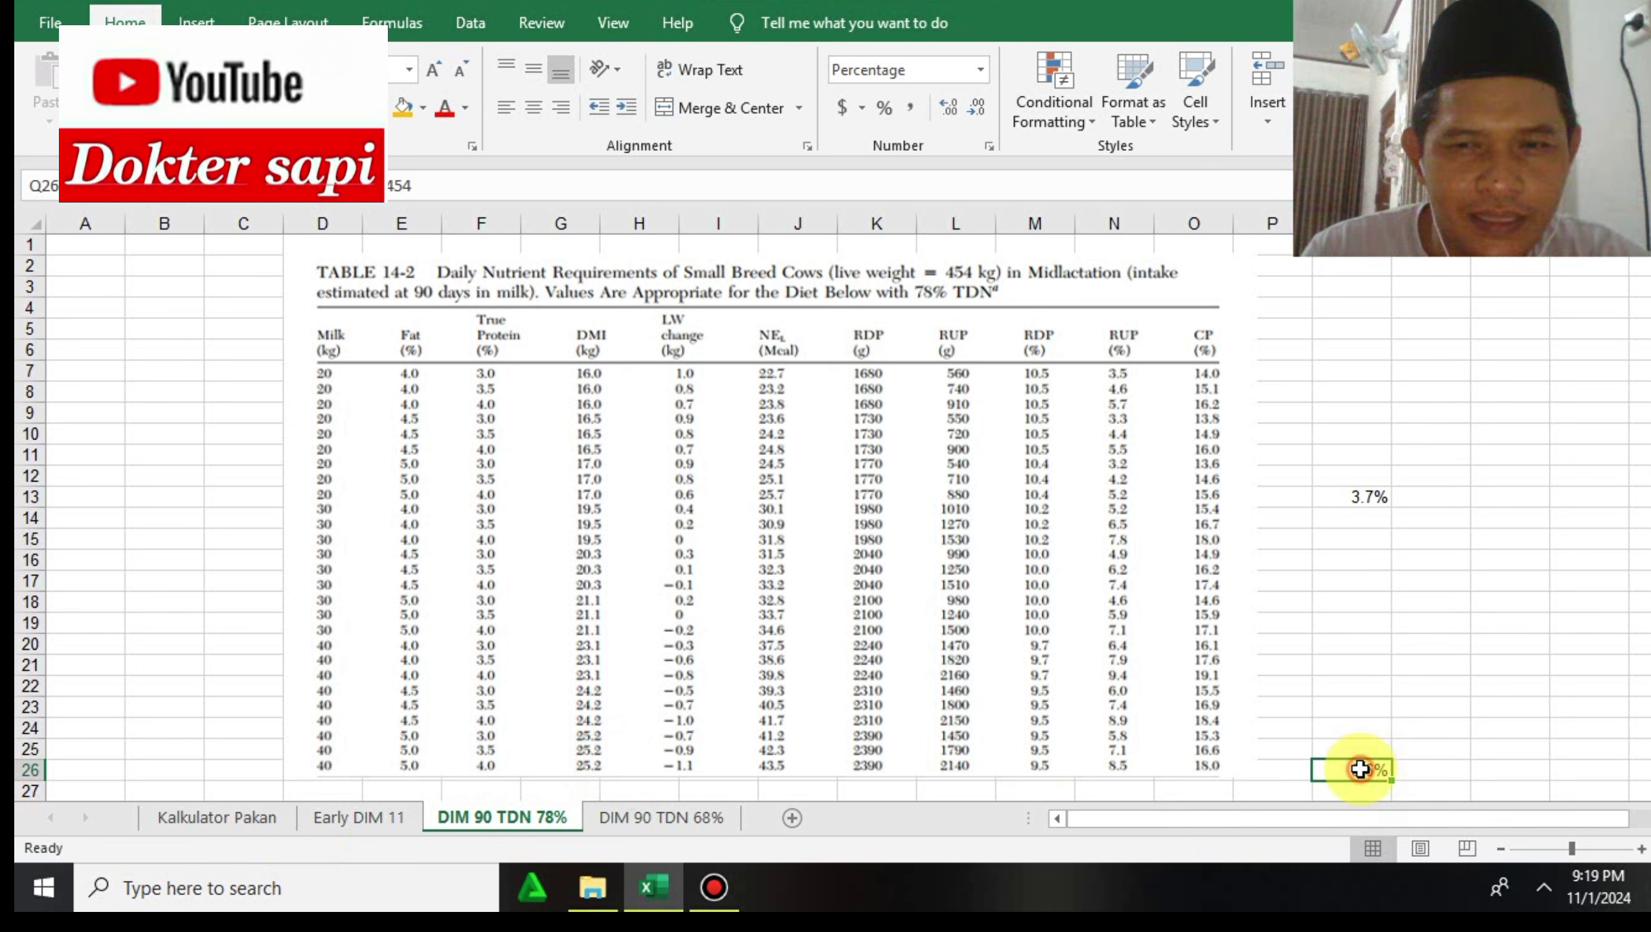
{"action": "type", "text": "=25.5"}
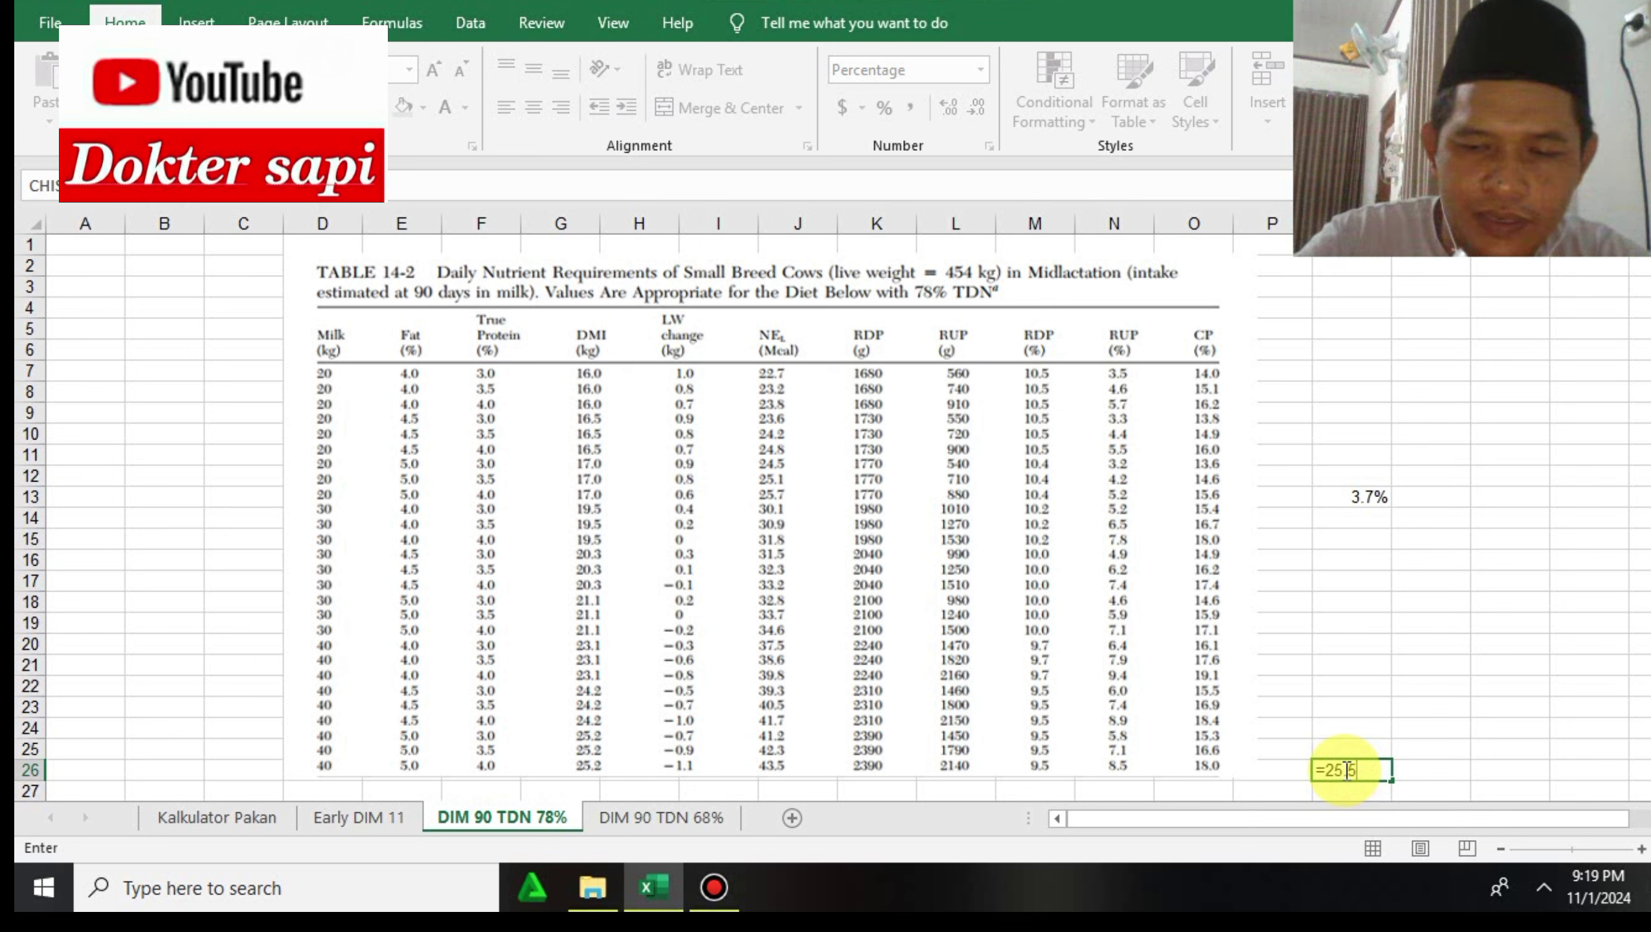
{"action": "type", "text": "/454"}
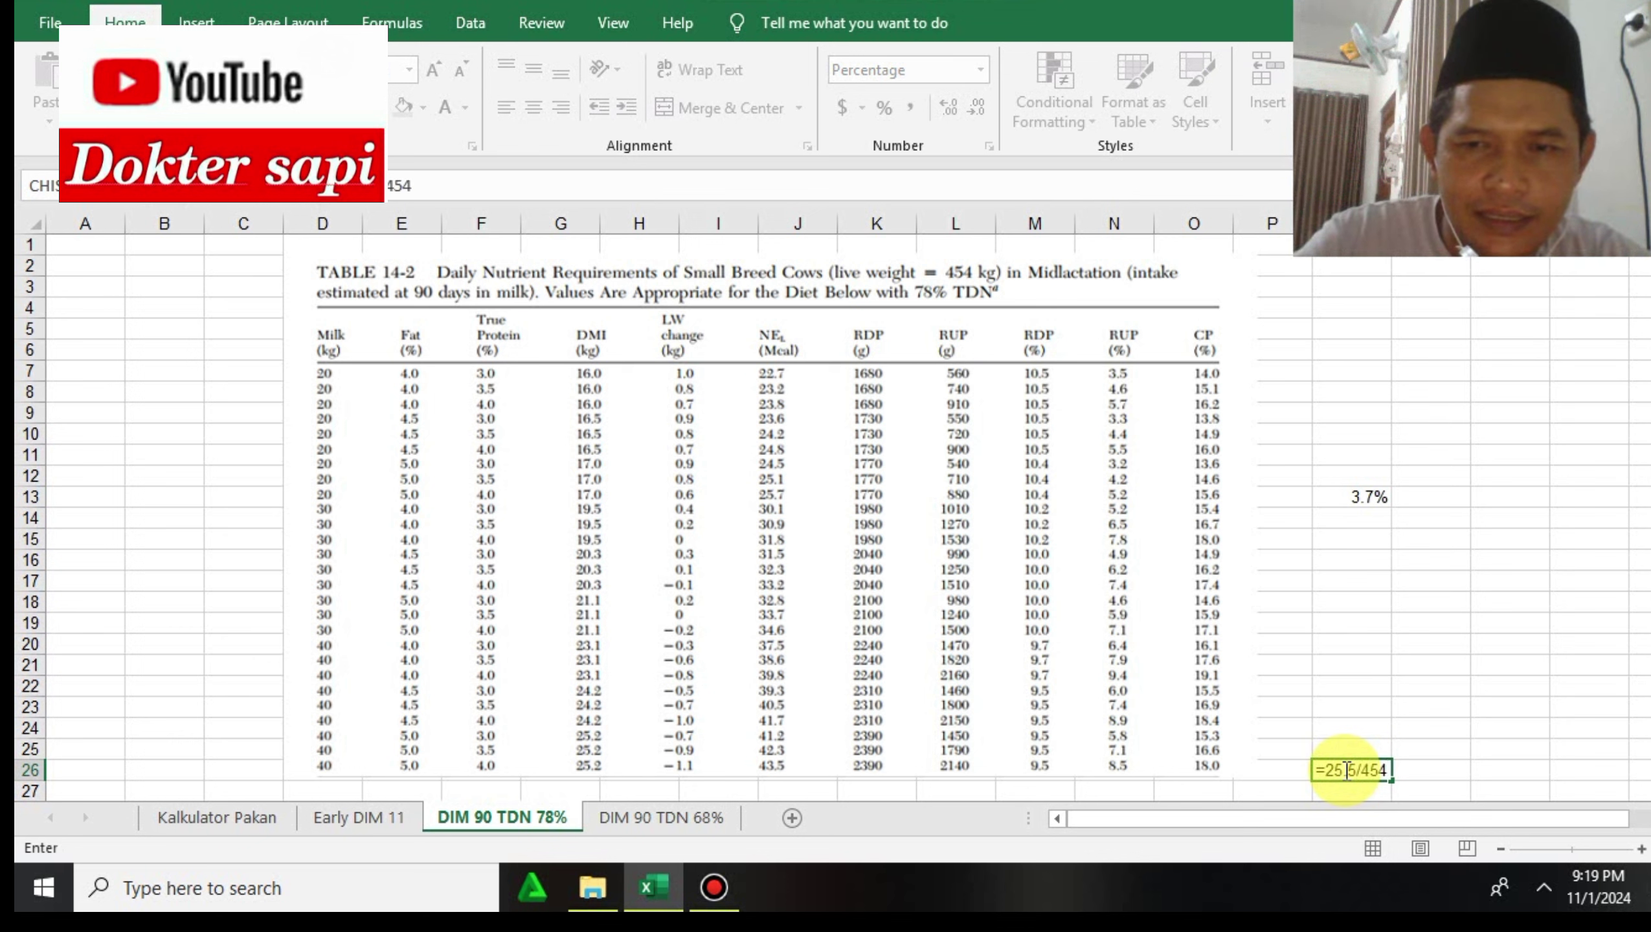
{"action": "key", "text": "Return"}
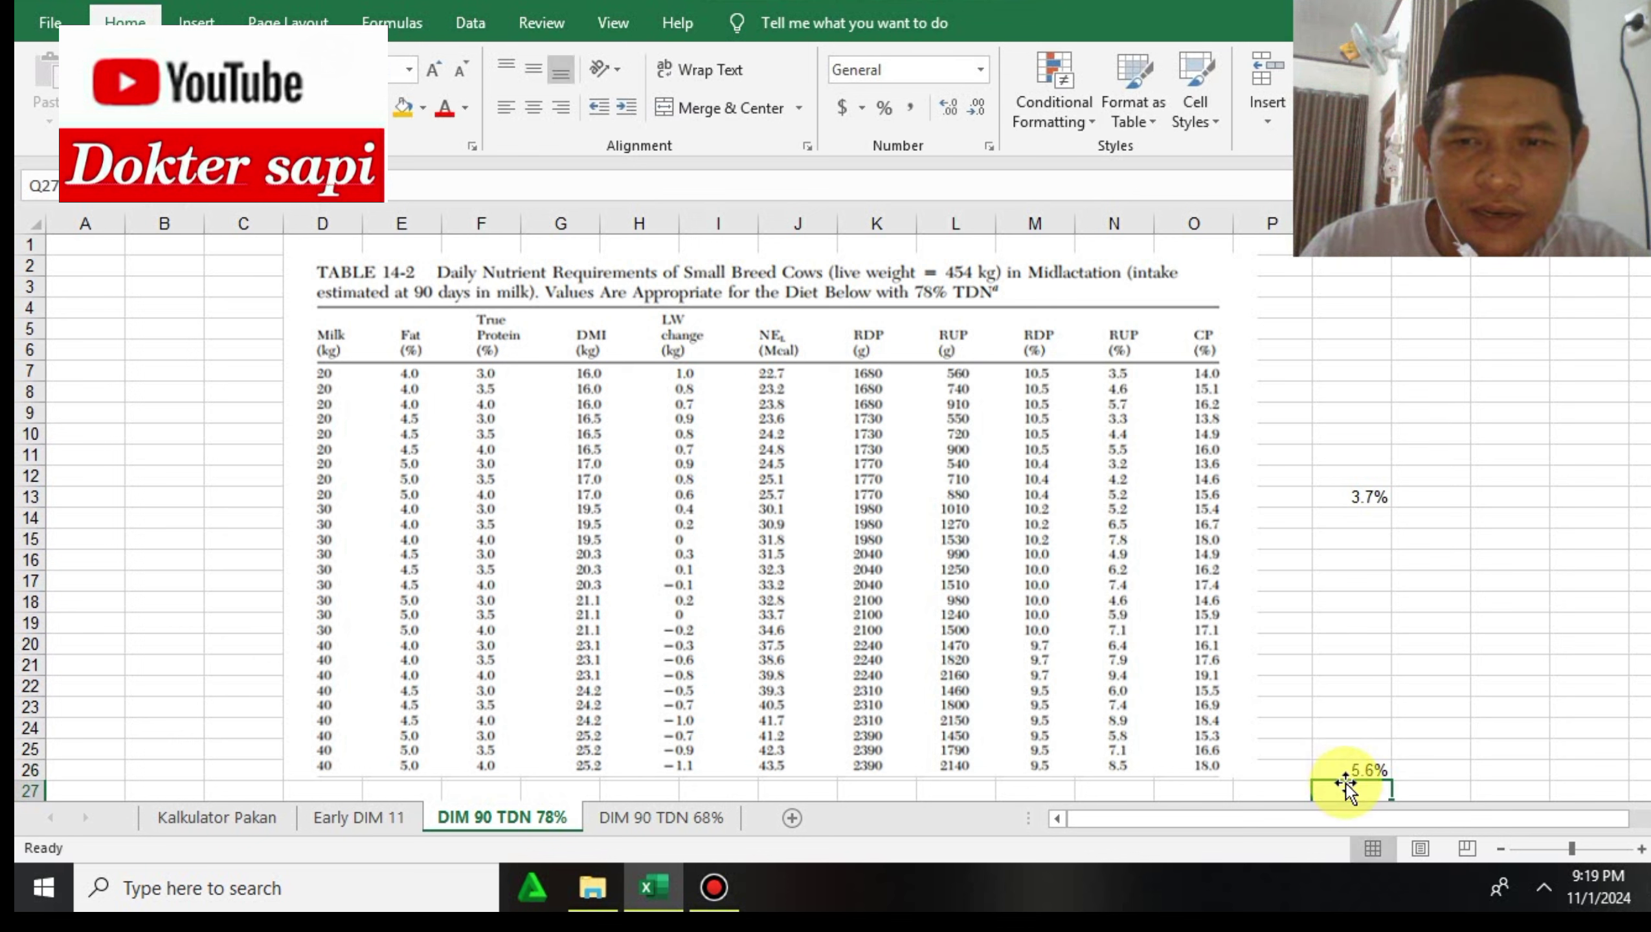
{"action": "left_click", "coordinate": [1347, 760]}
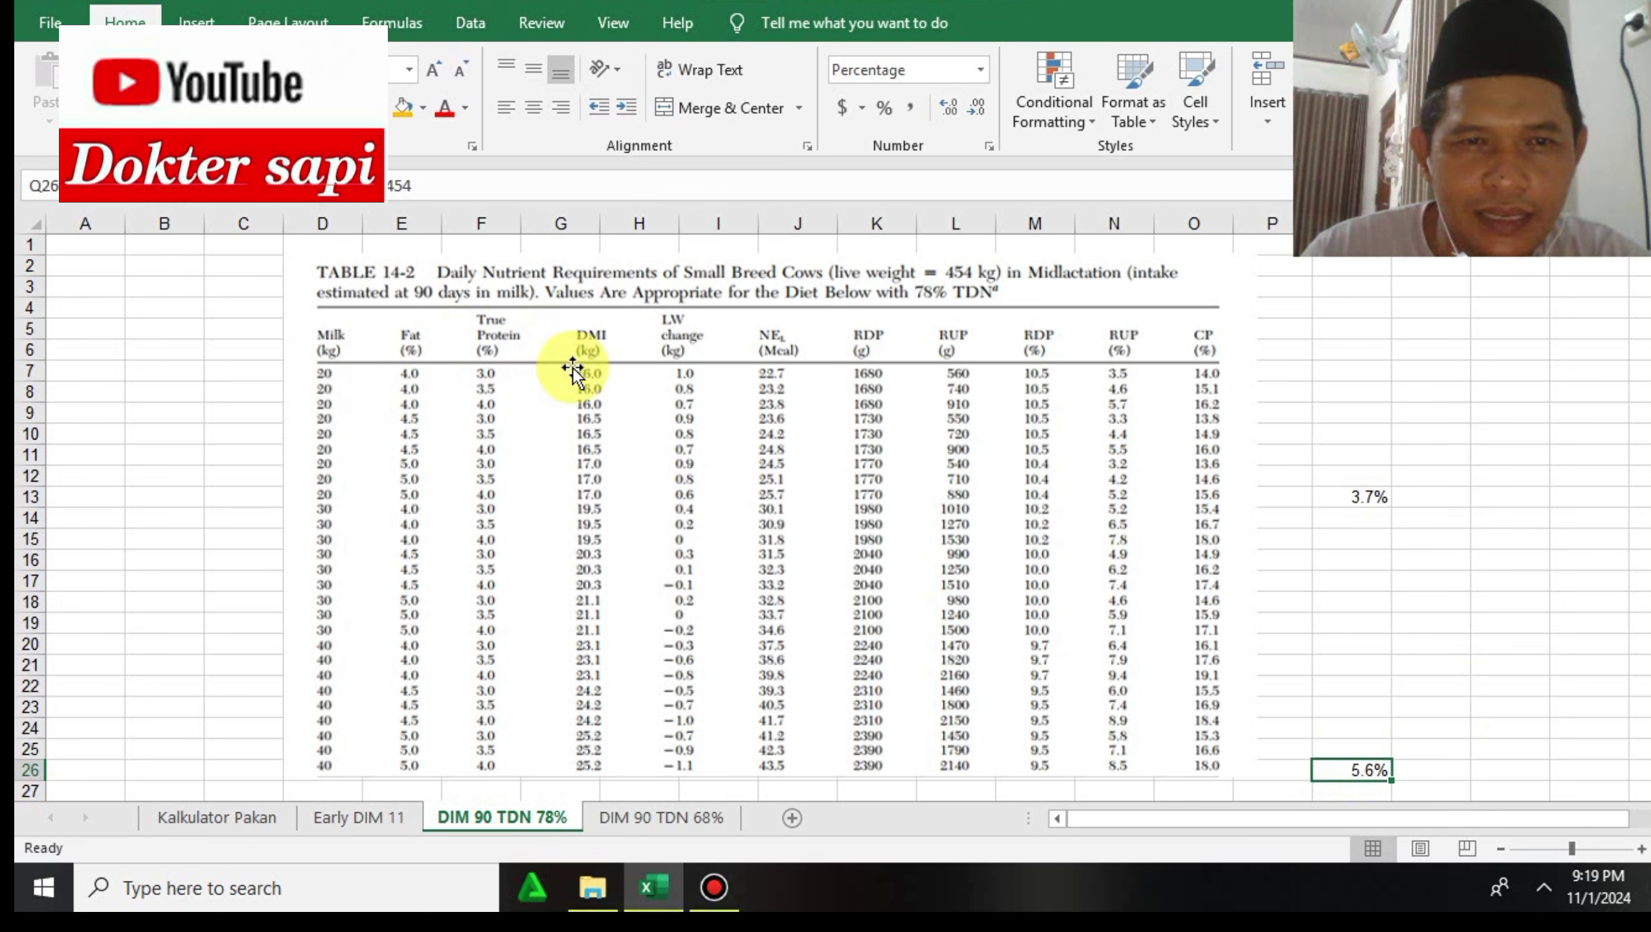
Step: Re-enter the intake calculation for 20 kg milk as =17/454 in Q13
{"action": "left_click", "coordinate": [1370, 497]}
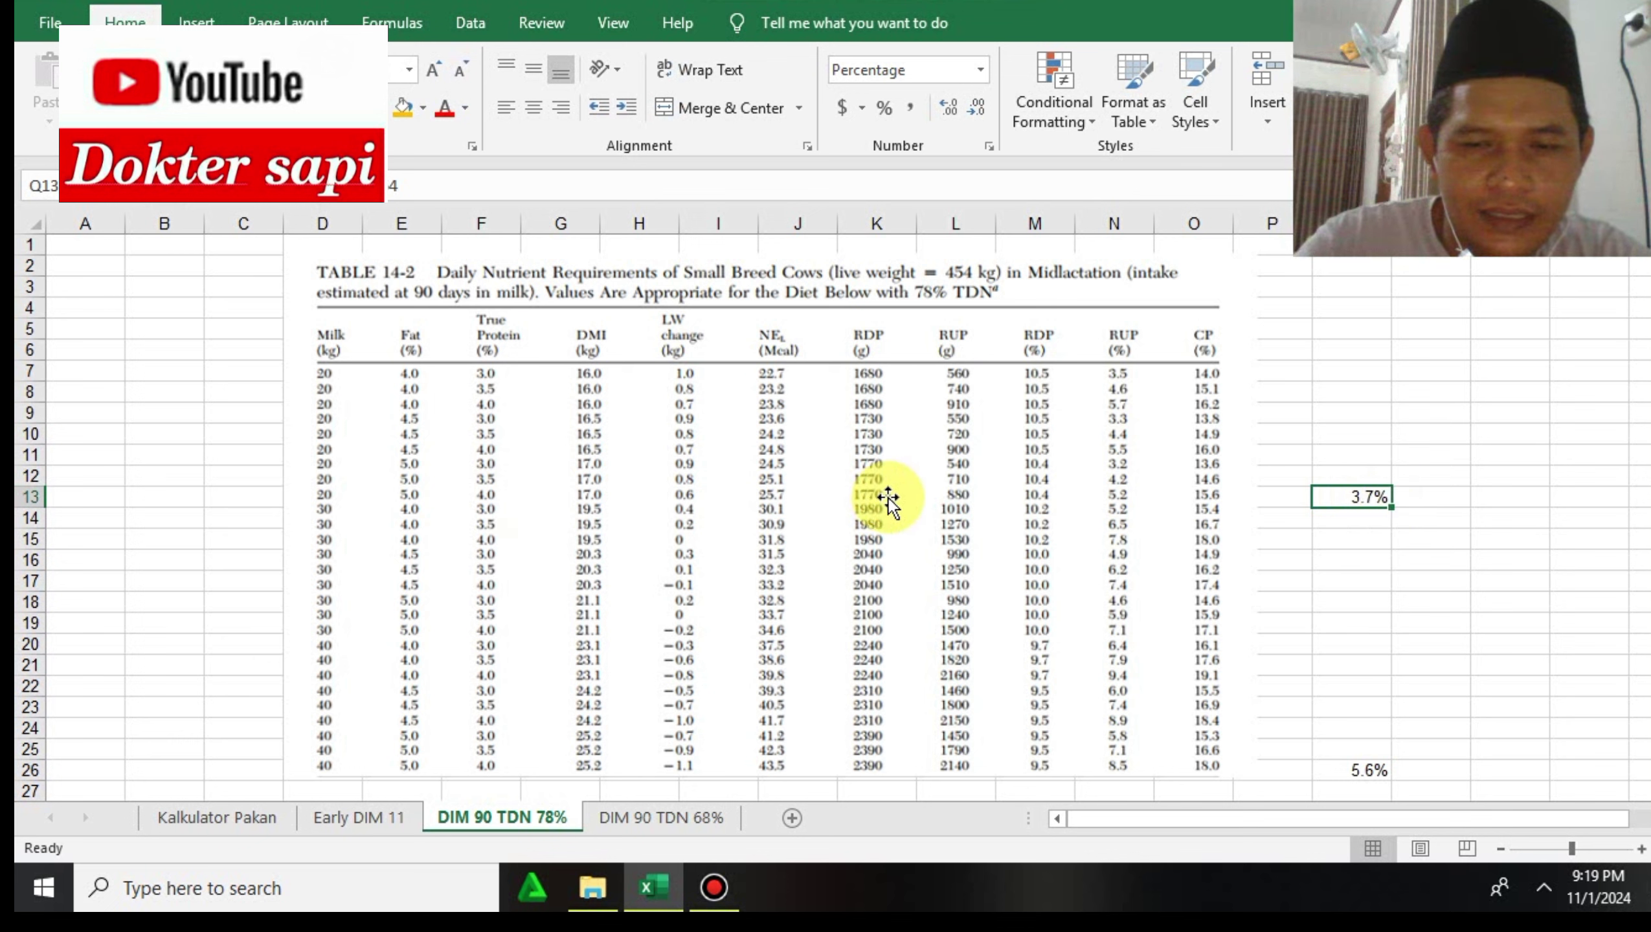
{"action": "type", "text": "=17/454"}
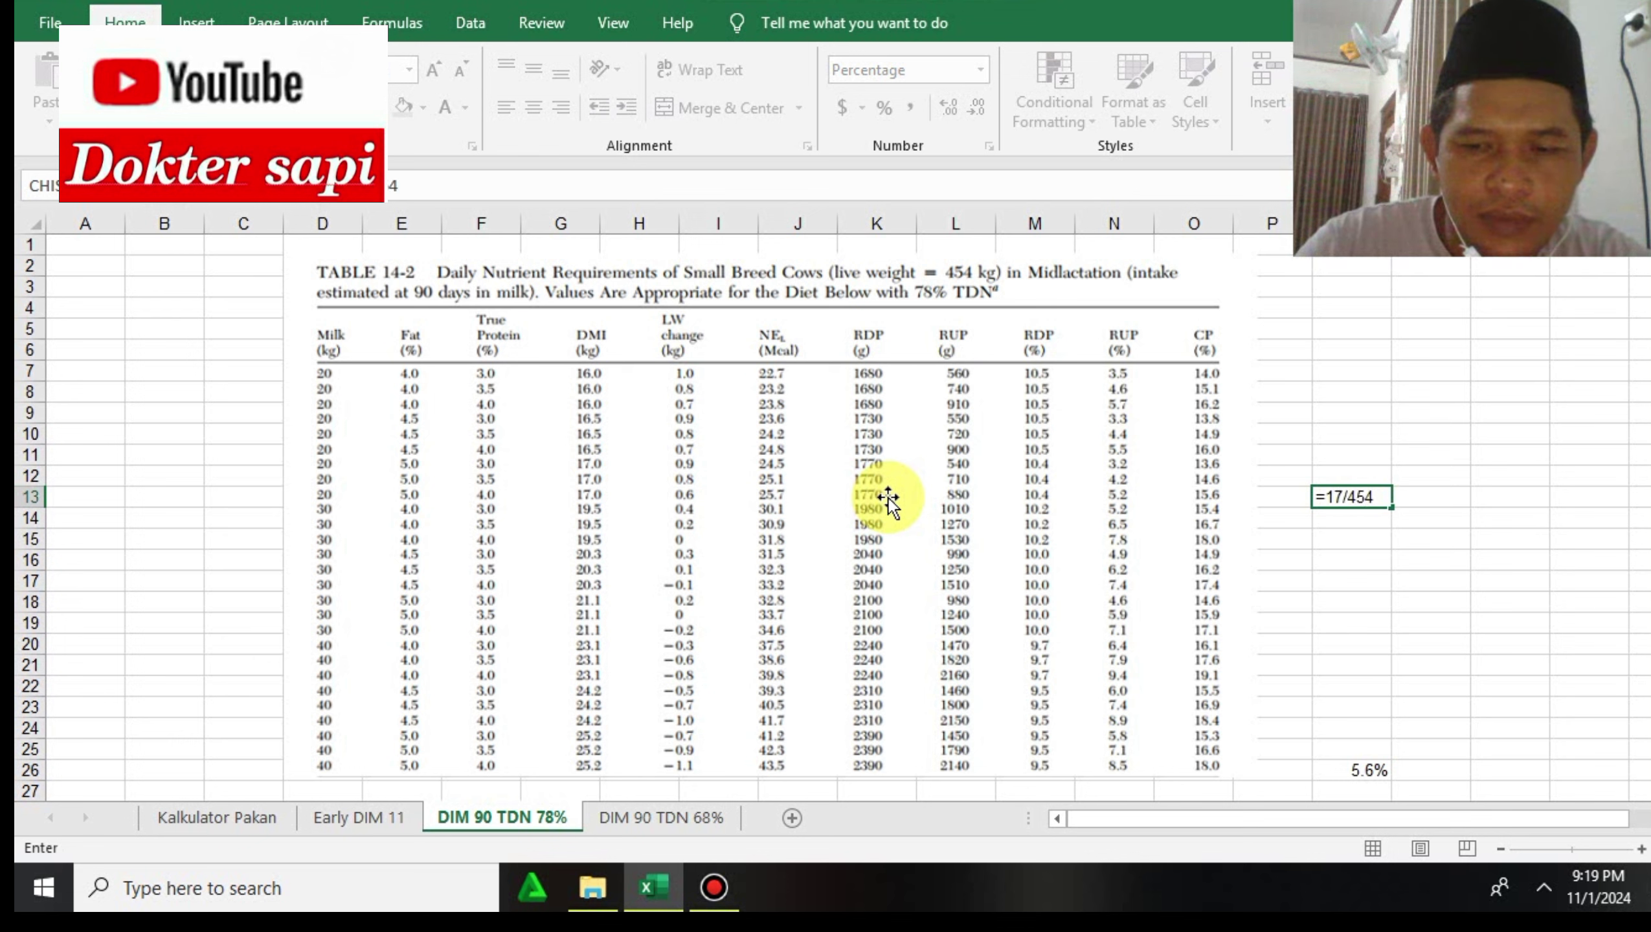
{"action": "key", "text": "Return"}
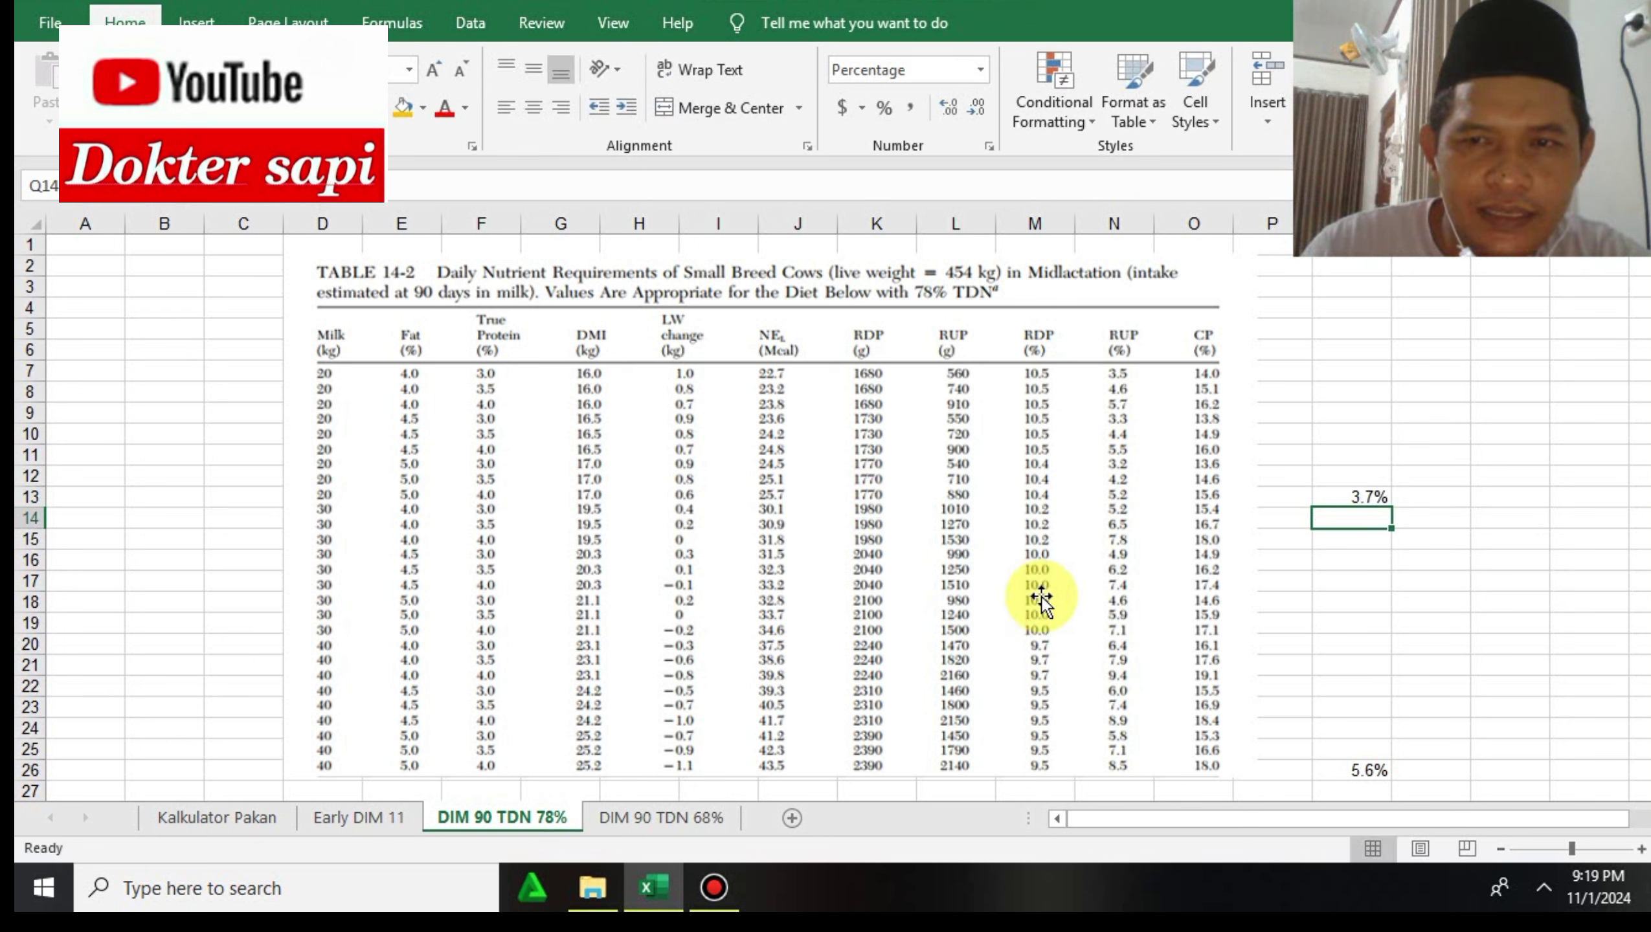
Step: Review the intake percentages in Q13 and Q26 and return to the Kalkulator Pakan sheet
{"action": "left_click", "coordinate": [1359, 494]}
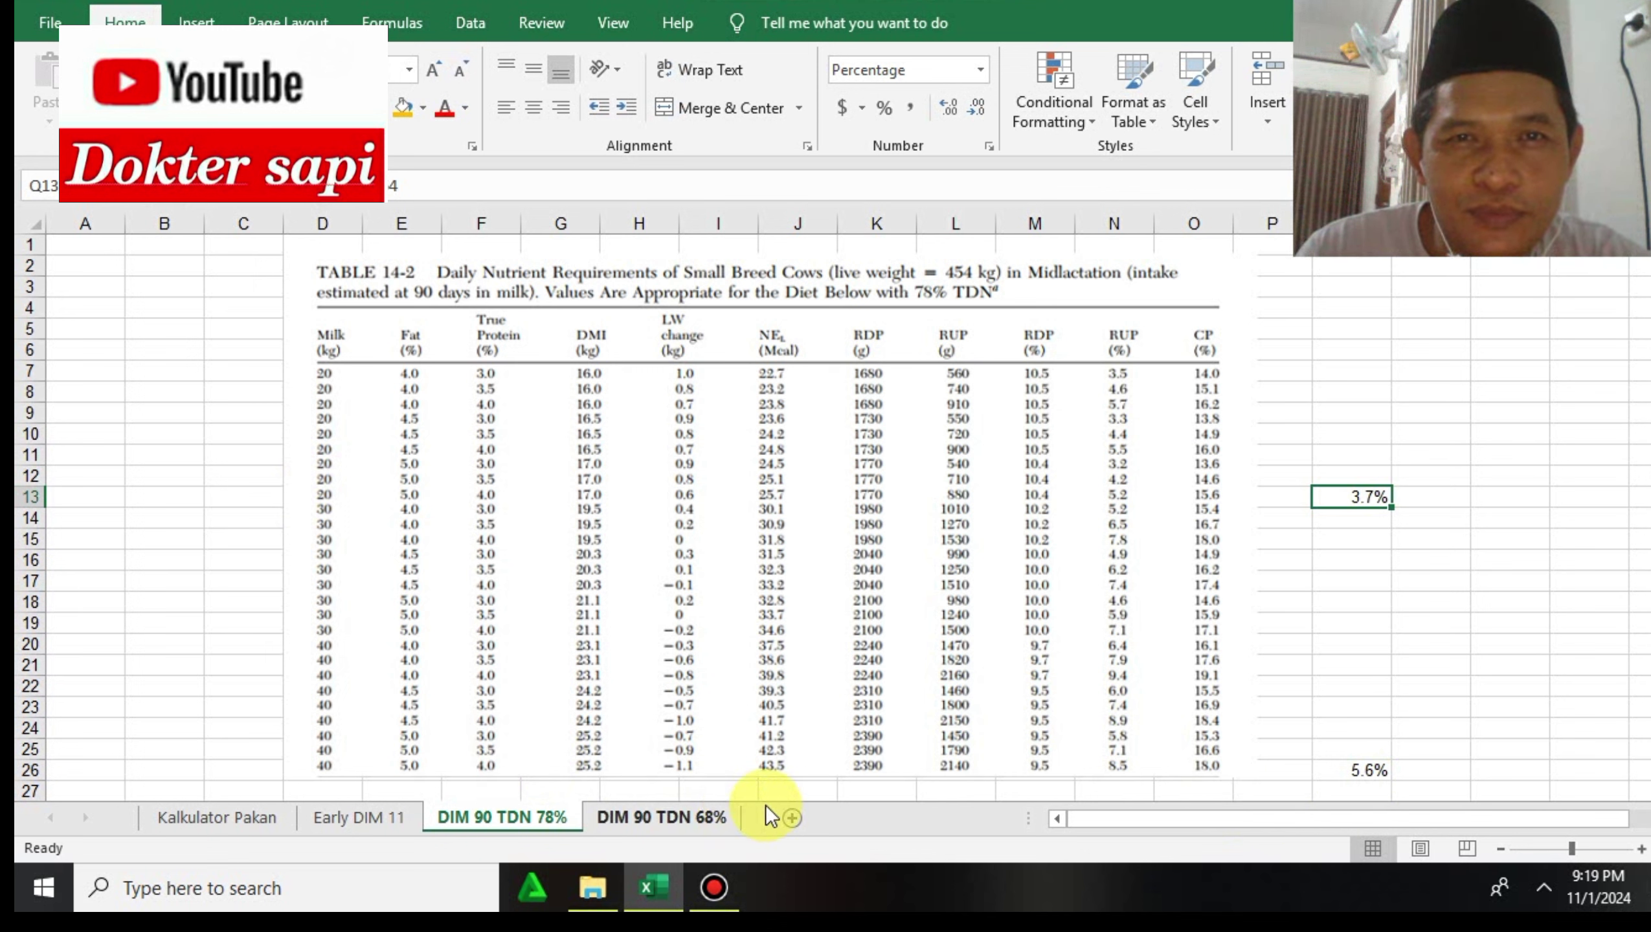
{"action": "left_click", "coordinate": [1371, 774]}
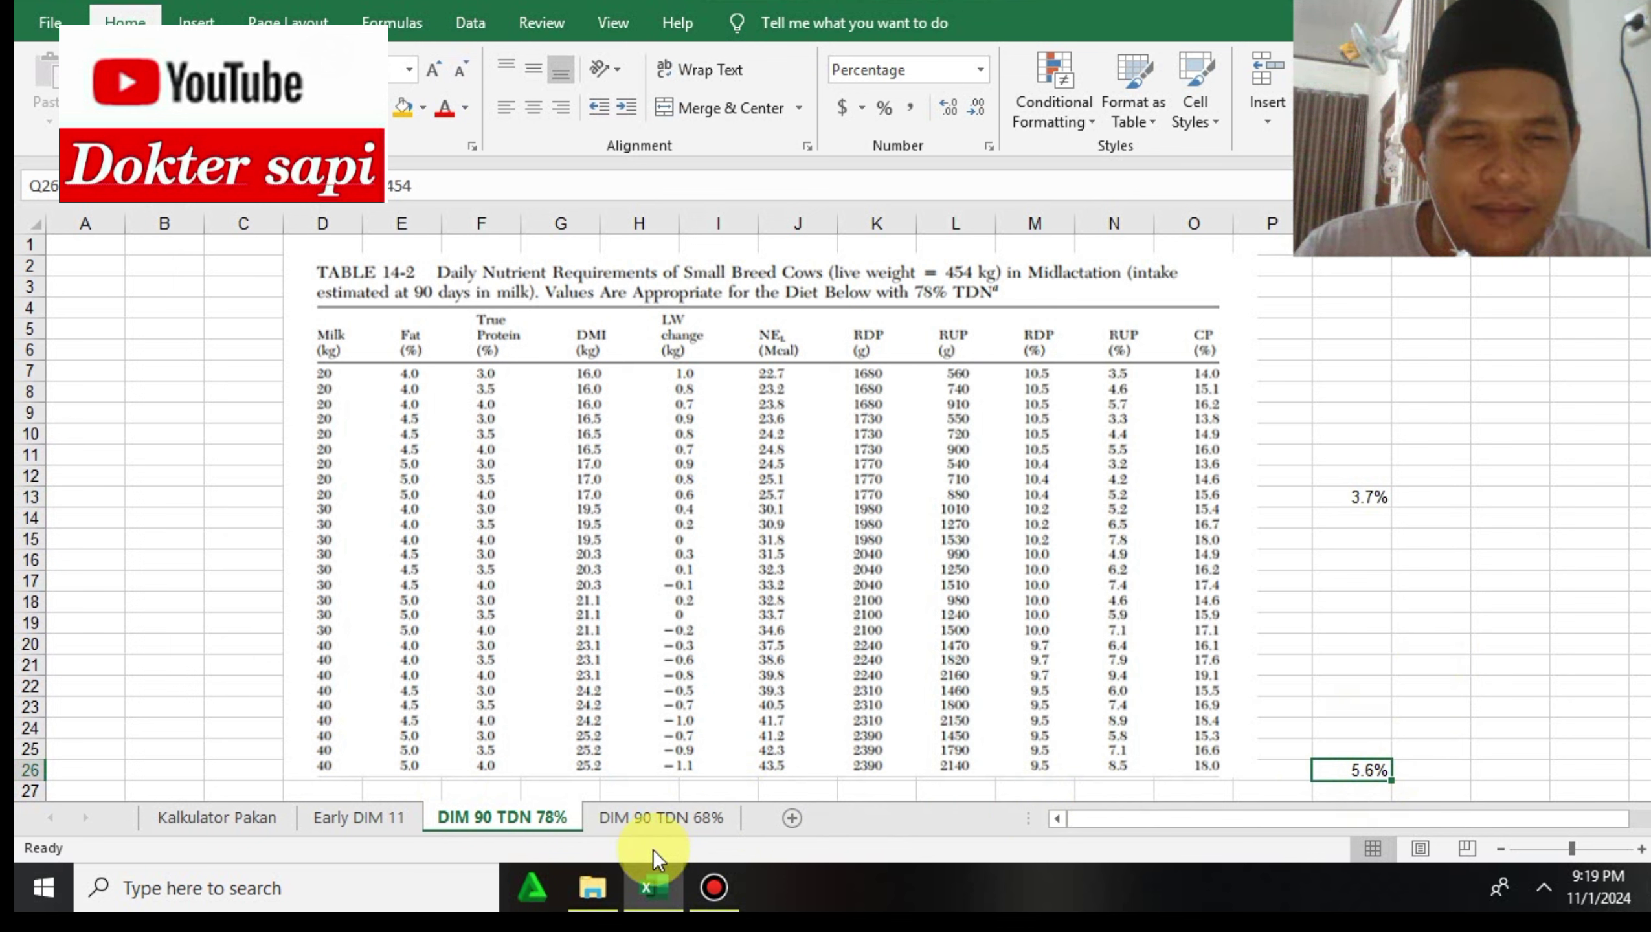
{"action": "left_click", "coordinate": [246, 813]}
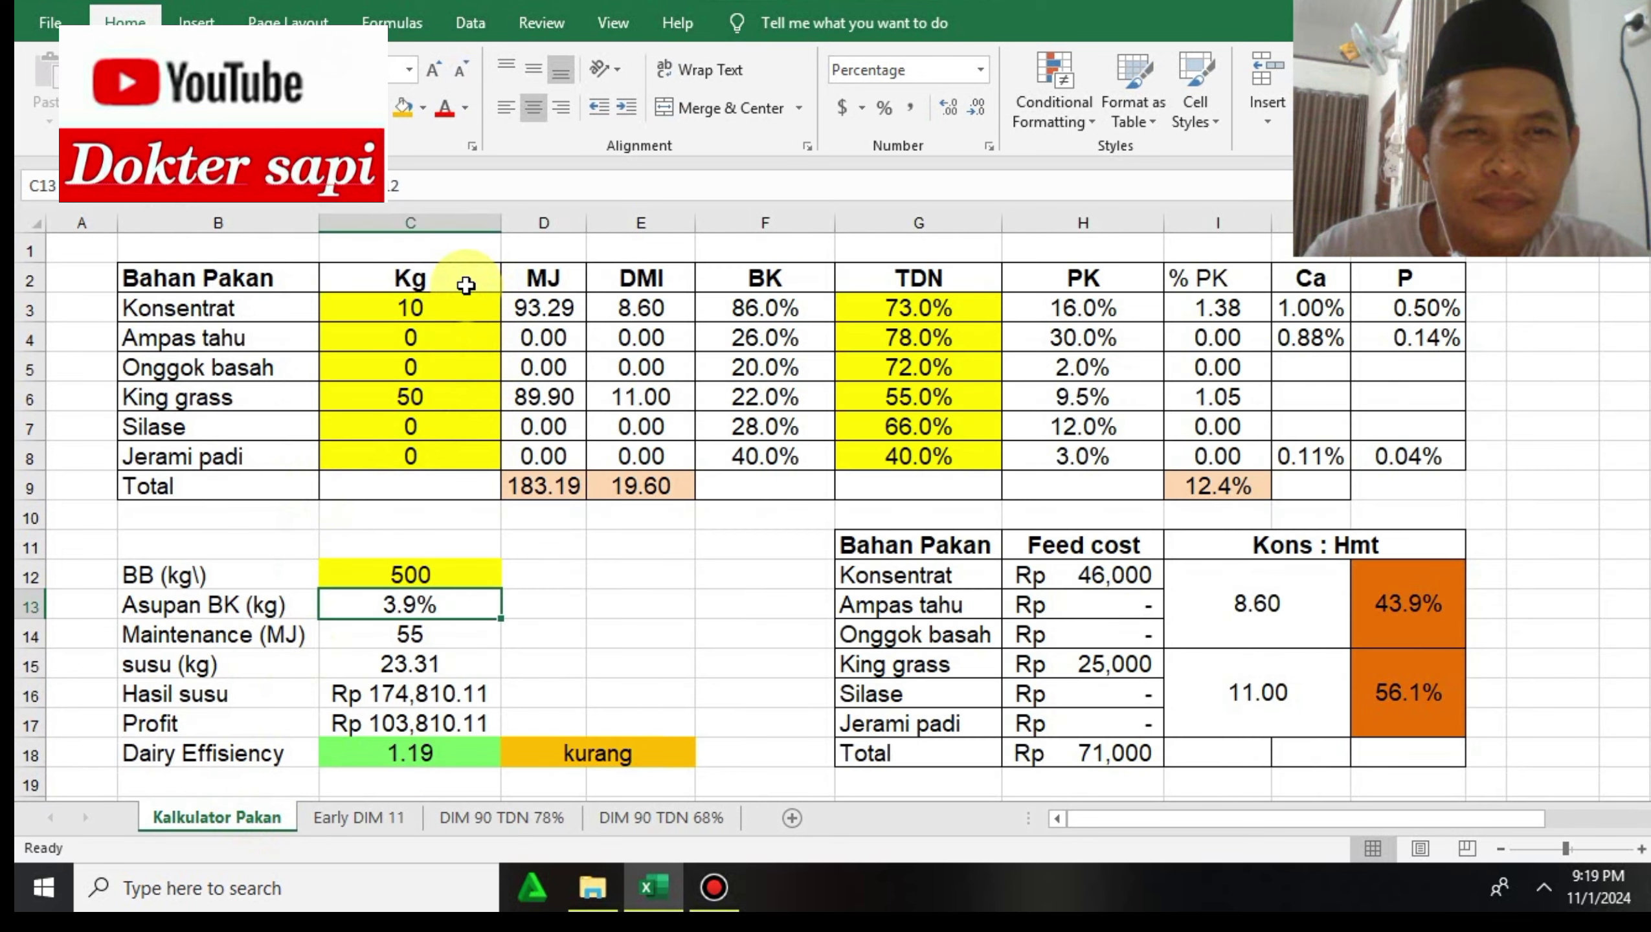
Step: Examine the feed amounts, total dry matter intake, body weight and intake percentage of the ration
{"action": "left_click_drag", "start_coordinate": [466, 306], "coordinate": [457, 446]}
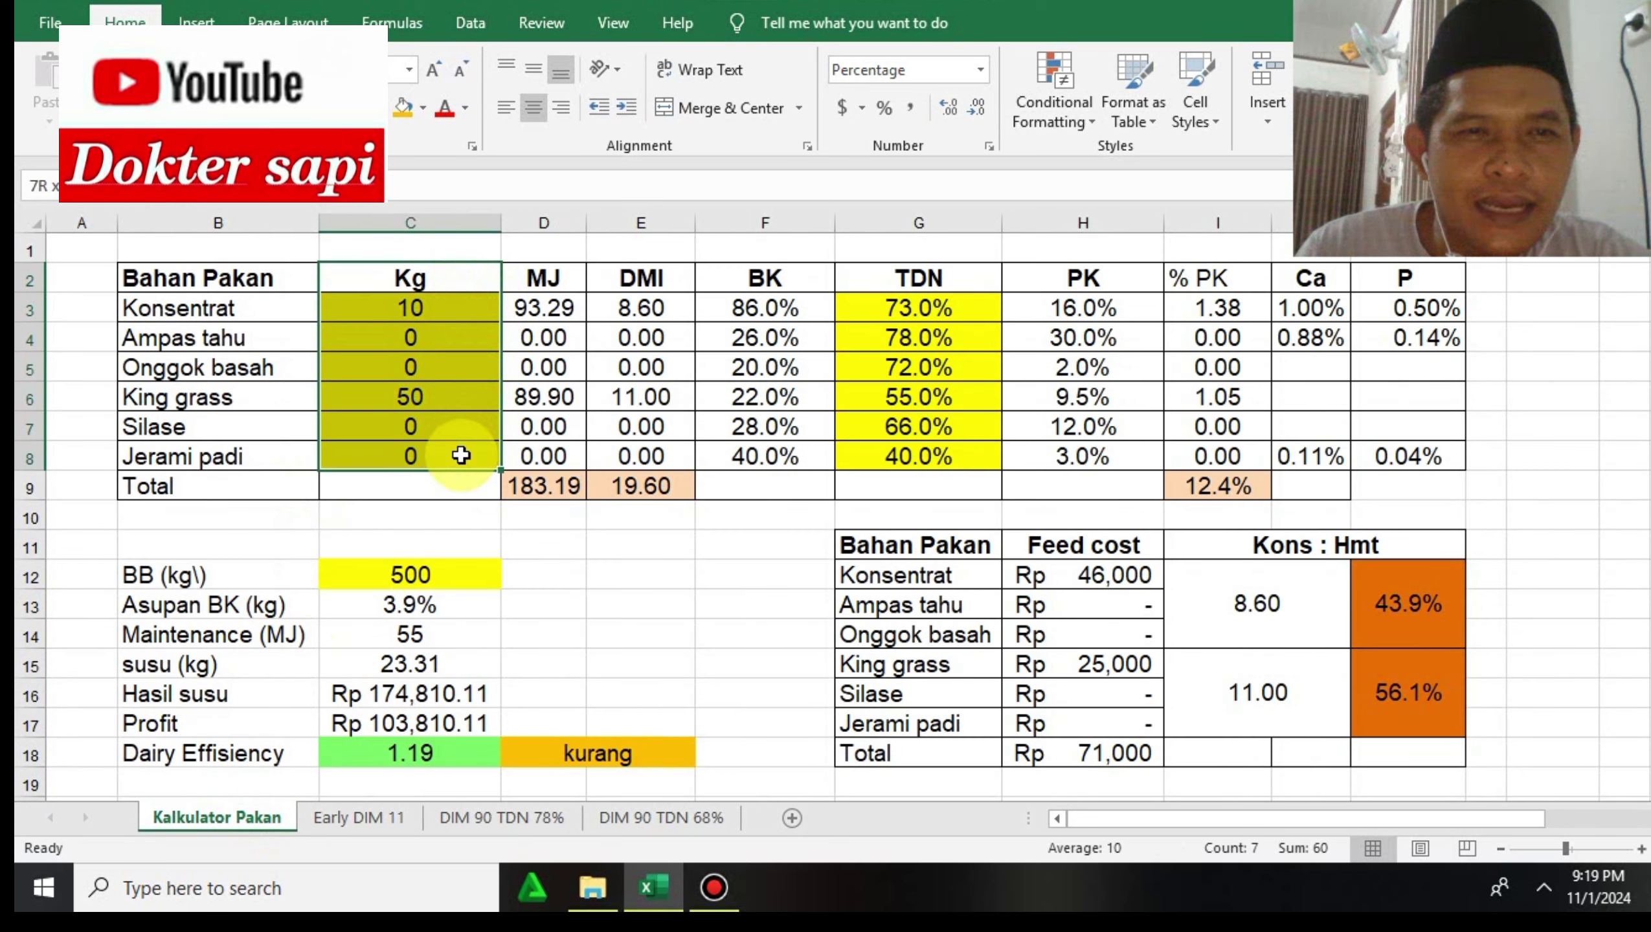
{"action": "left_click", "coordinate": [421, 291]}
{"action": "left_click", "coordinate": [428, 310]}
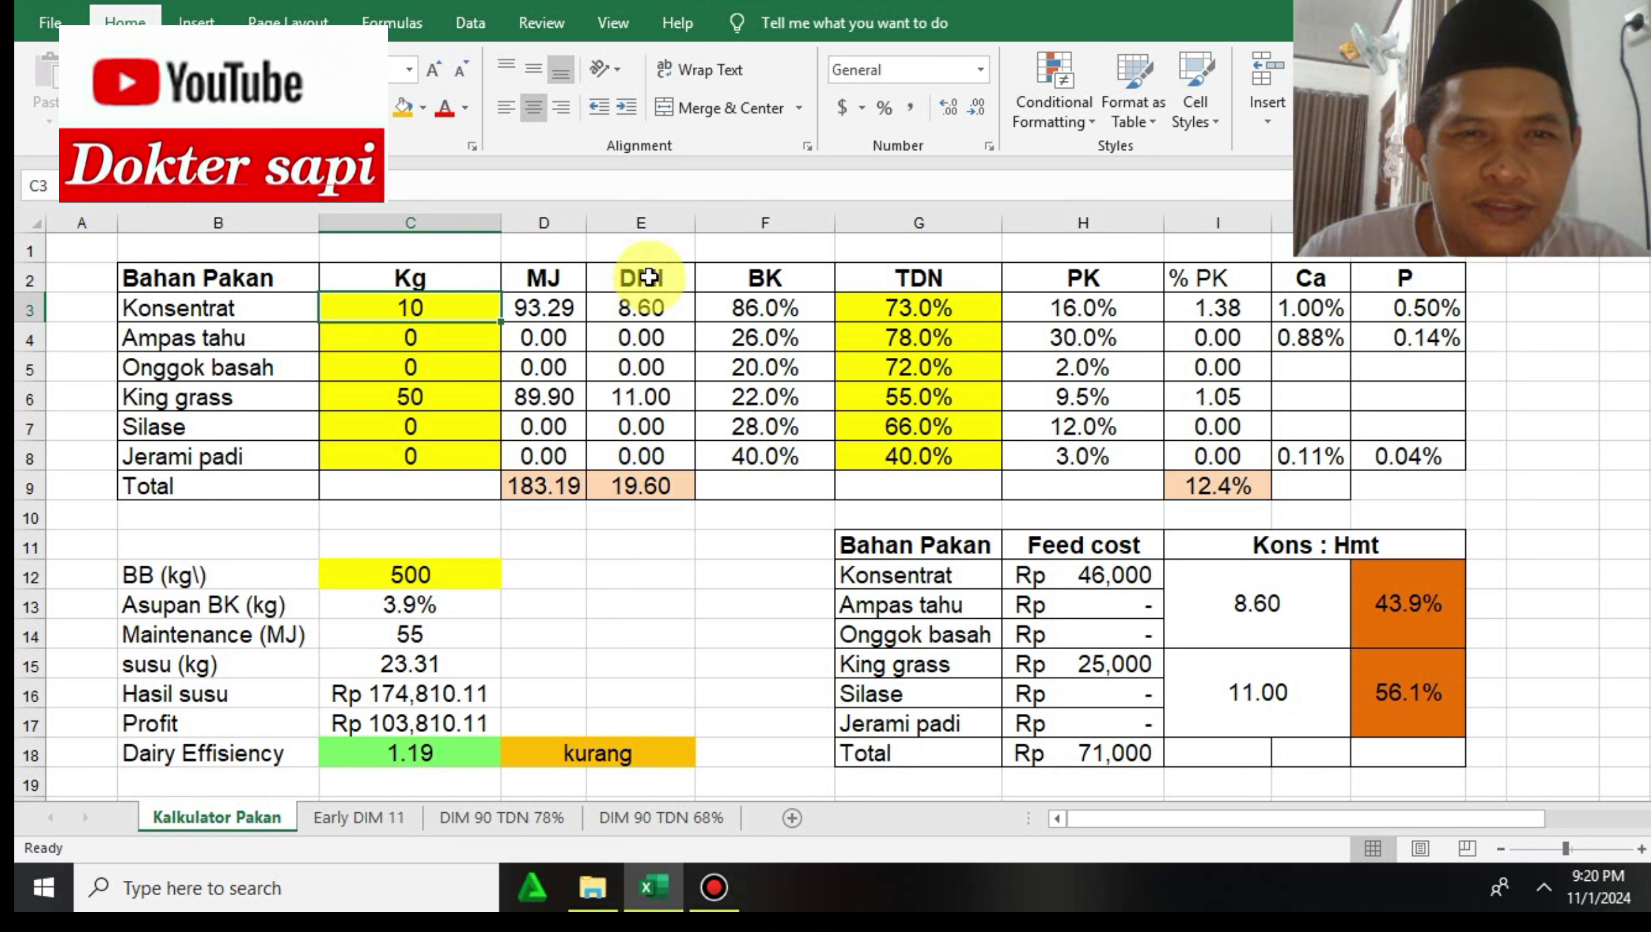
{"action": "left_click", "coordinate": [666, 480]}
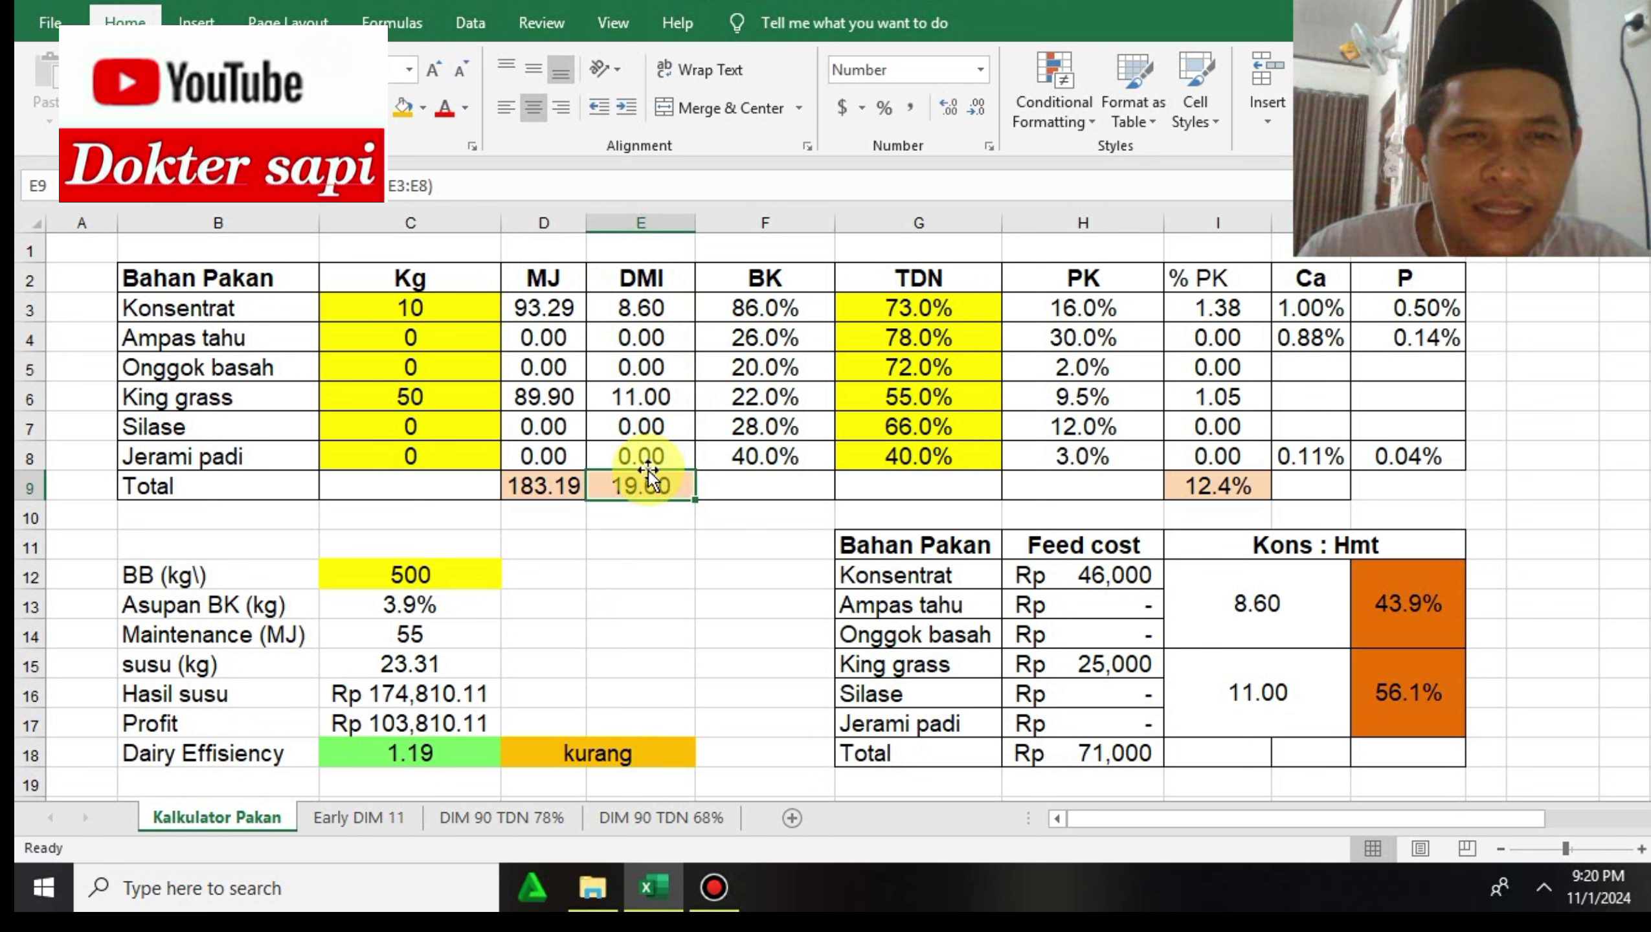
{"action": "left_click", "coordinate": [397, 607]}
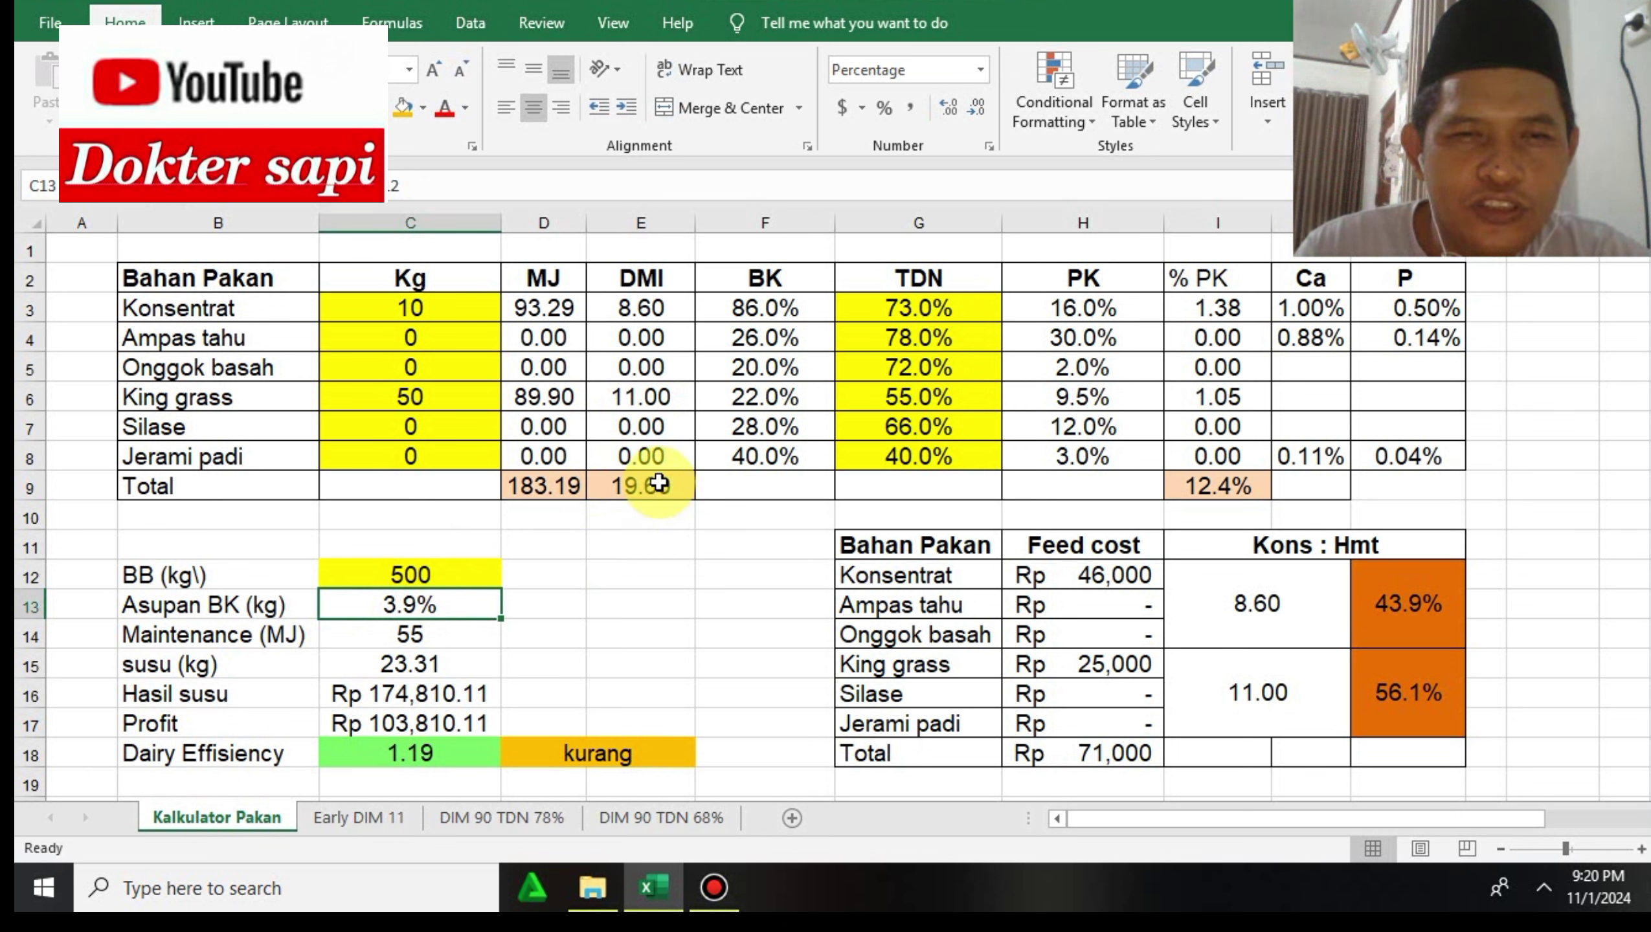
{"action": "left_click", "coordinate": [420, 575]}
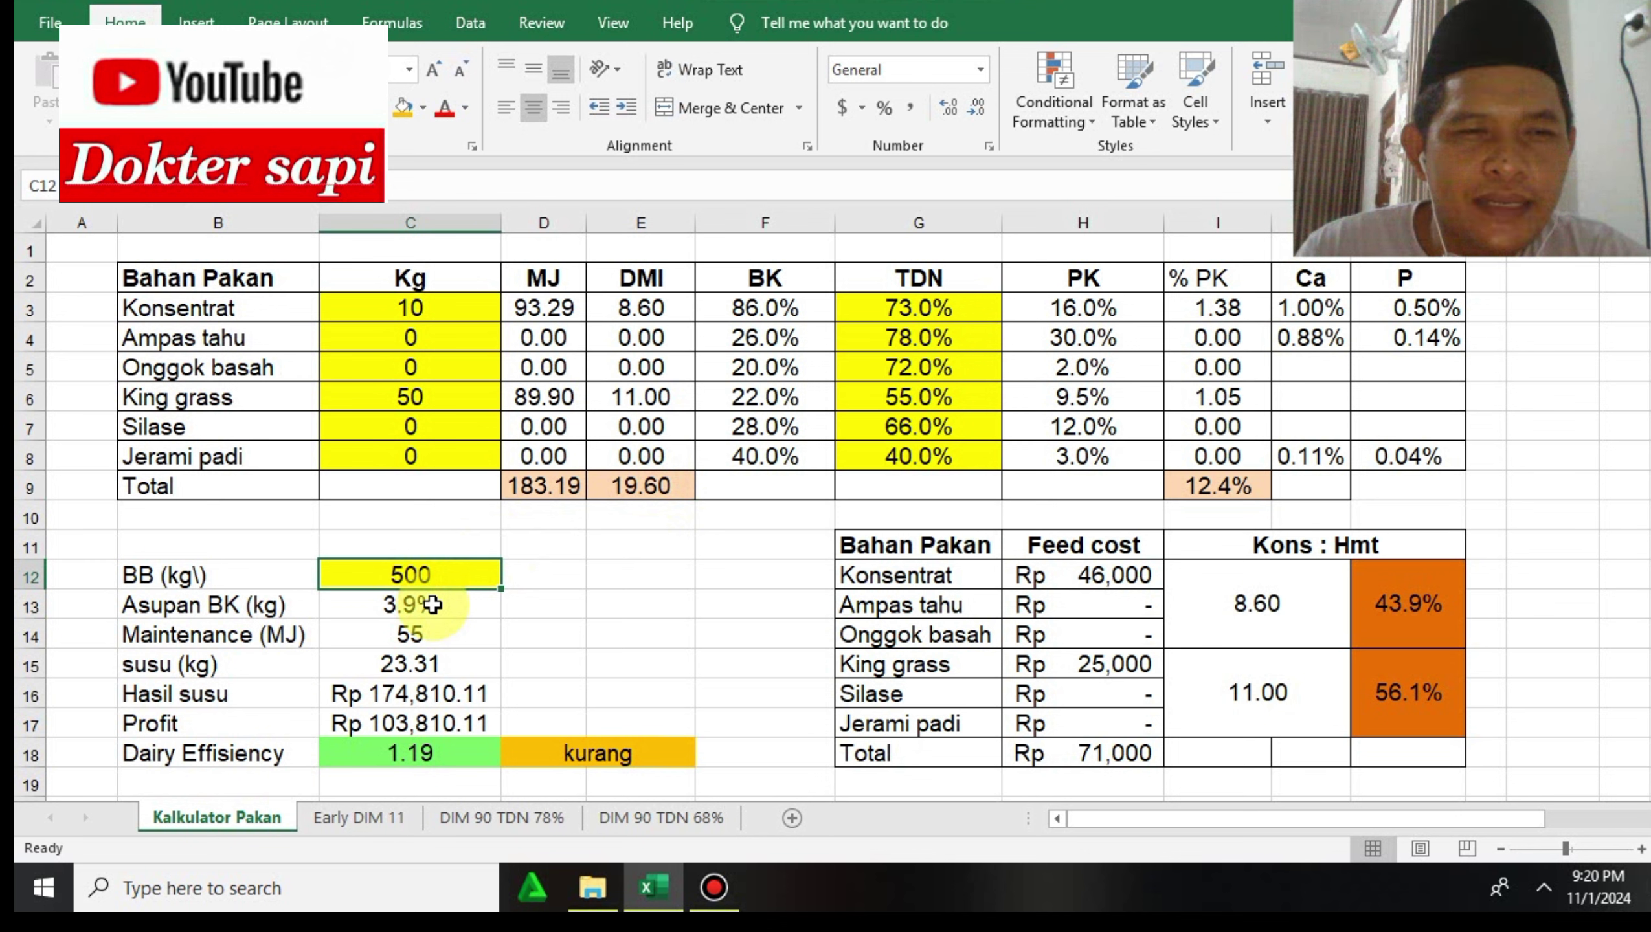
{"action": "left_click", "coordinate": [433, 605]}
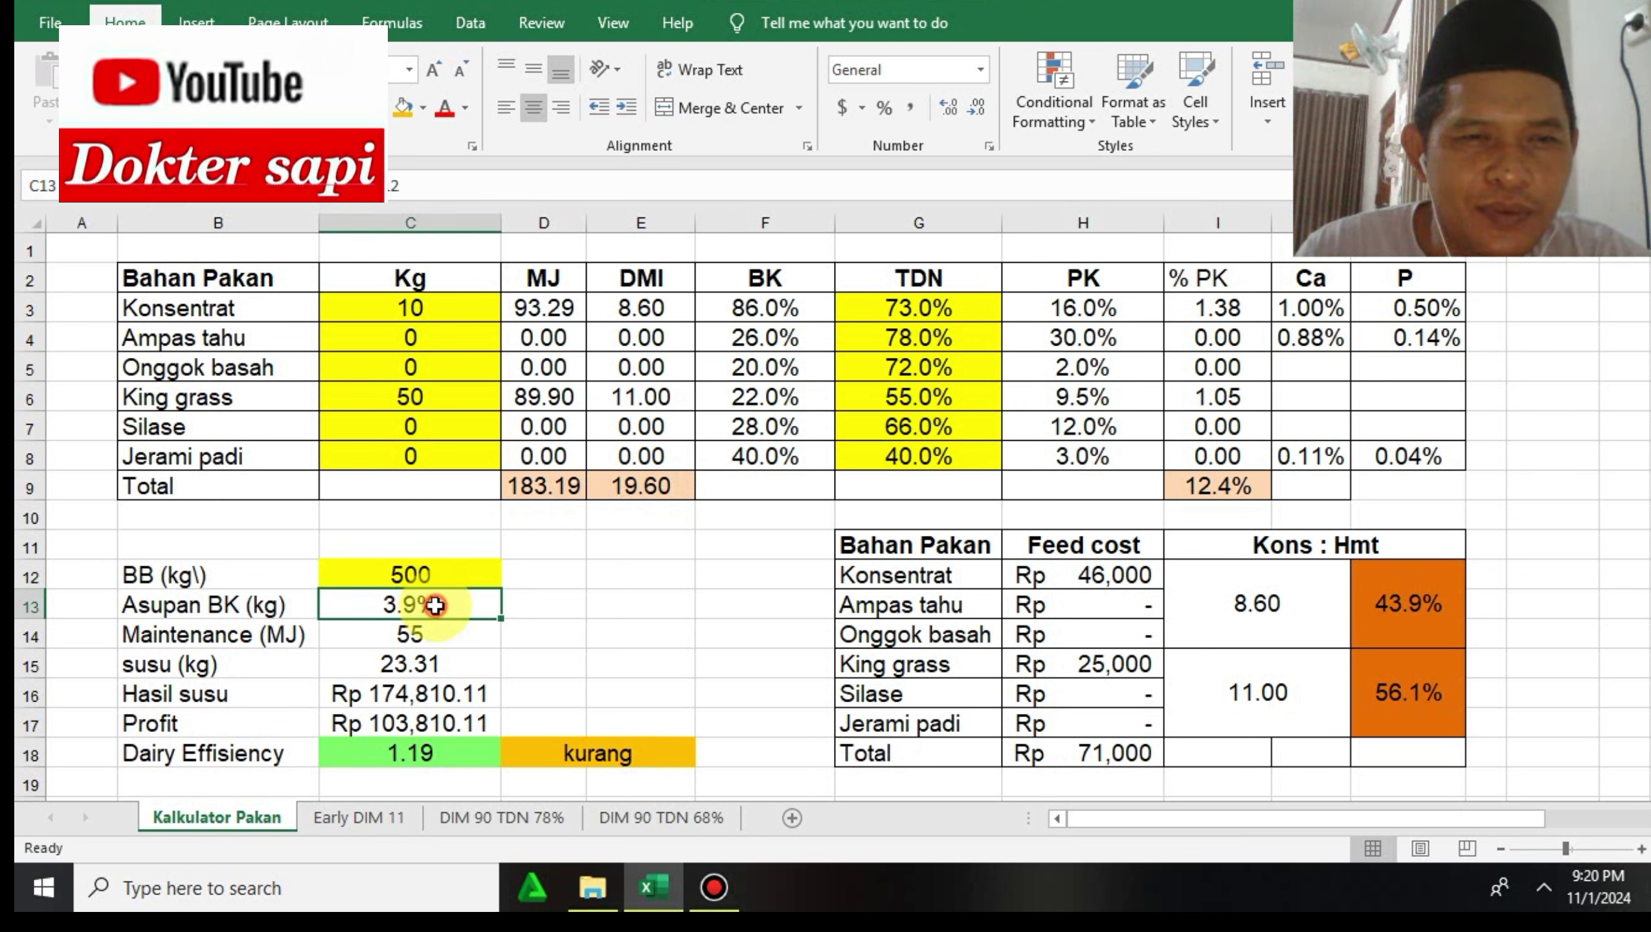
{"action": "left_click", "coordinate": [643, 488]}
{"action": "left_click", "coordinate": [437, 605]}
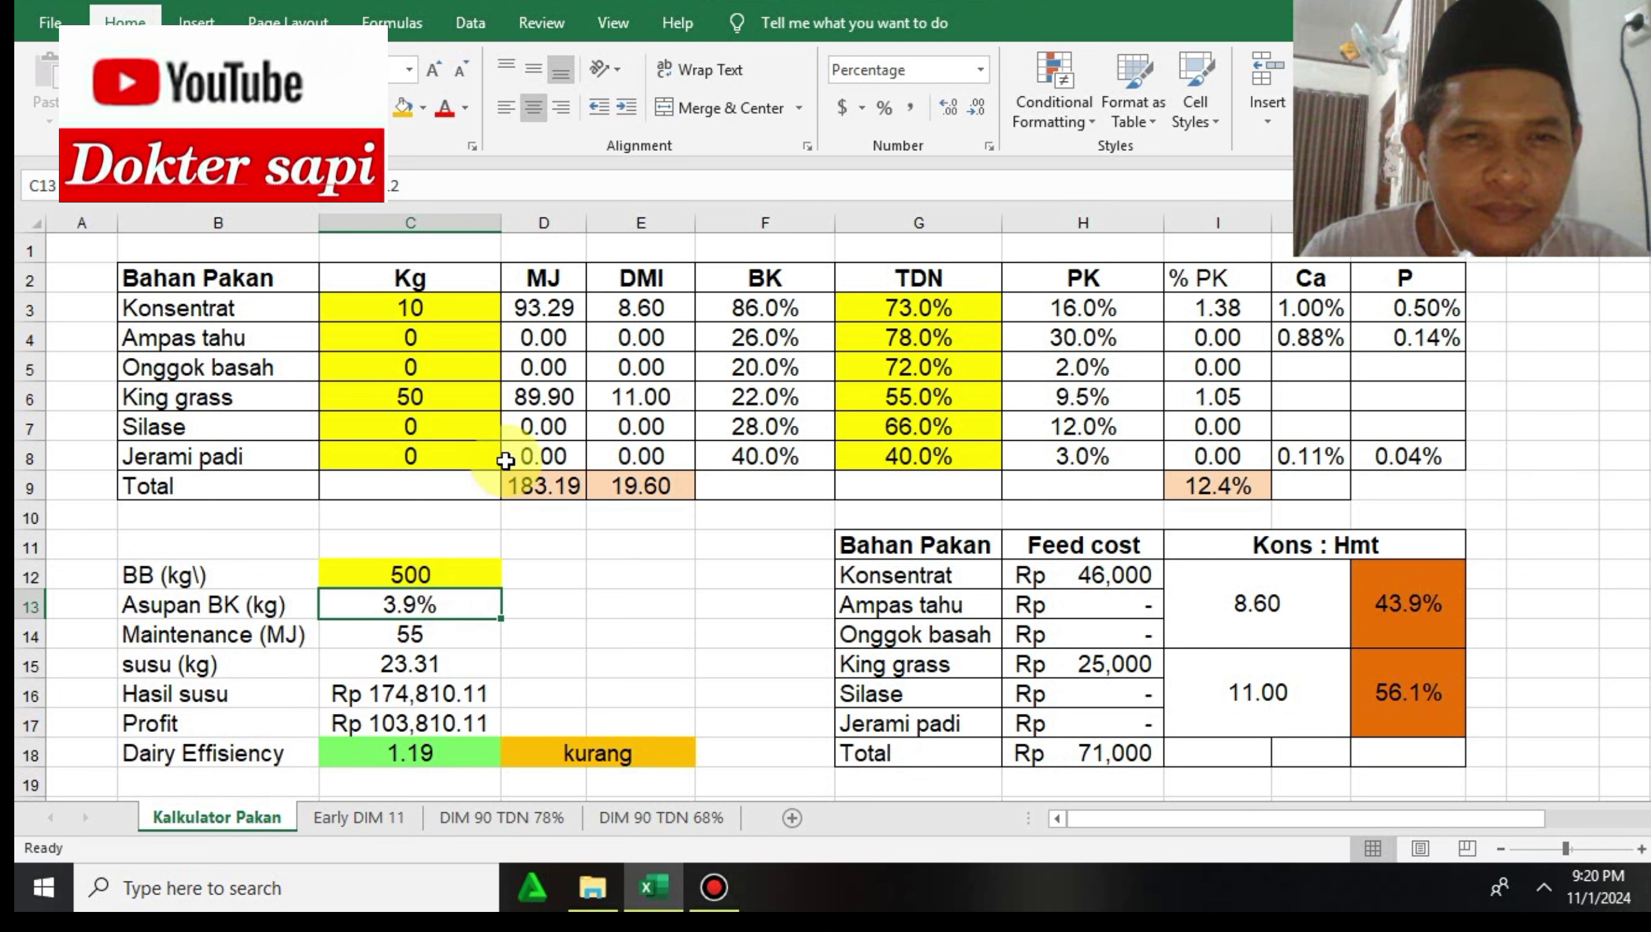
Step: Set the Konsentrat TDN to 68% and check the milk yield in C15
{"action": "left_click", "coordinate": [917, 306]}
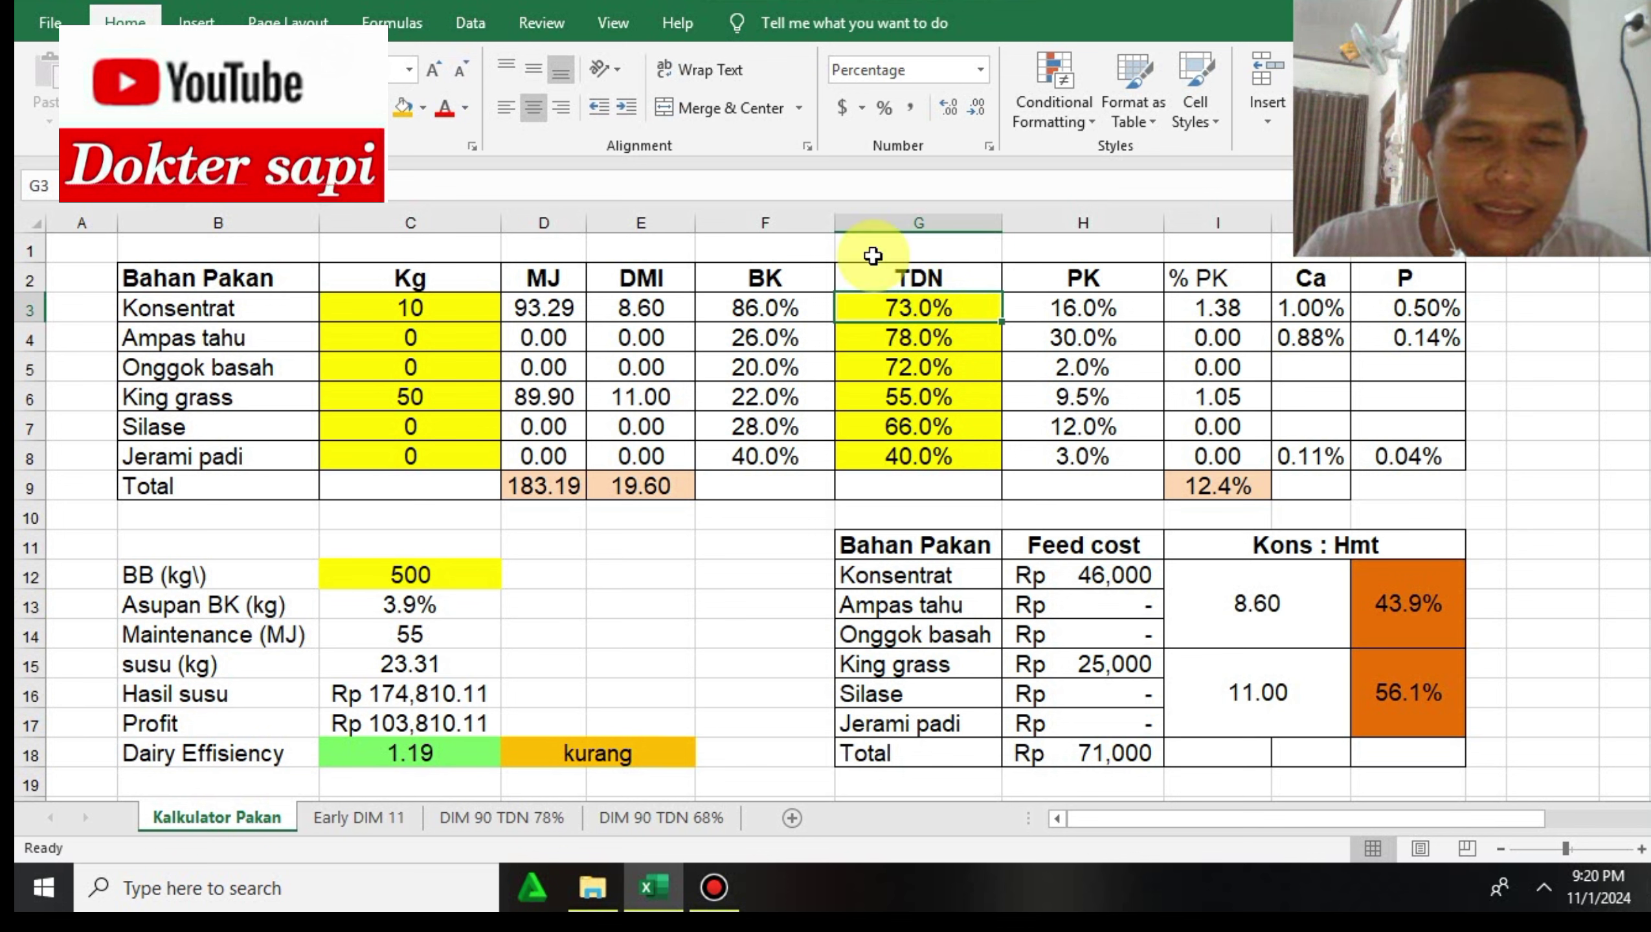
{"action": "type", "text": "68"}
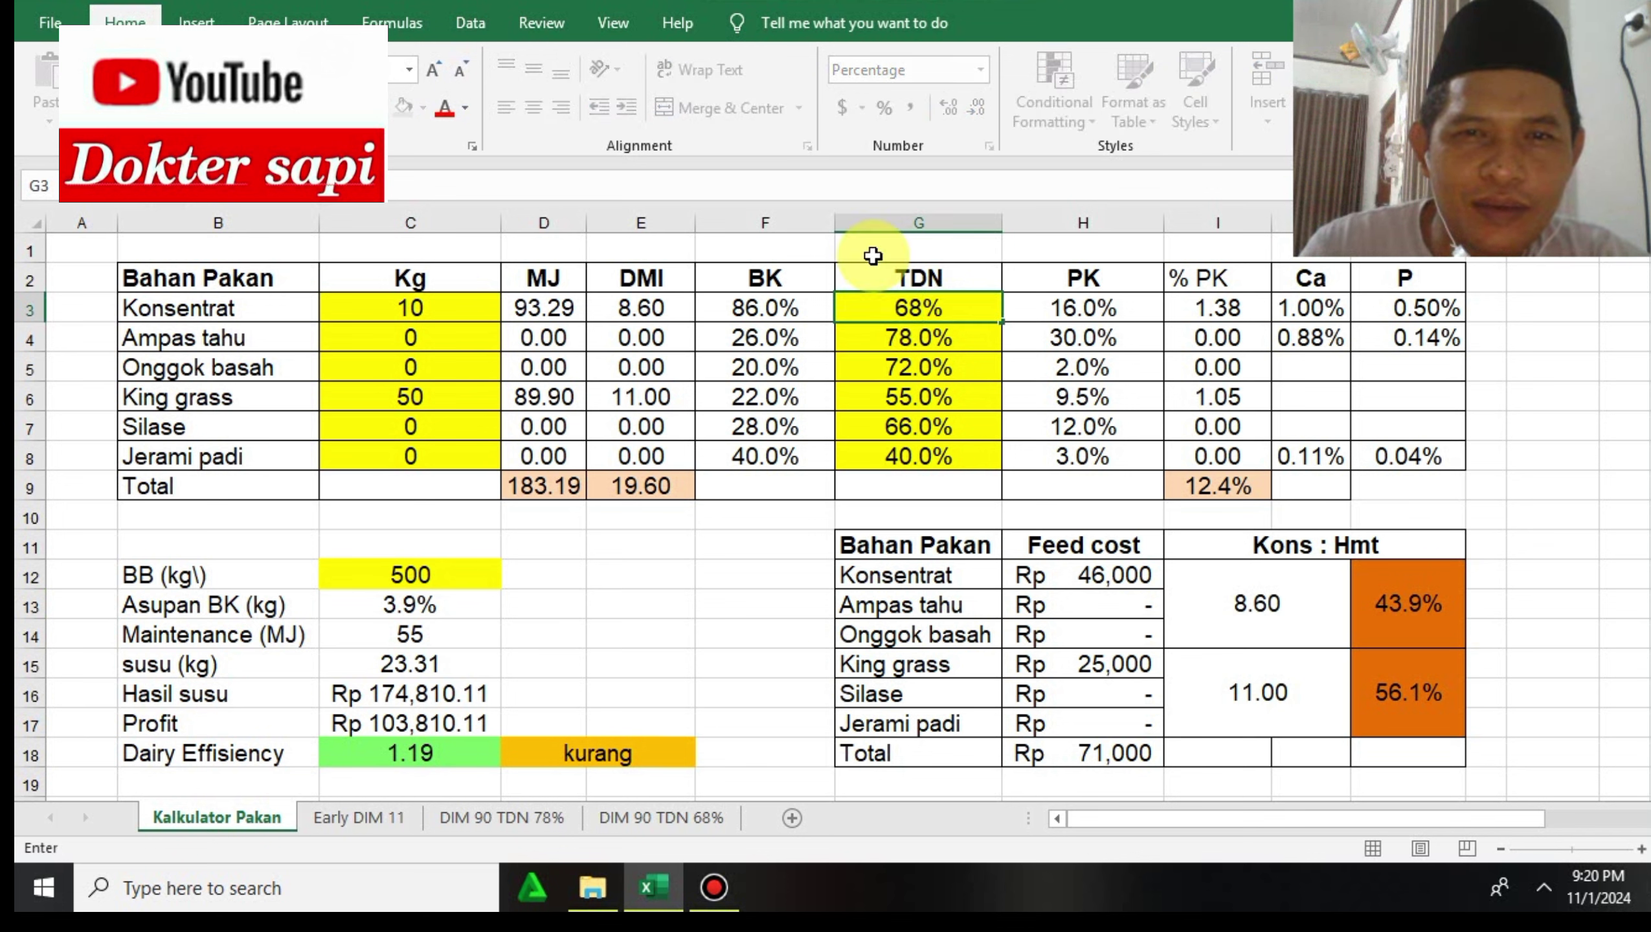
{"action": "left_click", "coordinate": [914, 333]}
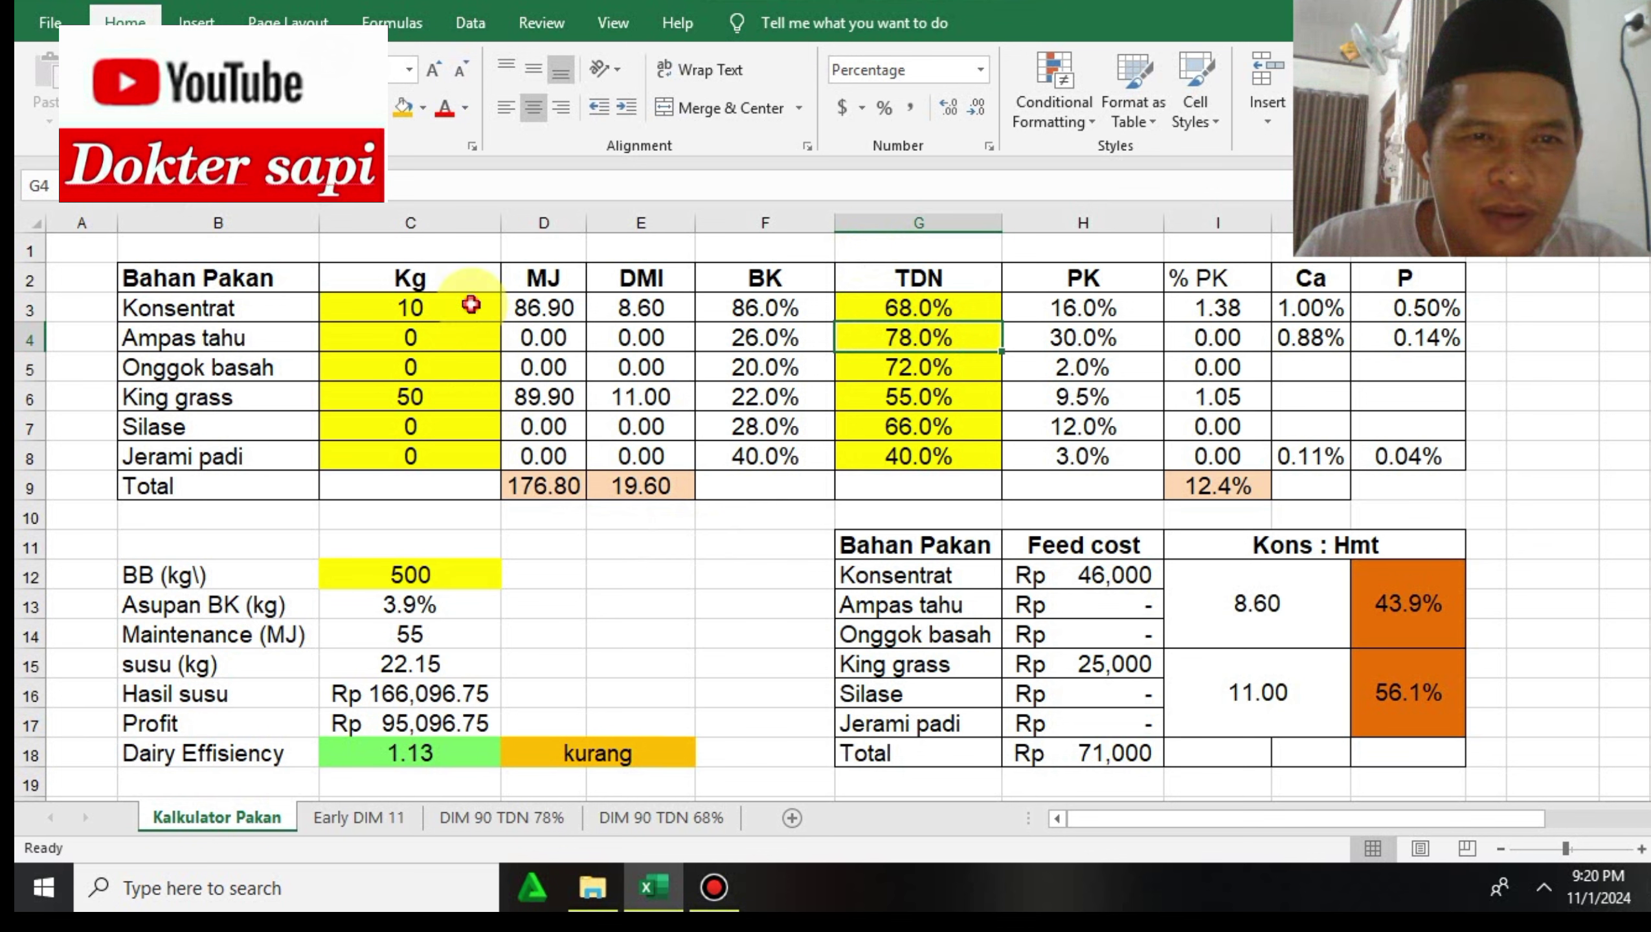
{"action": "left_click_drag", "start_coordinate": [471, 304], "coordinate": [468, 428]}
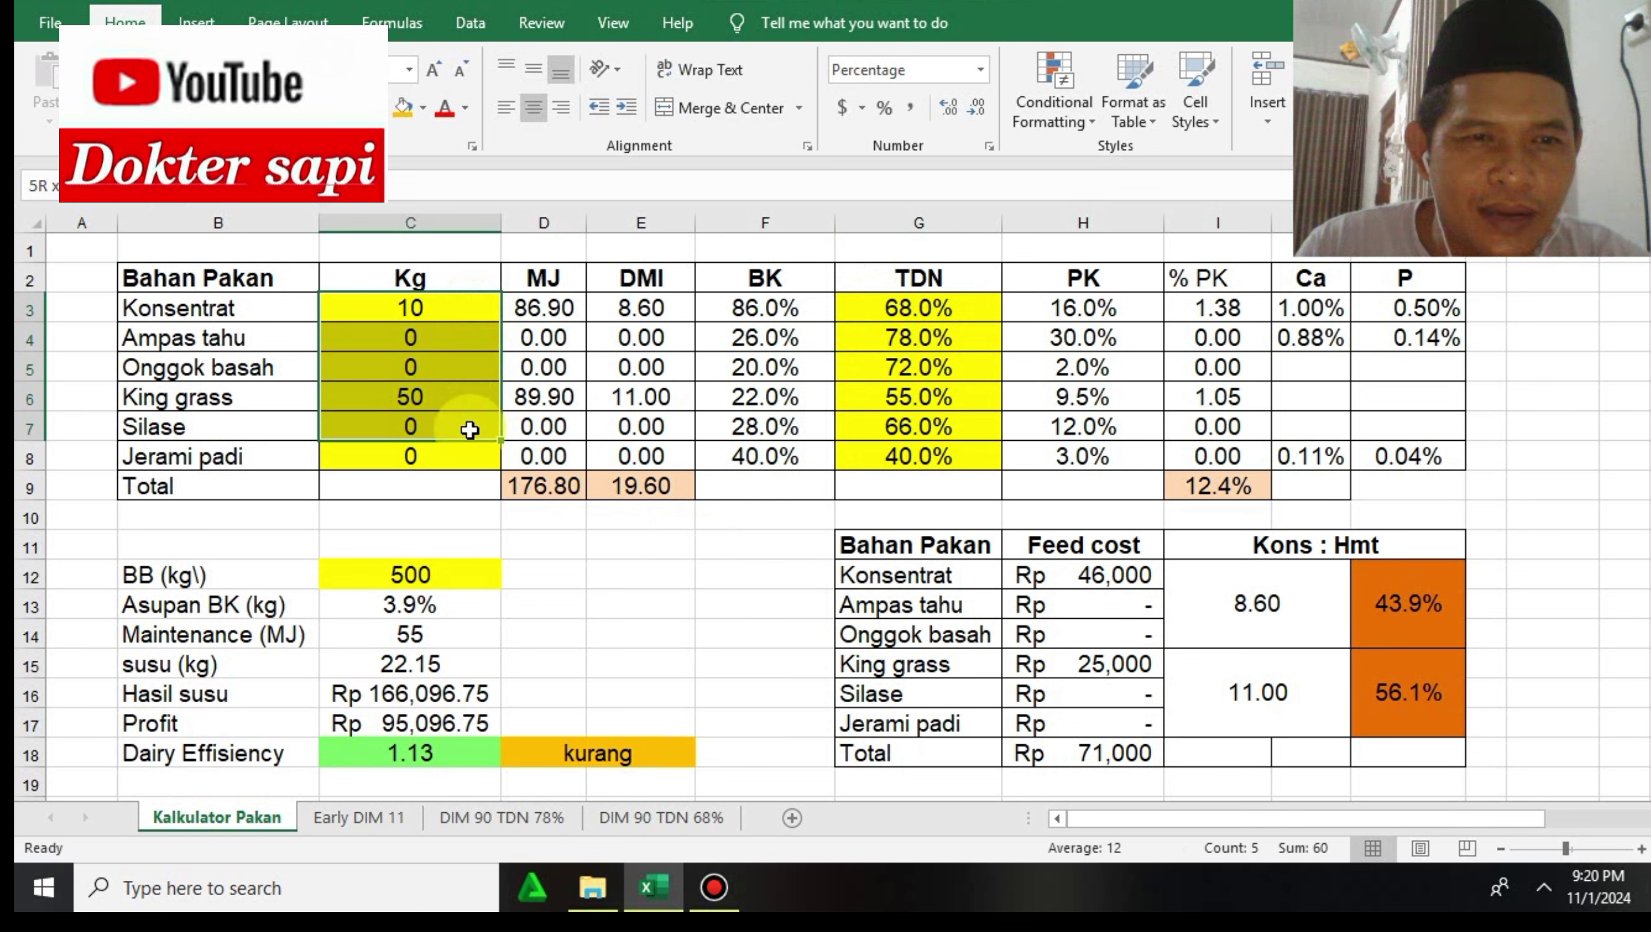
{"action": "left_click", "coordinate": [437, 668]}
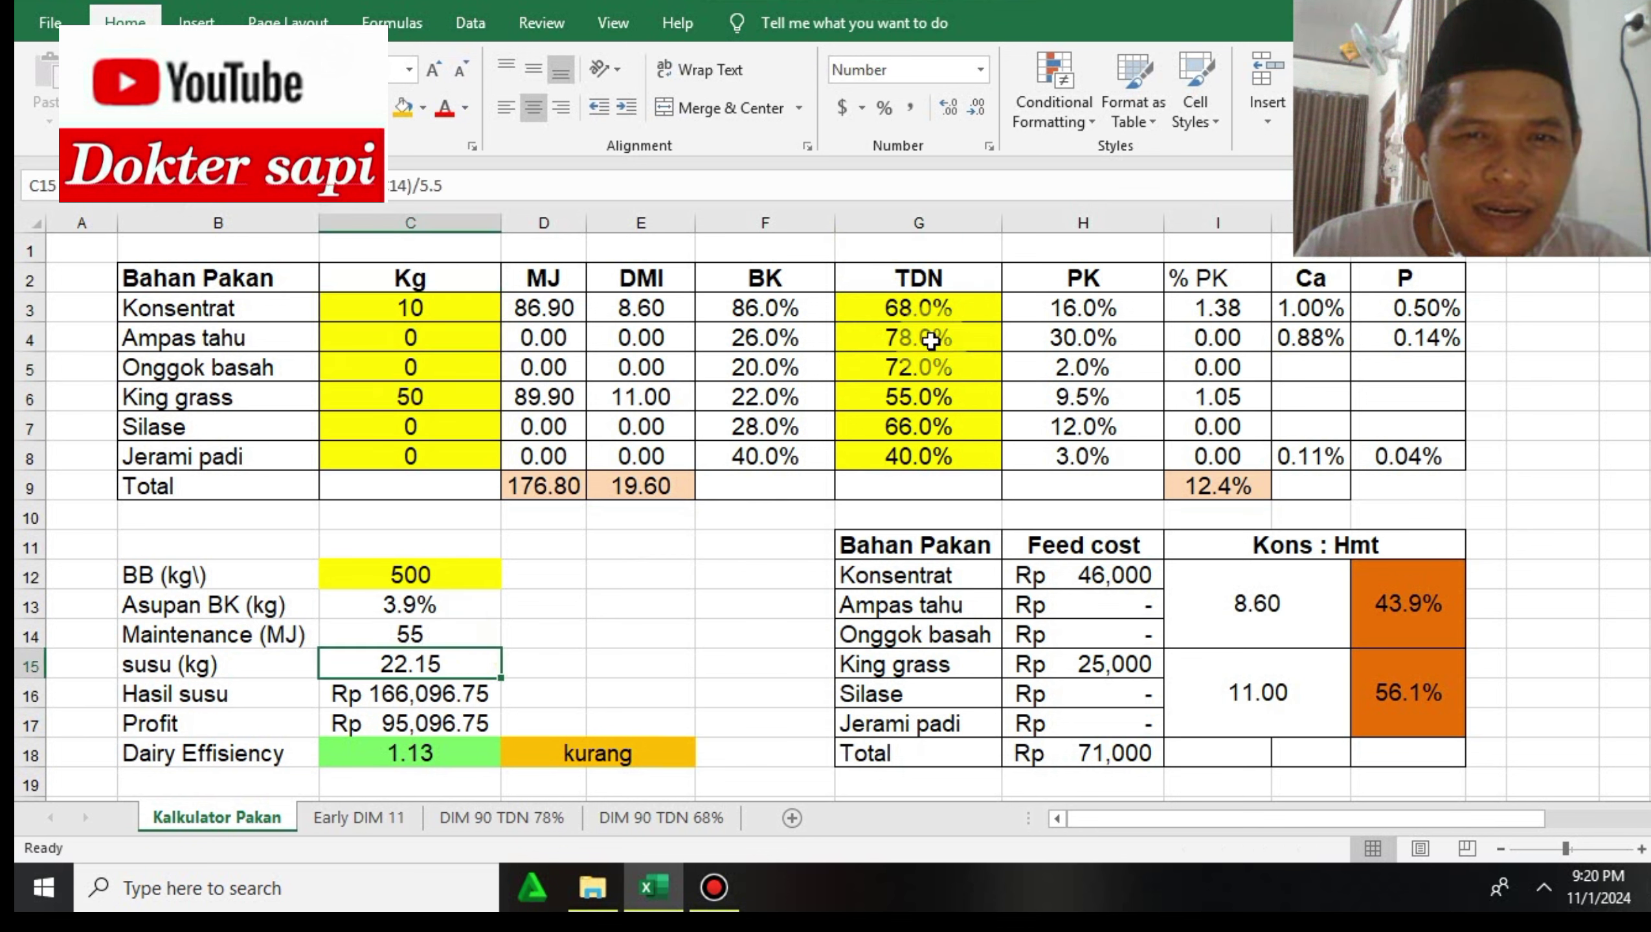
Step: Set the Konsentrat TDN to 78% and check the resulting milk yield
{"action": "left_click", "coordinate": [942, 304]}
{"action": "type", "text": "78"}
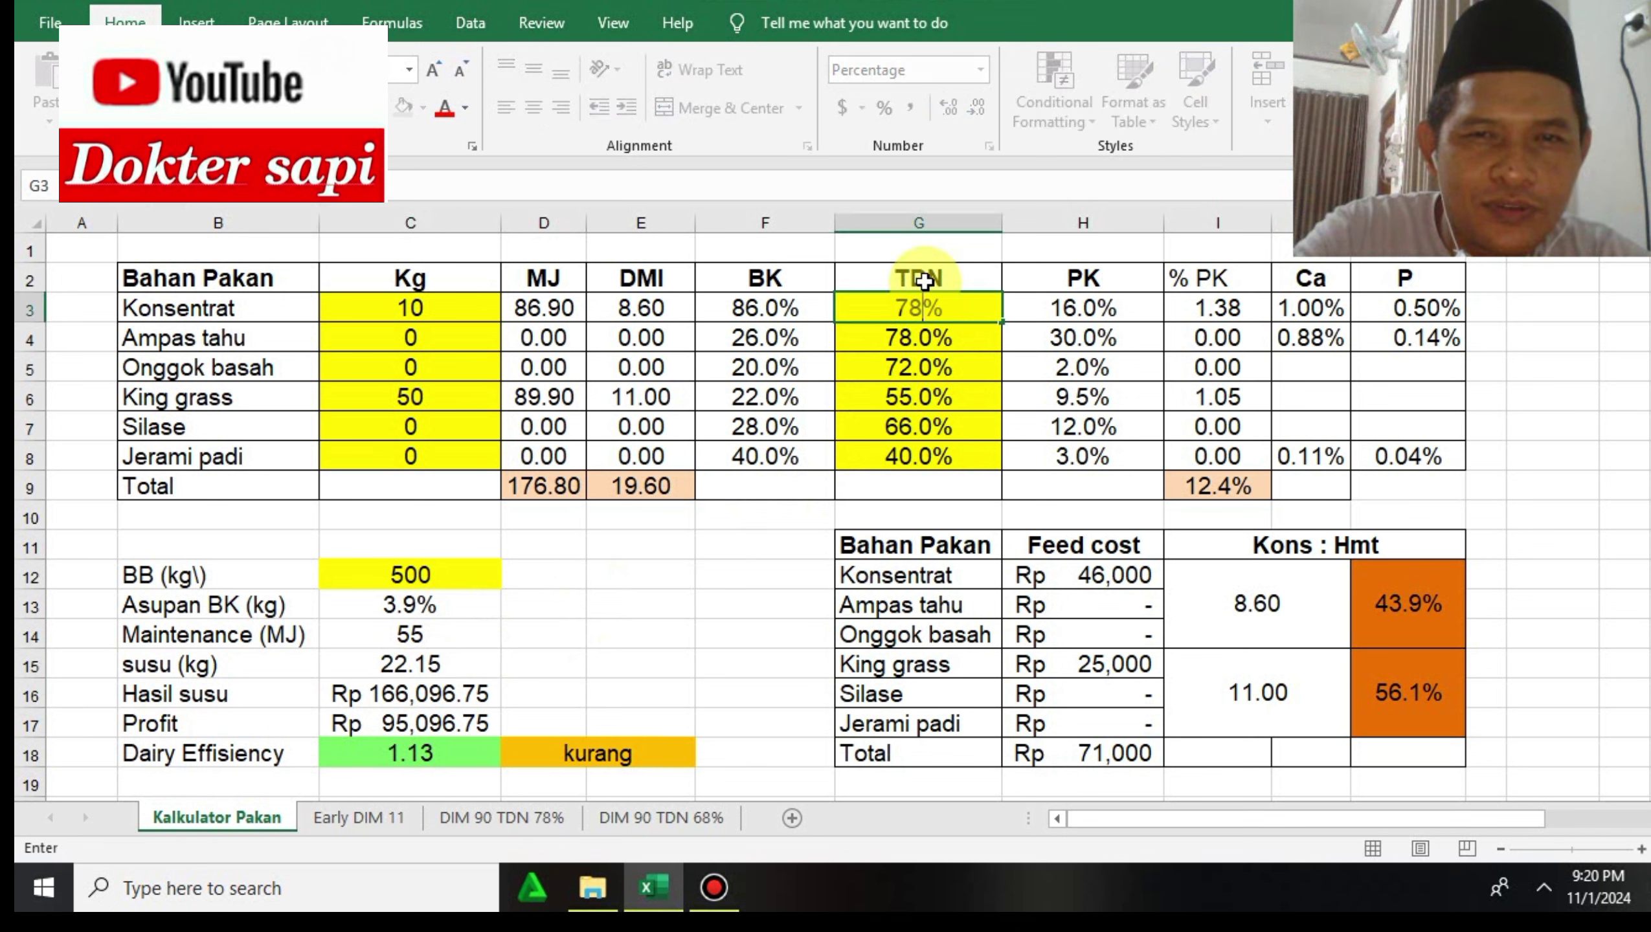
{"action": "left_click", "coordinate": [760, 577]}
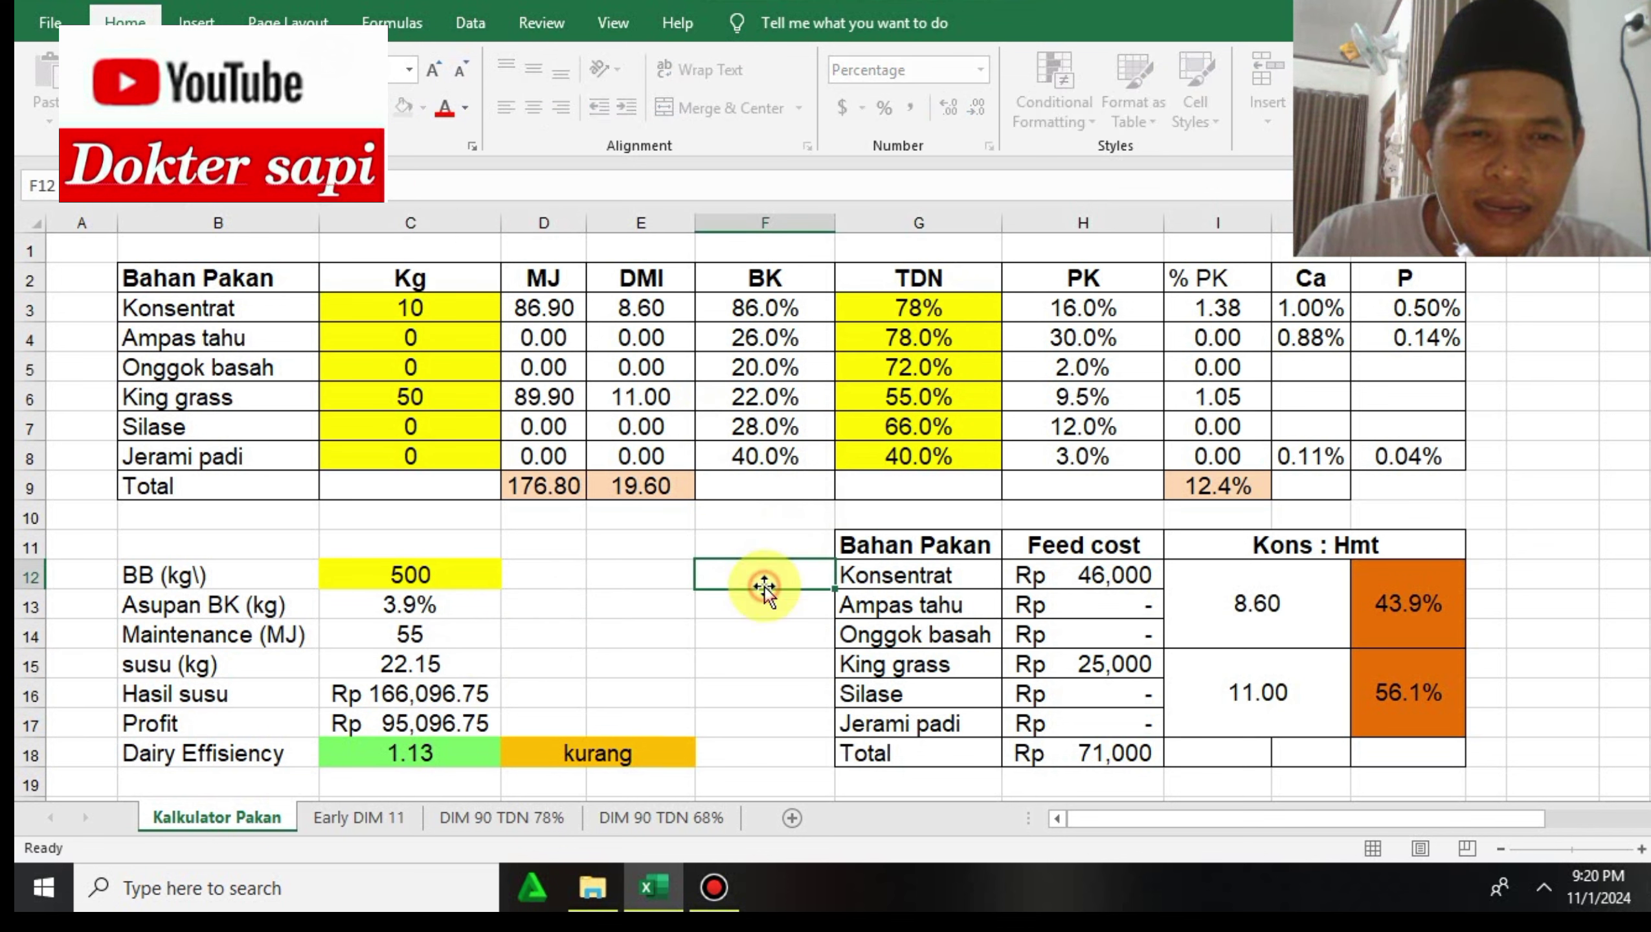
{"action": "left_click", "coordinate": [457, 664]}
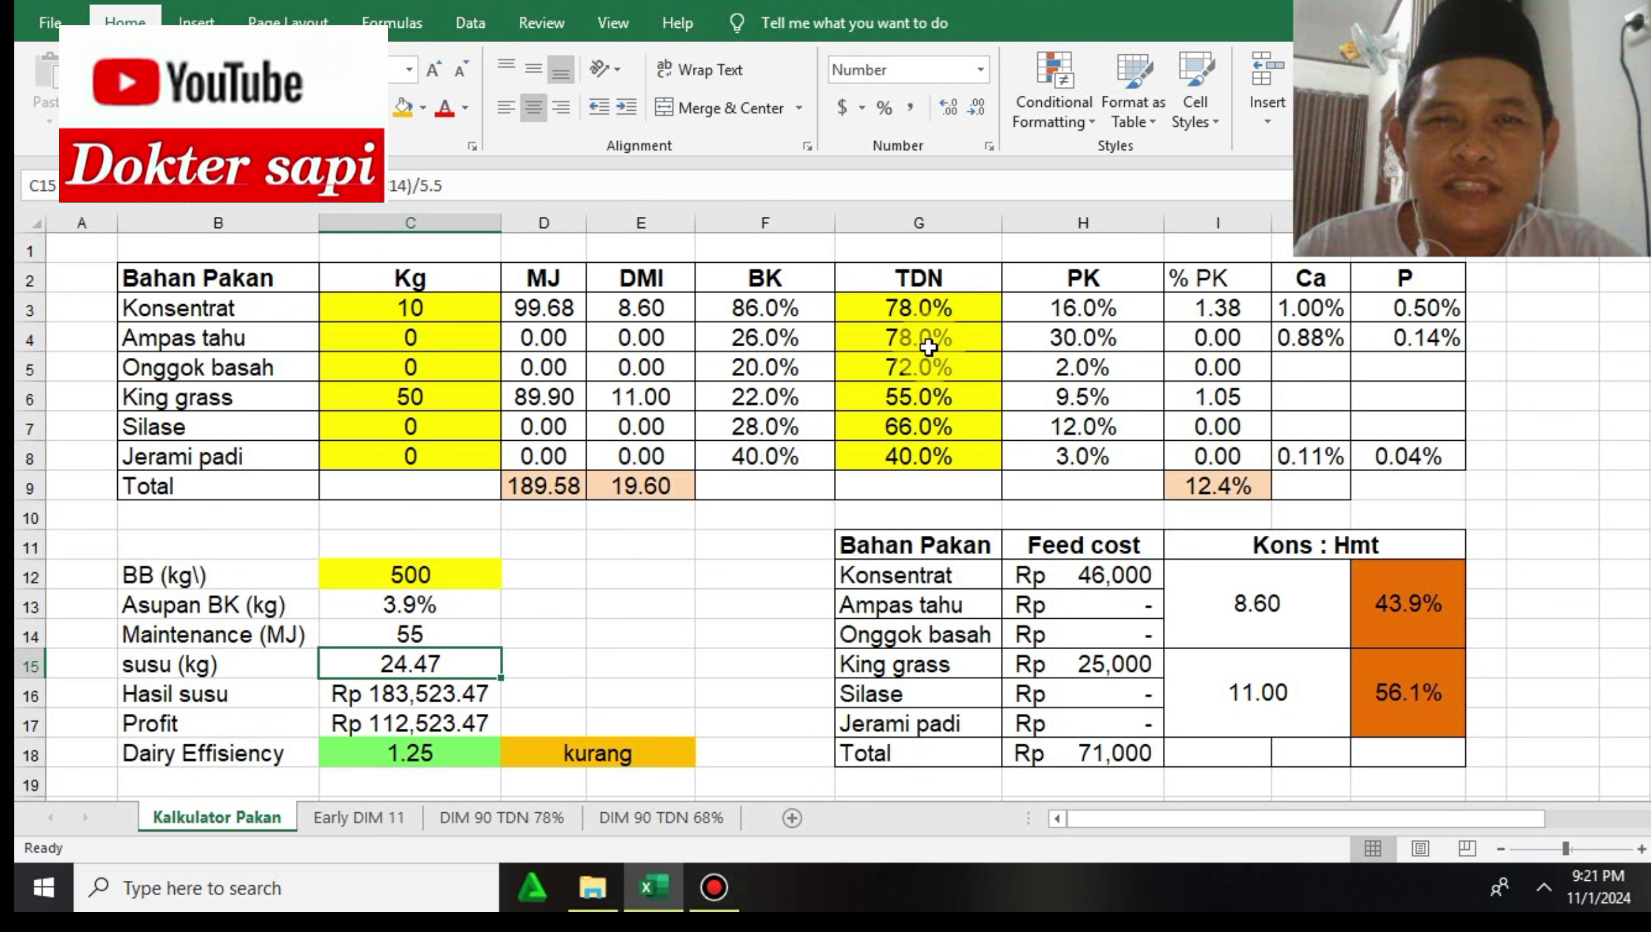
Step: Review the TDN, DMI and % PK columns and the total crude protein percentage in I9
{"action": "left_click_drag", "start_coordinate": [915, 312], "coordinate": [920, 343]}
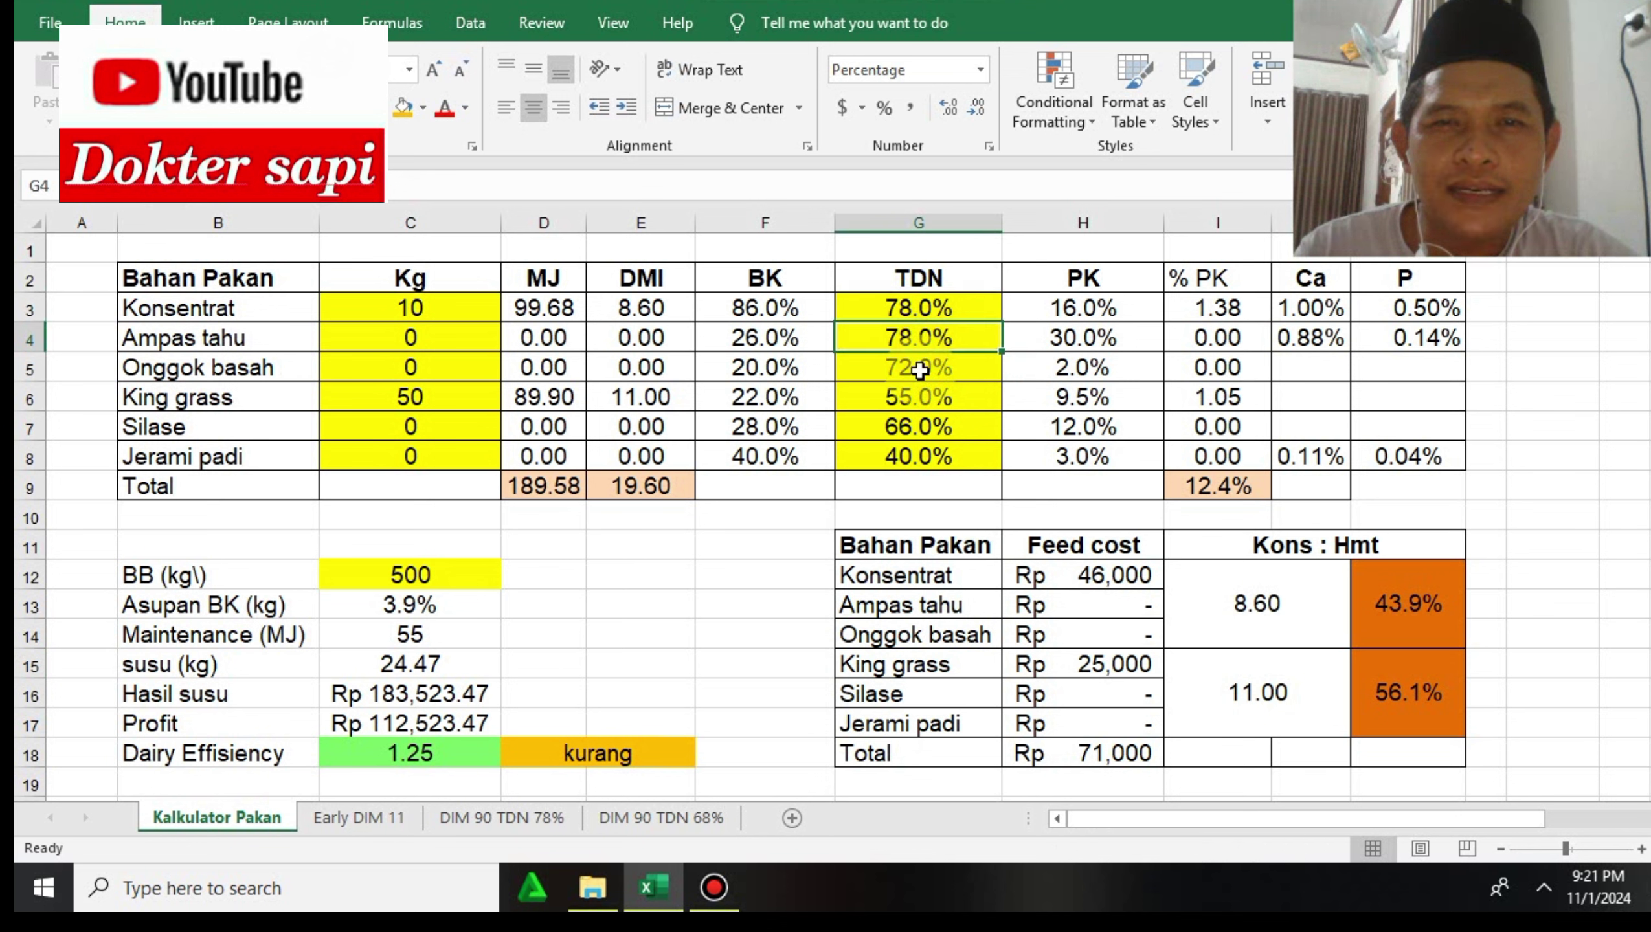
{"action": "left_click", "coordinate": [902, 308]}
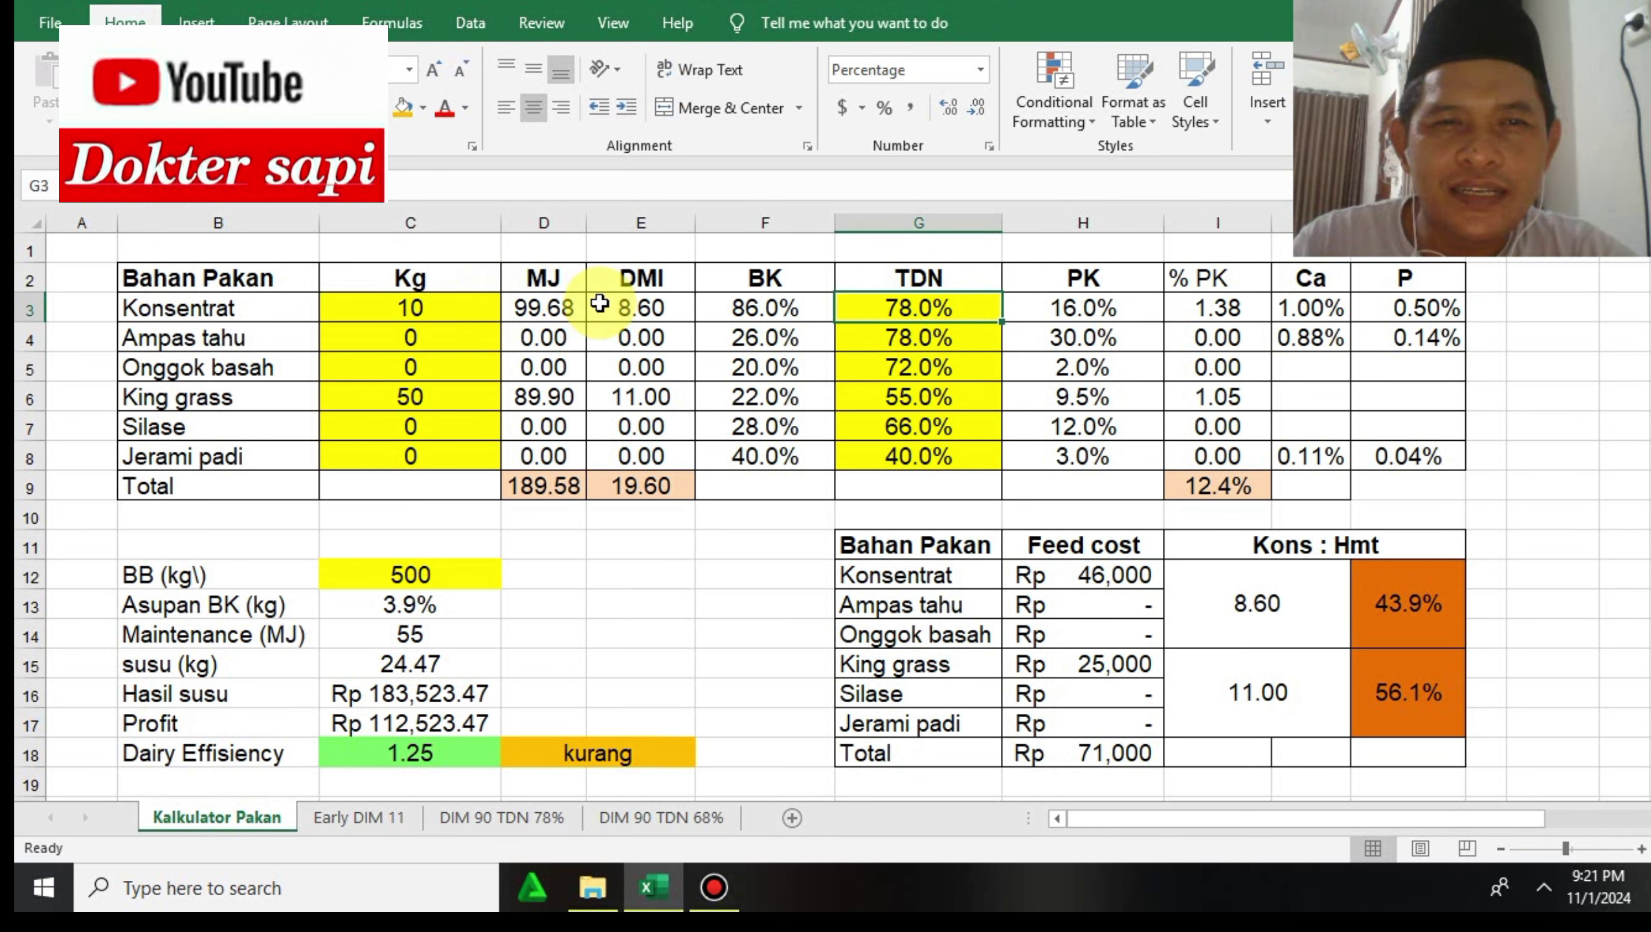
{"action": "left_click_drag", "start_coordinate": [643, 306], "coordinate": [672, 444]}
{"action": "left_click_drag", "start_coordinate": [899, 306], "coordinate": [907, 466]}
{"action": "left_click_drag", "start_coordinate": [1223, 336], "coordinate": [1253, 457]}
{"action": "left_click", "coordinate": [1512, 478]}
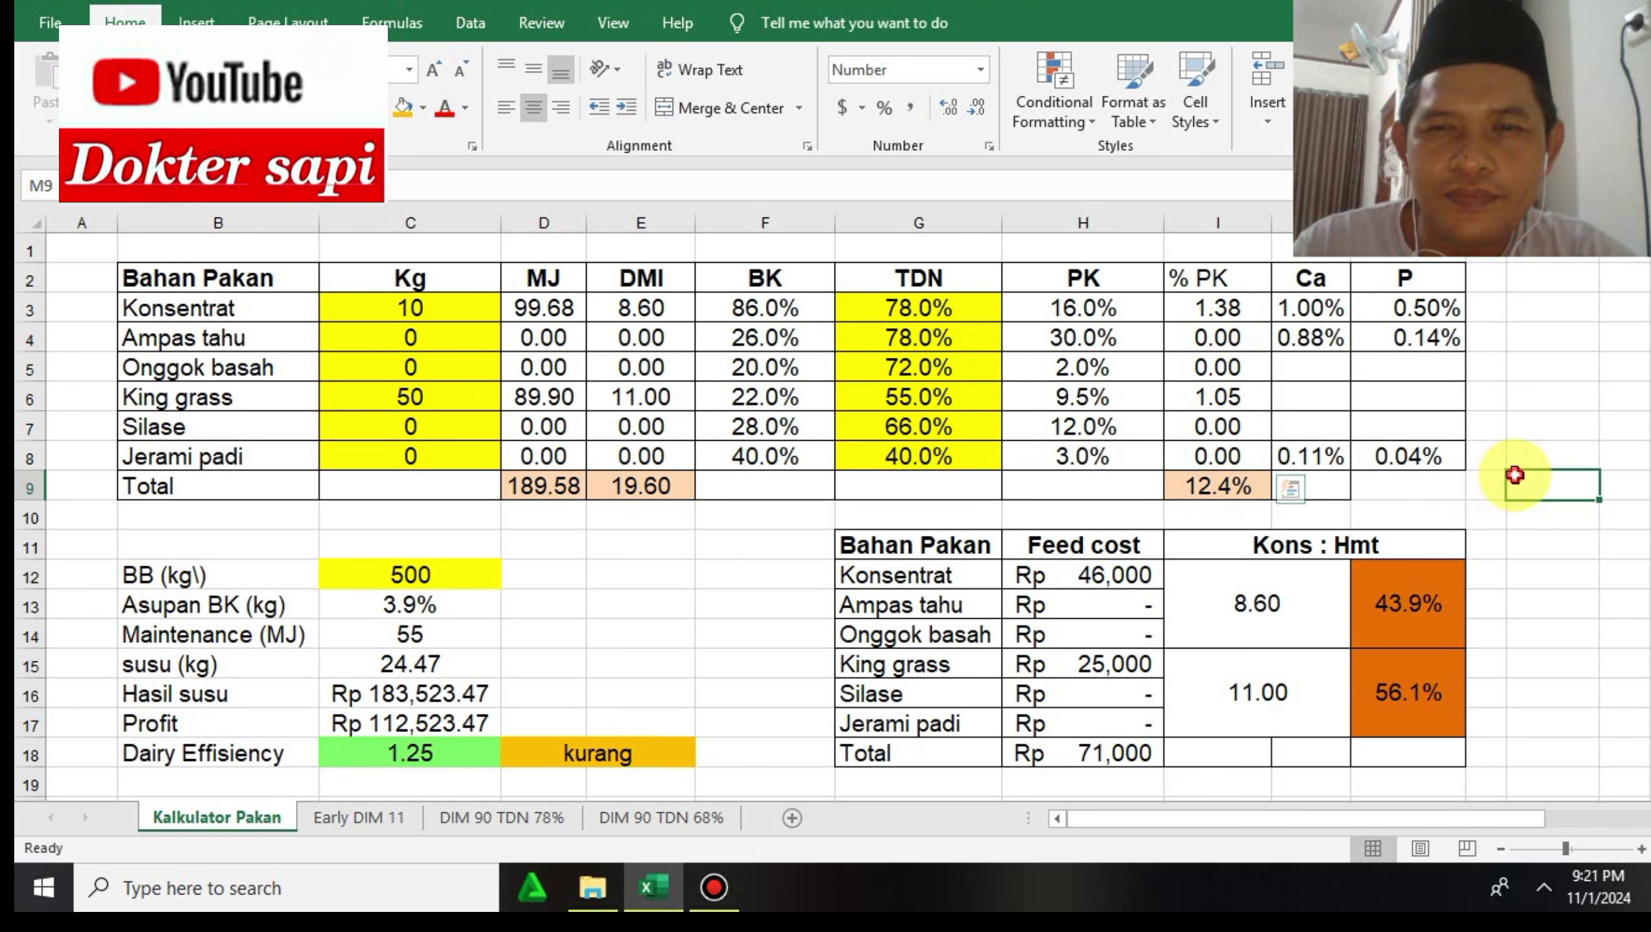
{"action": "left_click", "coordinate": [1201, 486]}
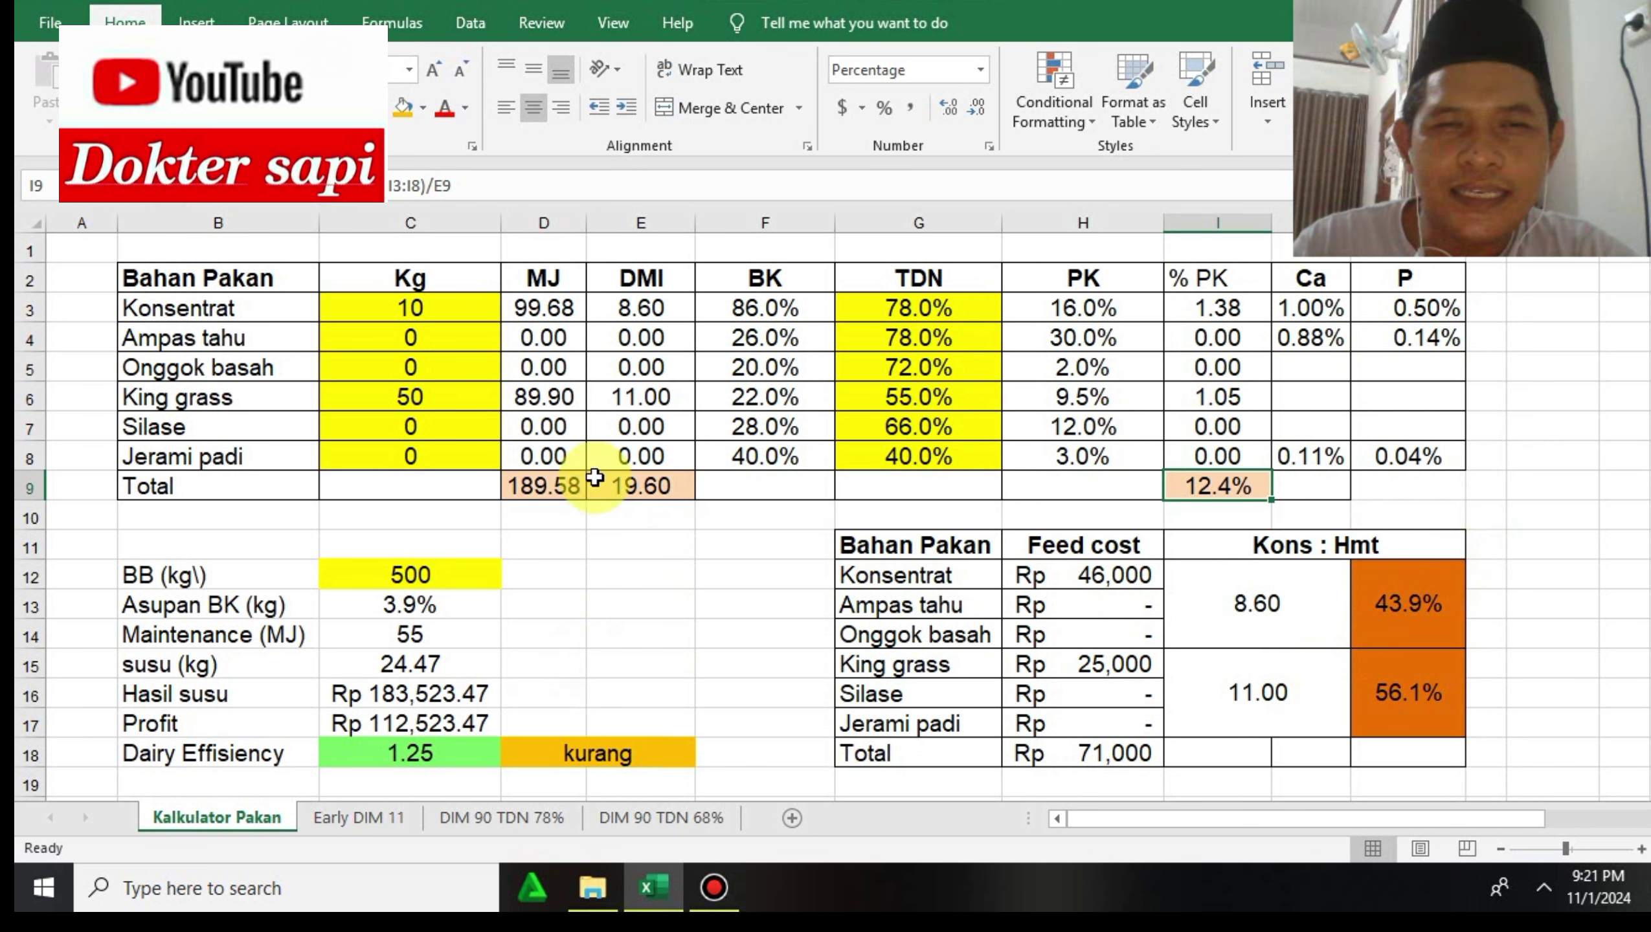
Step: Set the Konsentrat amount to 12 kg and check the milk yield, intake percentage and total crude protein
{"action": "left_click", "coordinate": [469, 312]}
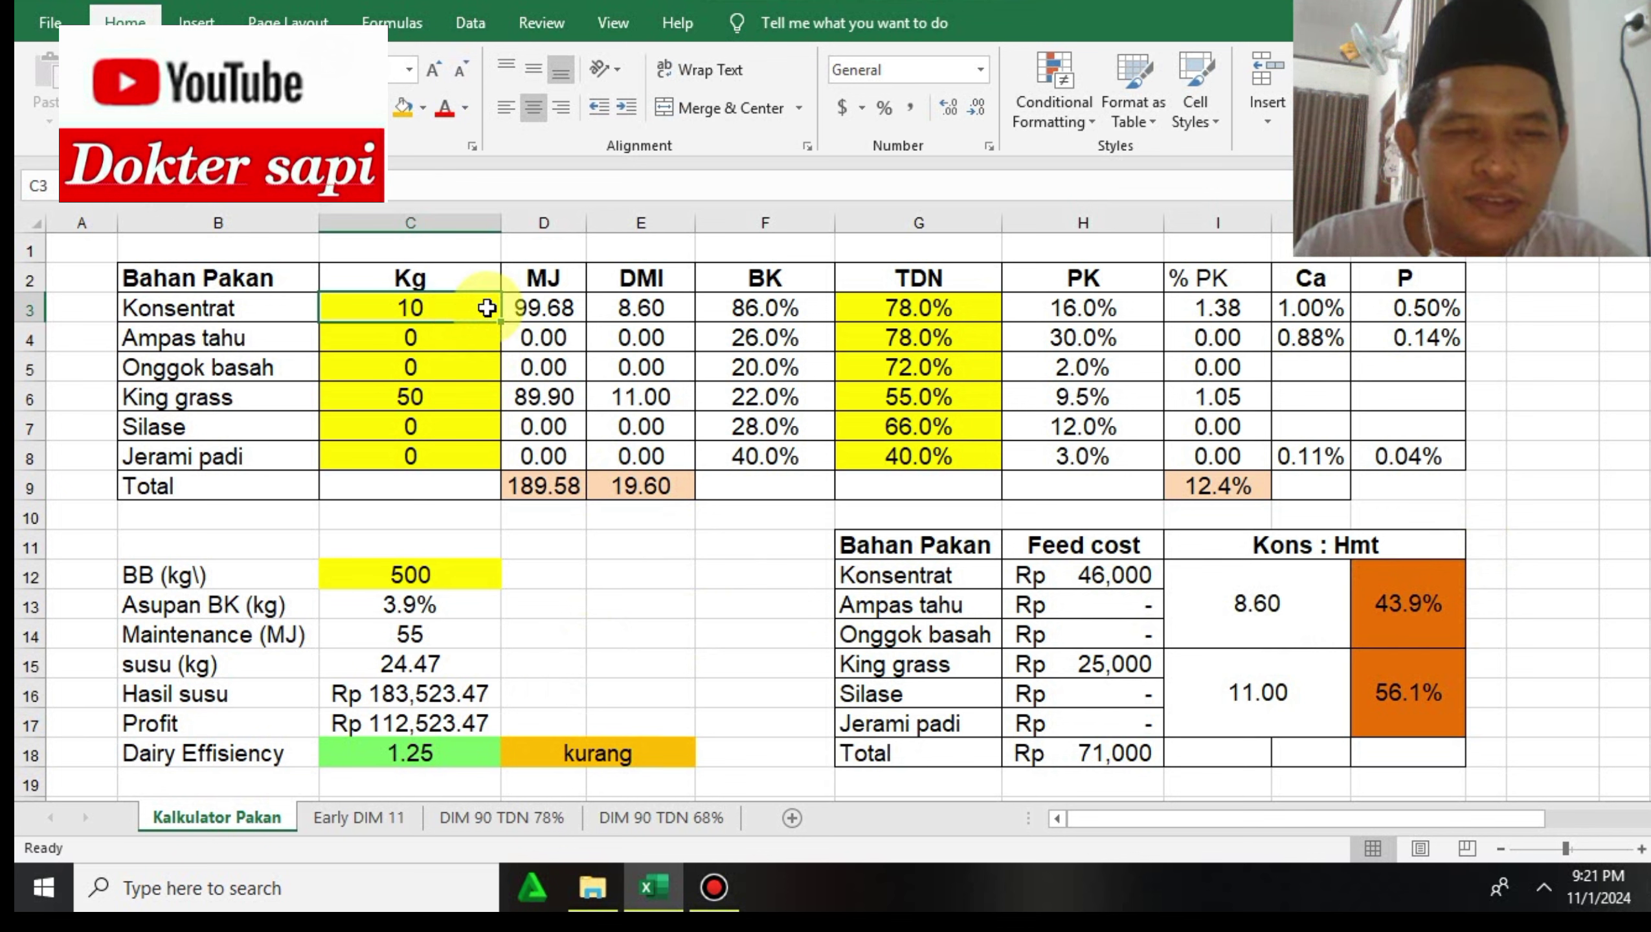
{"action": "type", "text": "12"}
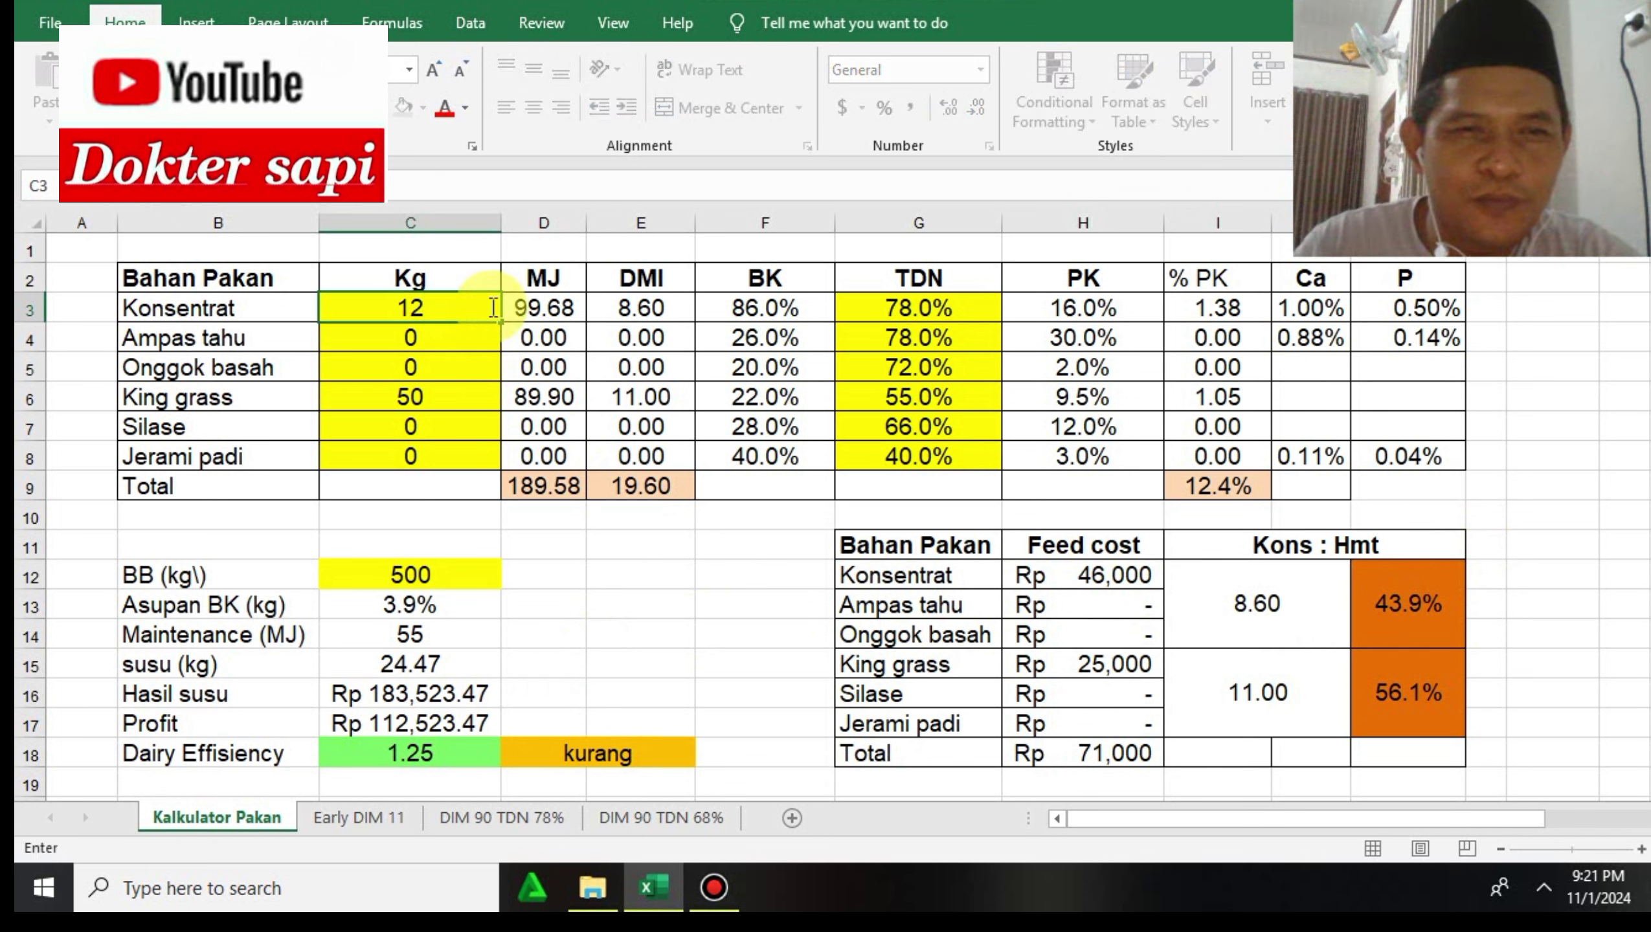
{"action": "left_click", "coordinate": [611, 558]}
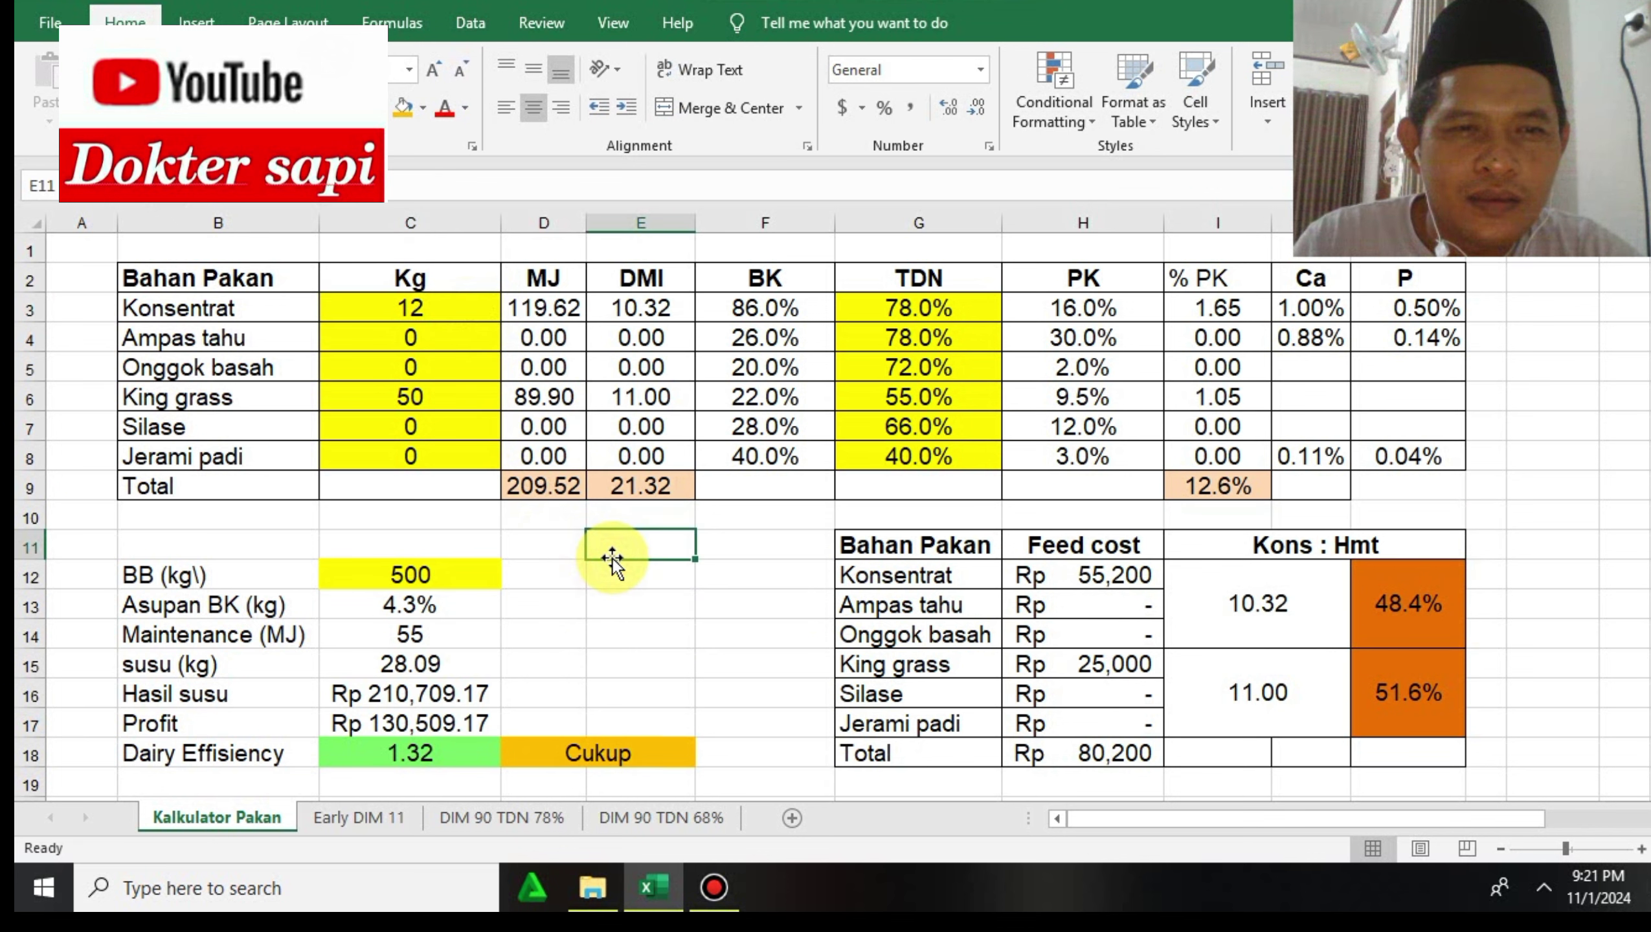
{"action": "left_click", "coordinate": [467, 672]}
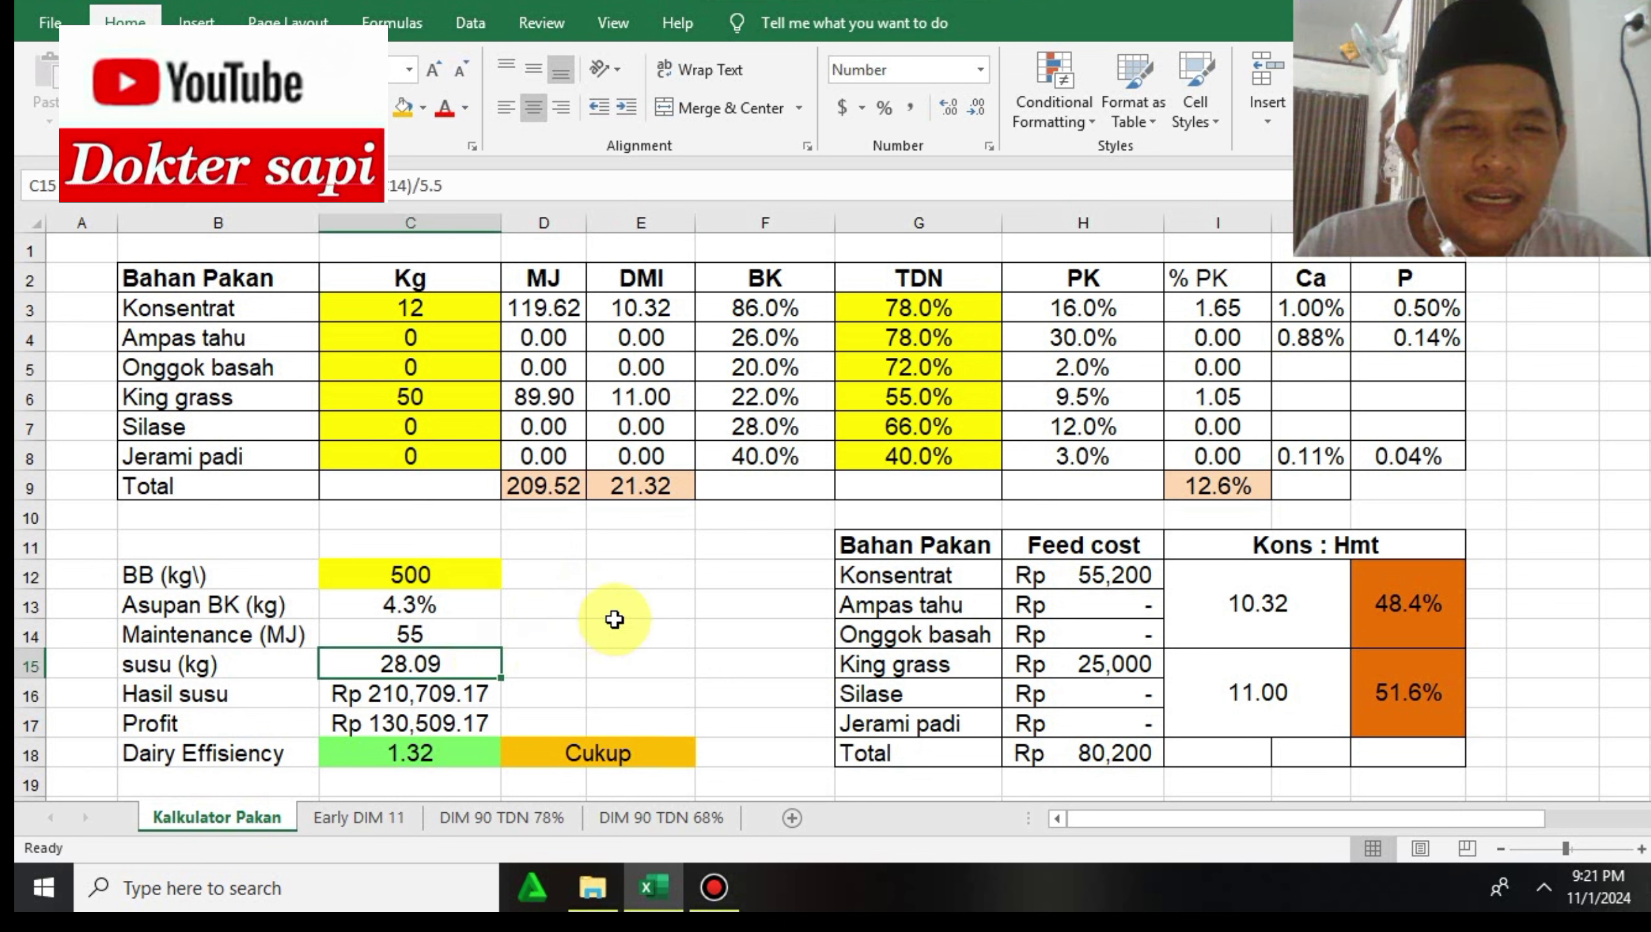
{"action": "left_click", "coordinate": [461, 618]}
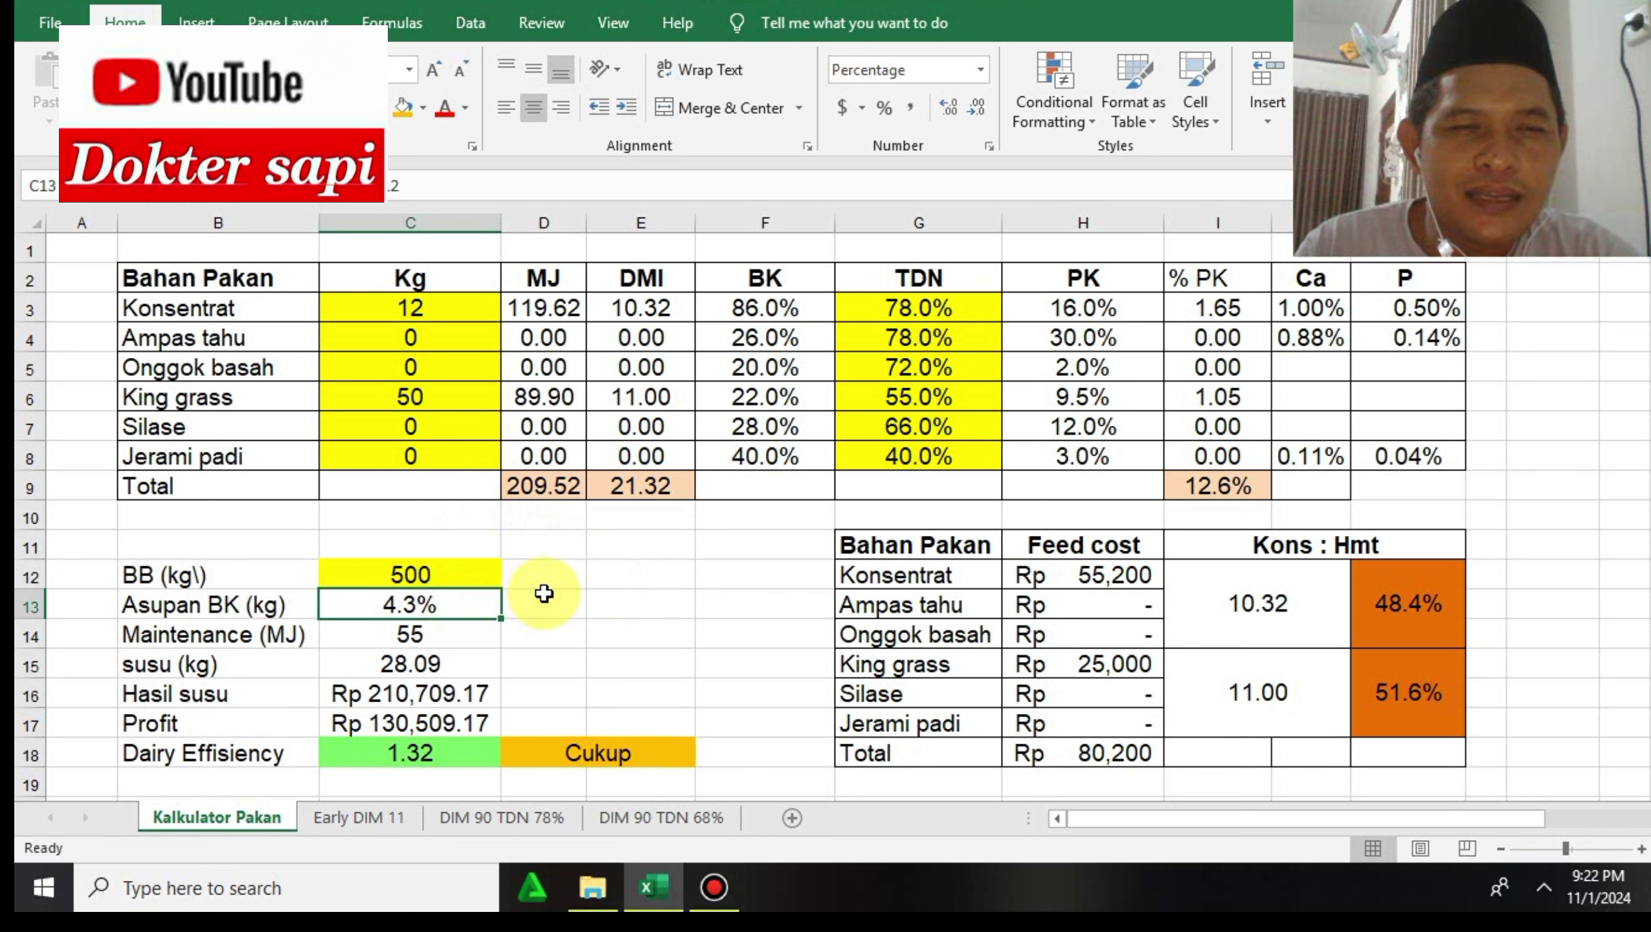
{"action": "left_click", "coordinate": [1246, 479]}
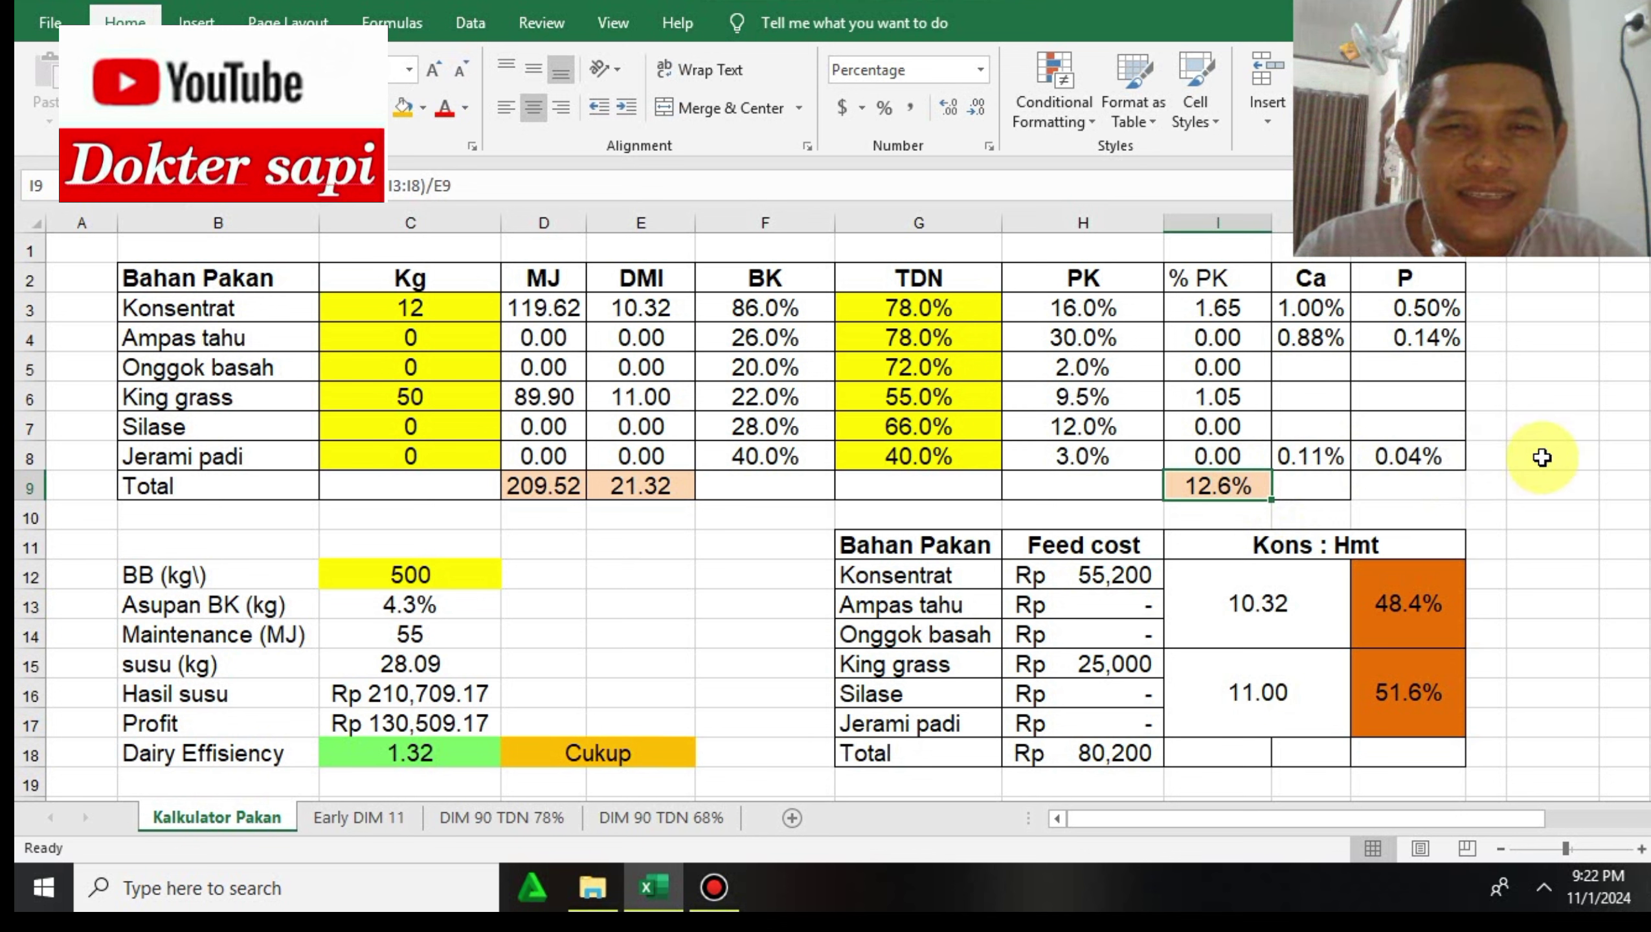
Step: Set the Ampas tahu amount to 10 kg and check the total crude protein, intake percentage and milk yield
{"action": "left_click", "coordinate": [480, 338]}
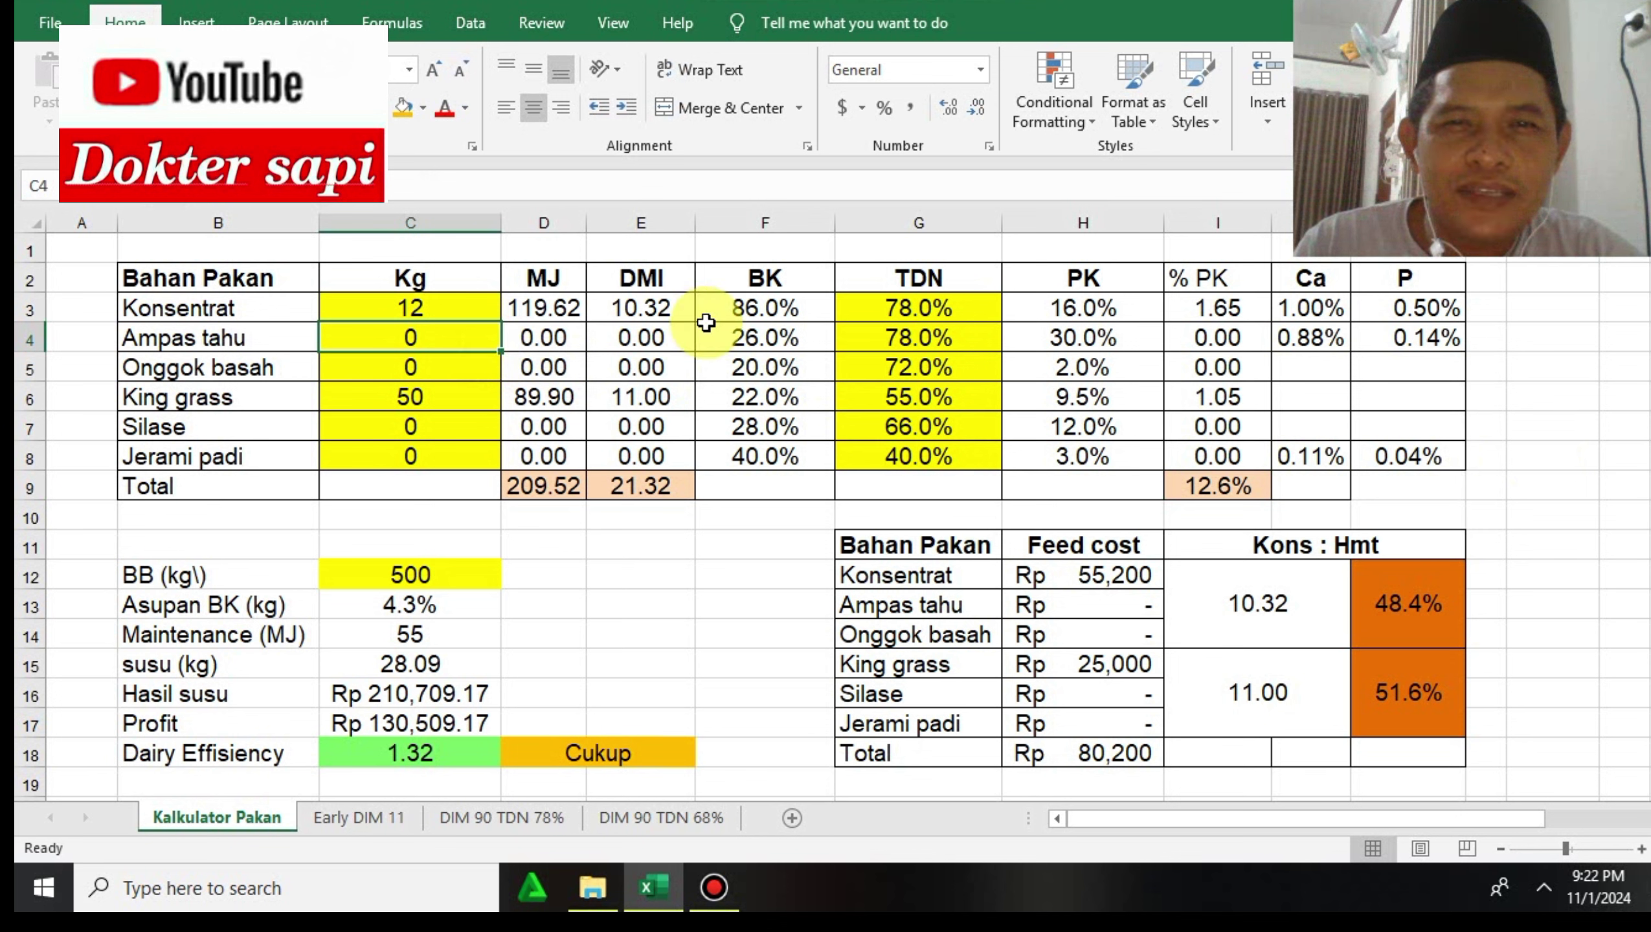
{"action": "left_click", "coordinate": [1029, 347]}
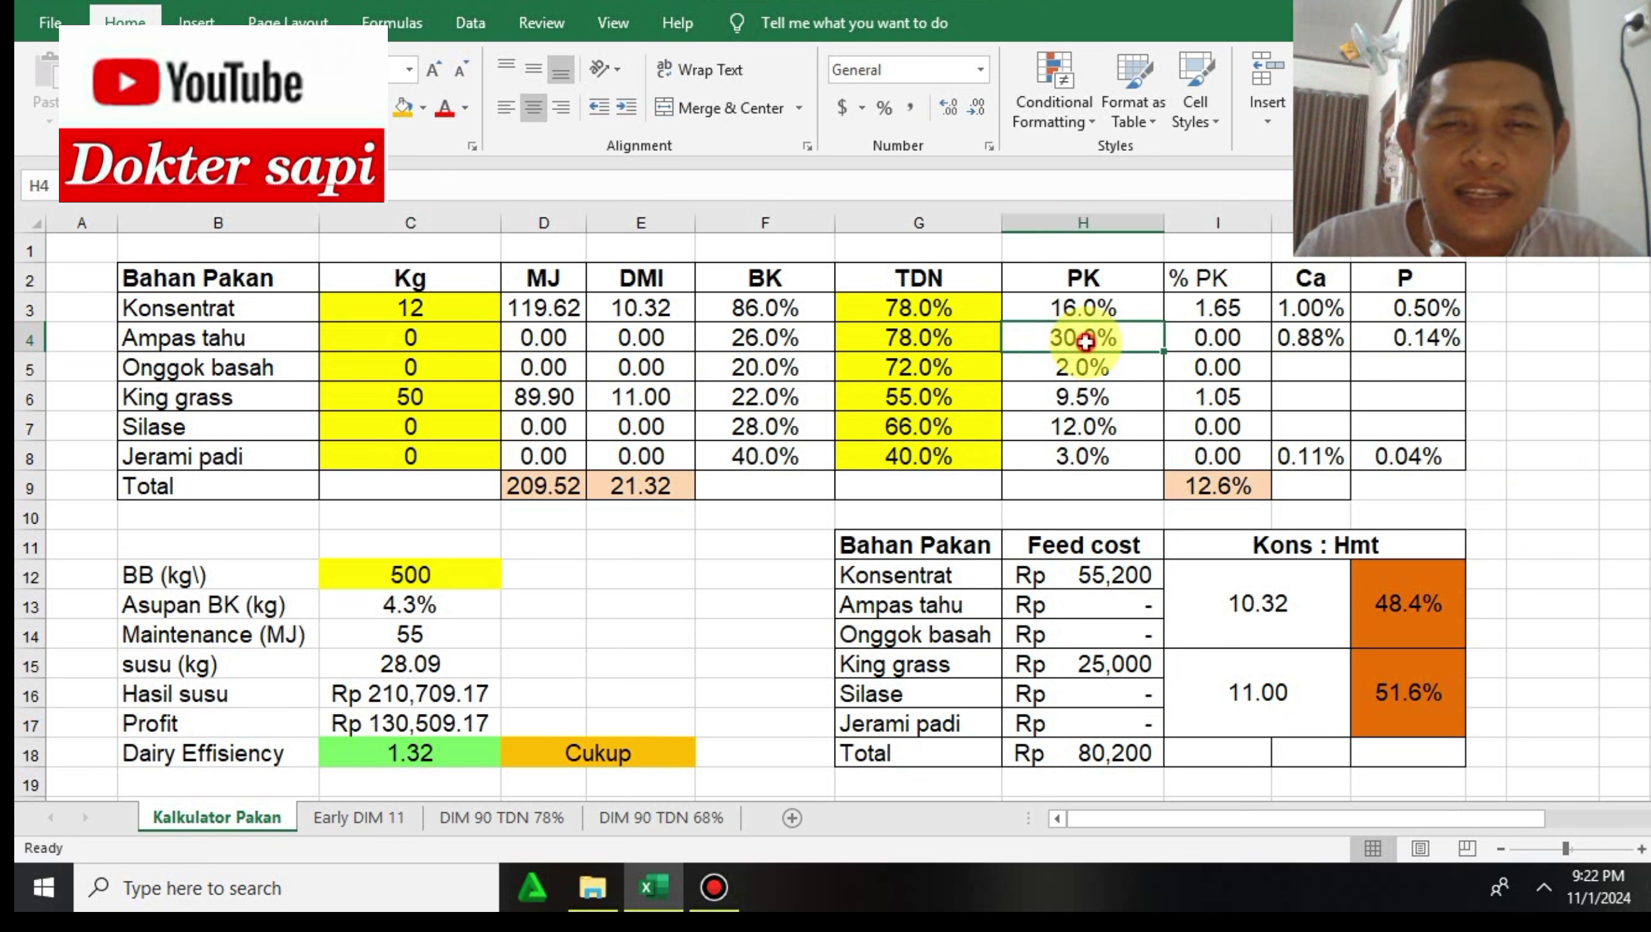
{"action": "left_click", "coordinate": [436, 334]}
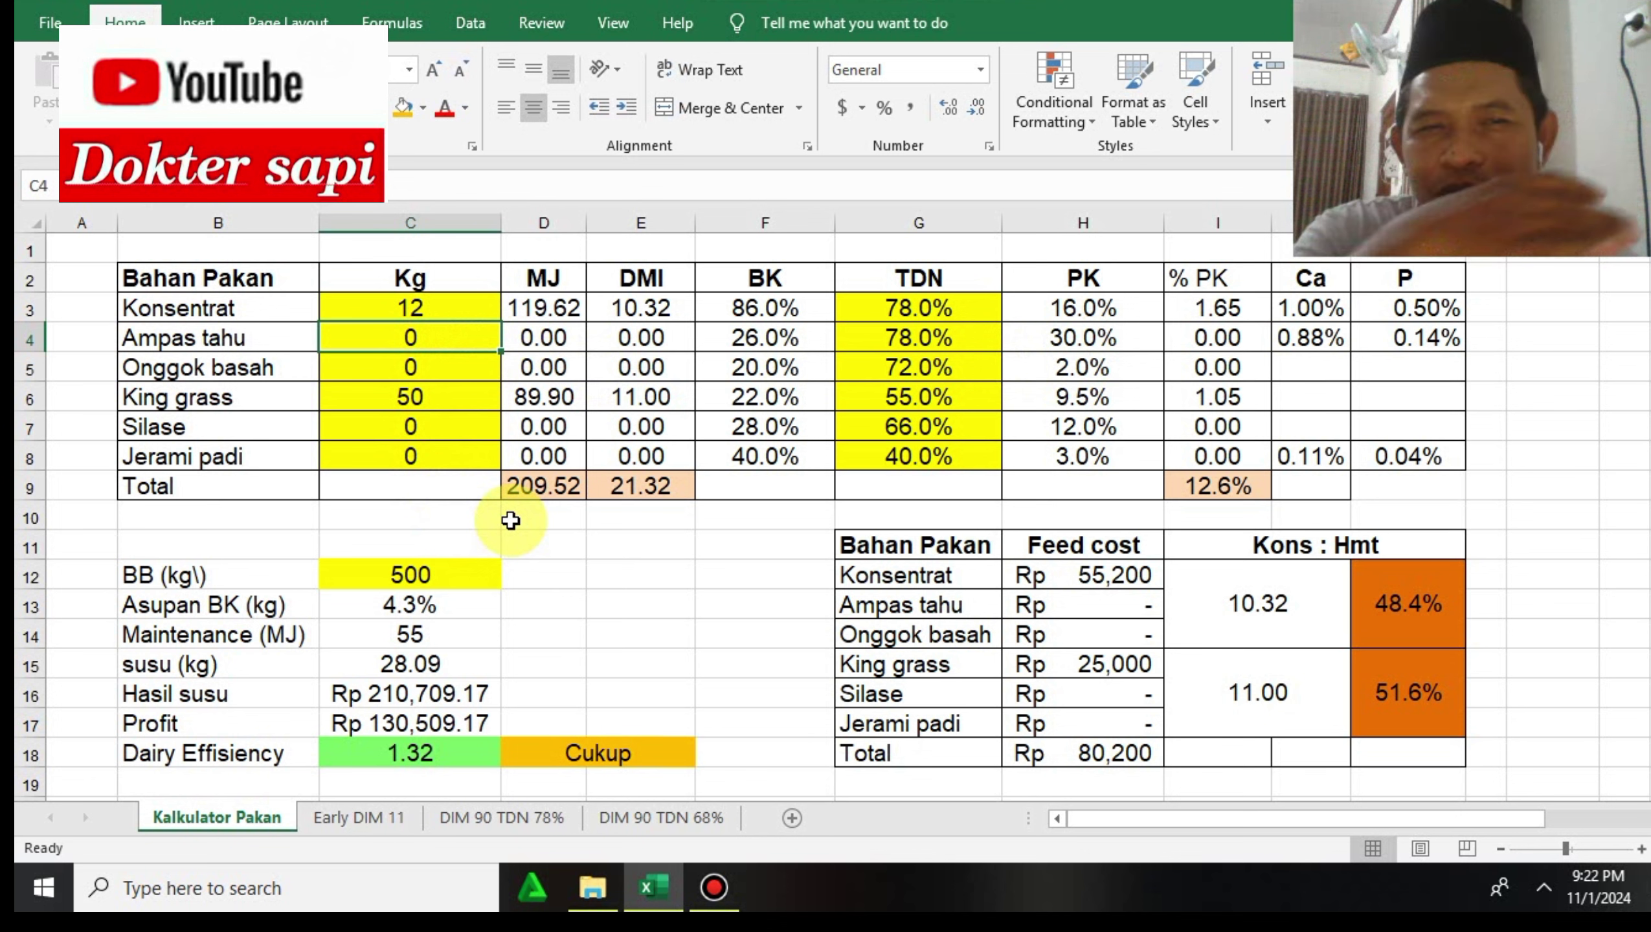
{"action": "type", "text": "1"}
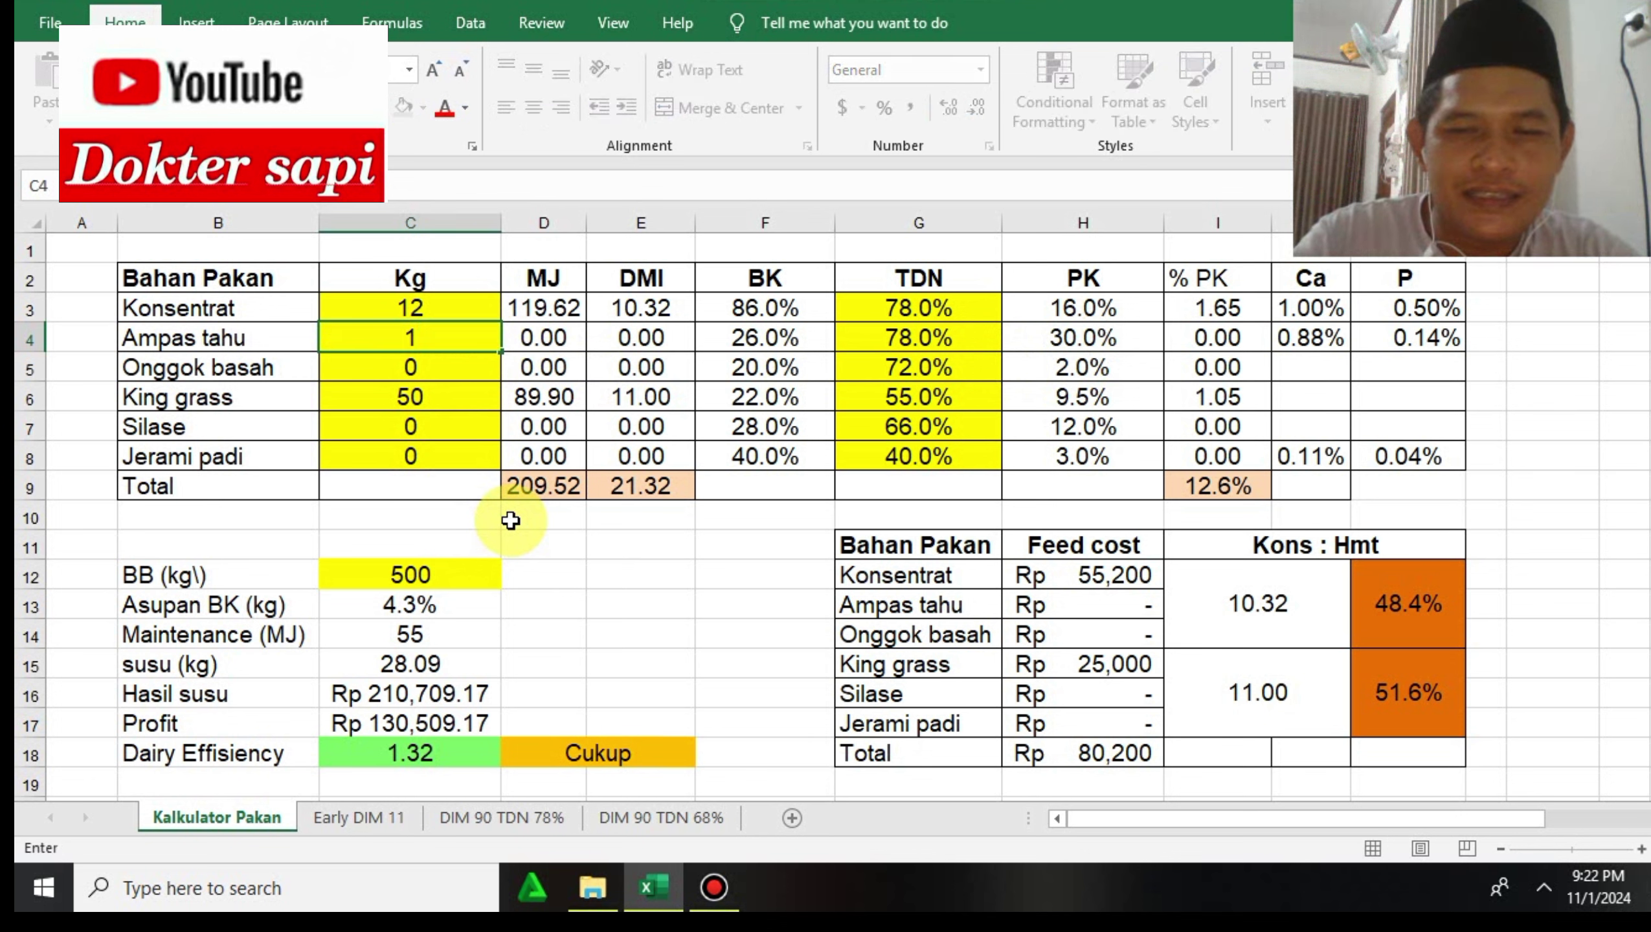
{"action": "type", "text": "0"}
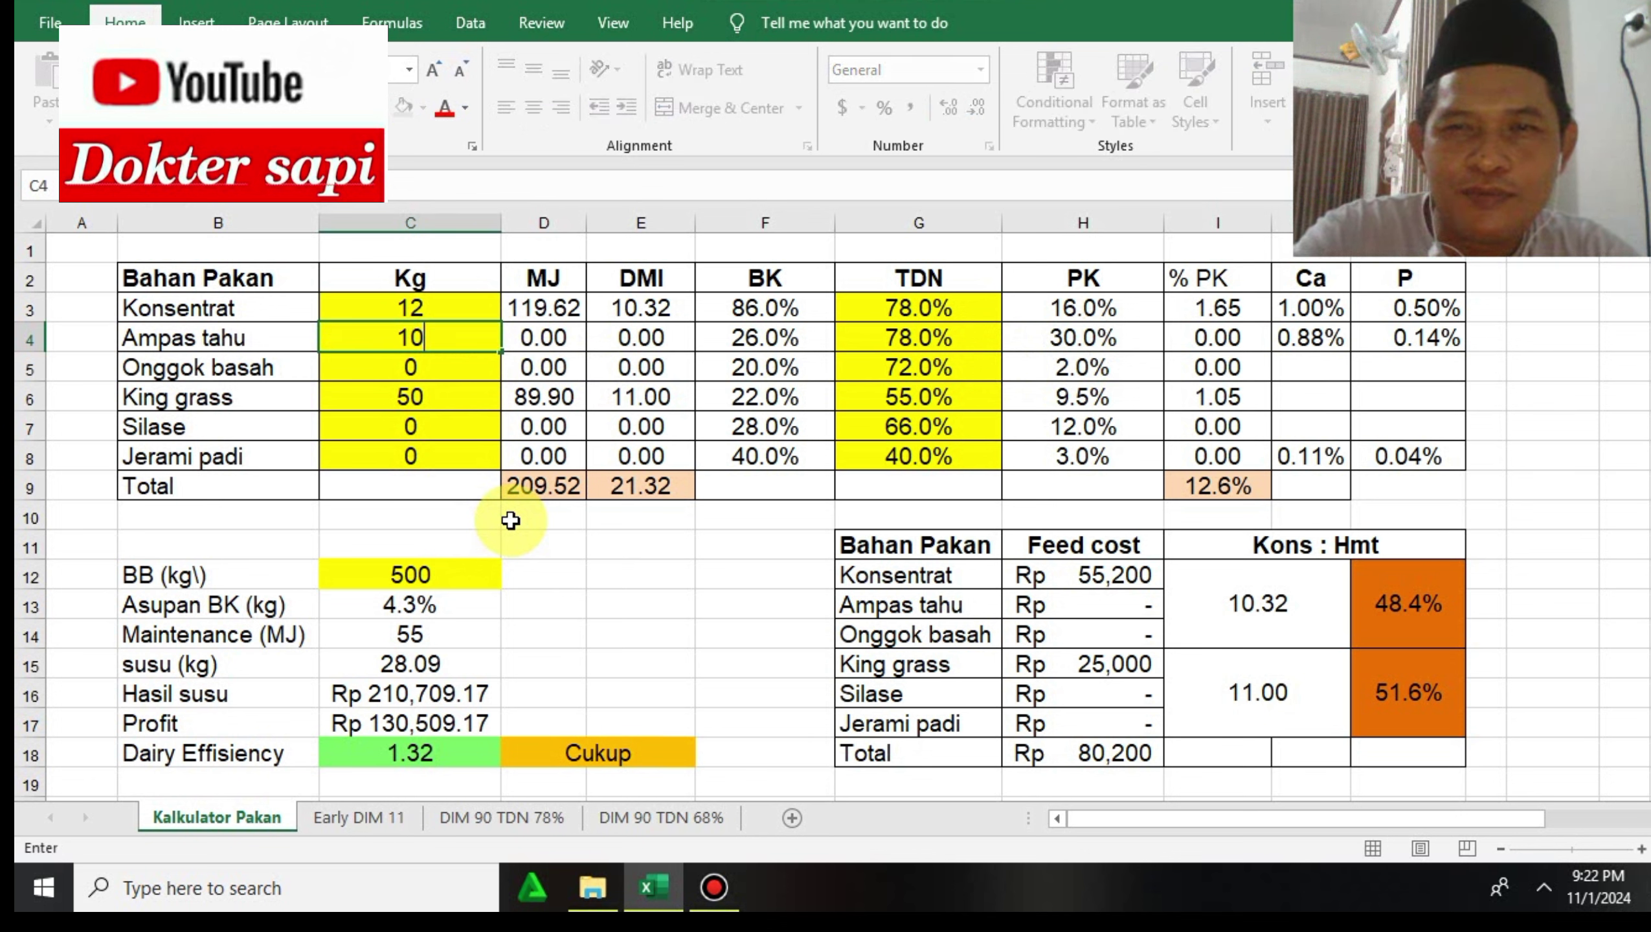
{"action": "left_click", "coordinate": [1242, 490]}
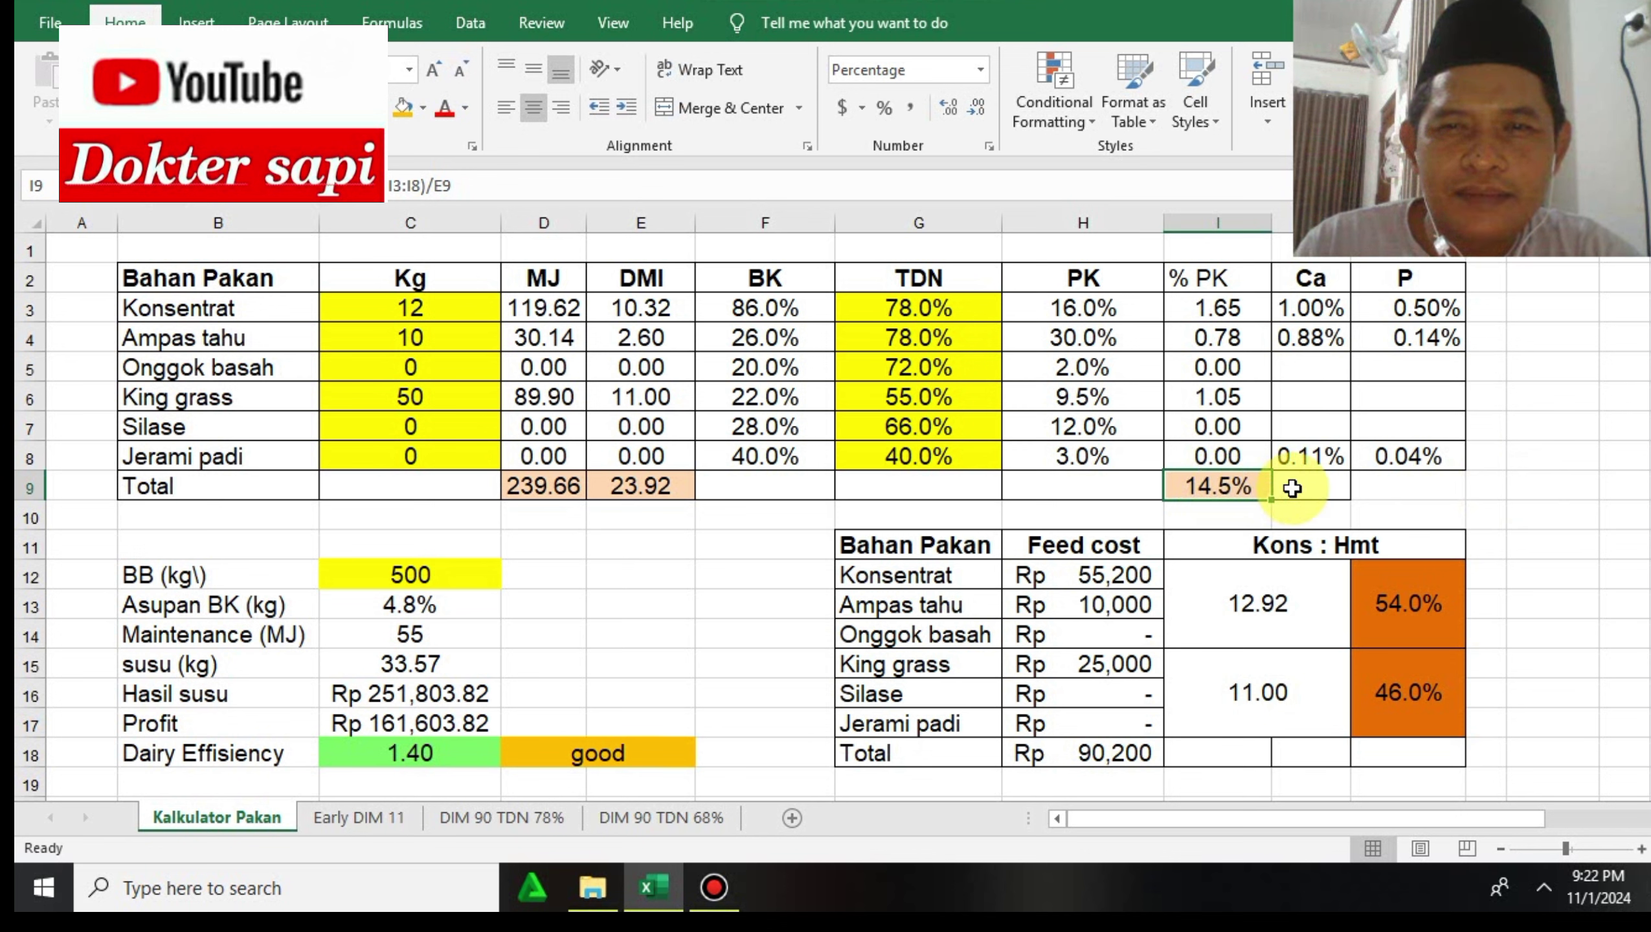
{"action": "left_click", "coordinate": [464, 611]}
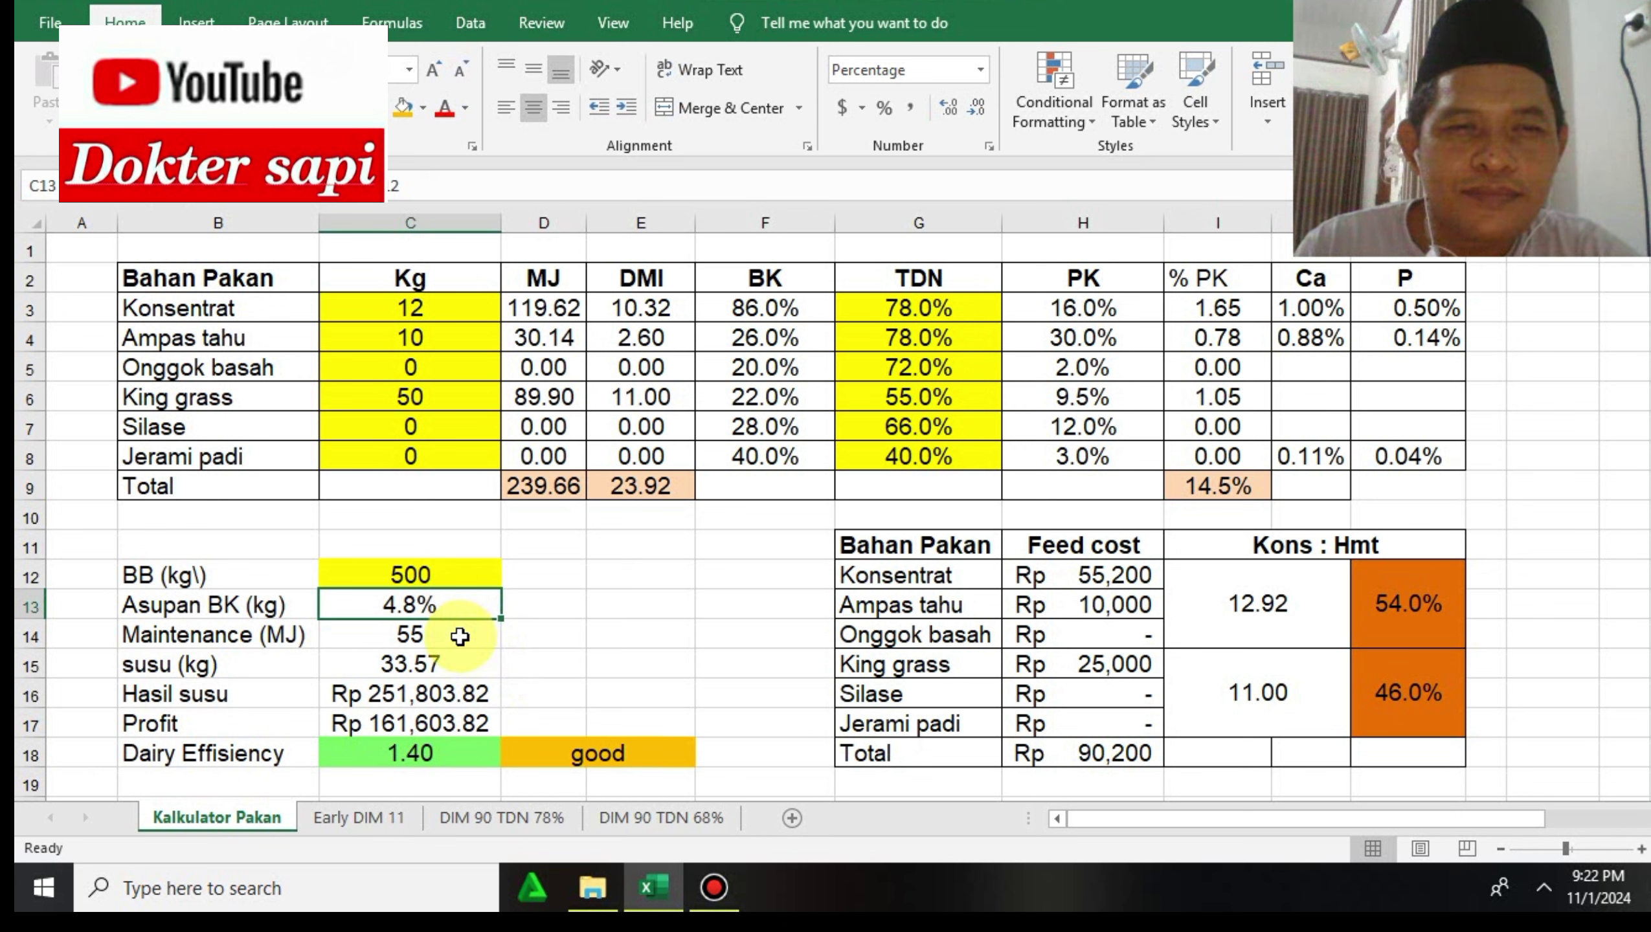
{"action": "left_click", "coordinate": [443, 667]}
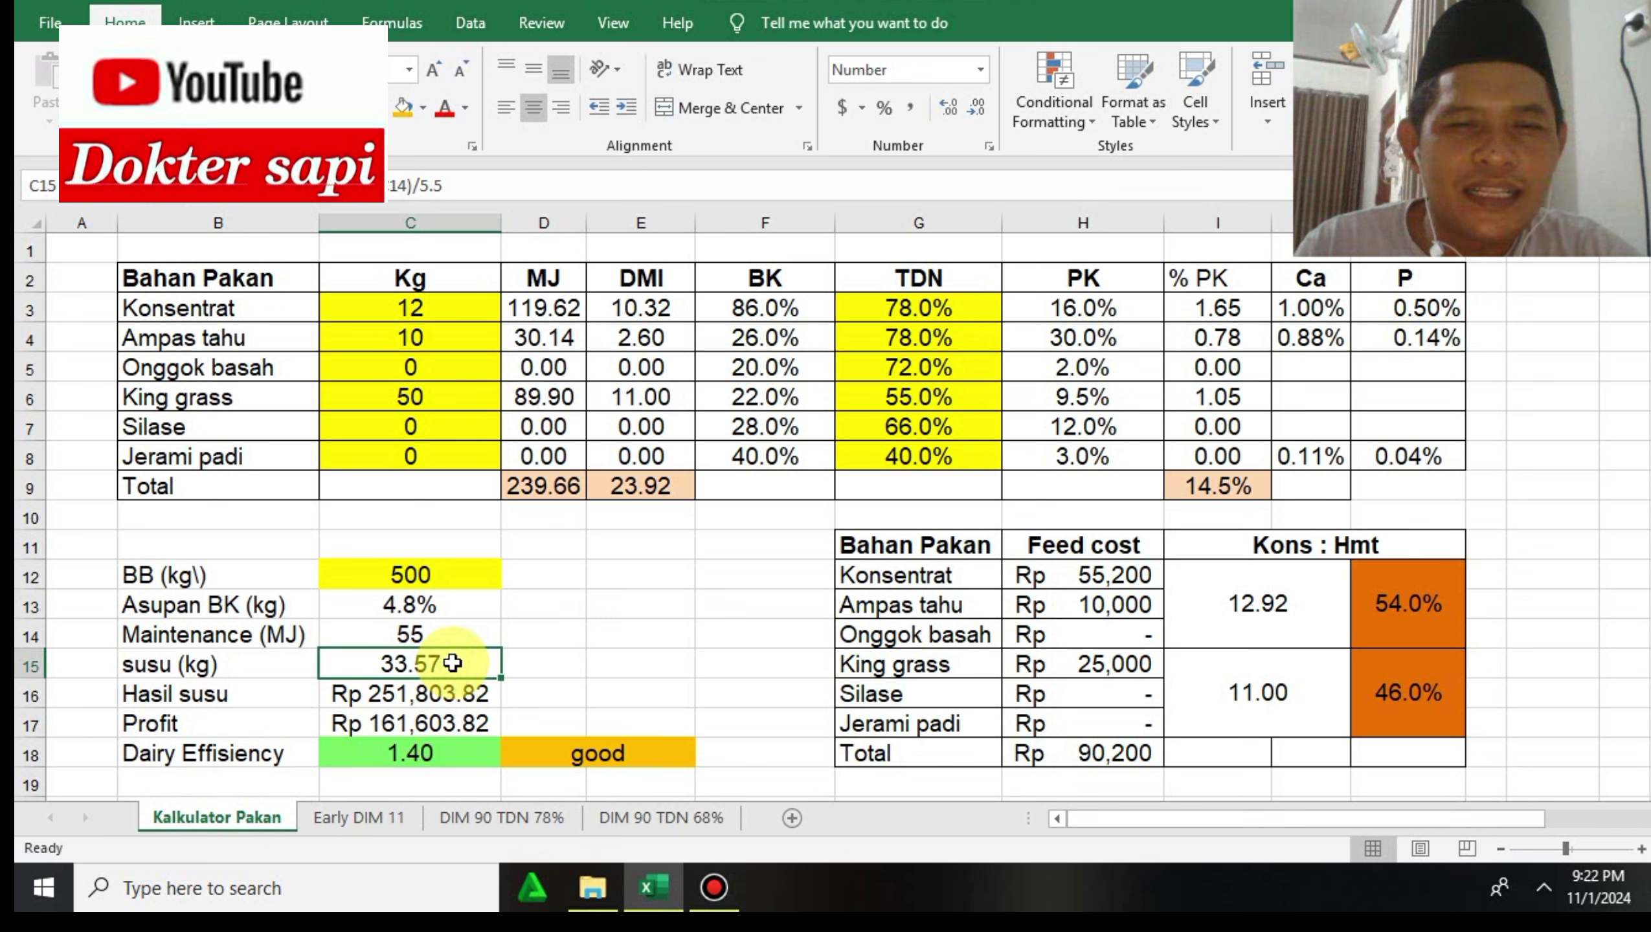
Step: Set the Ampas tahu amount back to 0 kg
{"action": "left_click", "coordinate": [431, 344]}
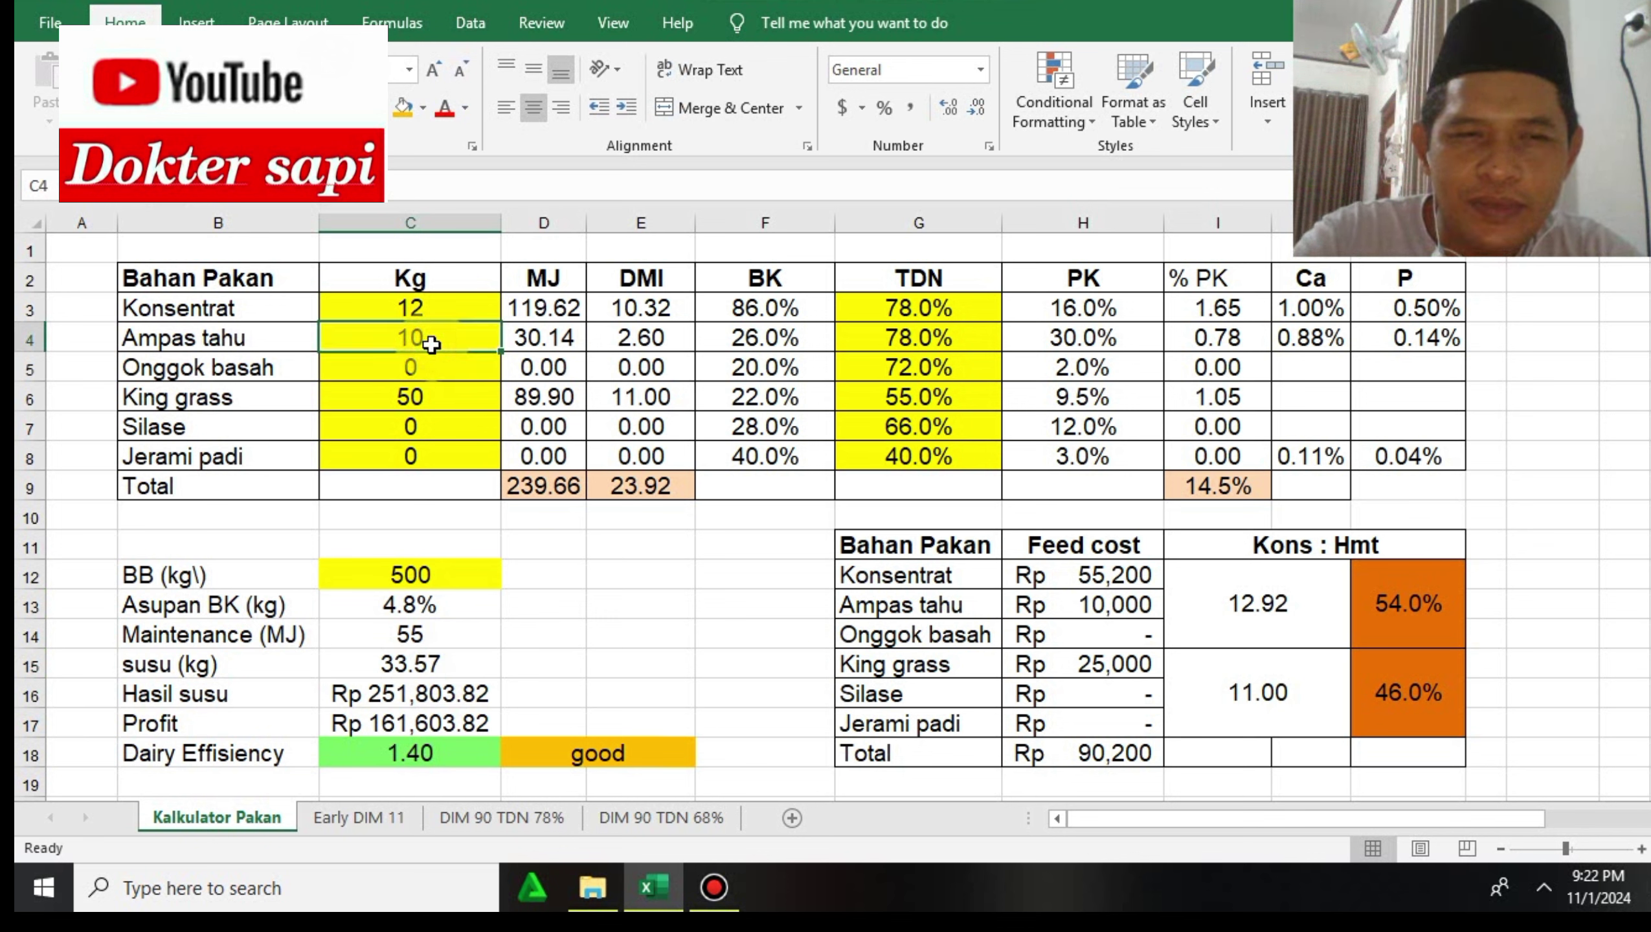
{"action": "type", "text": "0"}
{"action": "key", "text": "Return"}
{"action": "left_click", "coordinate": [672, 628]}
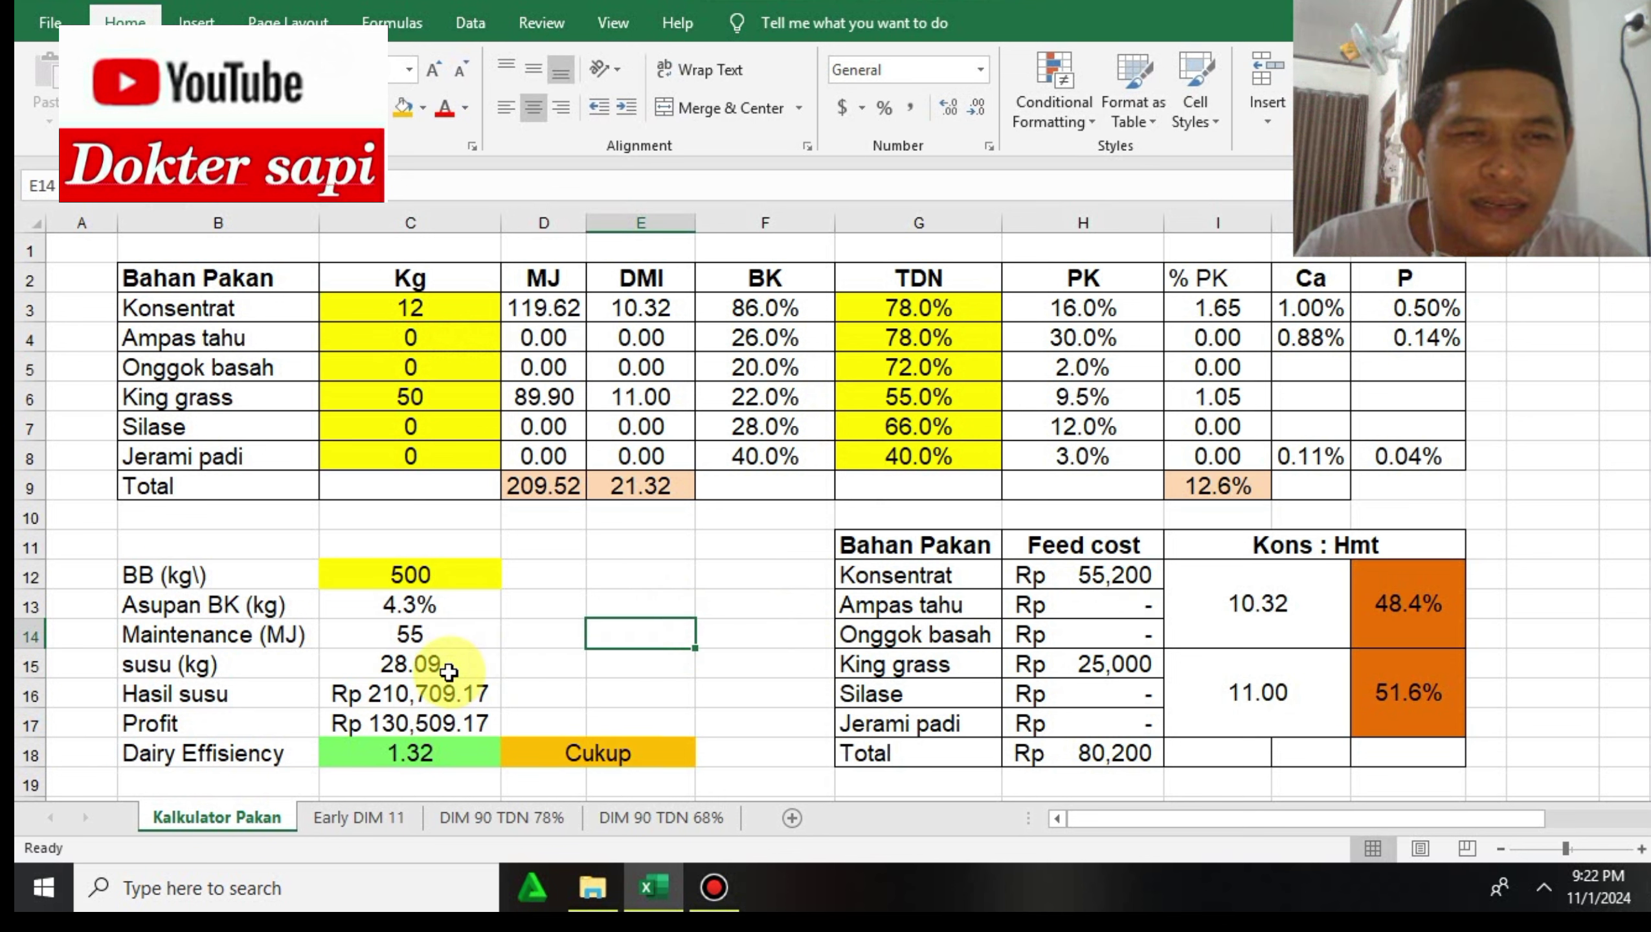
Step: Set the Ampas tahu amount to 10 kg and check the milk yield and profit
{"action": "left_click", "coordinate": [447, 672]}
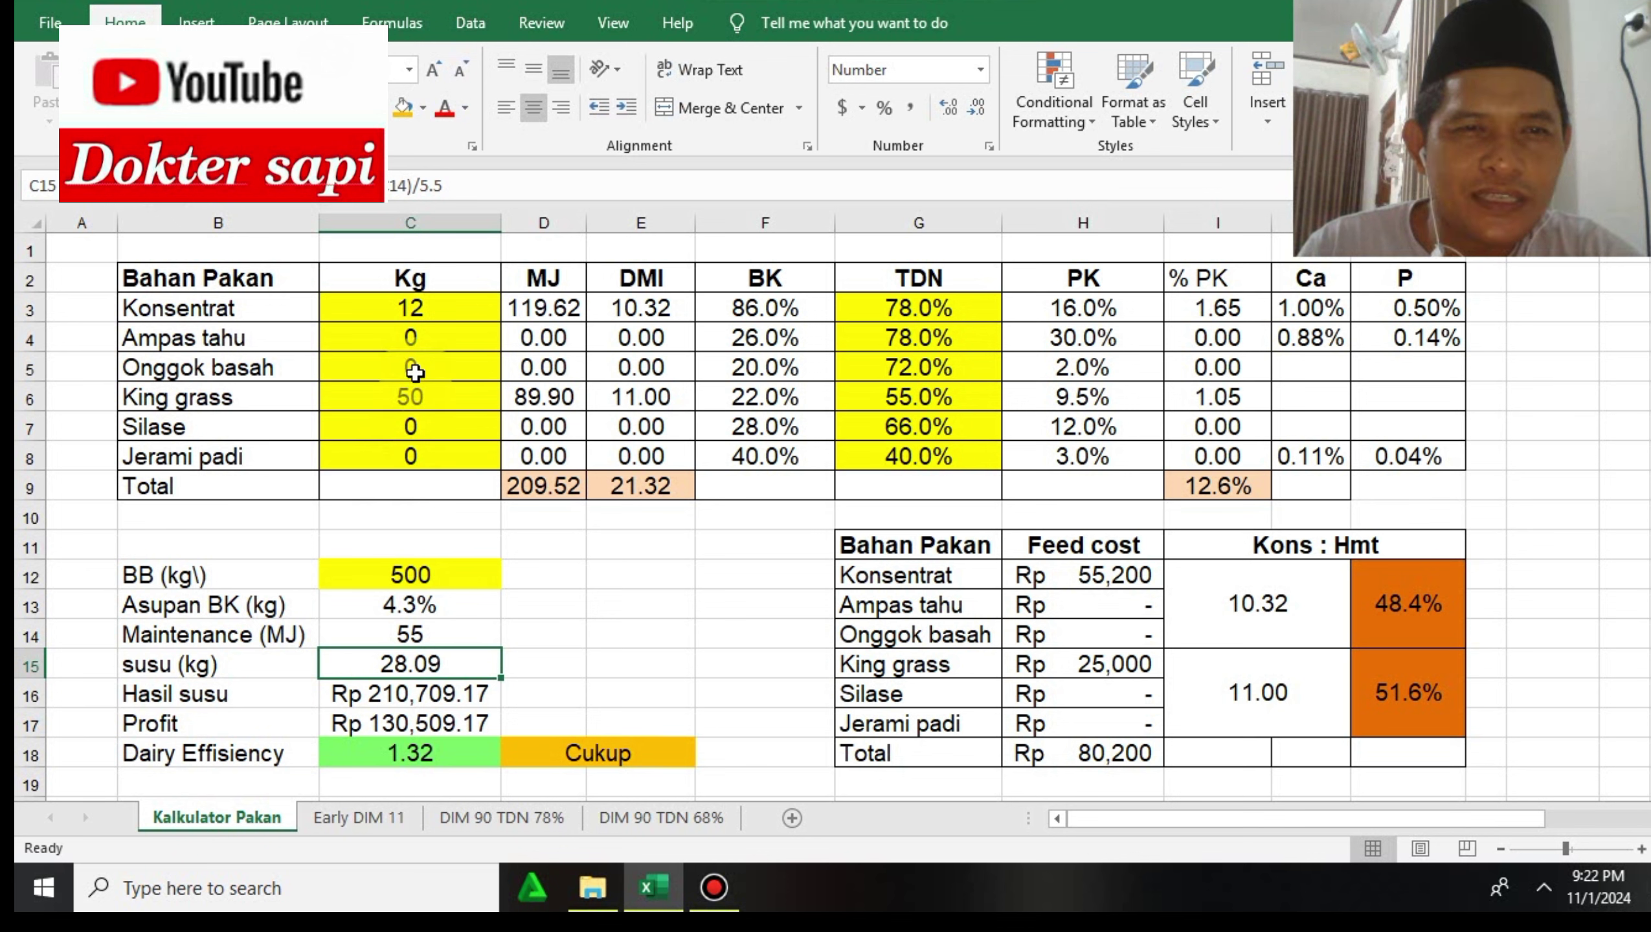
{"action": "left_click", "coordinate": [411, 344]}
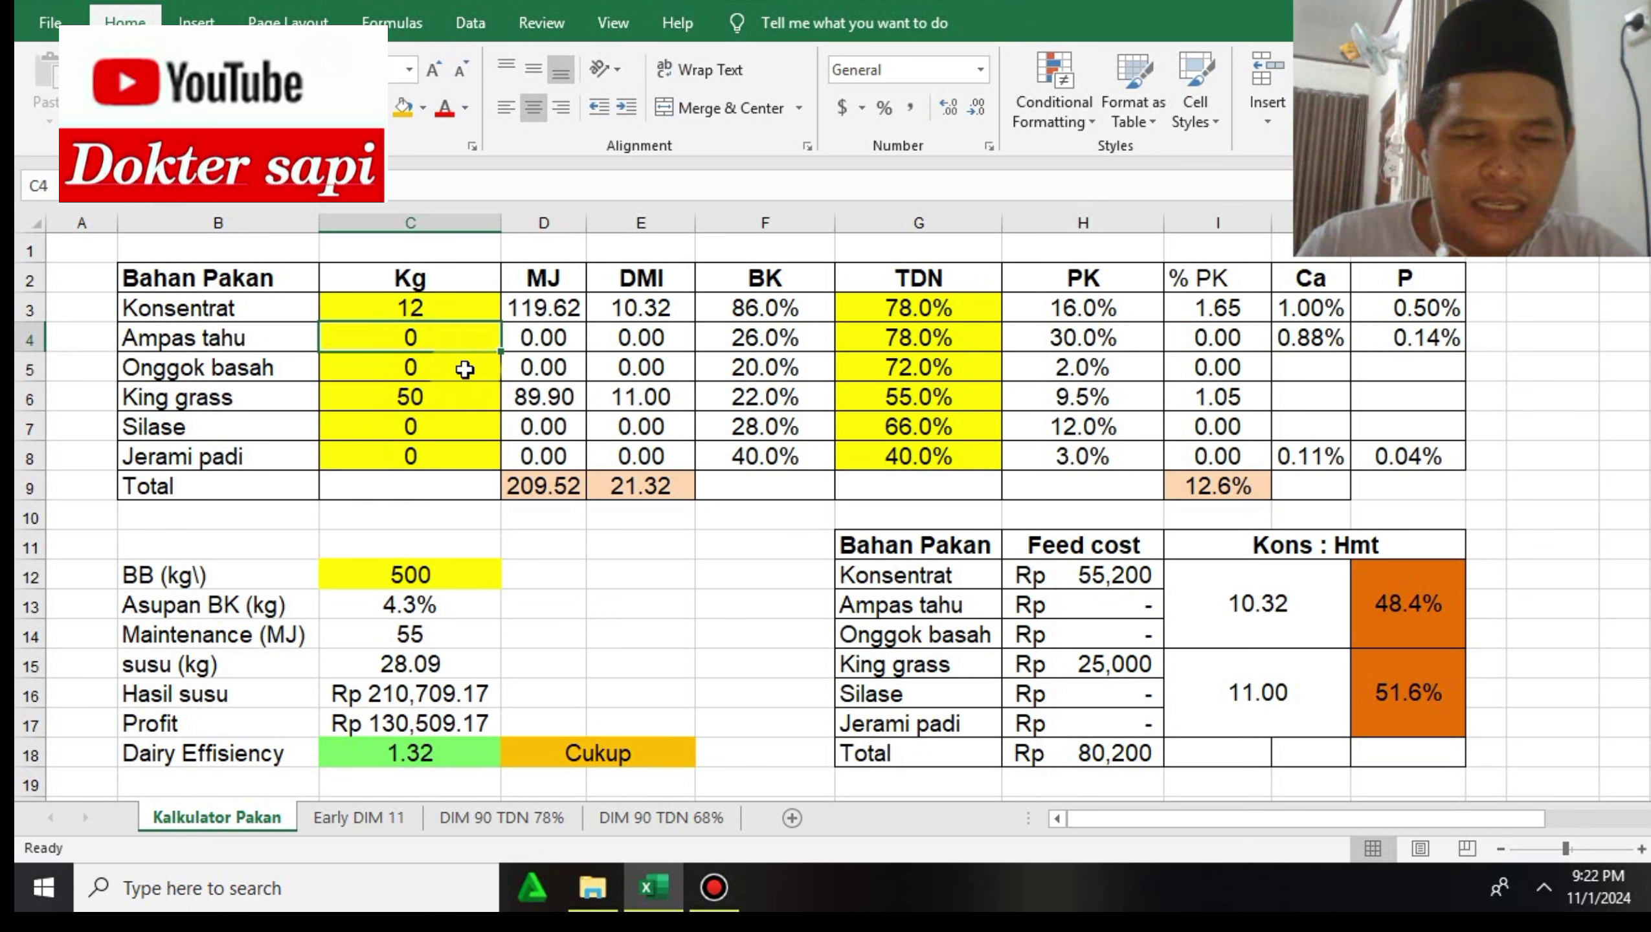
{"action": "type", "text": "1"}
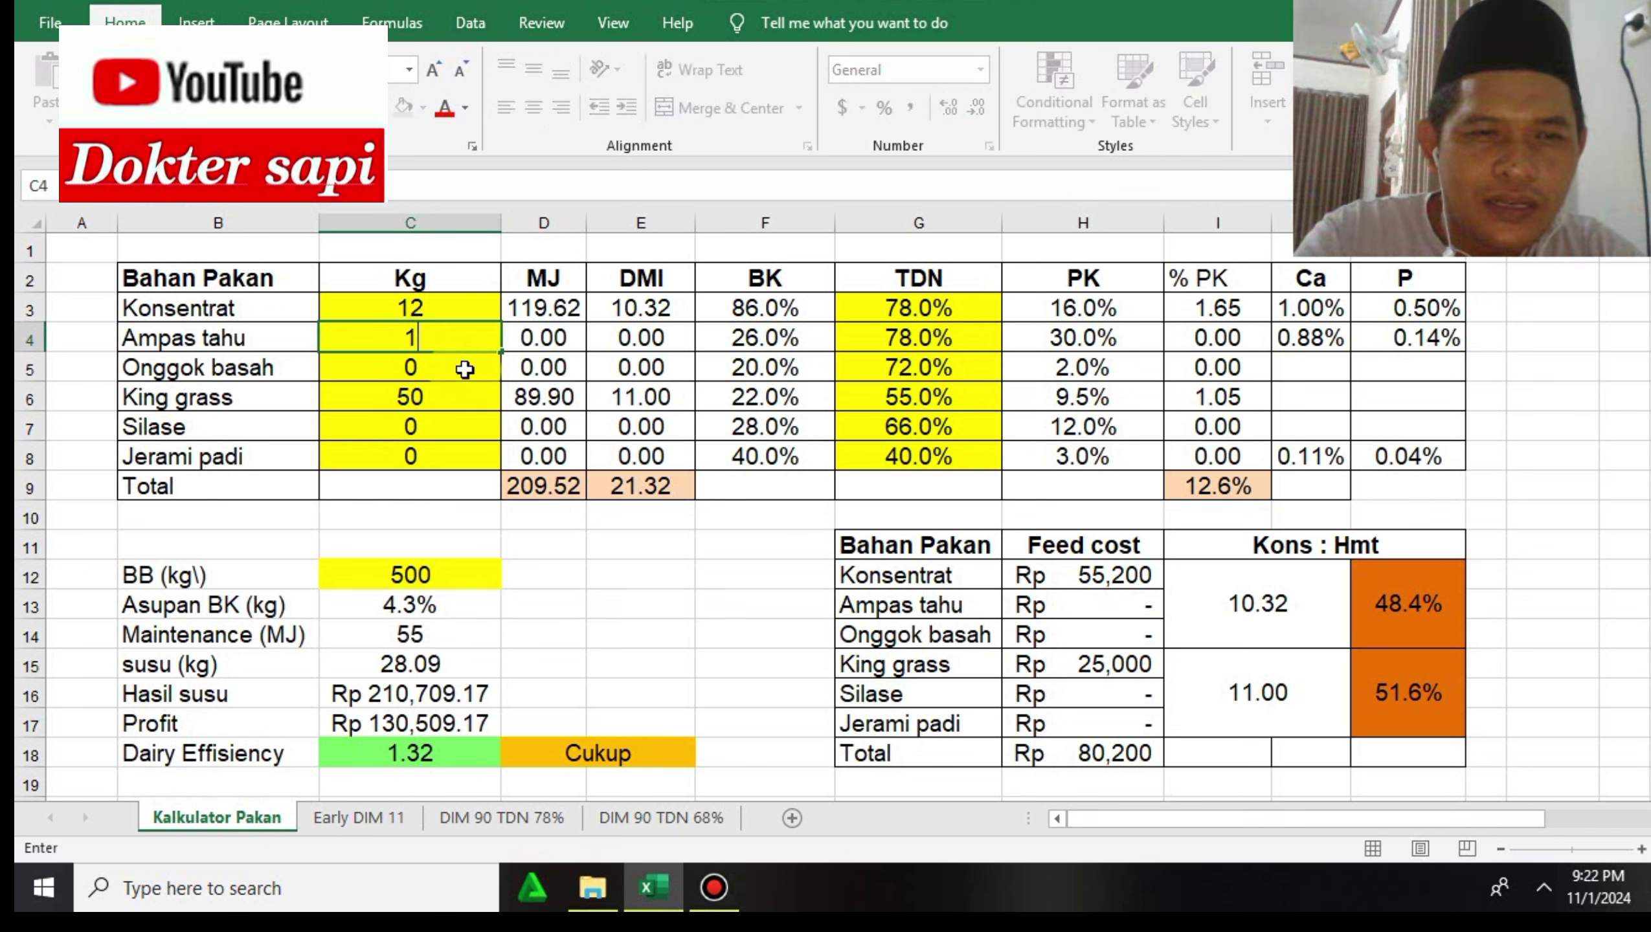
{"action": "type", "text": "0"}
{"action": "left_click", "coordinate": [461, 659]}
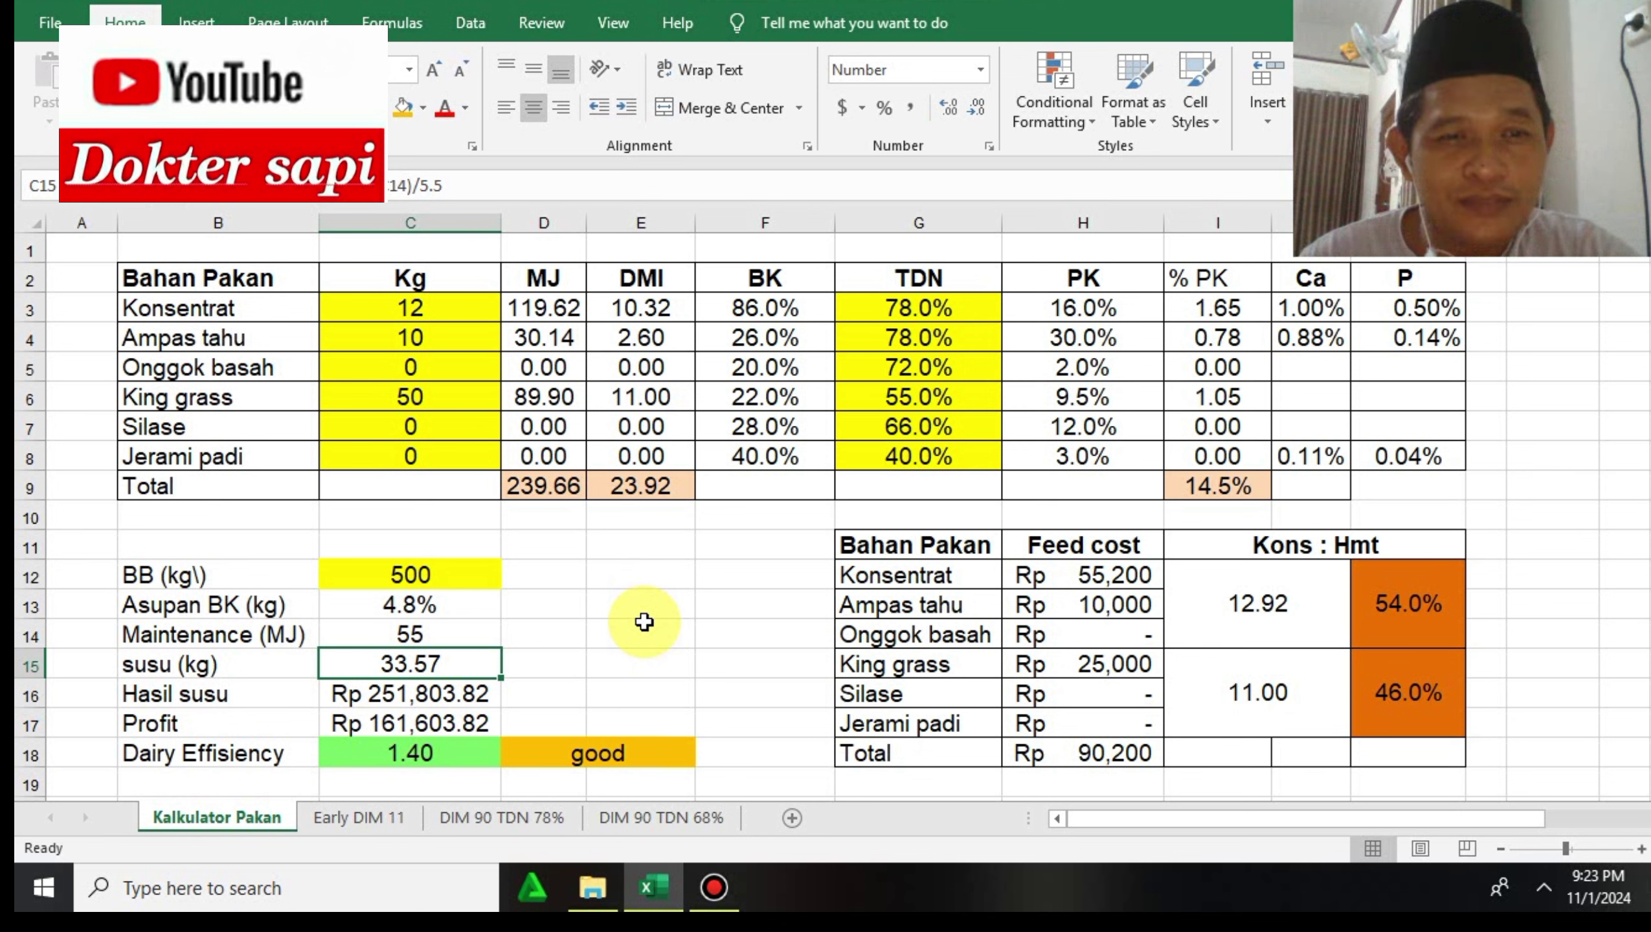
{"action": "left_click", "coordinate": [470, 718]}
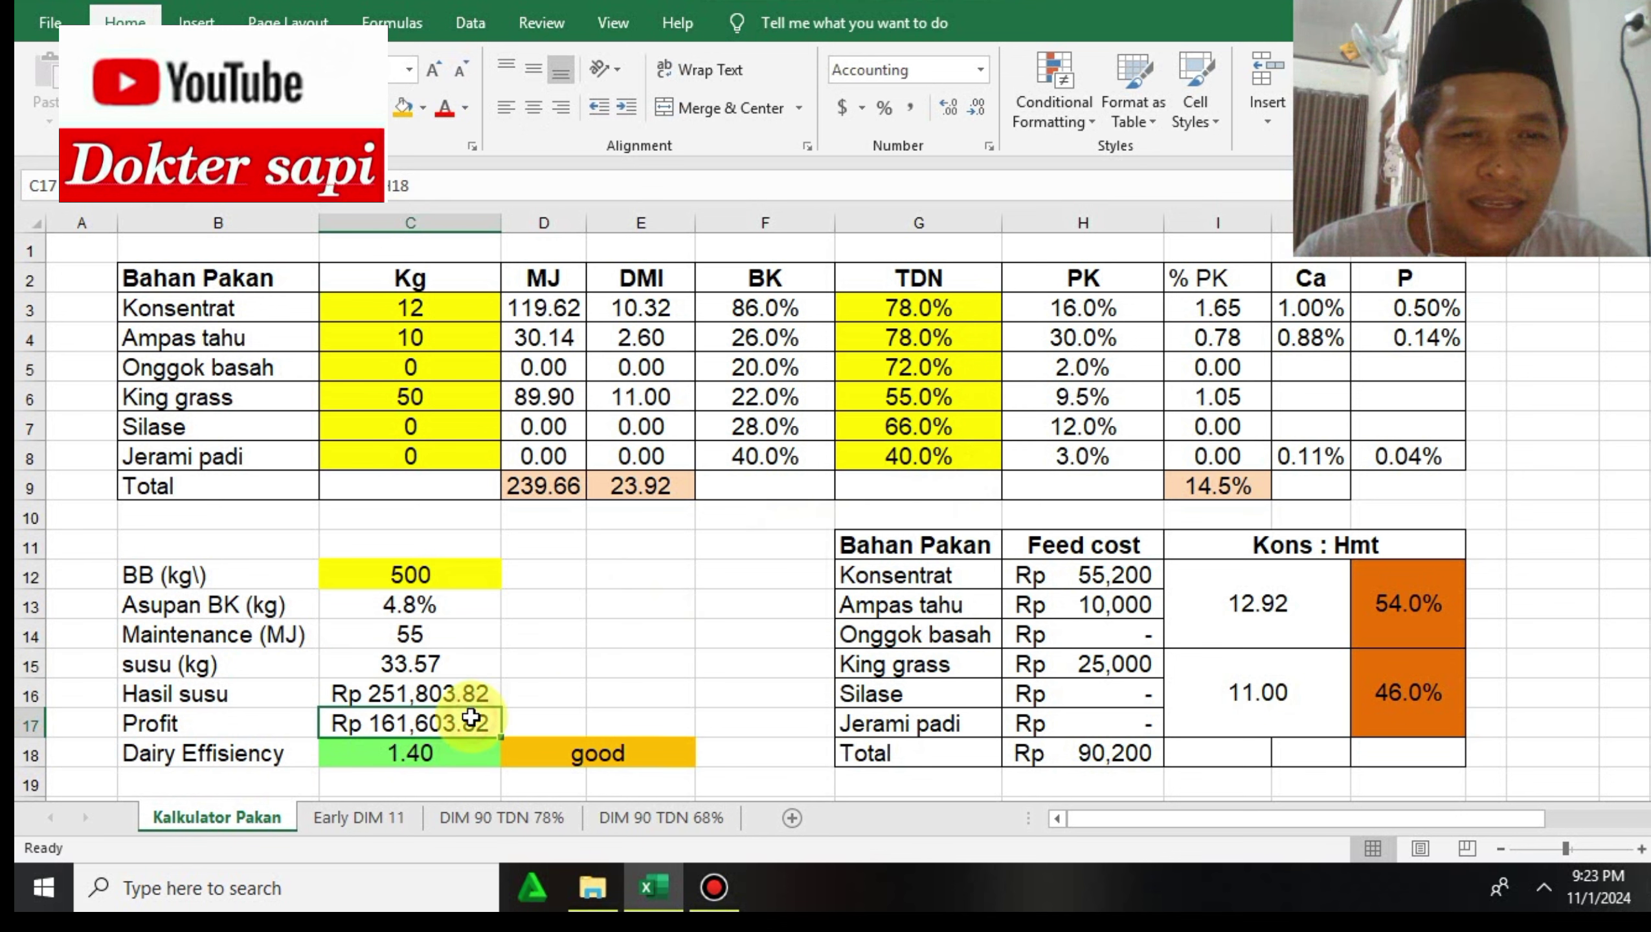
Step: Set the Ampas tahu amount back to 0 kg and check the Dairy Effisiency rating
{"action": "left_click", "coordinate": [432, 339]}
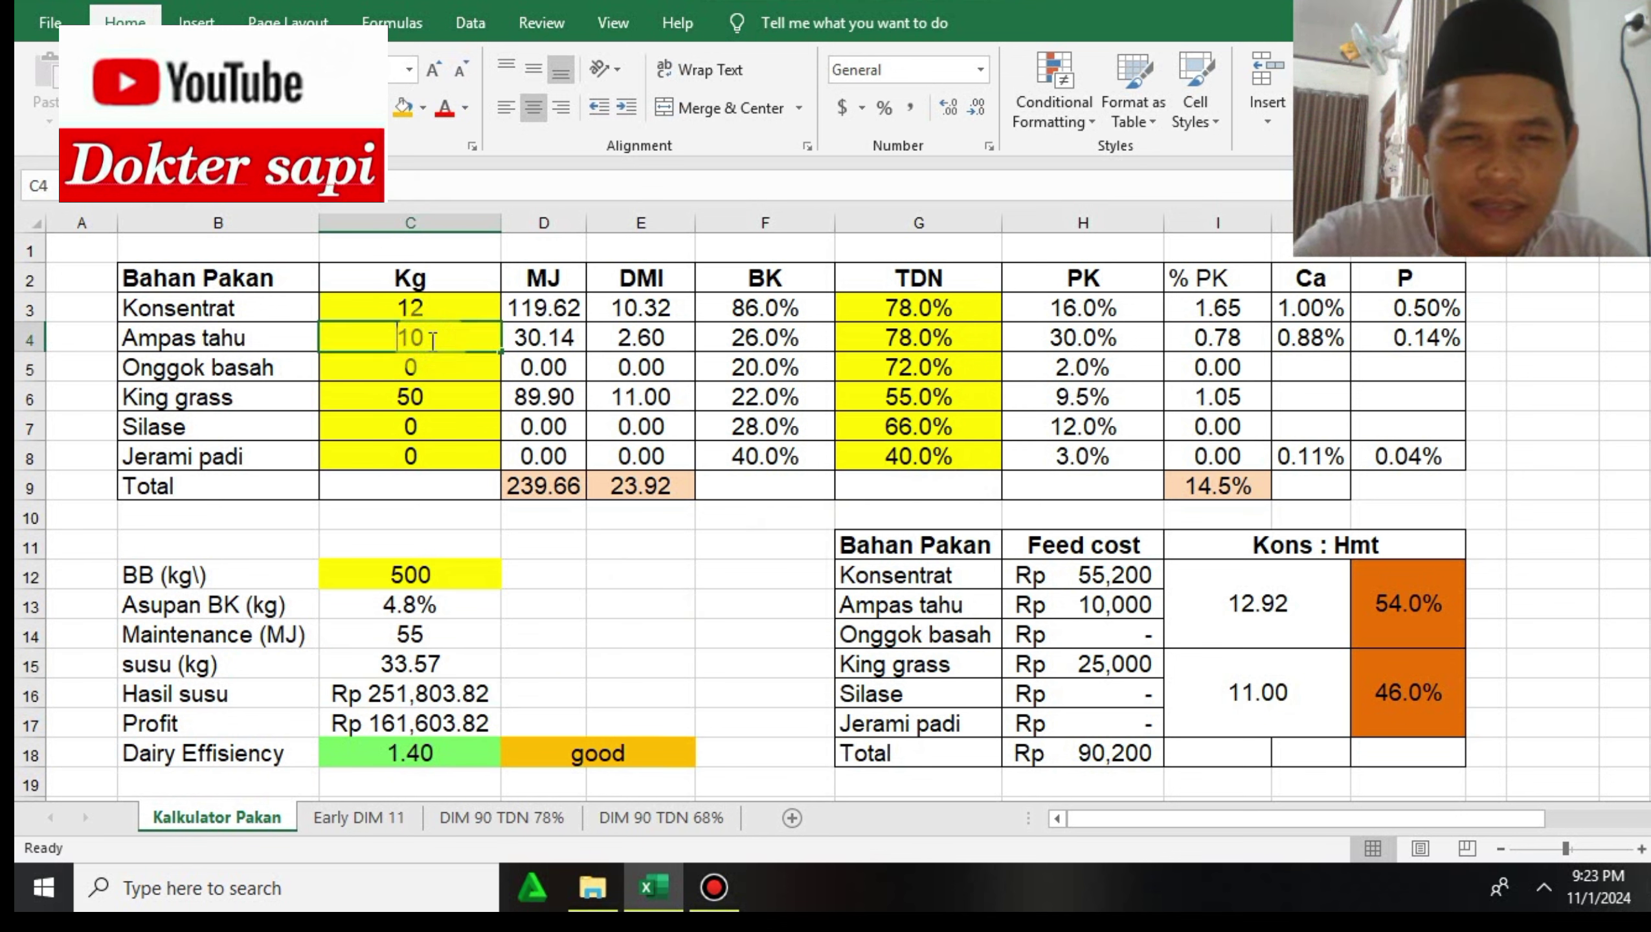
{"action": "type", "text": "0"}
{"action": "left_click", "coordinate": [642, 631]}
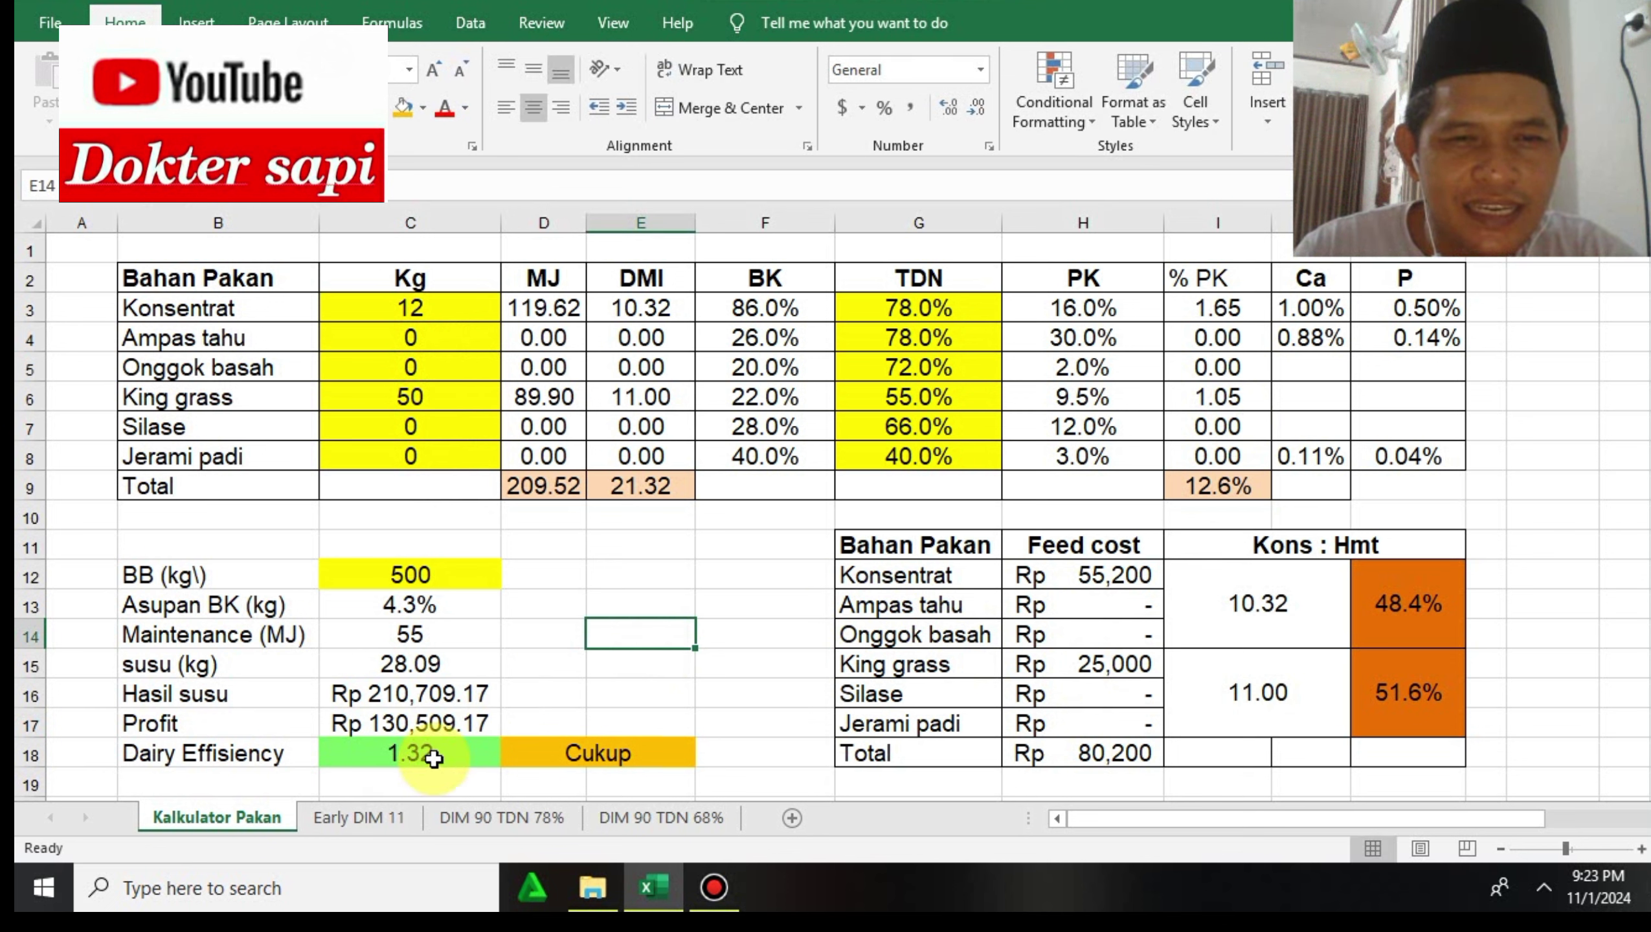
{"action": "left_click", "coordinate": [583, 751]}
Step: Set the Ampas tahu amount to 10 kg again and check the Dairy Effisiency value and its rating
{"action": "left_click", "coordinate": [408, 340]}
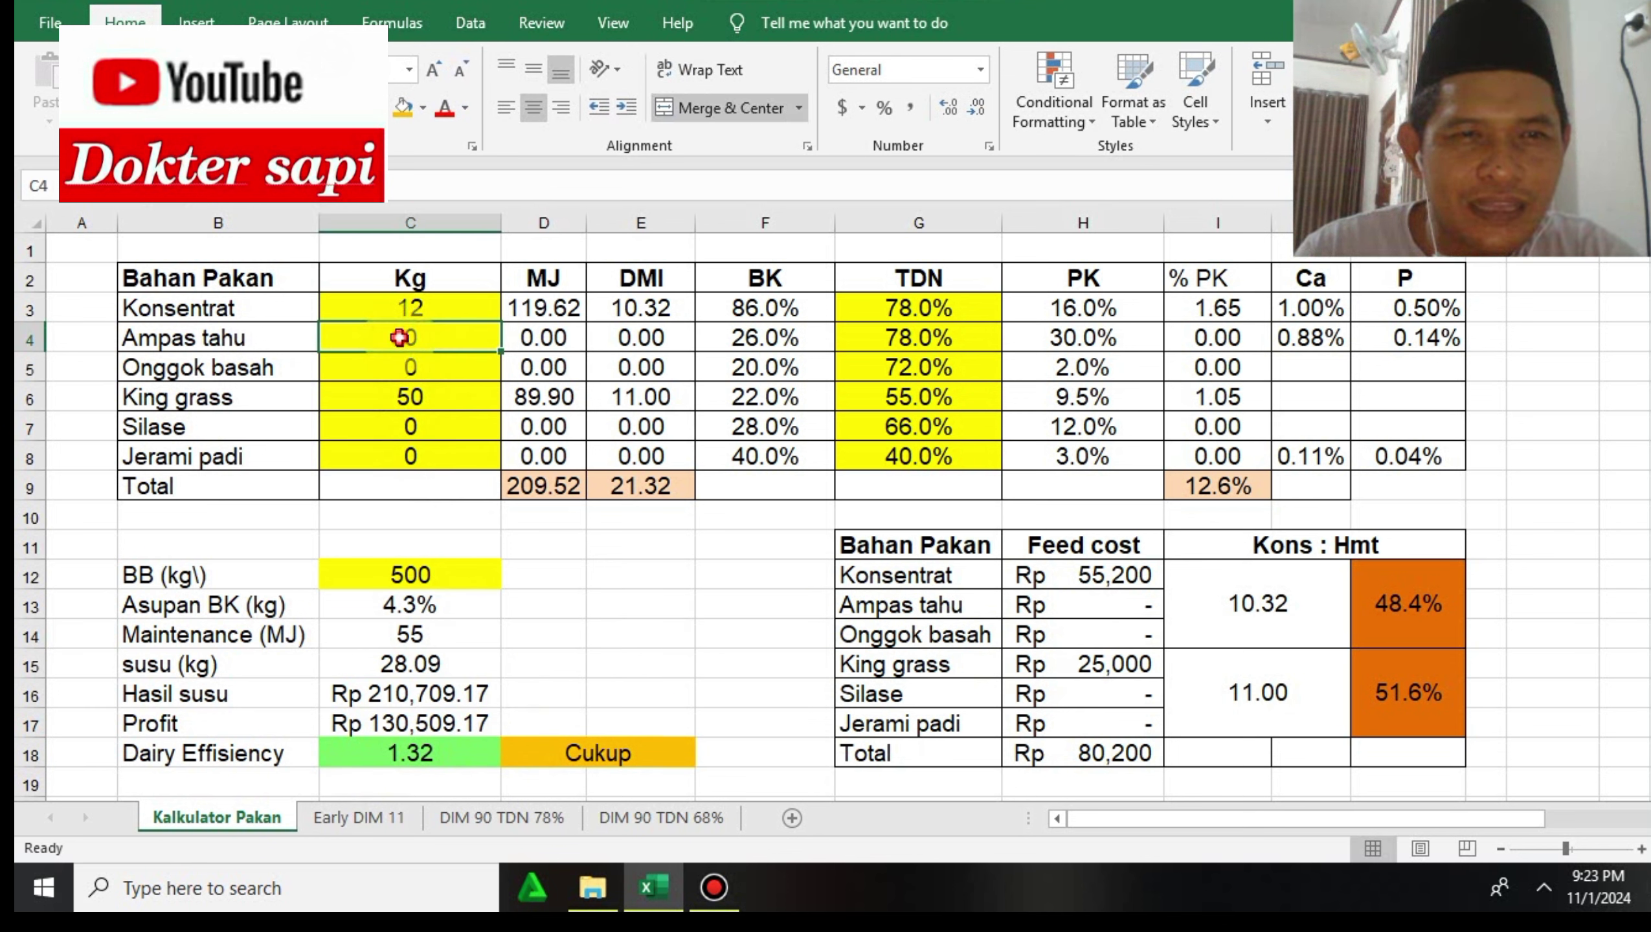
{"action": "type", "text": "10"}
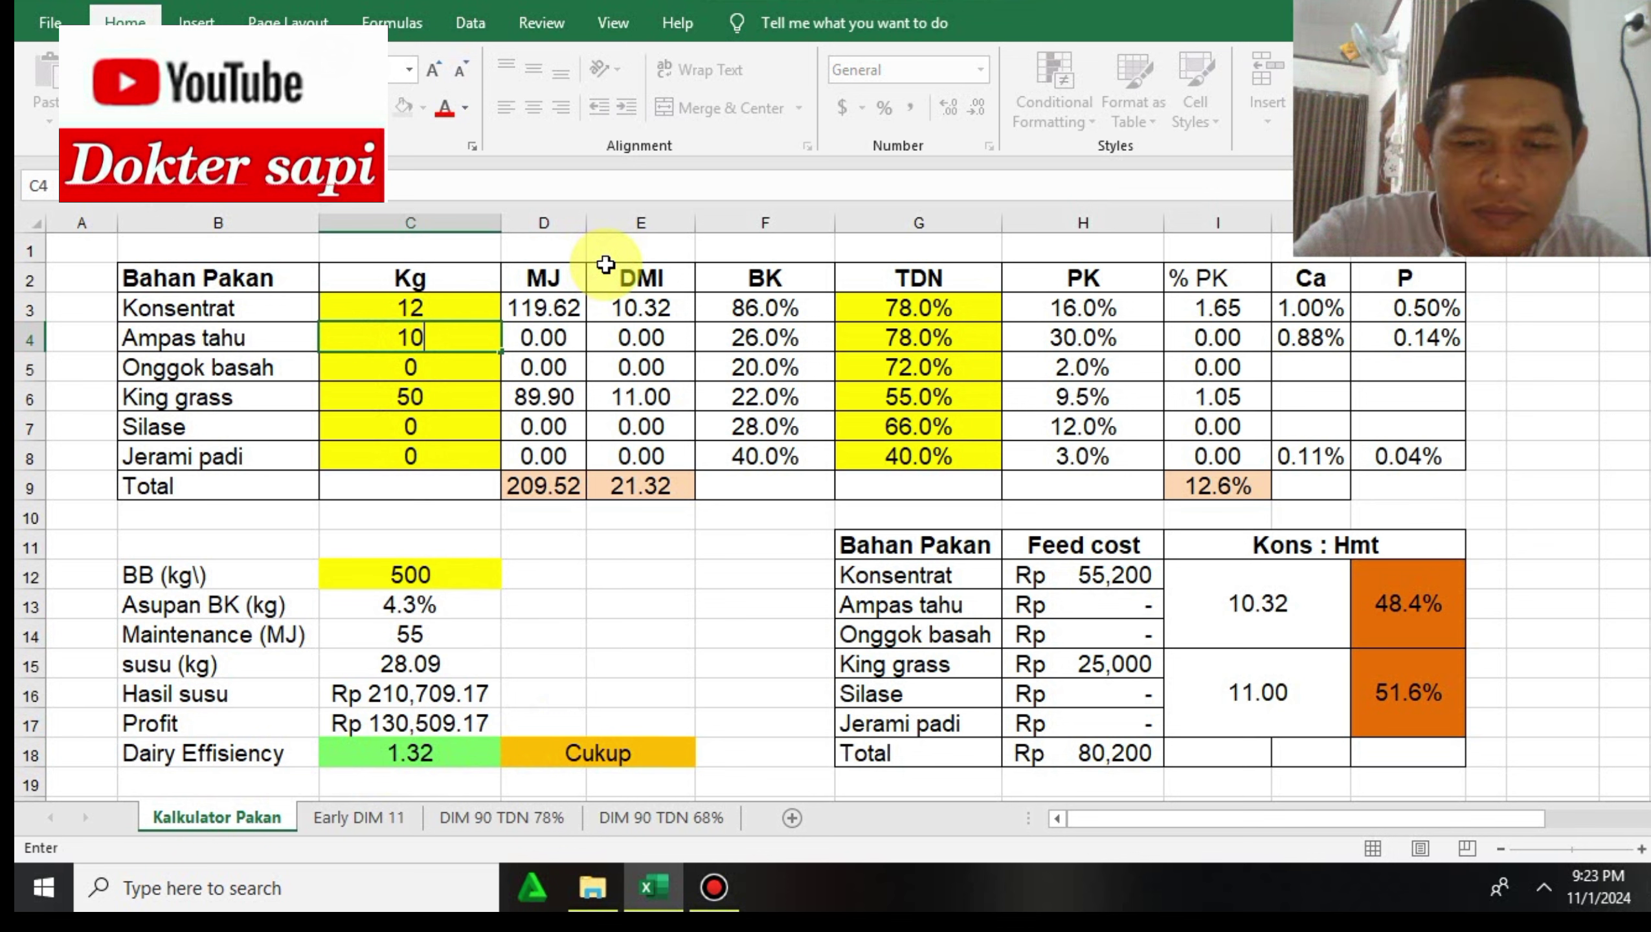
{"action": "key", "text": "Return"}
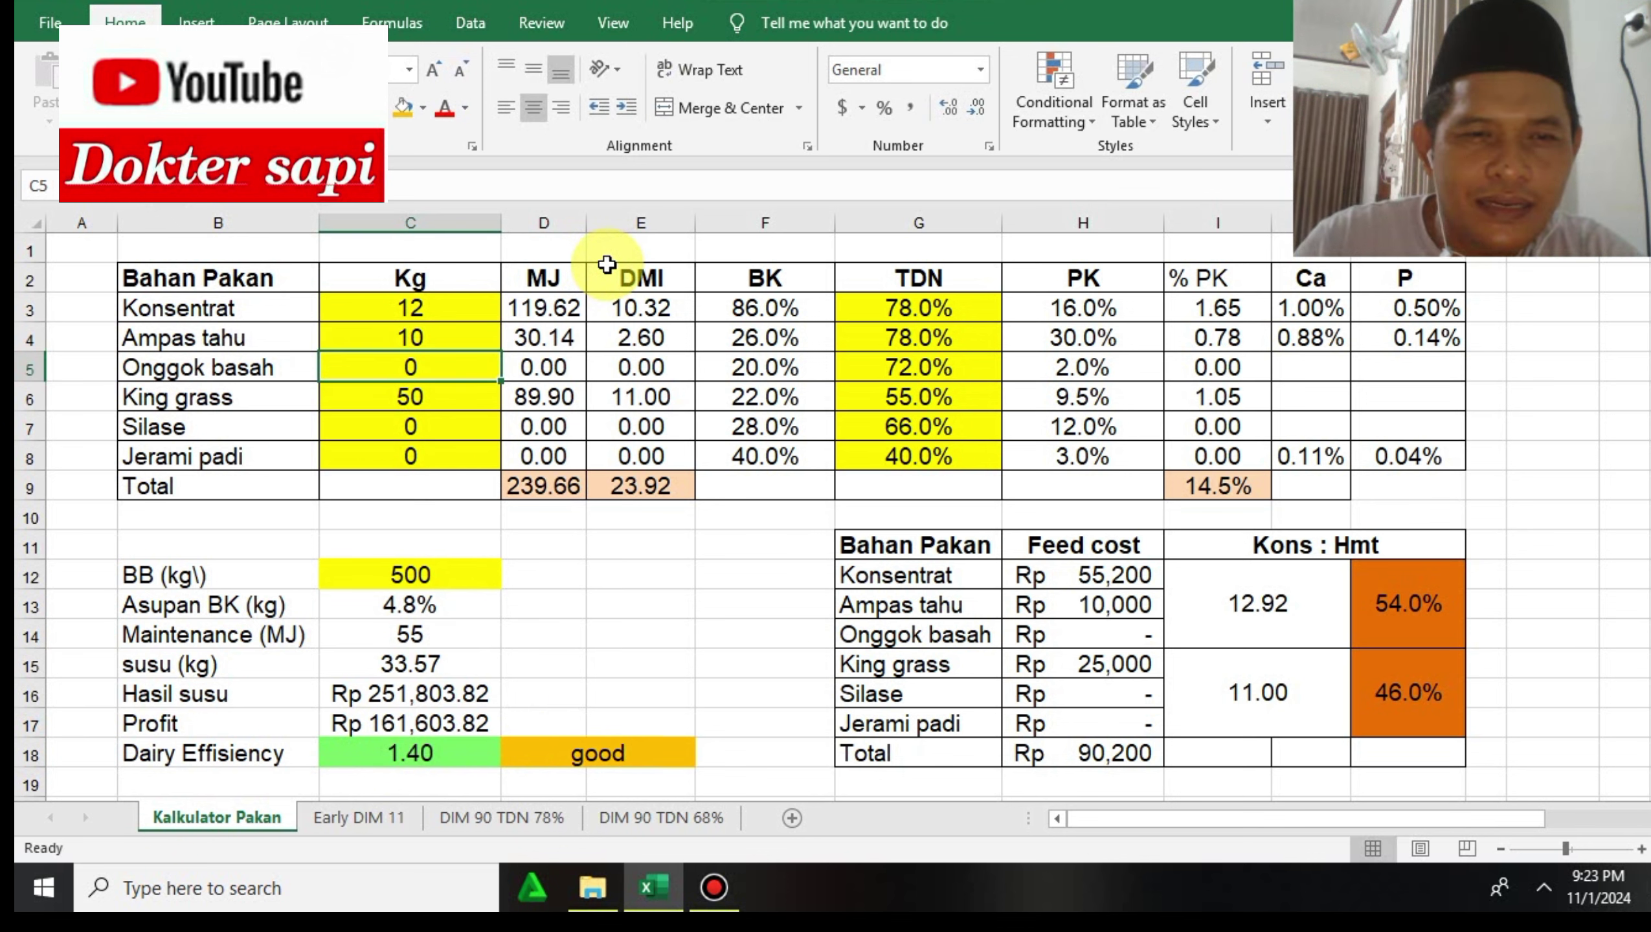
{"action": "left_click", "coordinate": [424, 769]}
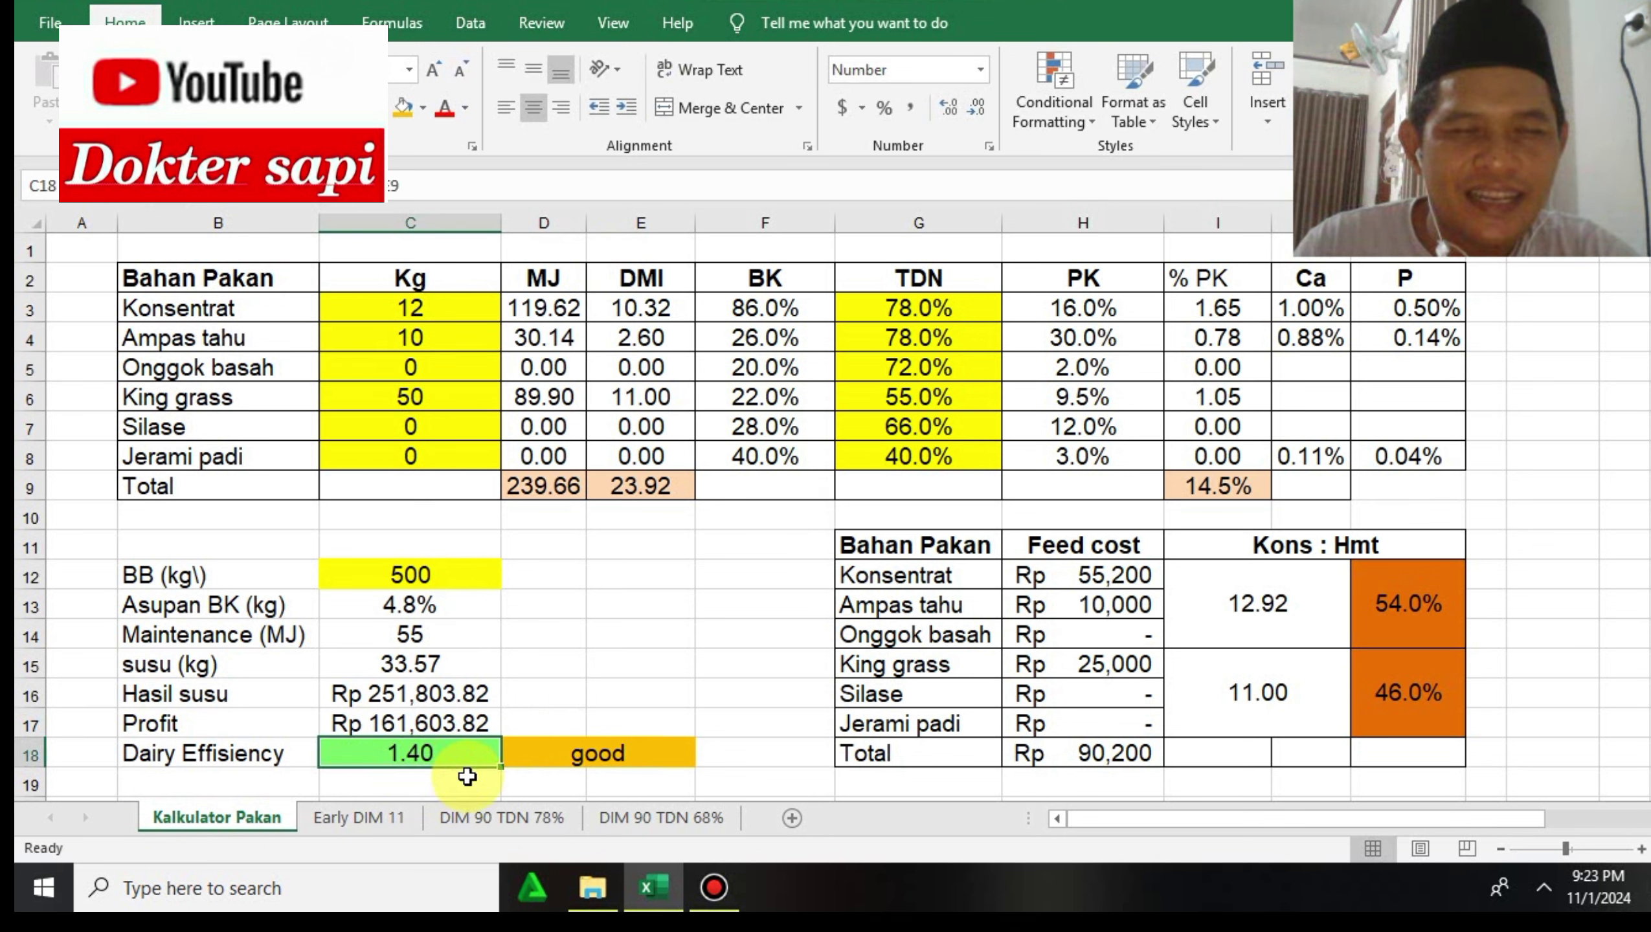
{"action": "left_click", "coordinate": [544, 756]}
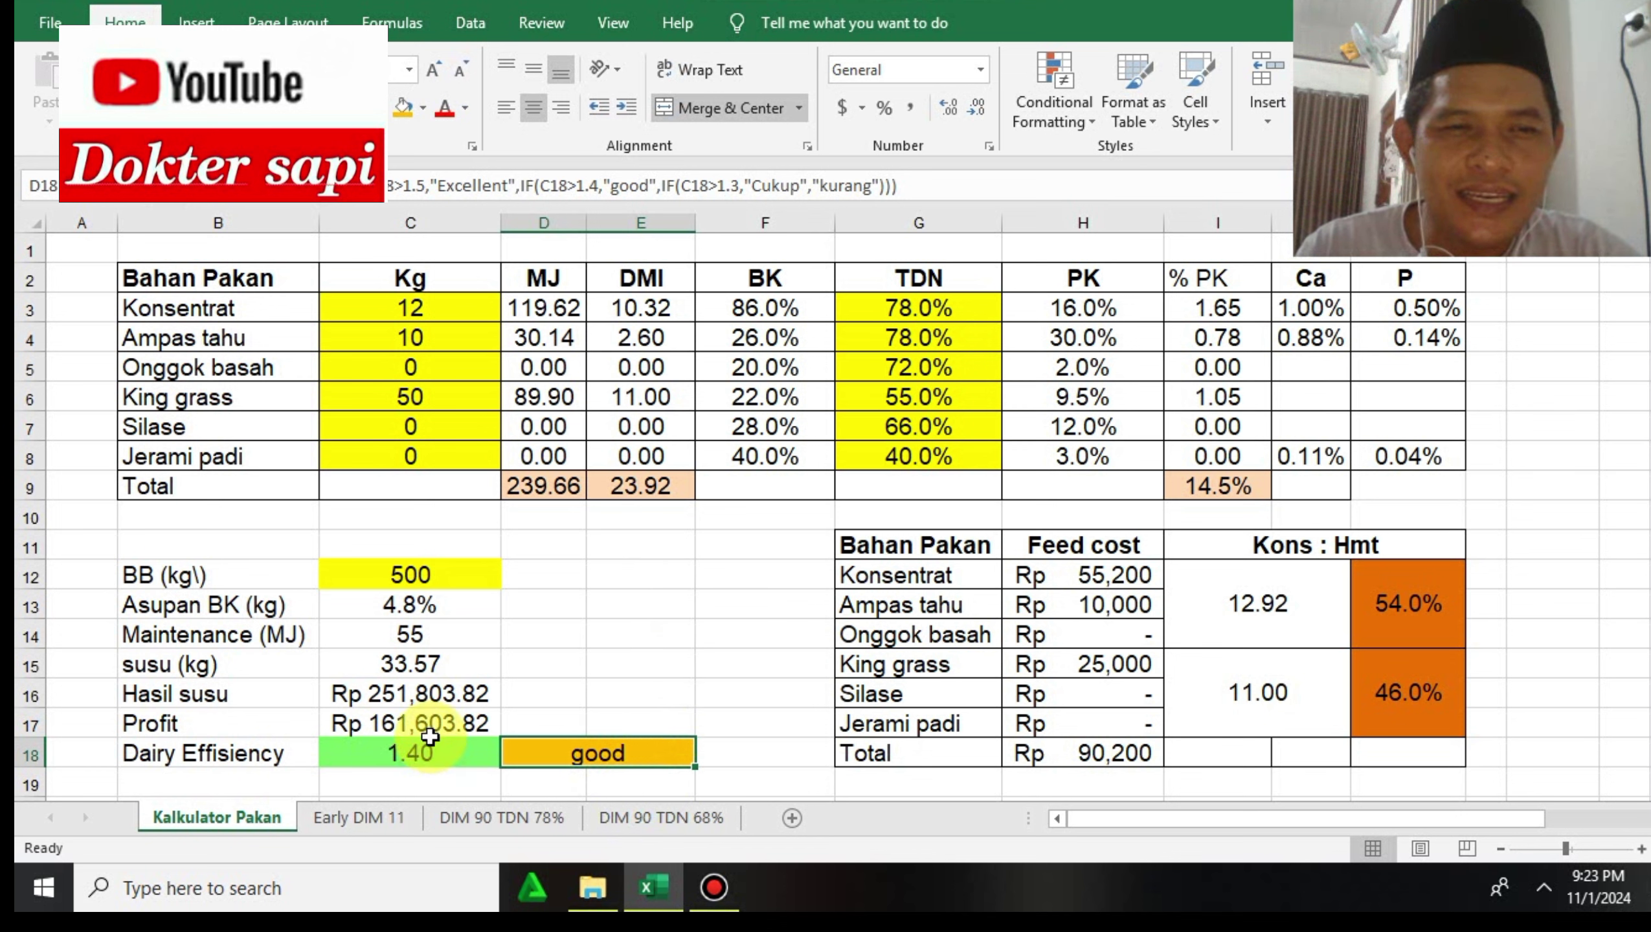
Step: Review the milk yield, total DMI, Dairy Effisiency value and rating, profit and dry matter intake percentage for this ration
{"action": "left_click", "coordinate": [429, 661]}
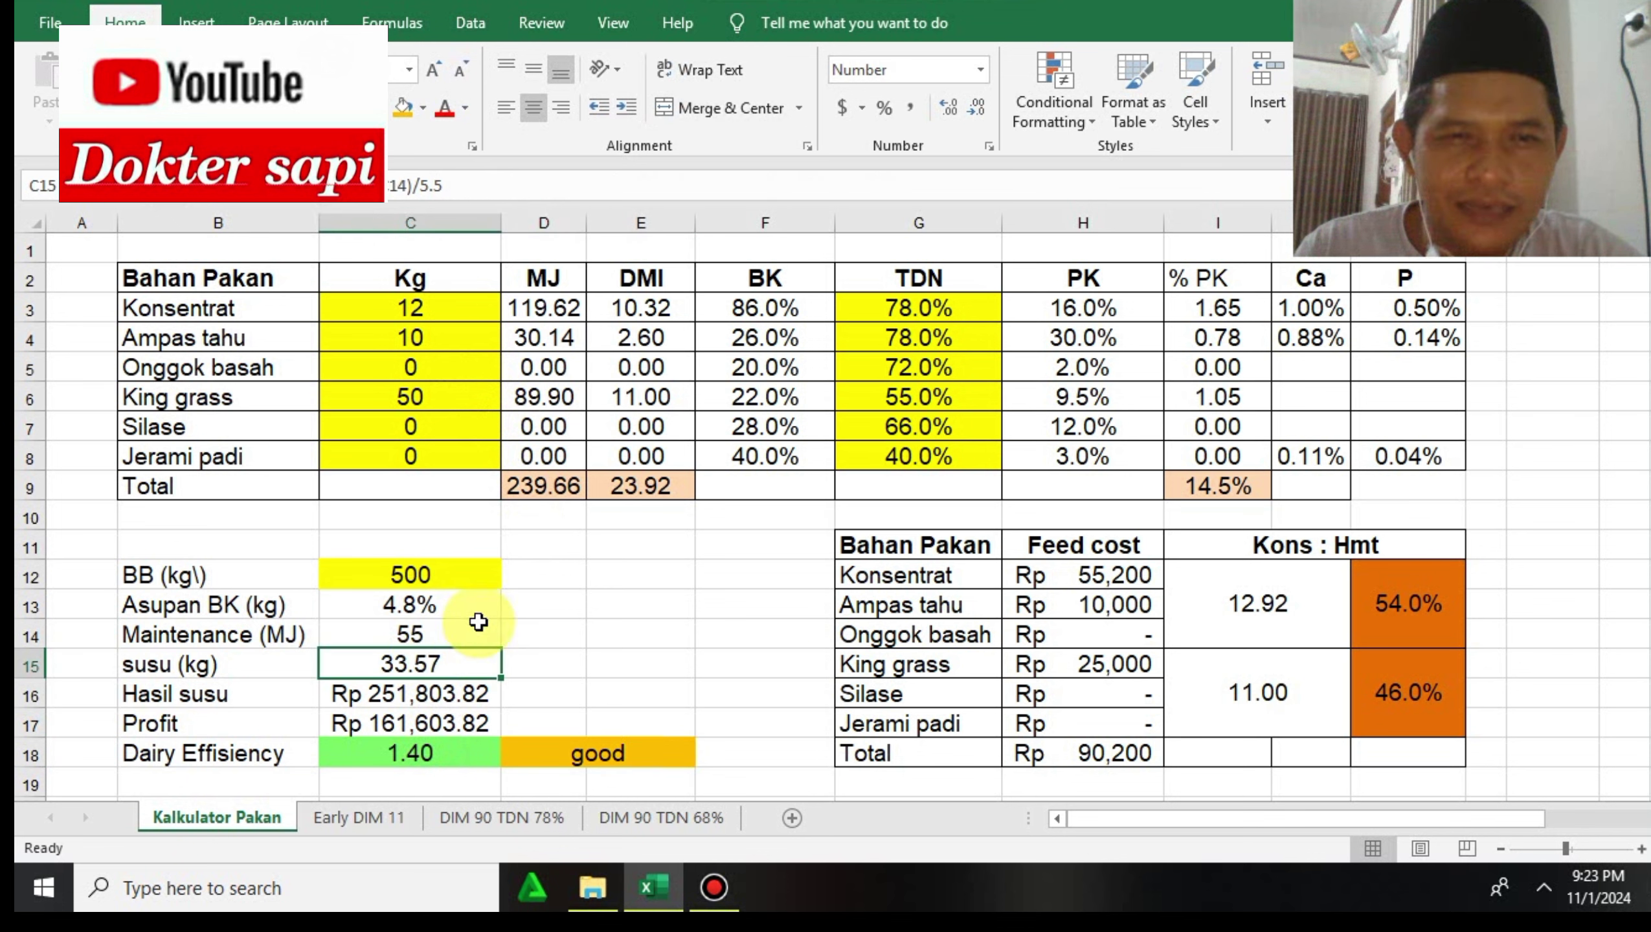
{"action": "left_click", "coordinate": [641, 488]}
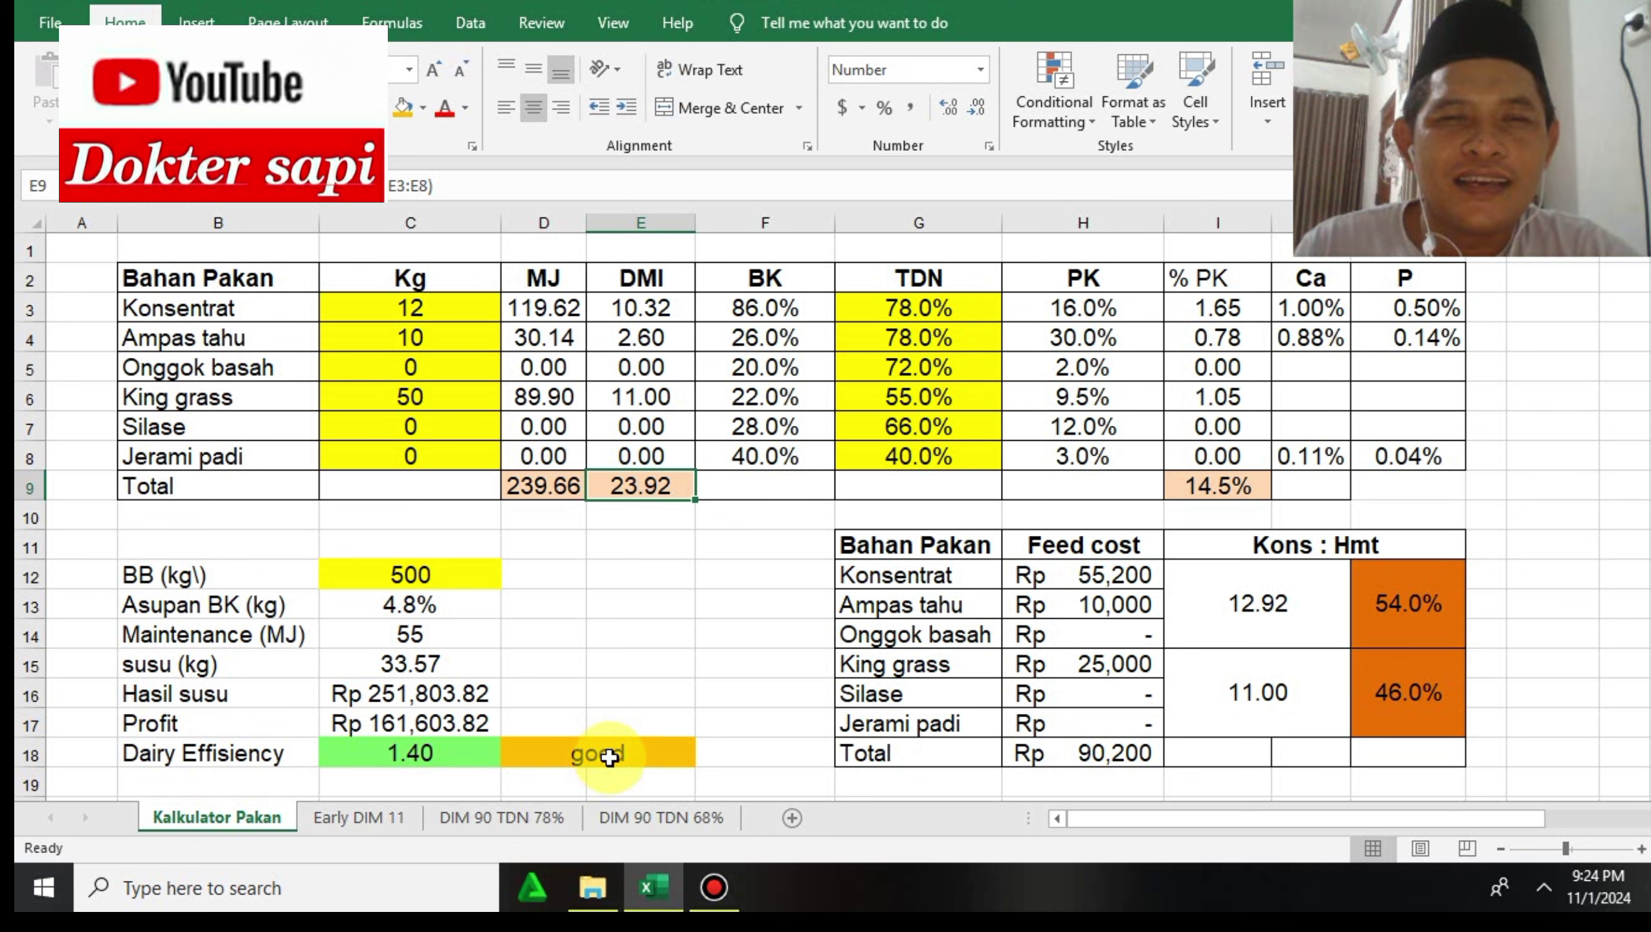
{"action": "left_click", "coordinate": [612, 768]}
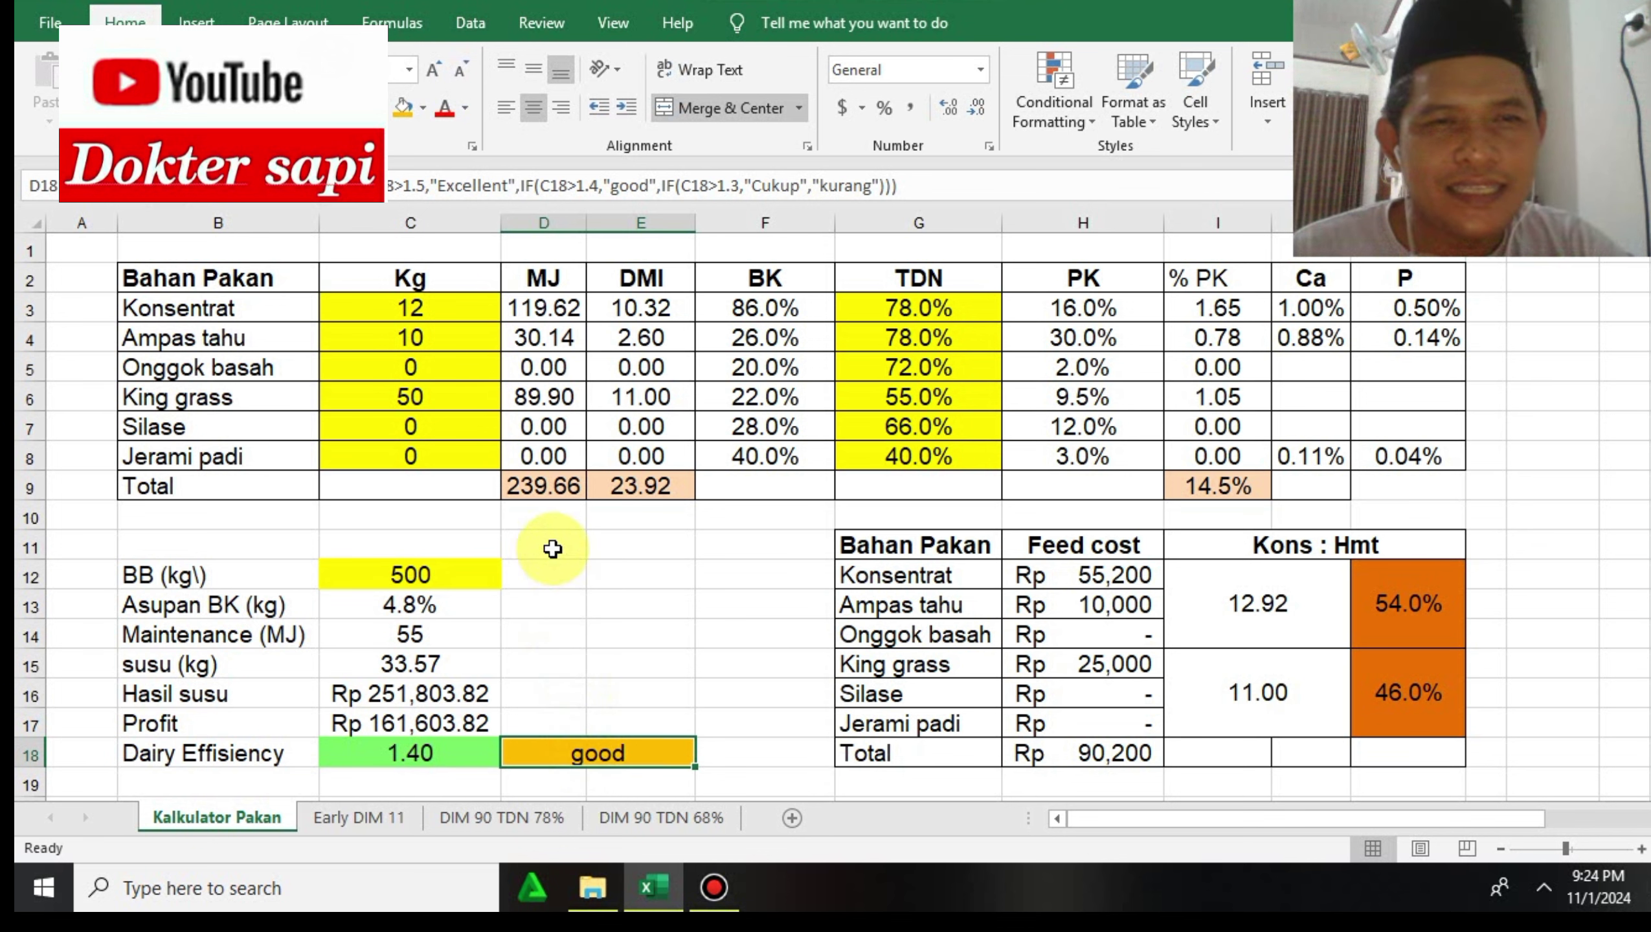
{"action": "left_click", "coordinate": [453, 333]}
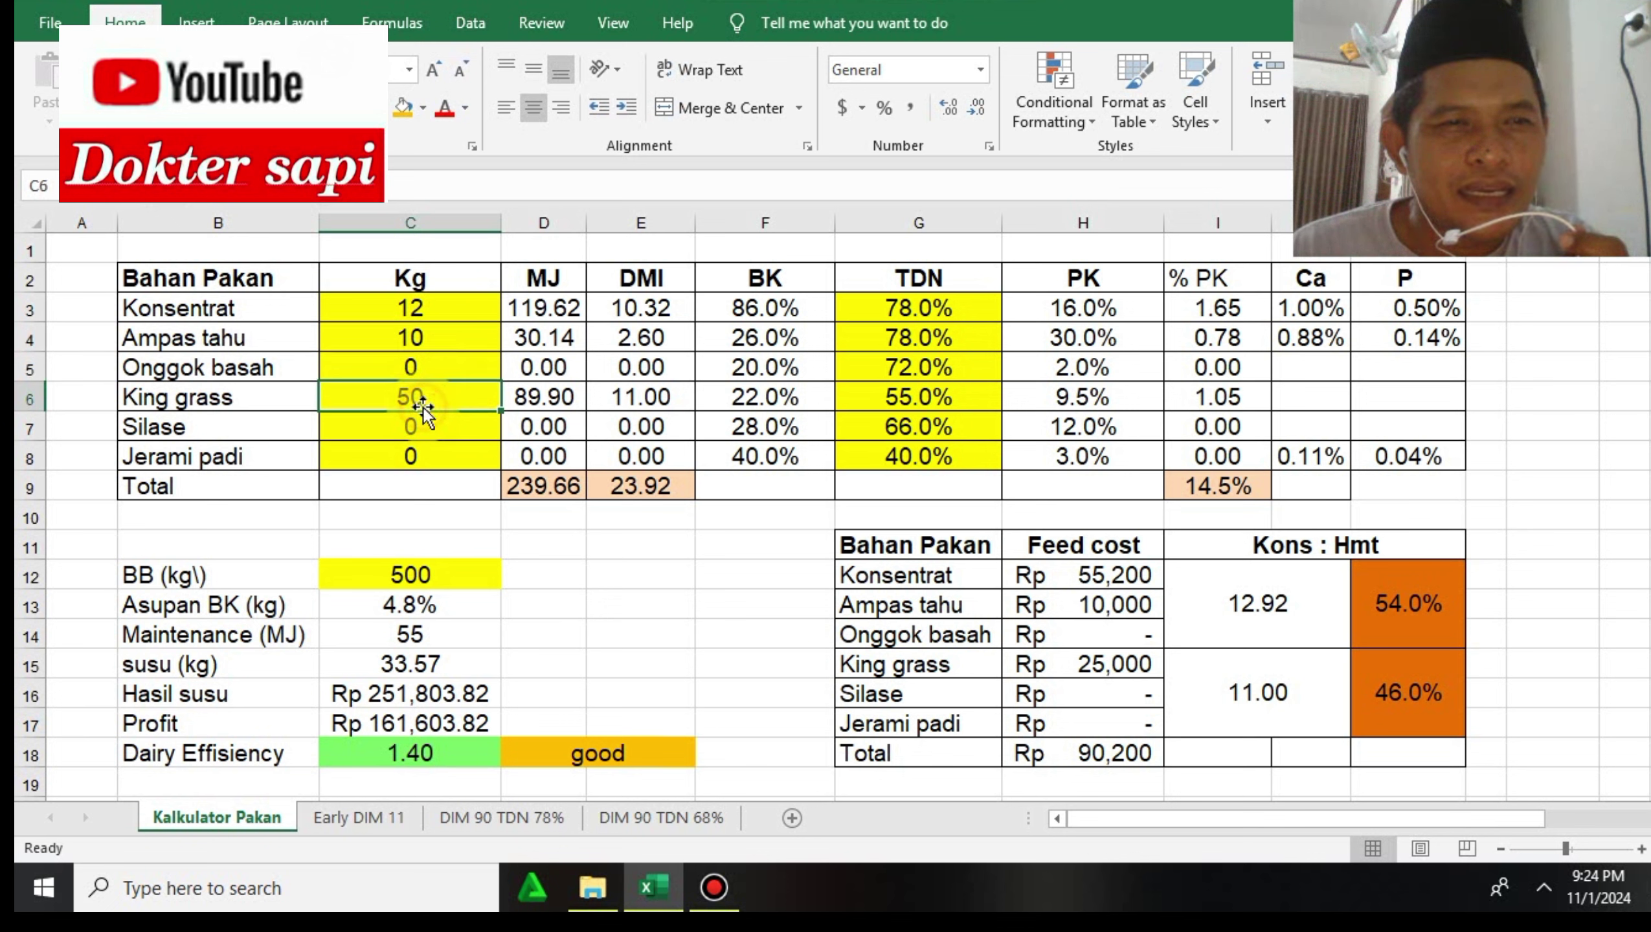
{"action": "left_click", "coordinate": [583, 748]}
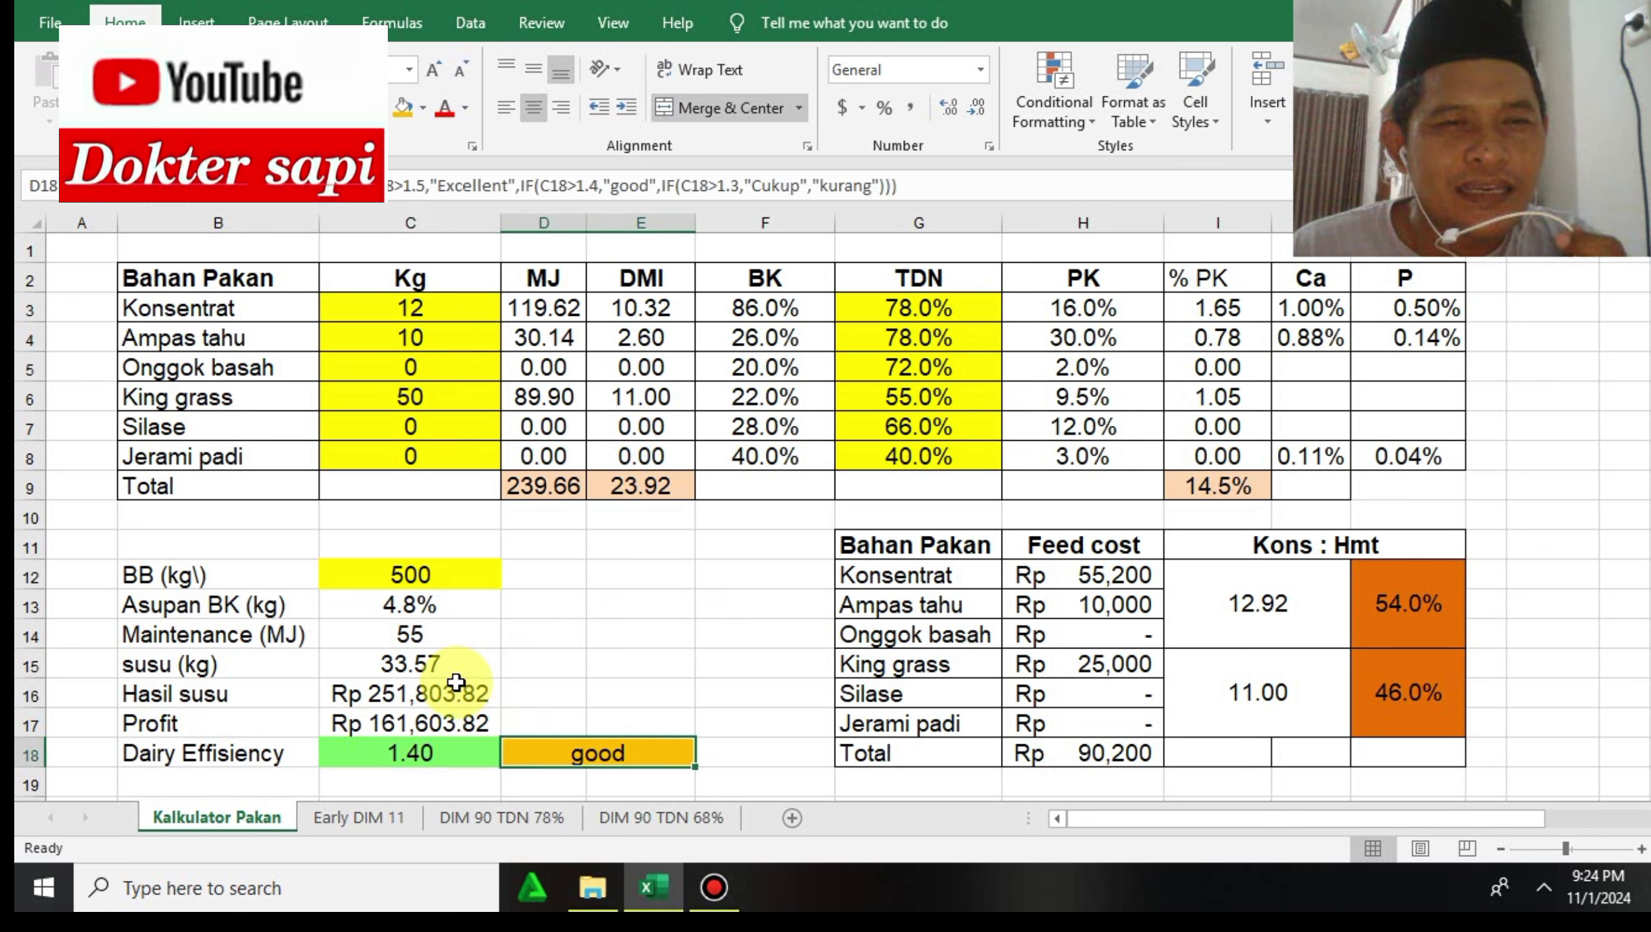
{"action": "left_click", "coordinate": [642, 487]}
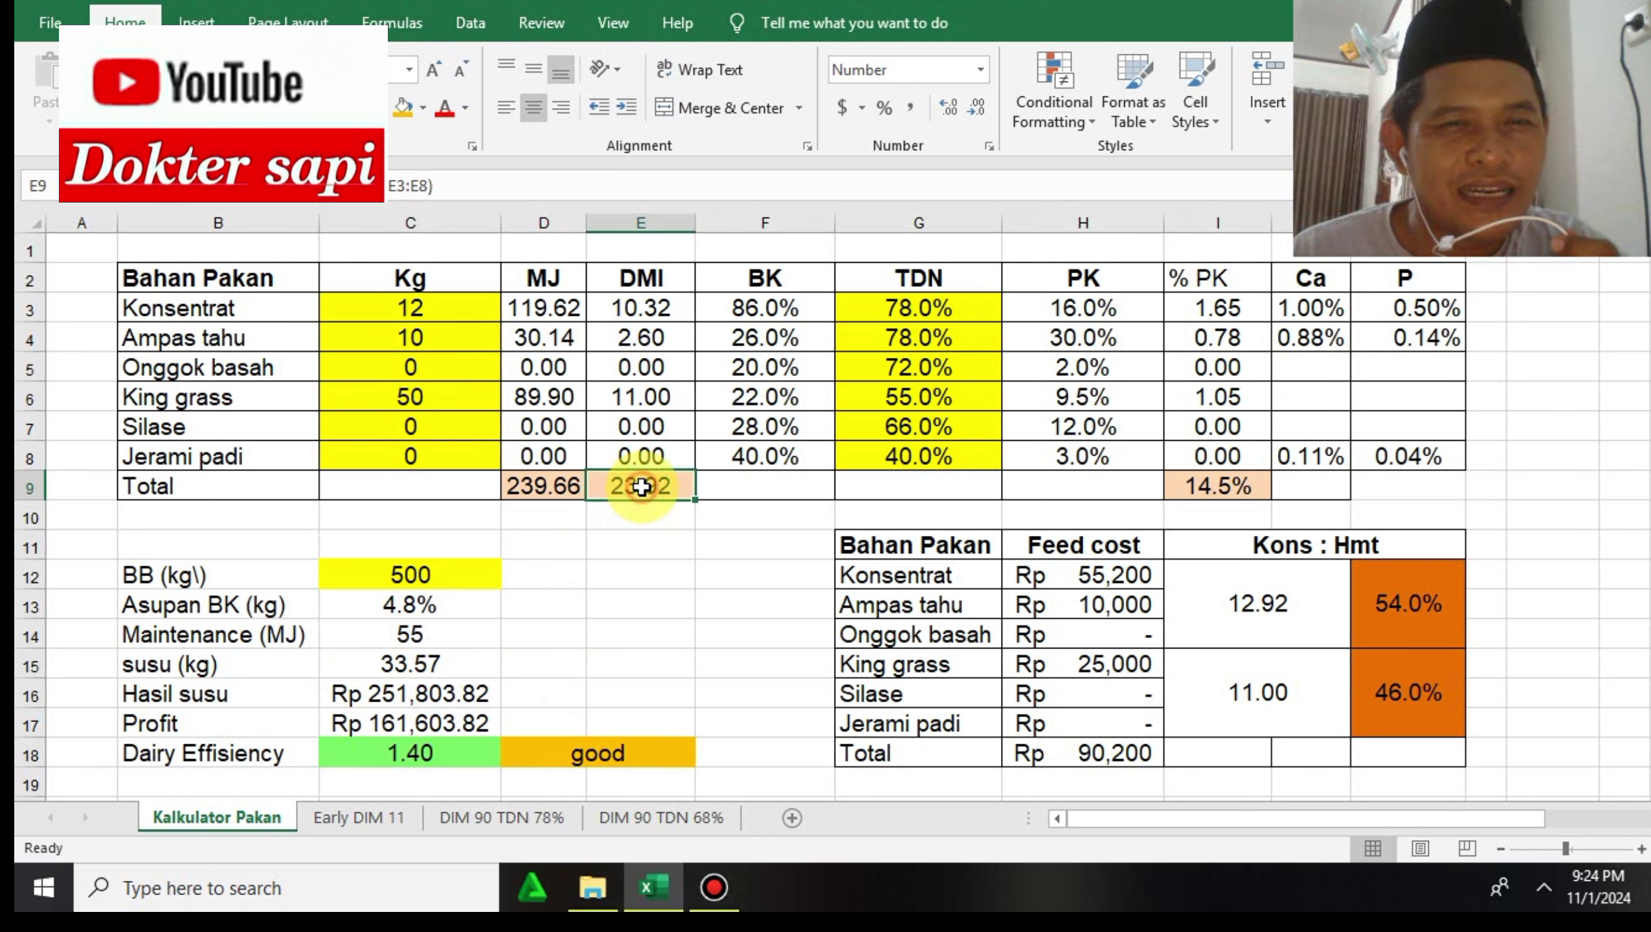
{"action": "left_click", "coordinate": [435, 753]}
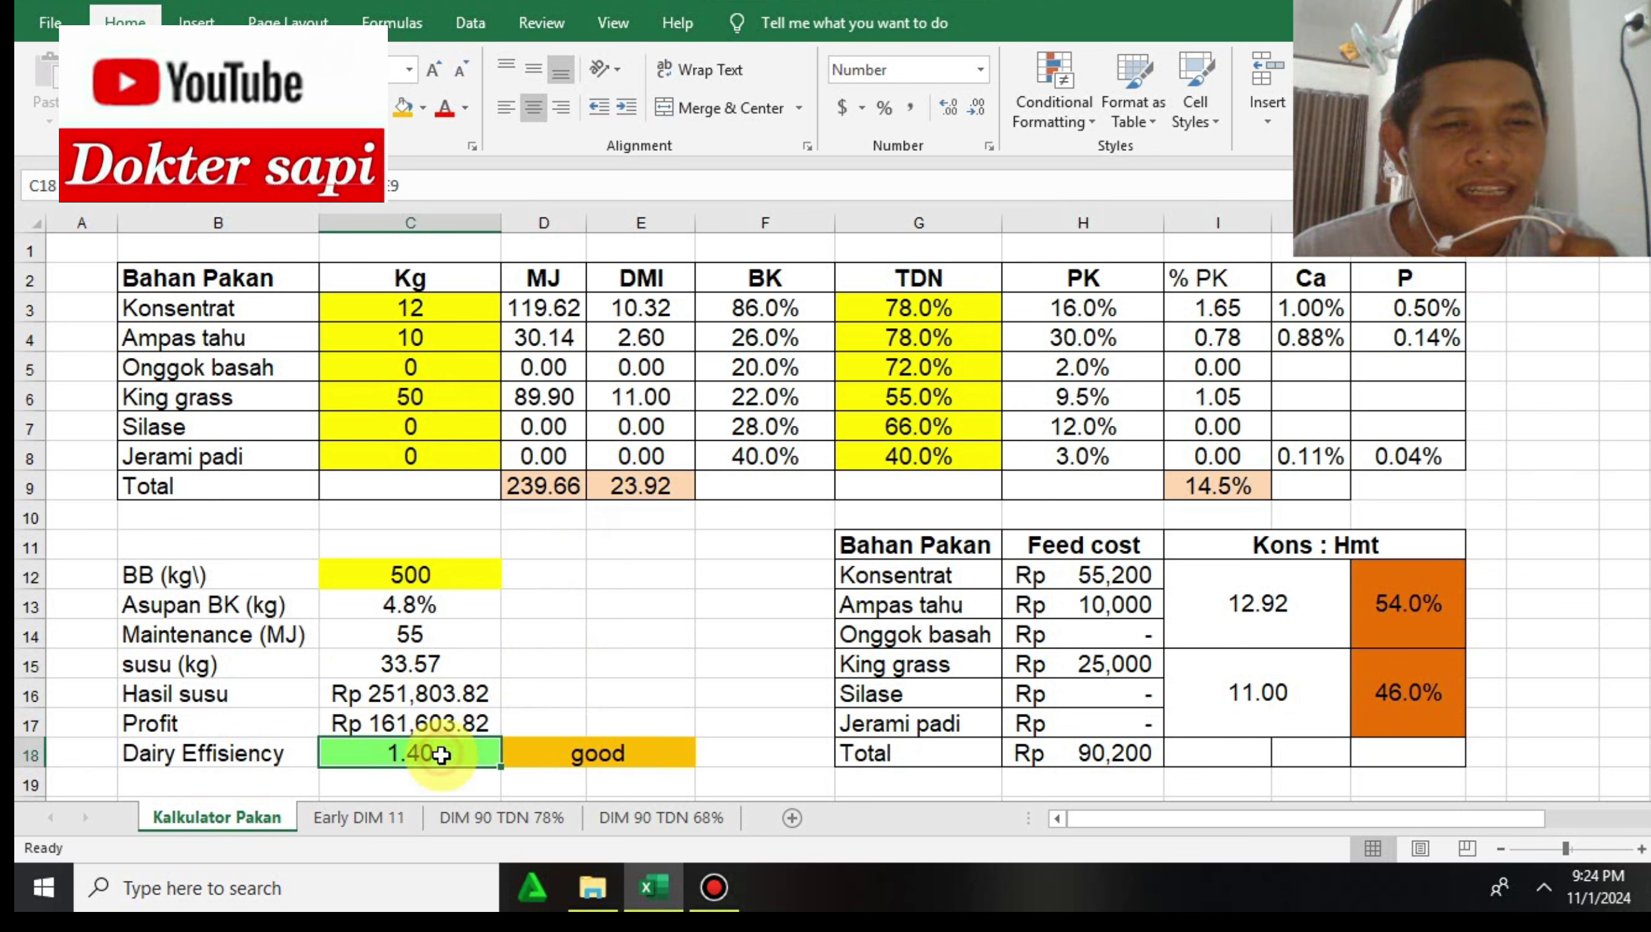
{"action": "left_click", "coordinate": [588, 754]}
{"action": "left_click", "coordinate": [467, 719]}
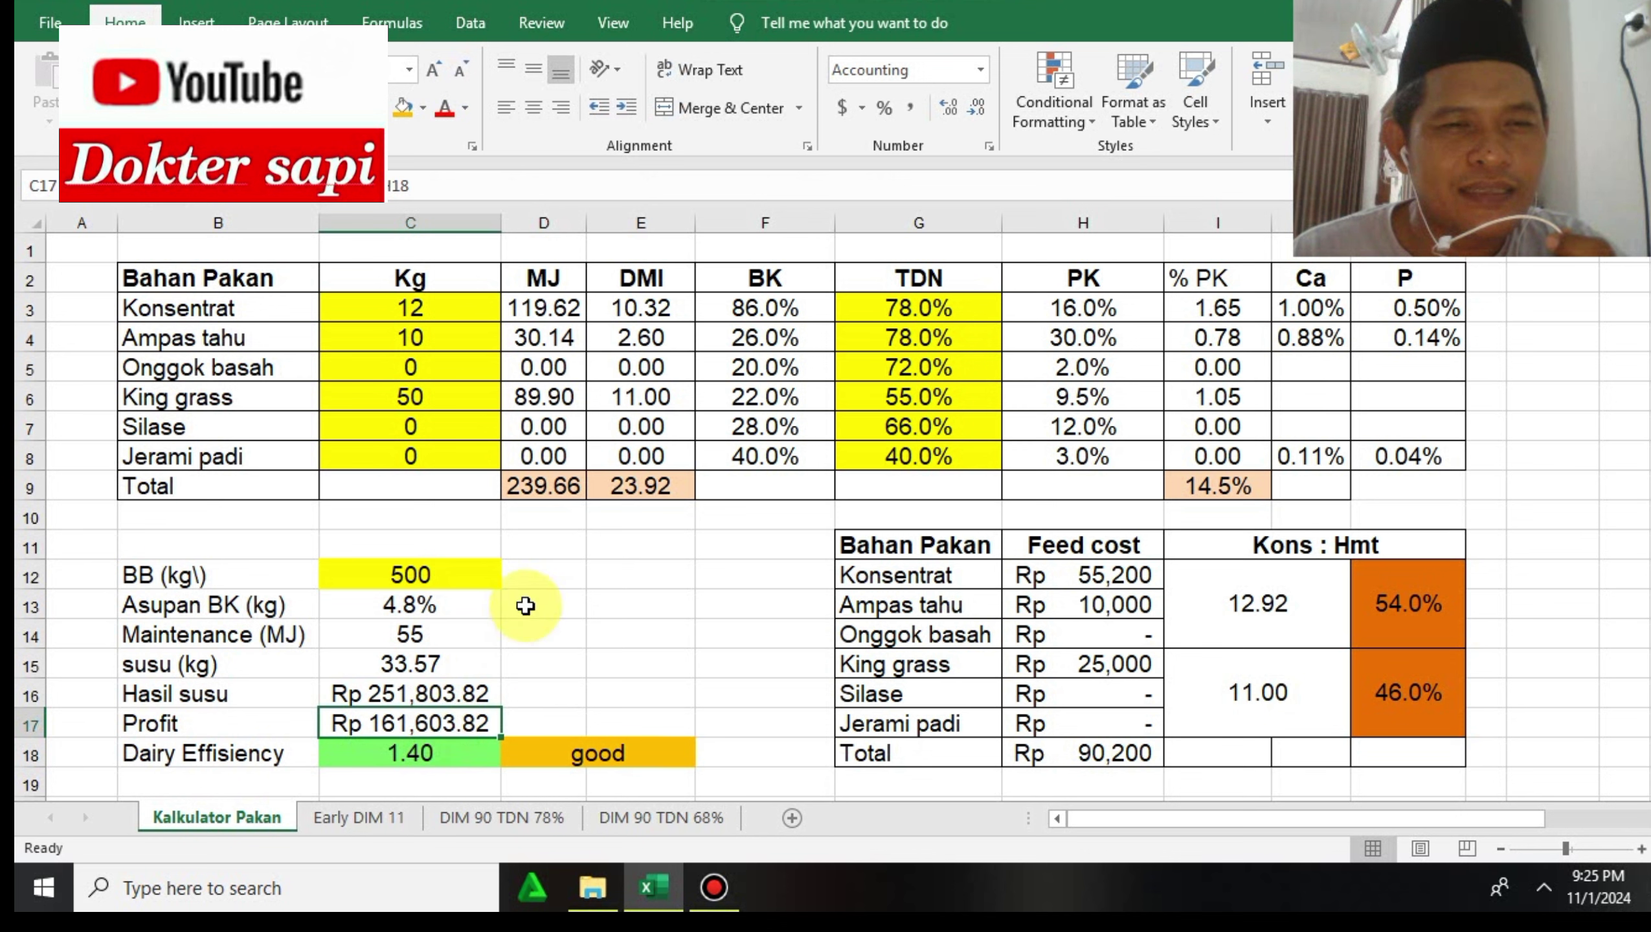
{"action": "left_click", "coordinate": [477, 603]}
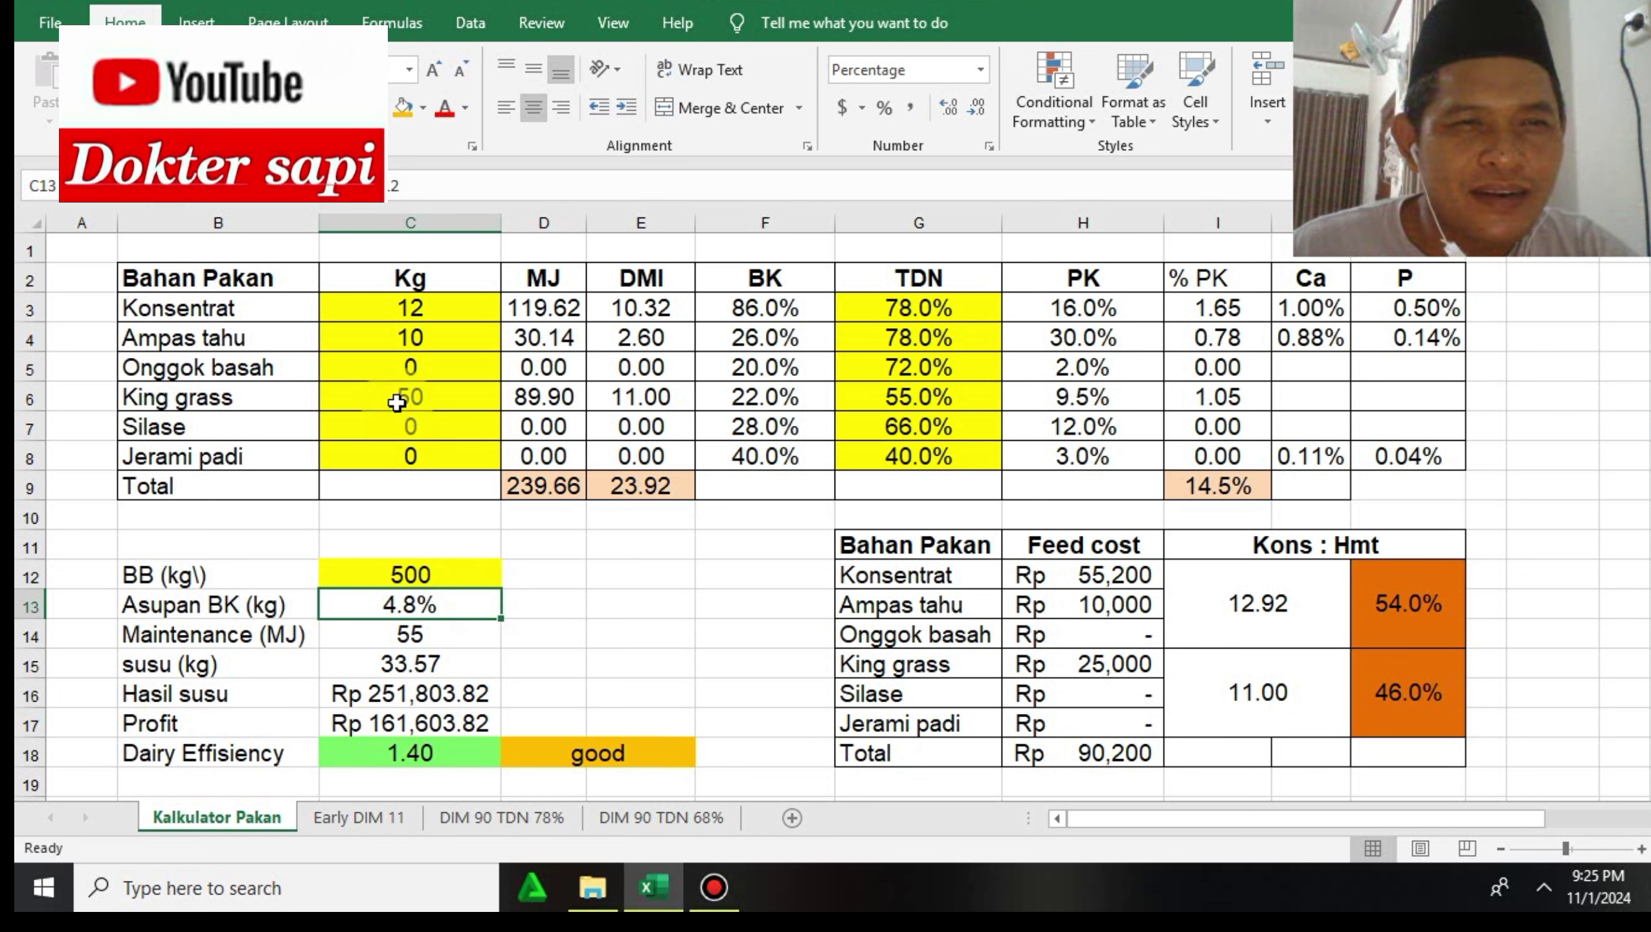
Step: Set the Ampas tahu amount to 0 kg and check the milk yield and efficiency rating with only Konsentrat and King grass
{"action": "left_click", "coordinate": [411, 338]}
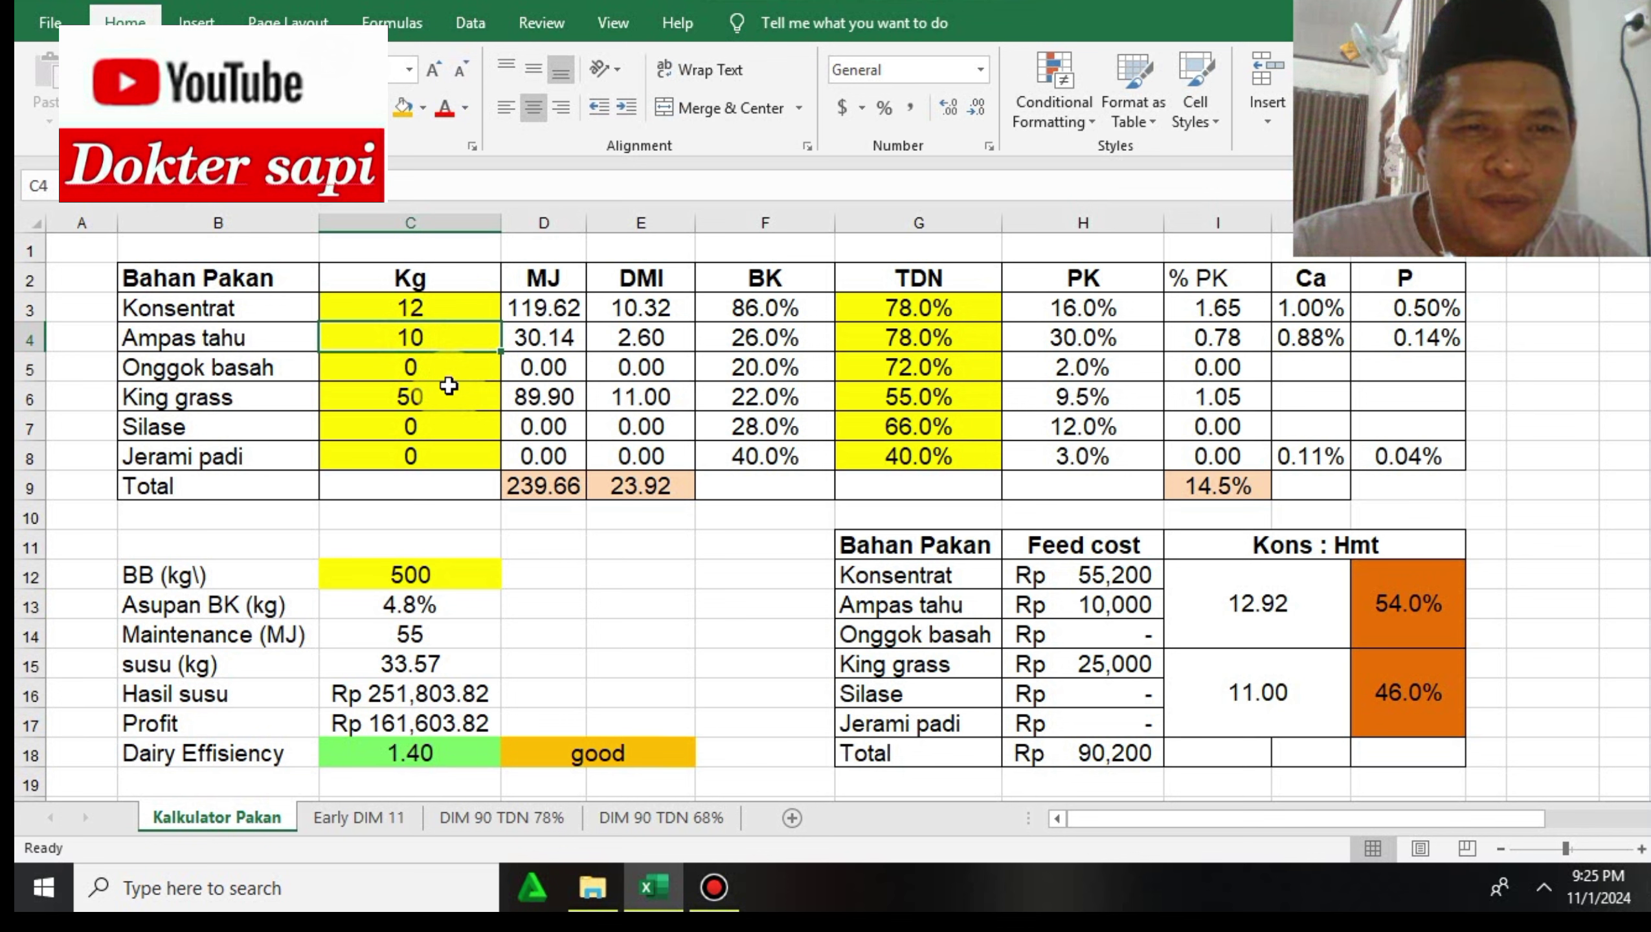
{"action": "type", "text": "0"}
{"action": "left_click", "coordinate": [608, 609]}
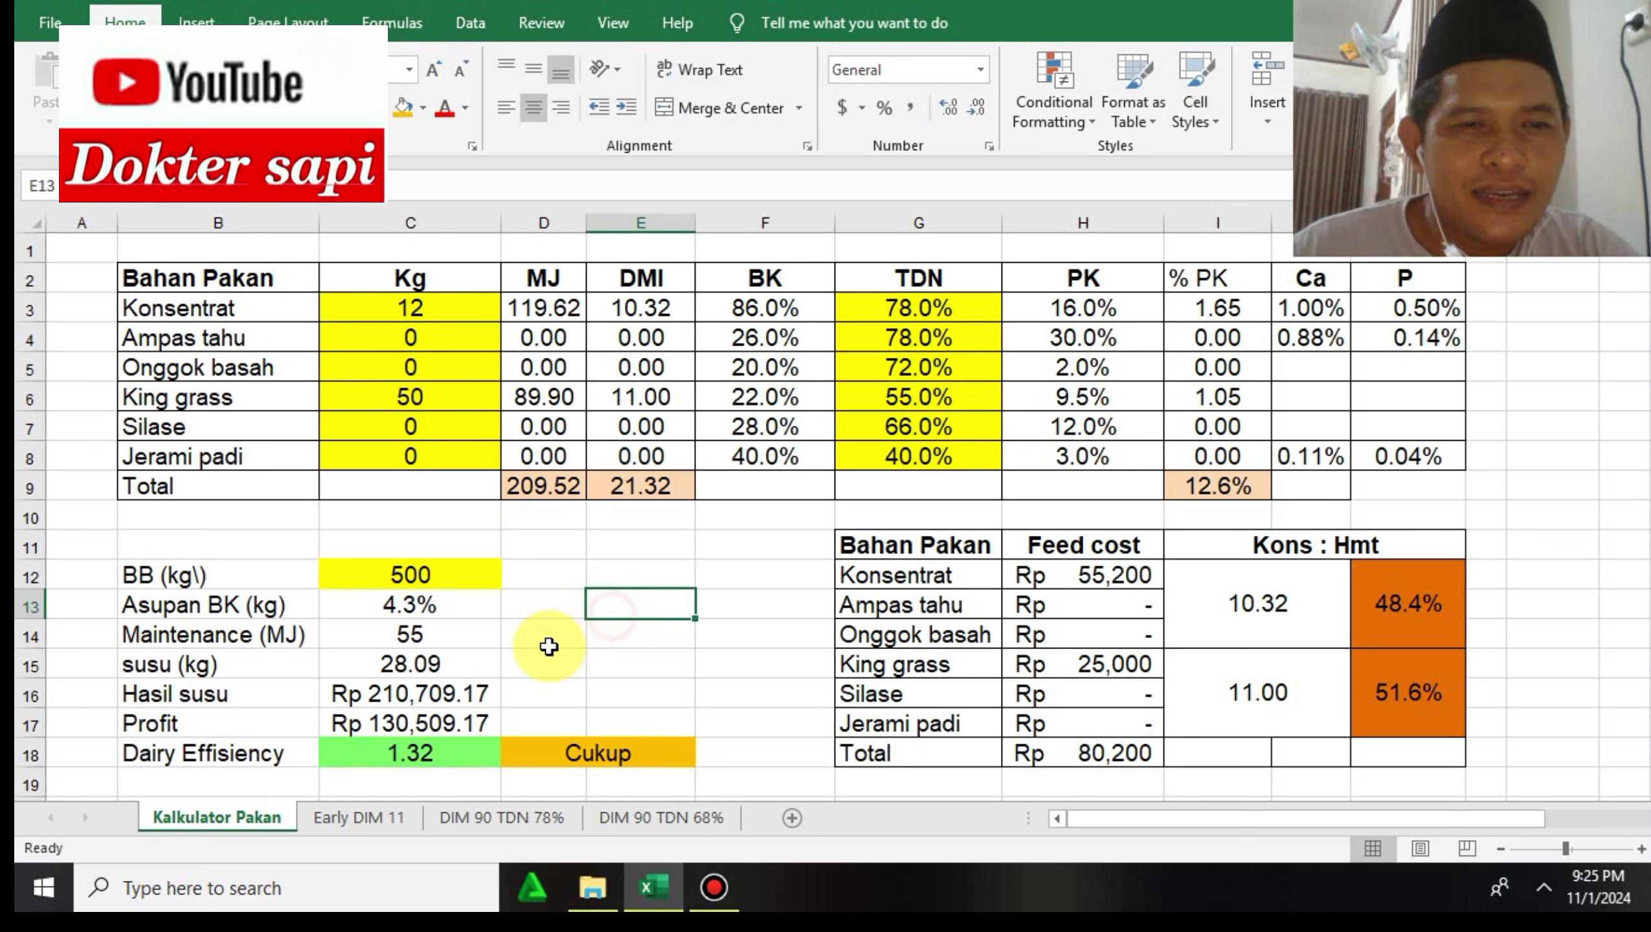
{"action": "left_click", "coordinate": [448, 673]}
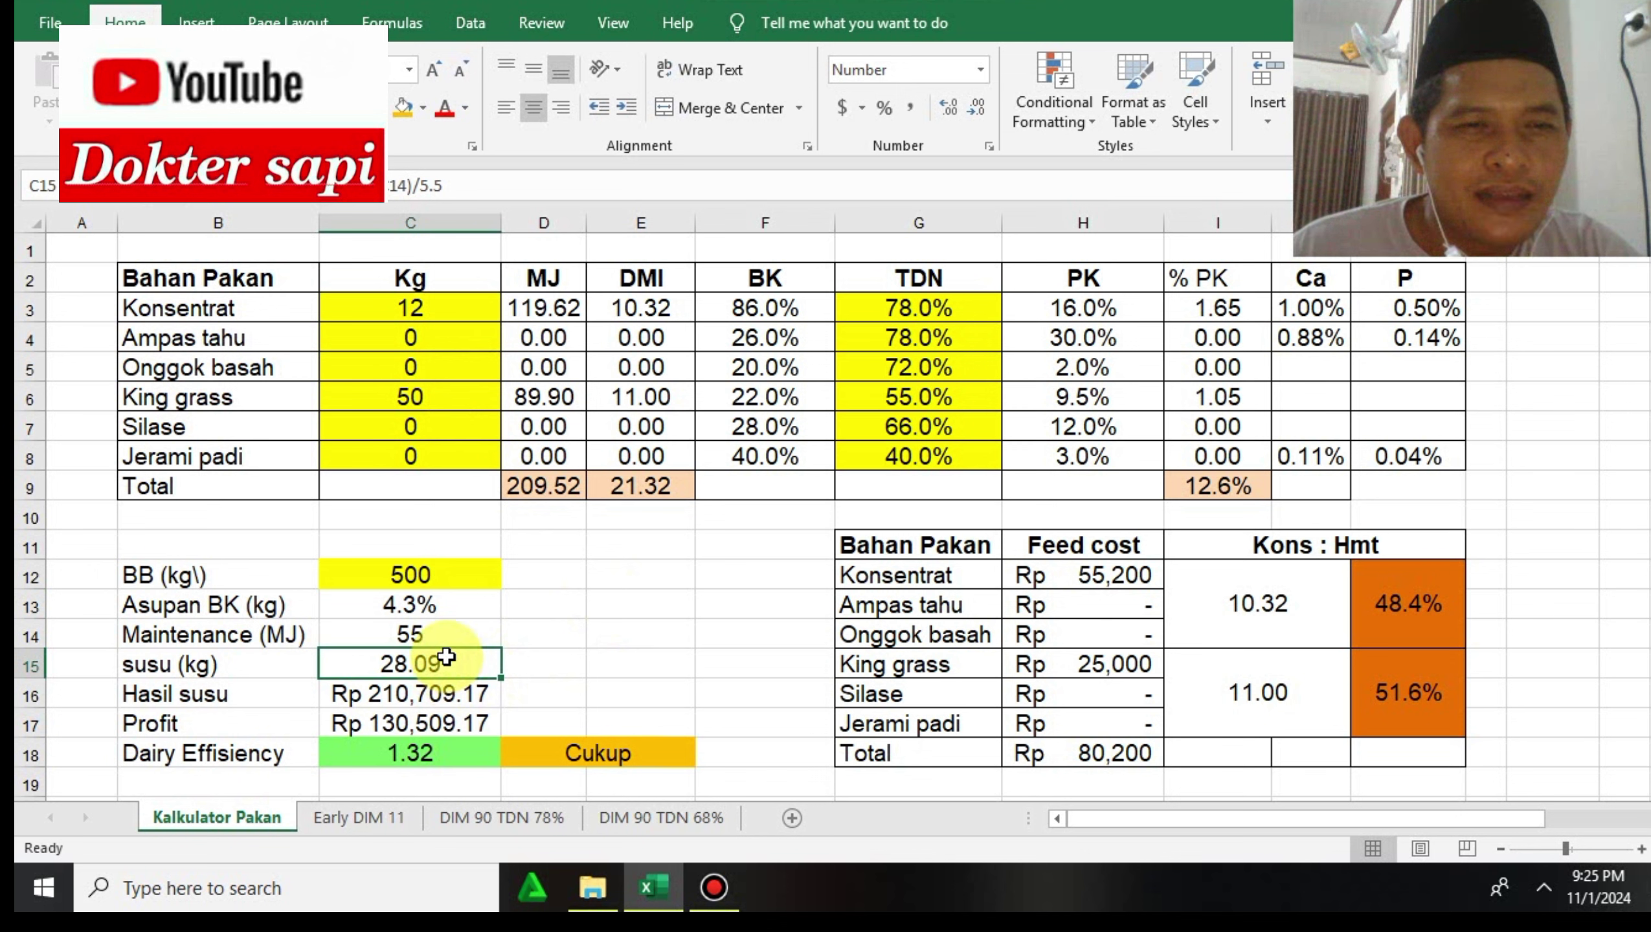
{"action": "left_click", "coordinate": [450, 313]}
{"action": "left_click", "coordinate": [440, 399]}
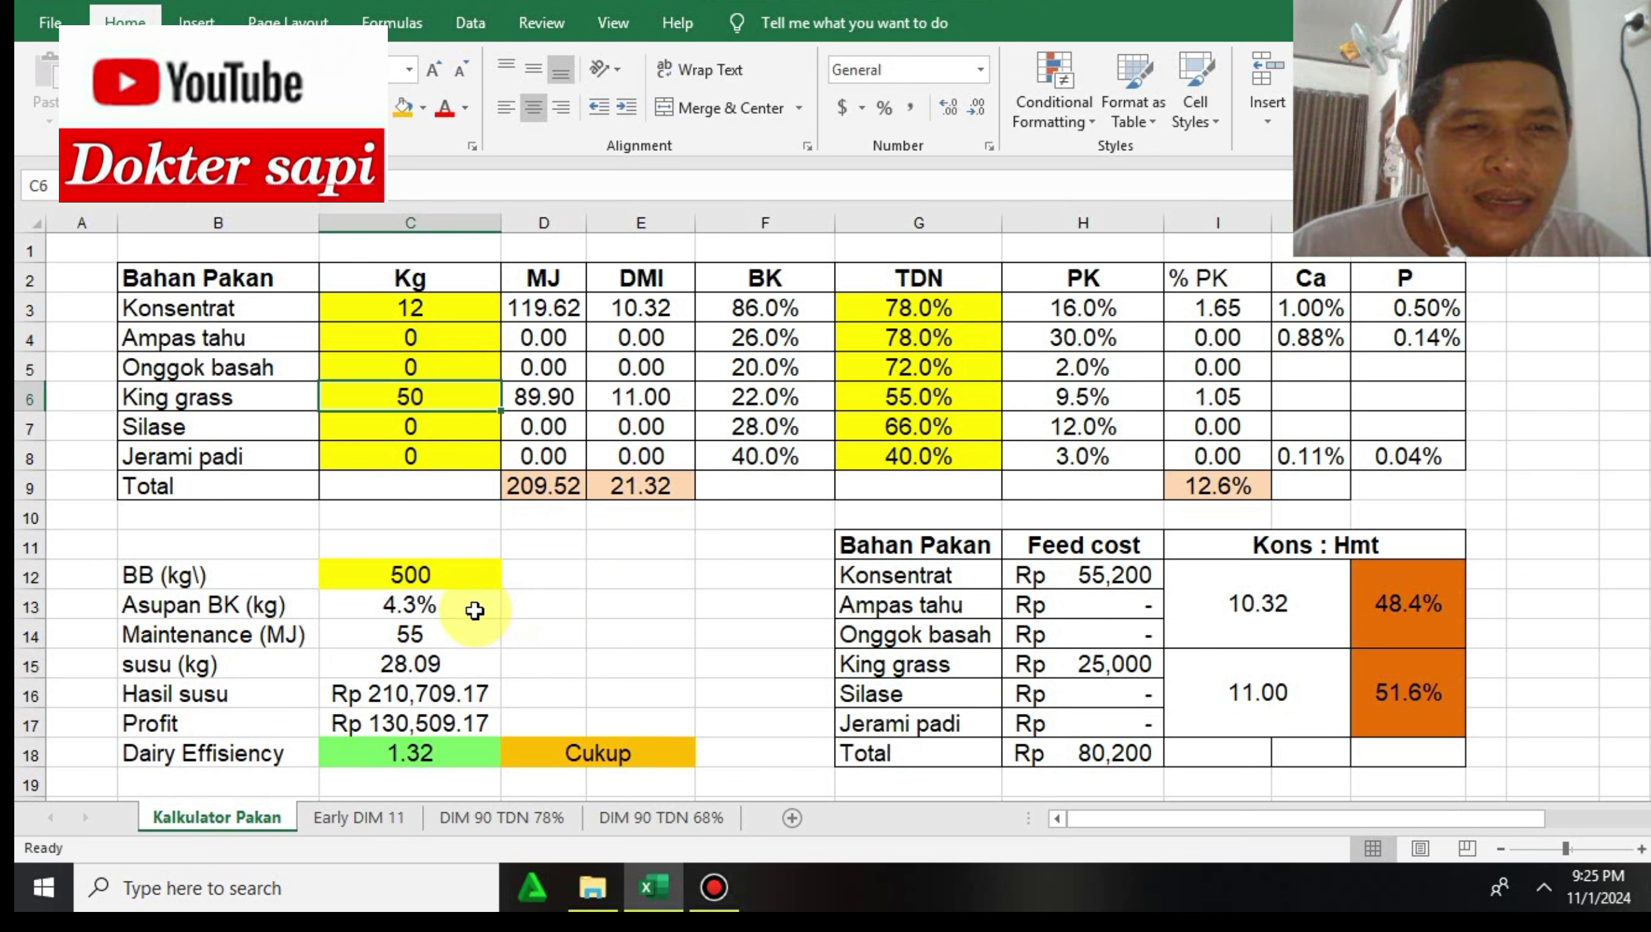
{"action": "left_click", "coordinate": [458, 666]}
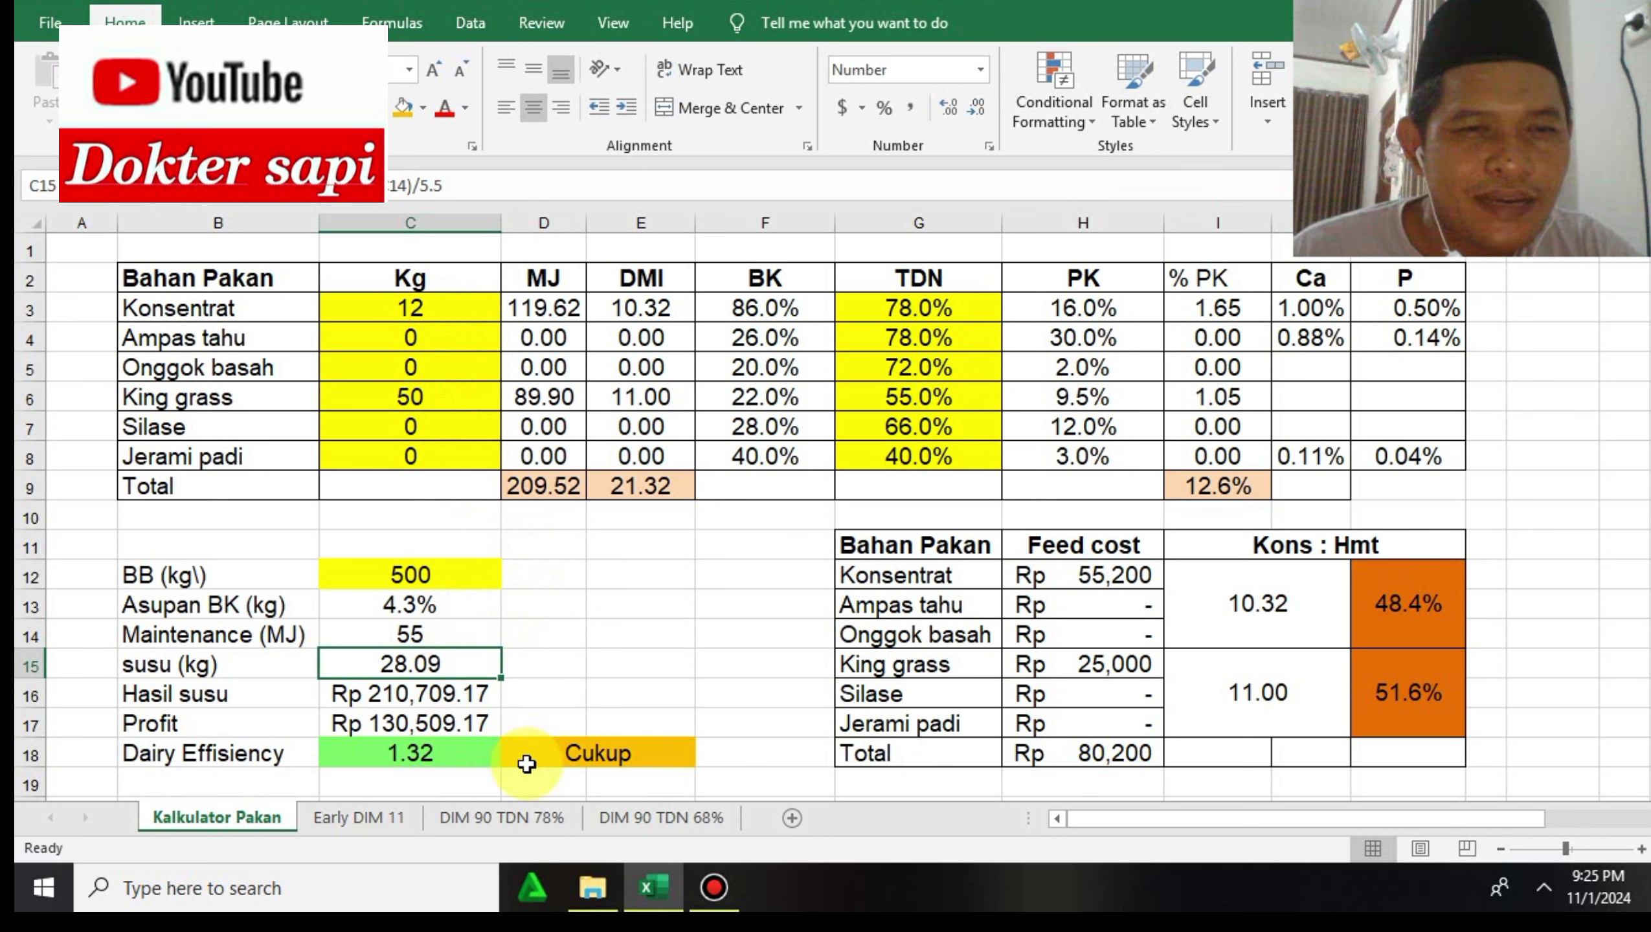
{"action": "left_click", "coordinate": [565, 756]}
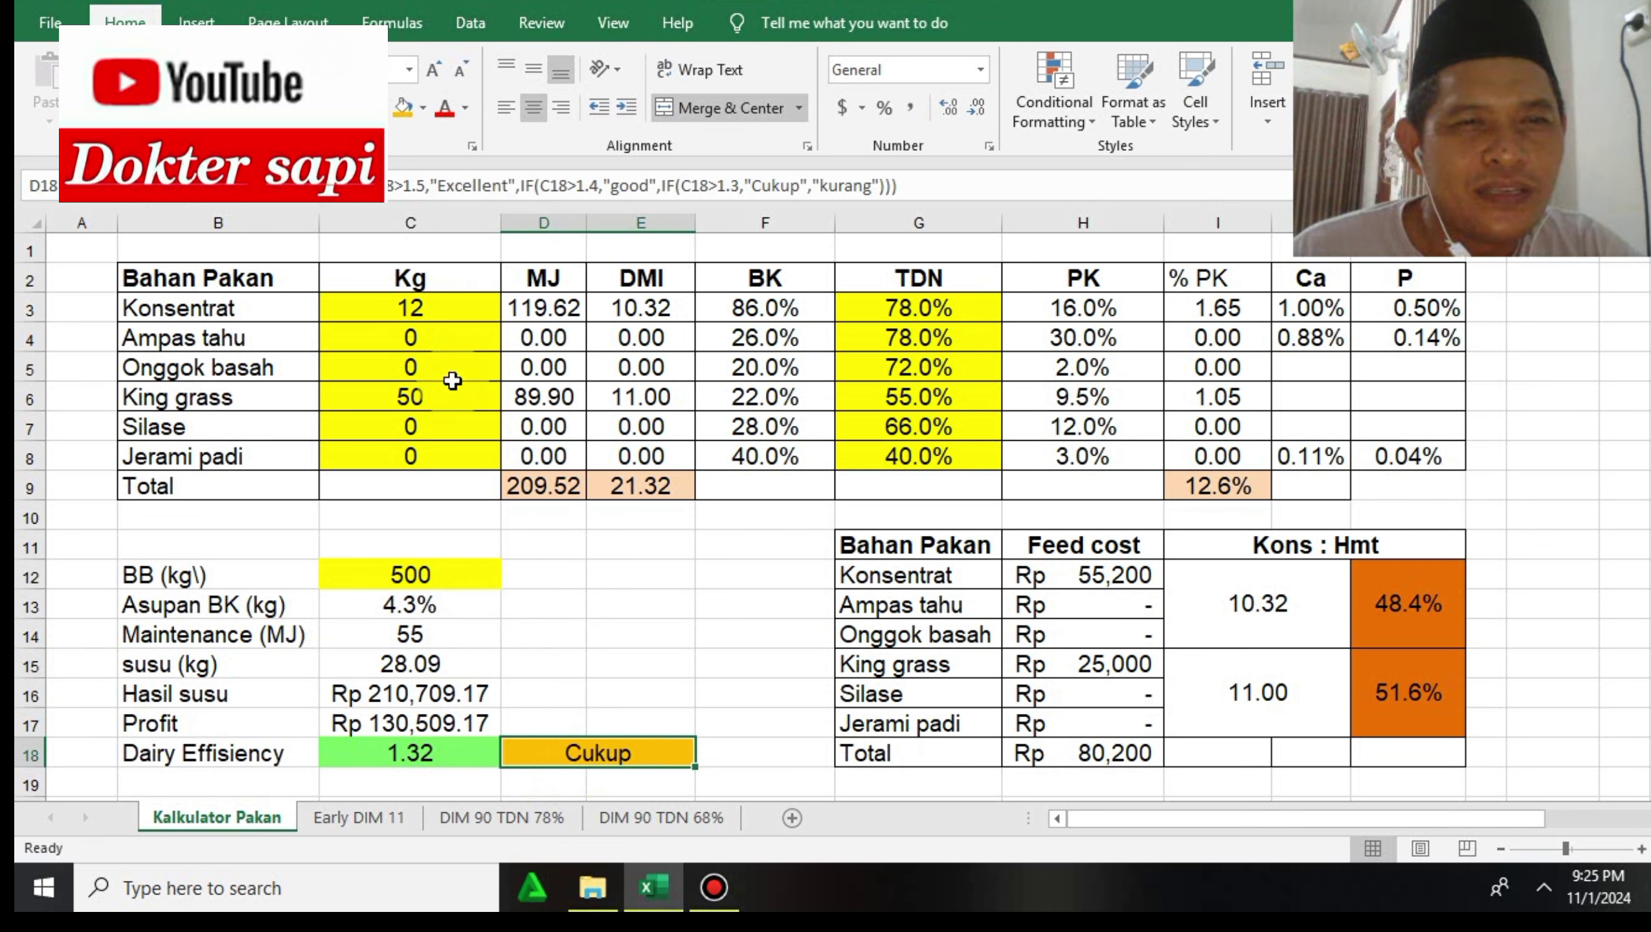
{"action": "left_click", "coordinate": [435, 340]}
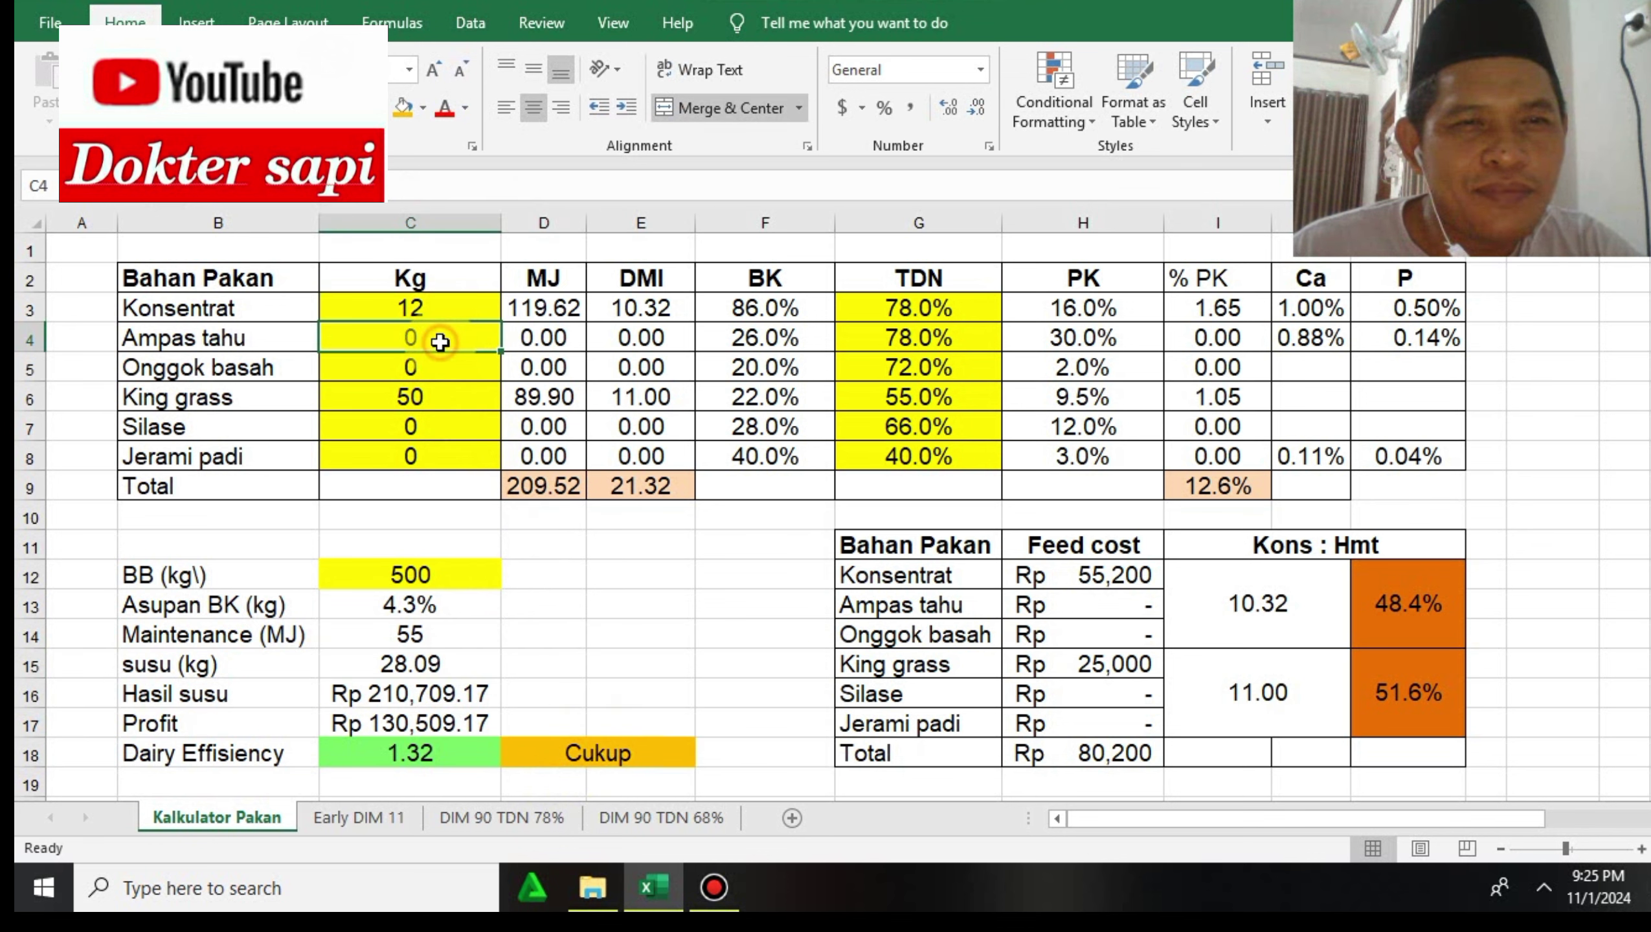
{"action": "left_click", "coordinate": [419, 661]}
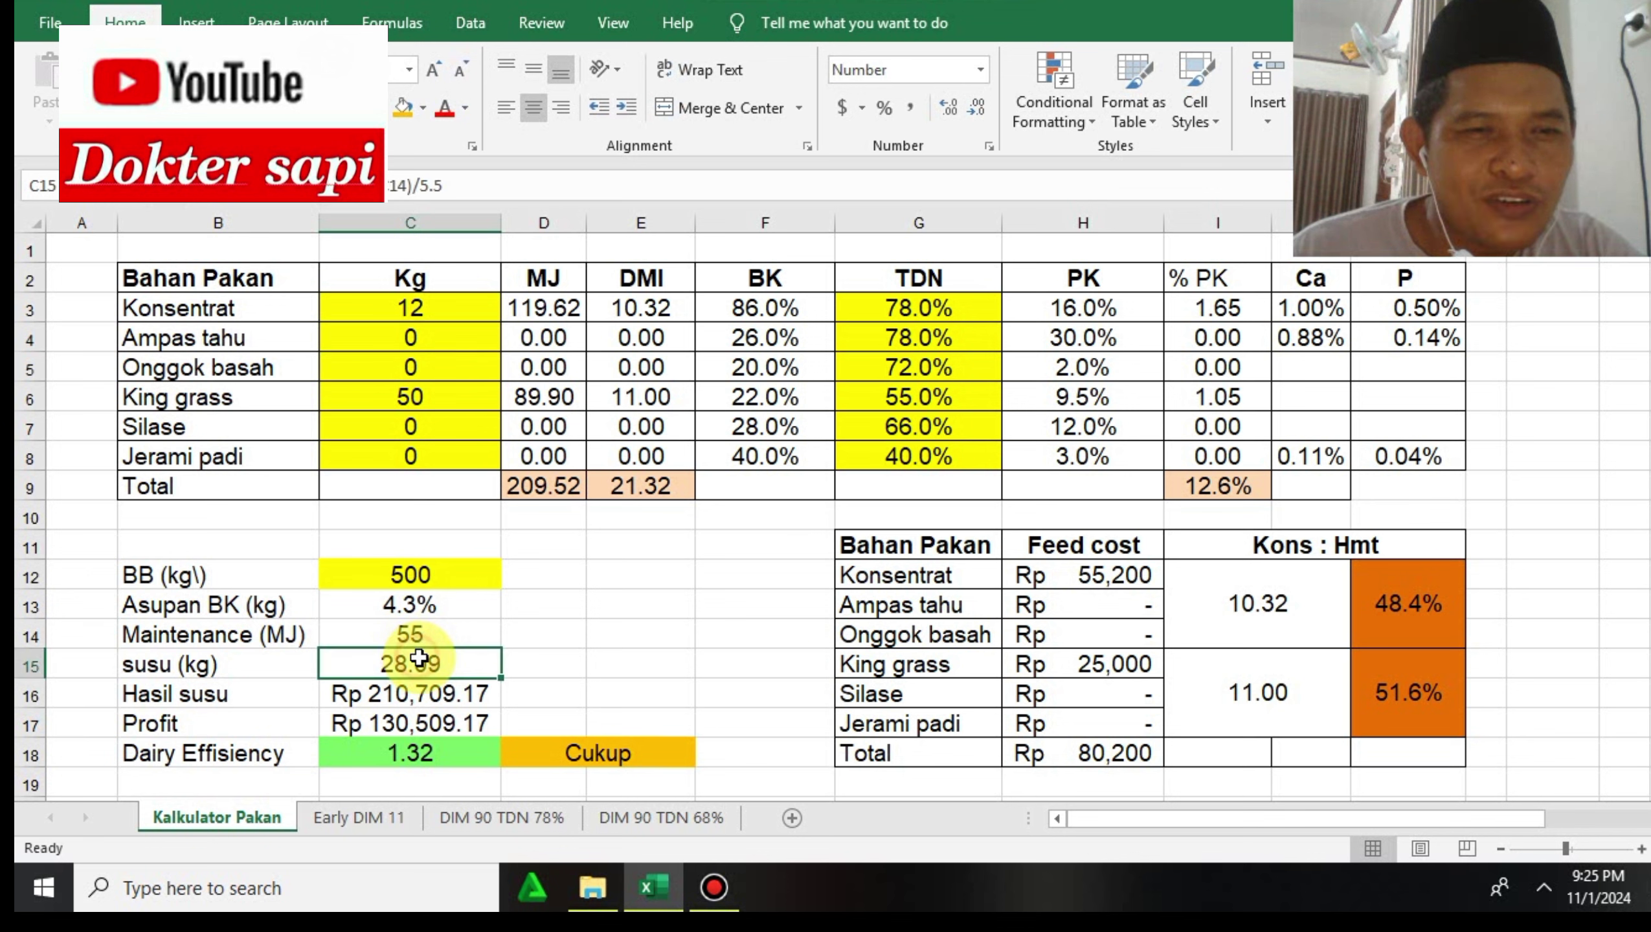
{"action": "left_click", "coordinate": [558, 751]}
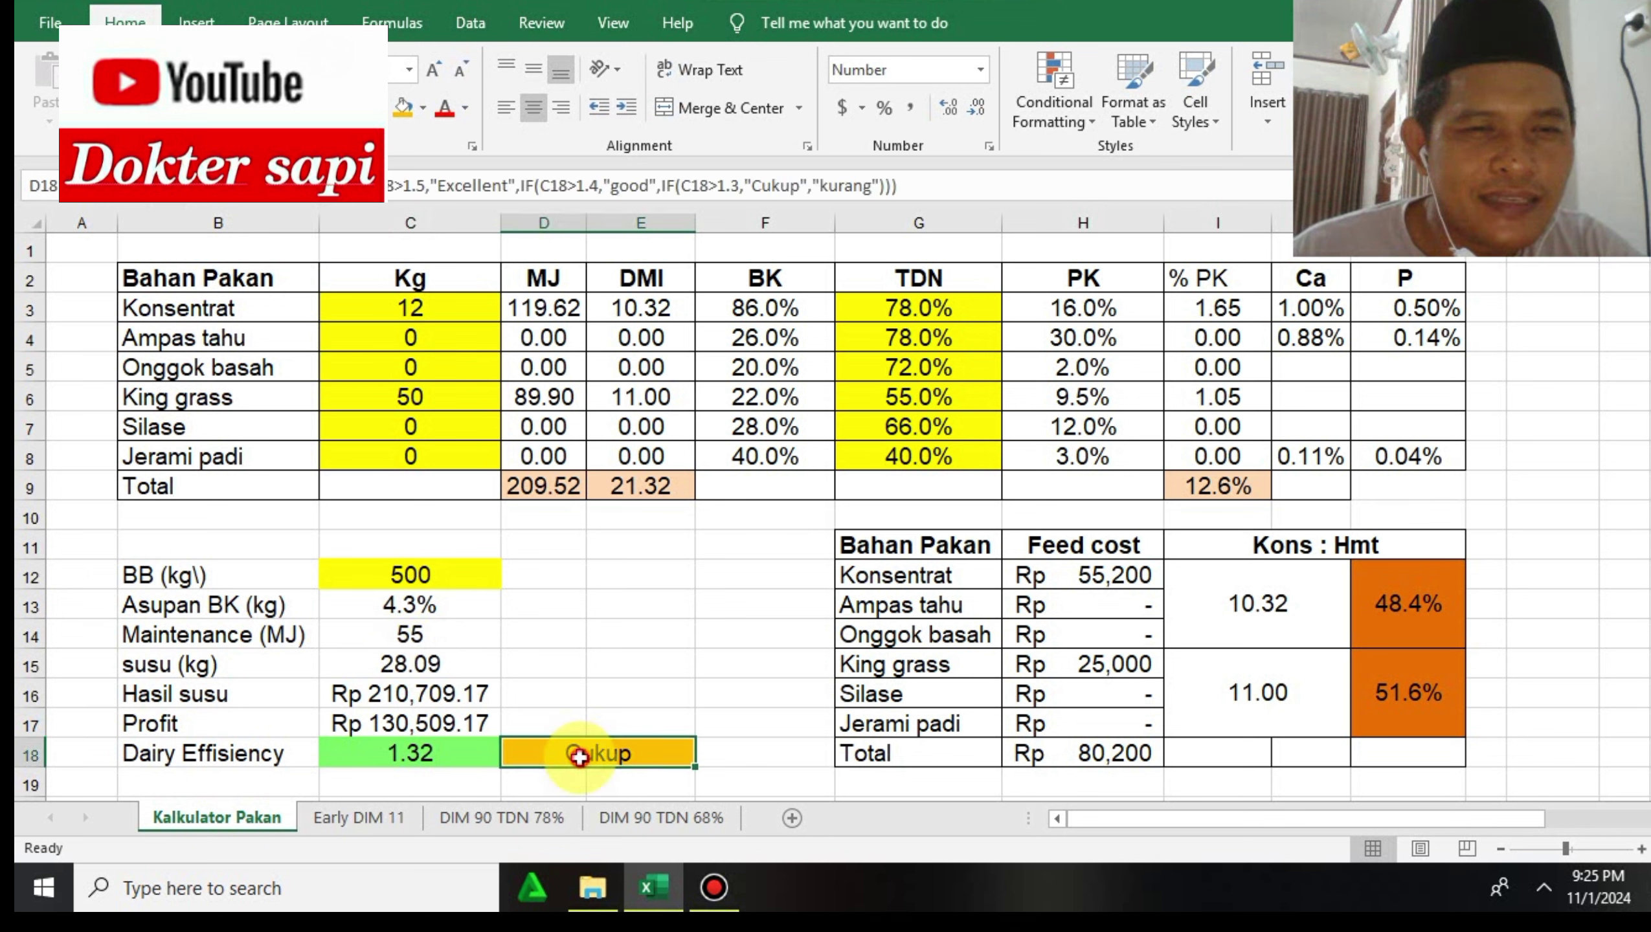
Step: Set the Ampas tahu amount to 10 kg and check the milk yield, Dairy Effisiency value and rating
{"action": "left_click", "coordinate": [415, 339]}
{"action": "type", "text": "10"}
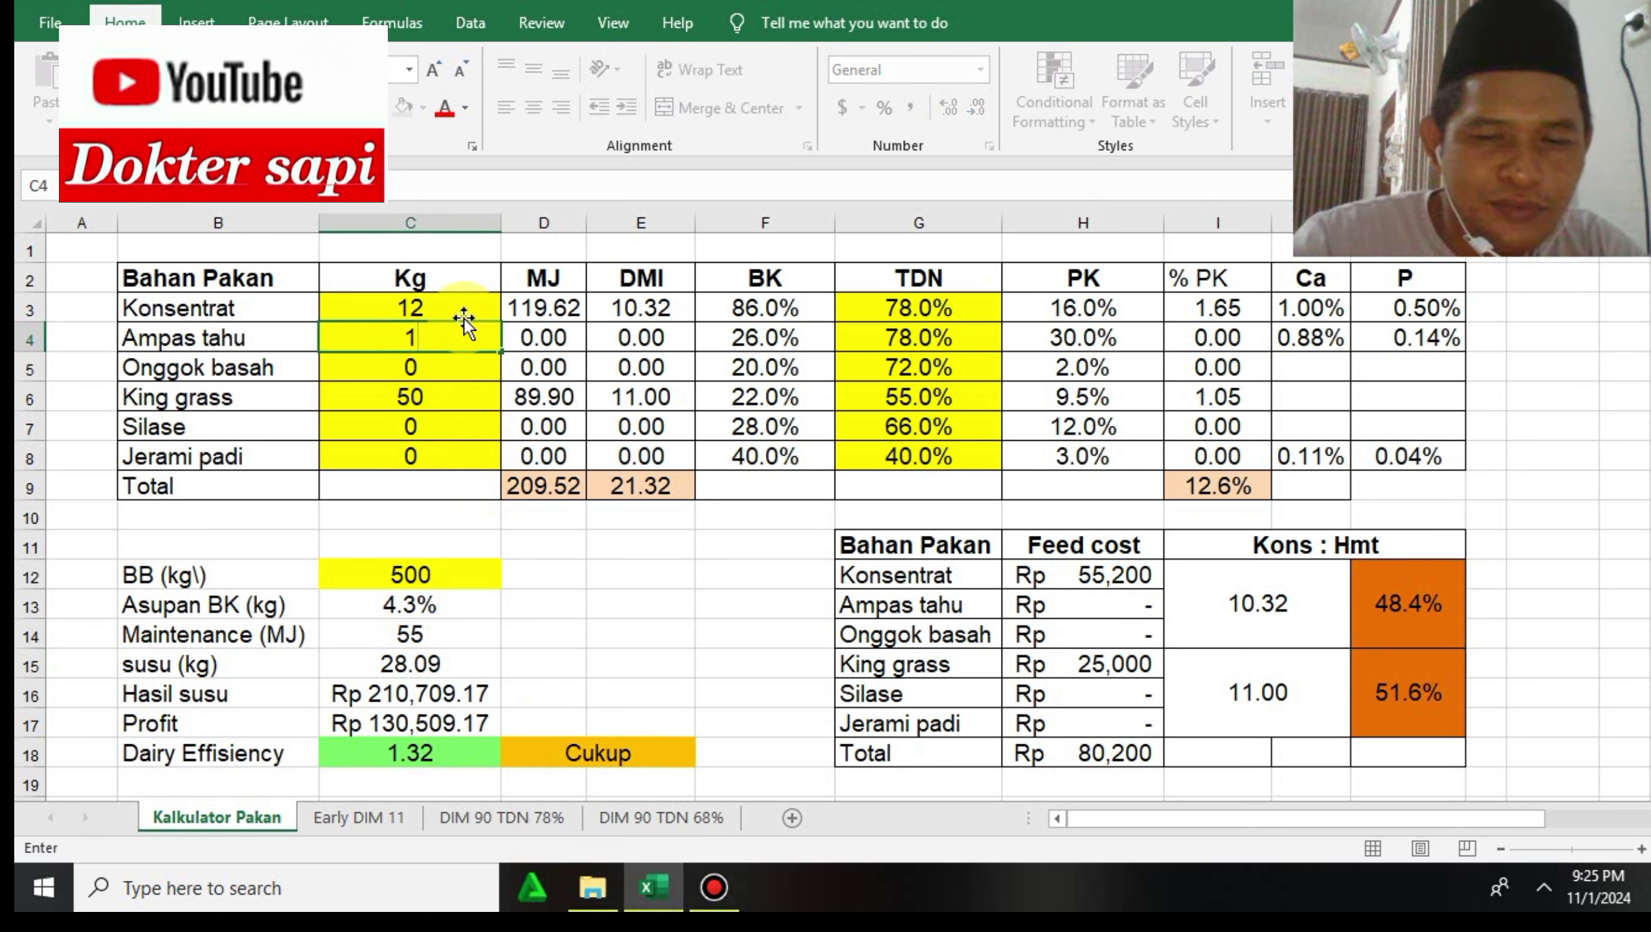
{"action": "left_click", "coordinate": [626, 573]}
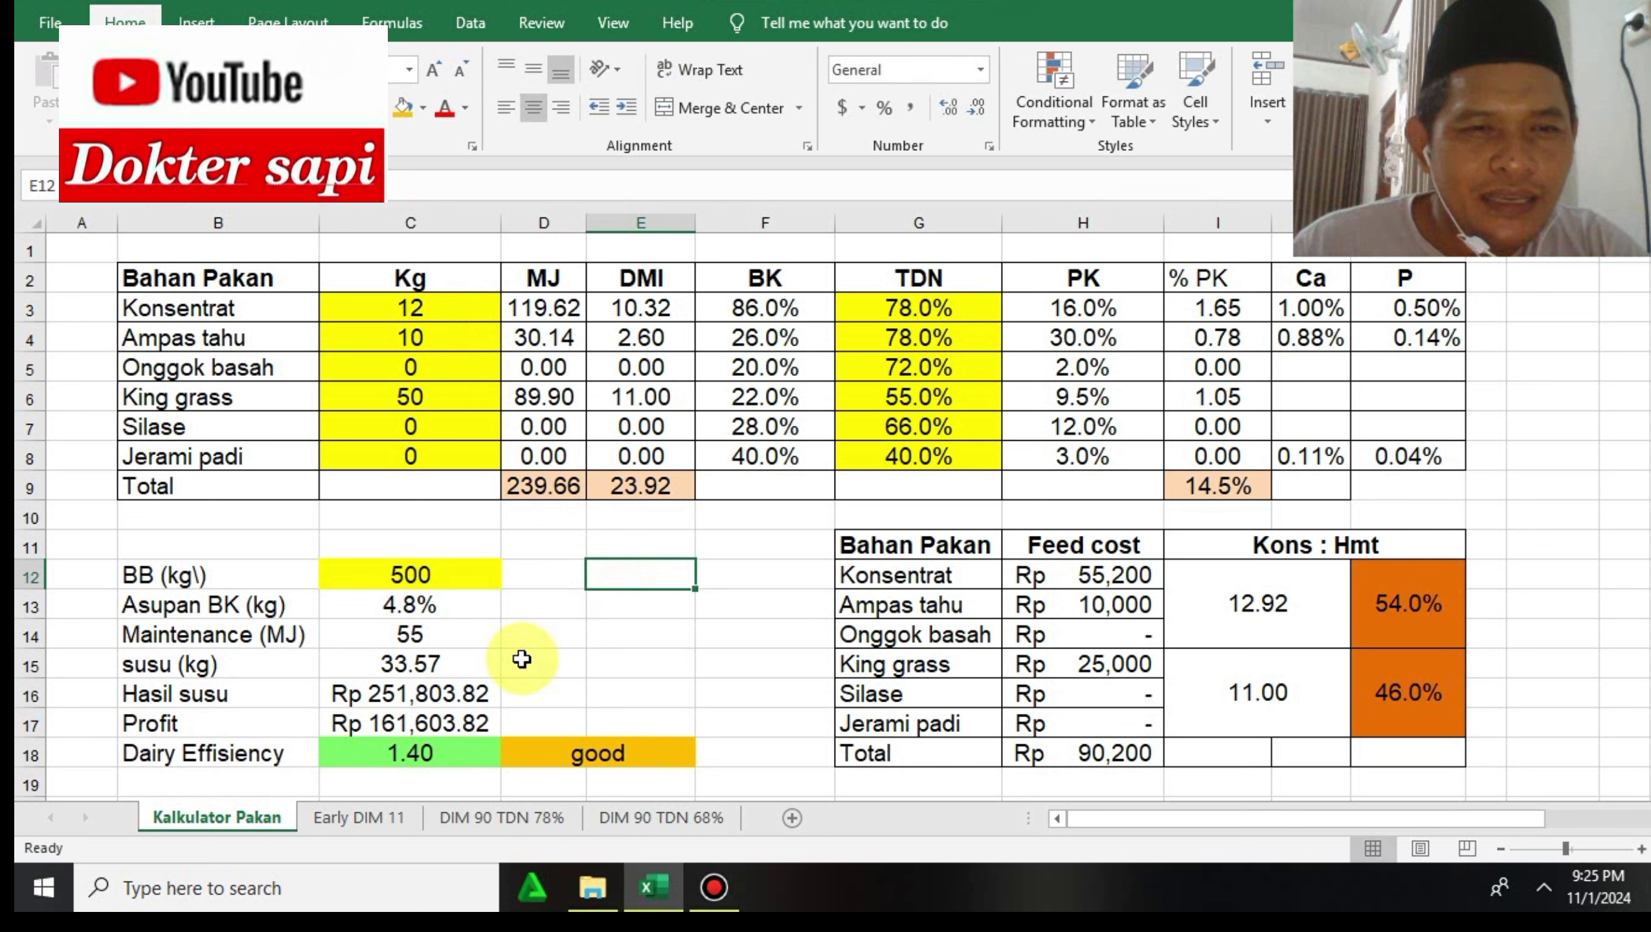
{"action": "left_click", "coordinate": [460, 674]}
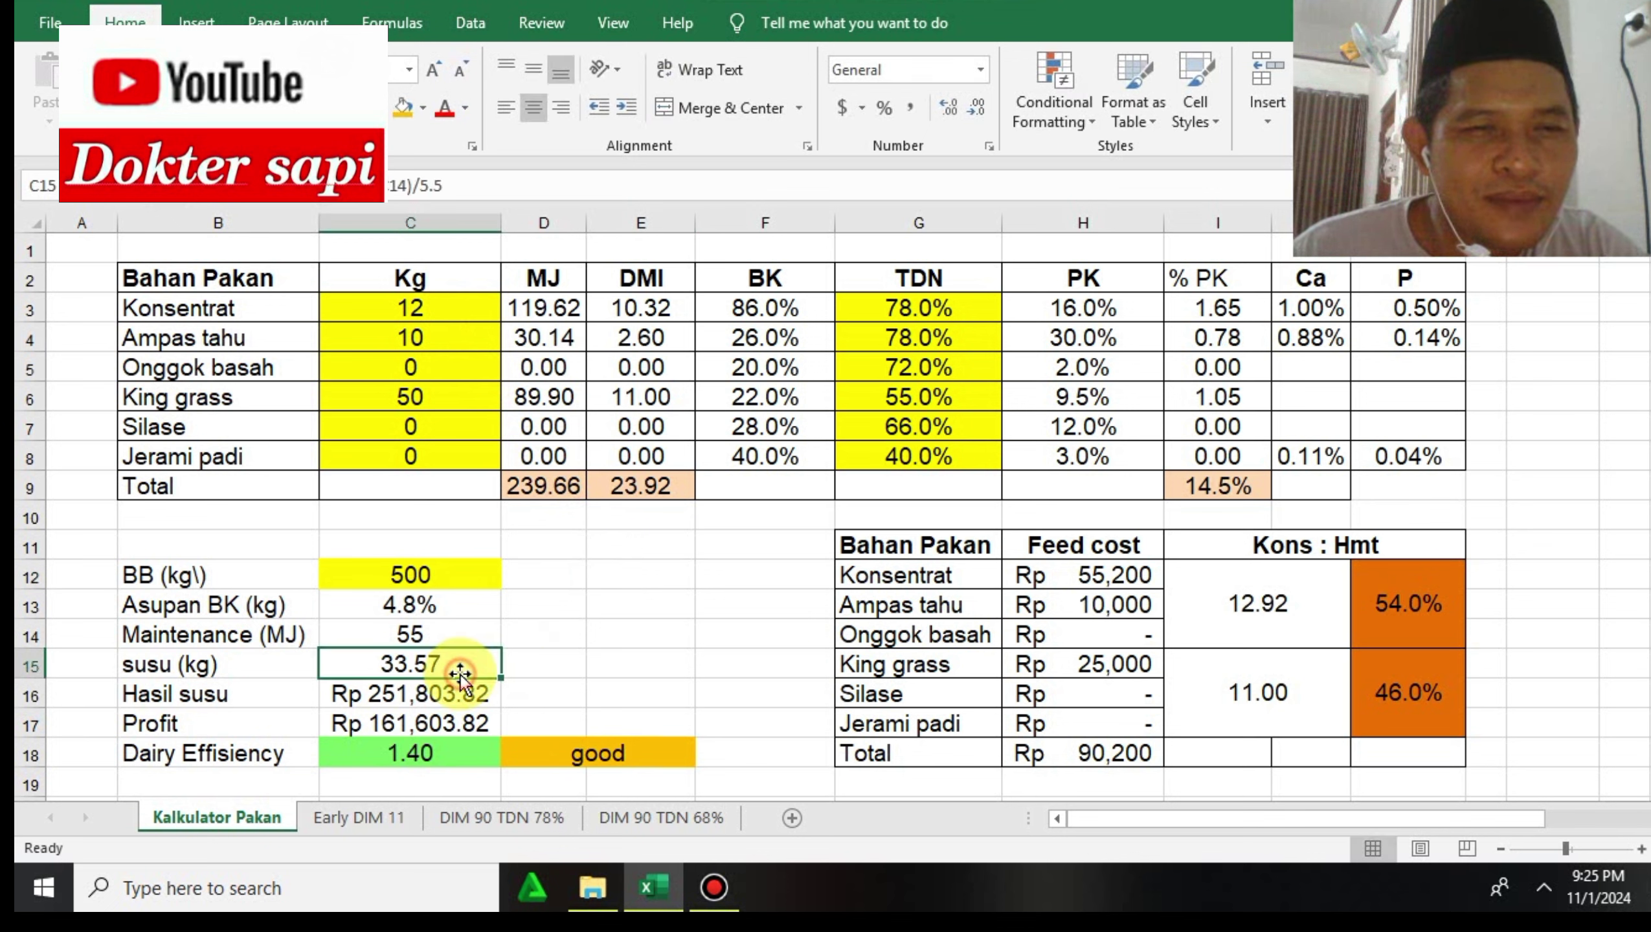
{"action": "left_click", "coordinate": [461, 753]}
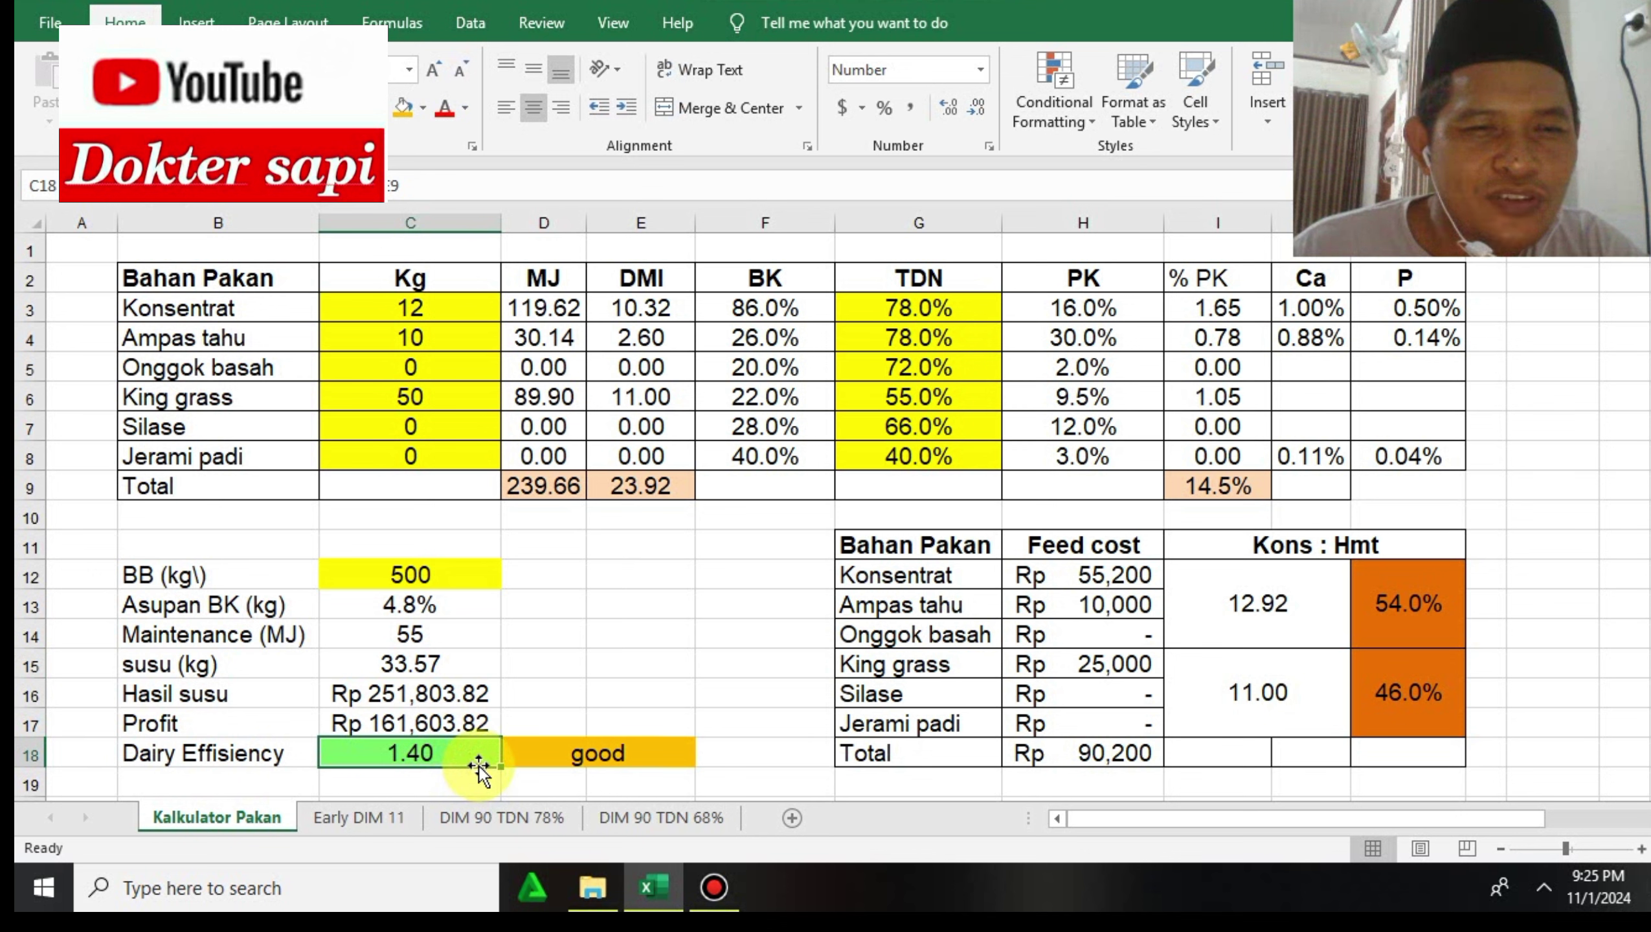
{"action": "left_click", "coordinate": [569, 751]}
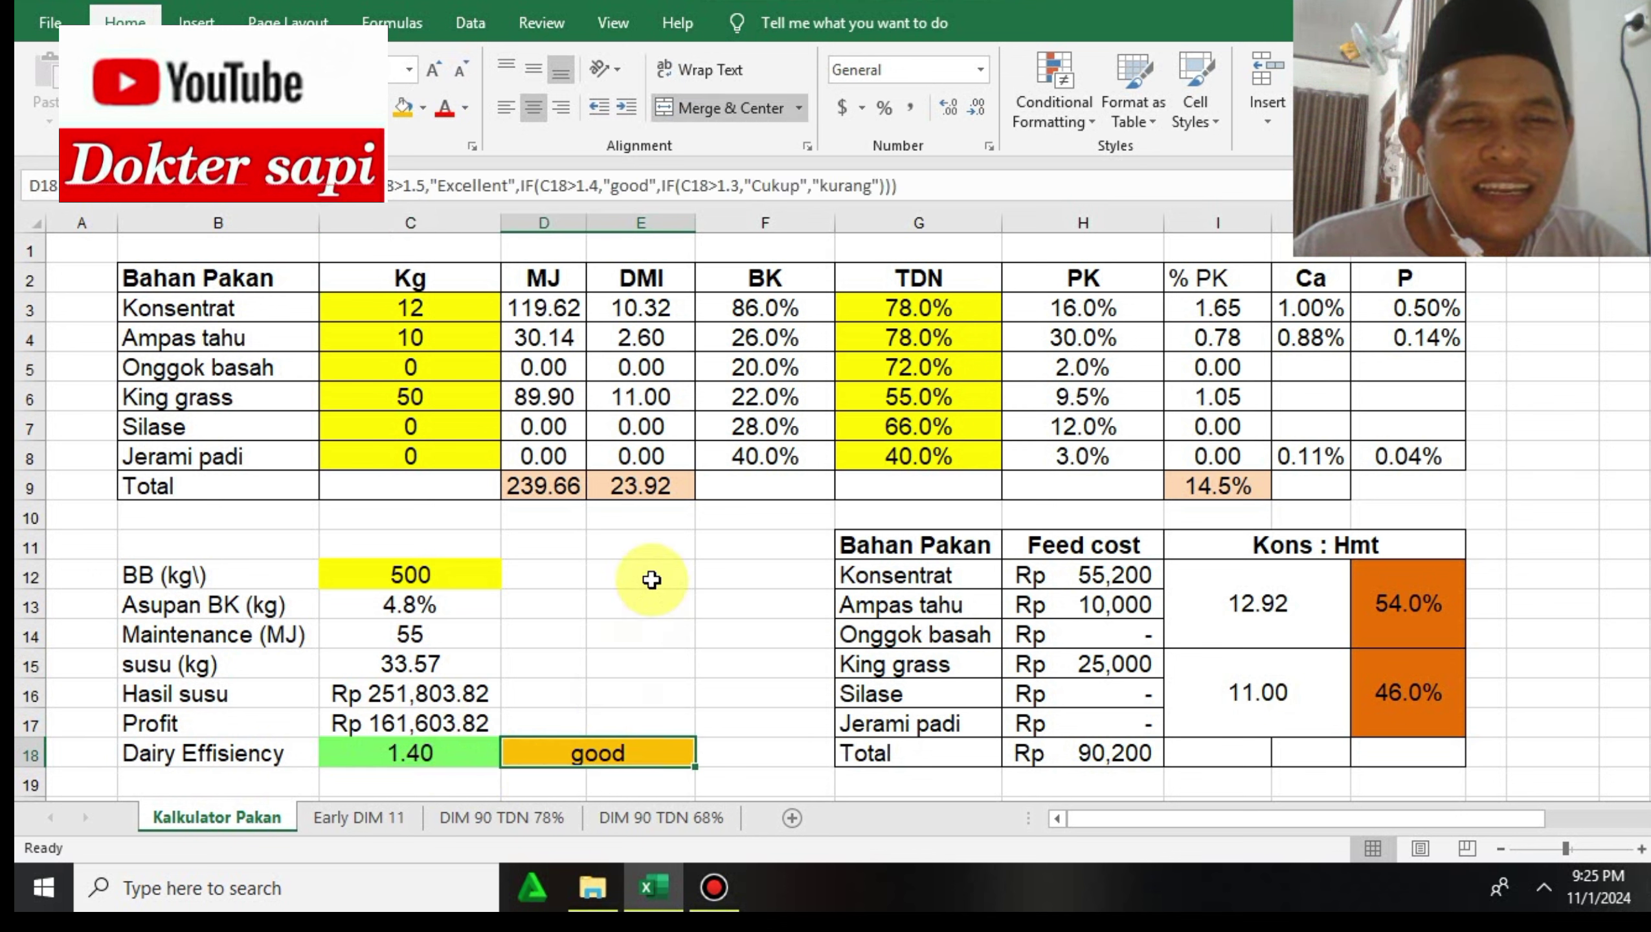
Step: Review the Ampas tahu amount together with the ration's milk yield, total % PK and dry matter intake percentage (Asupan BK)
{"action": "left_click", "coordinate": [466, 672]}
{"action": "left_click", "coordinate": [467, 334]}
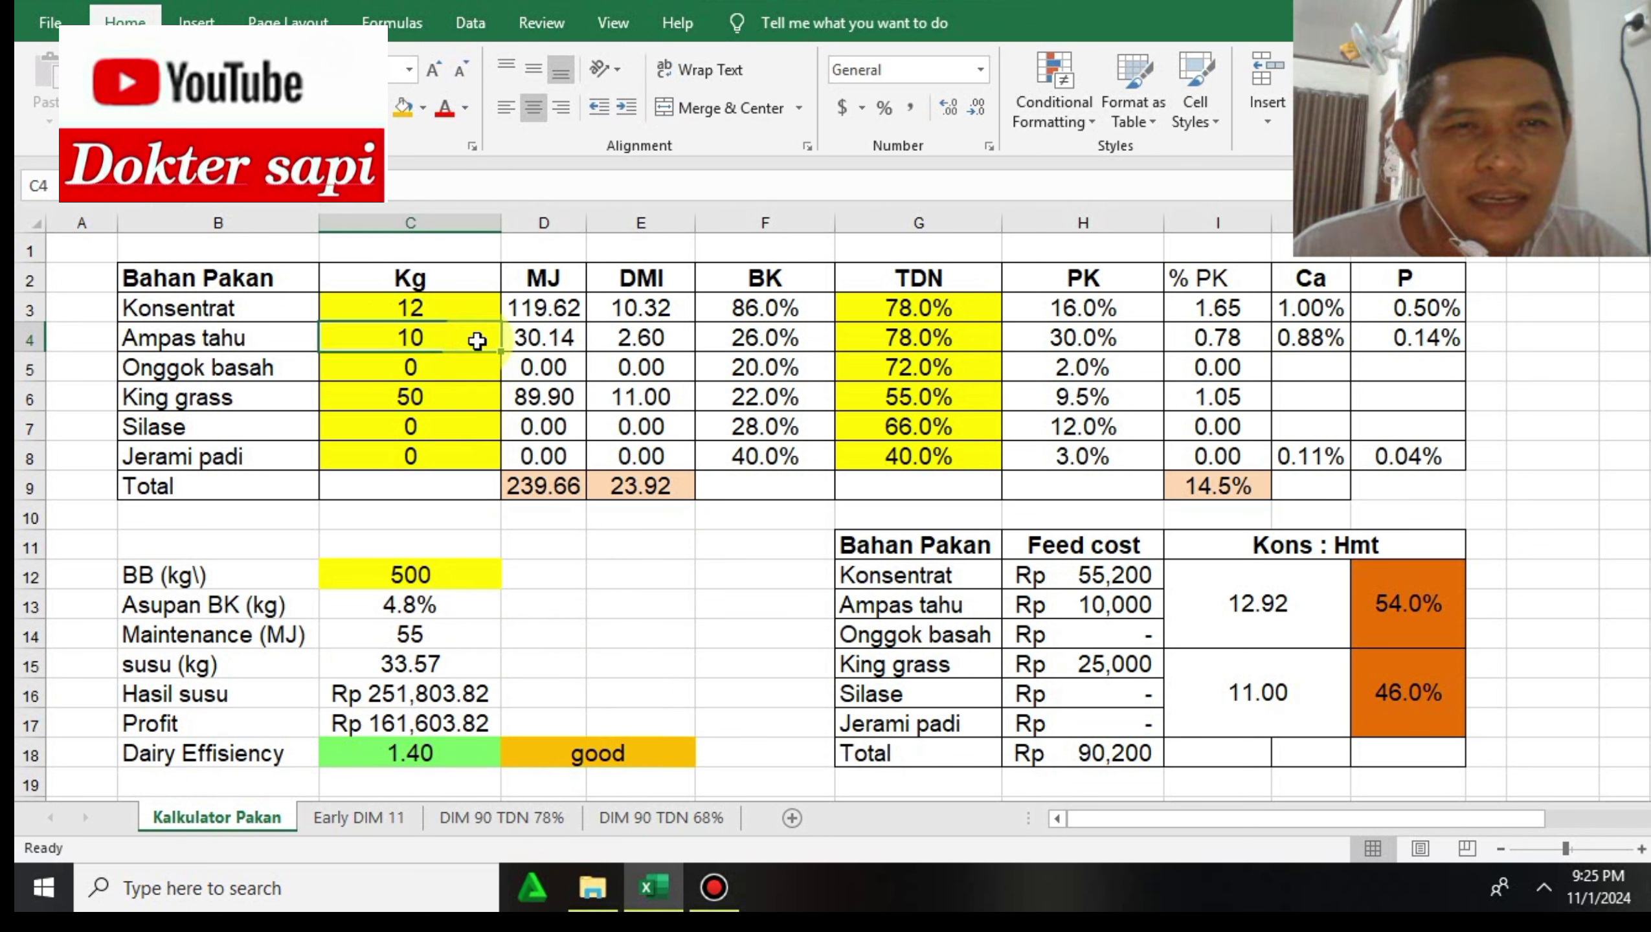
{"action": "left_click", "coordinate": [1220, 493]}
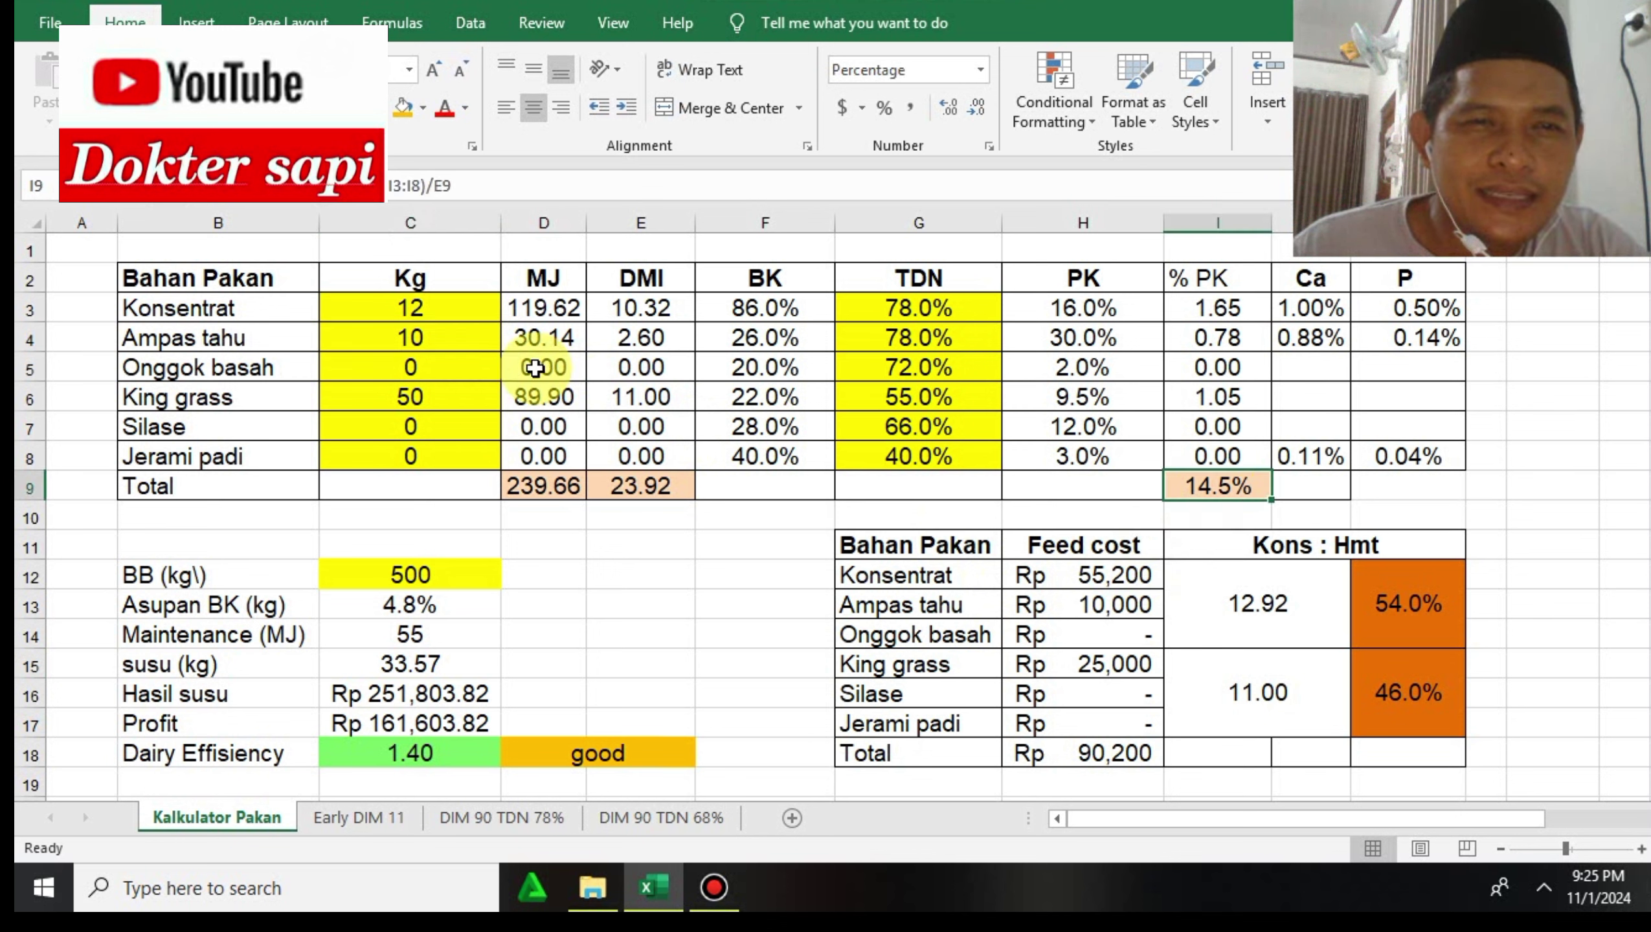
{"action": "left_click", "coordinate": [462, 339]}
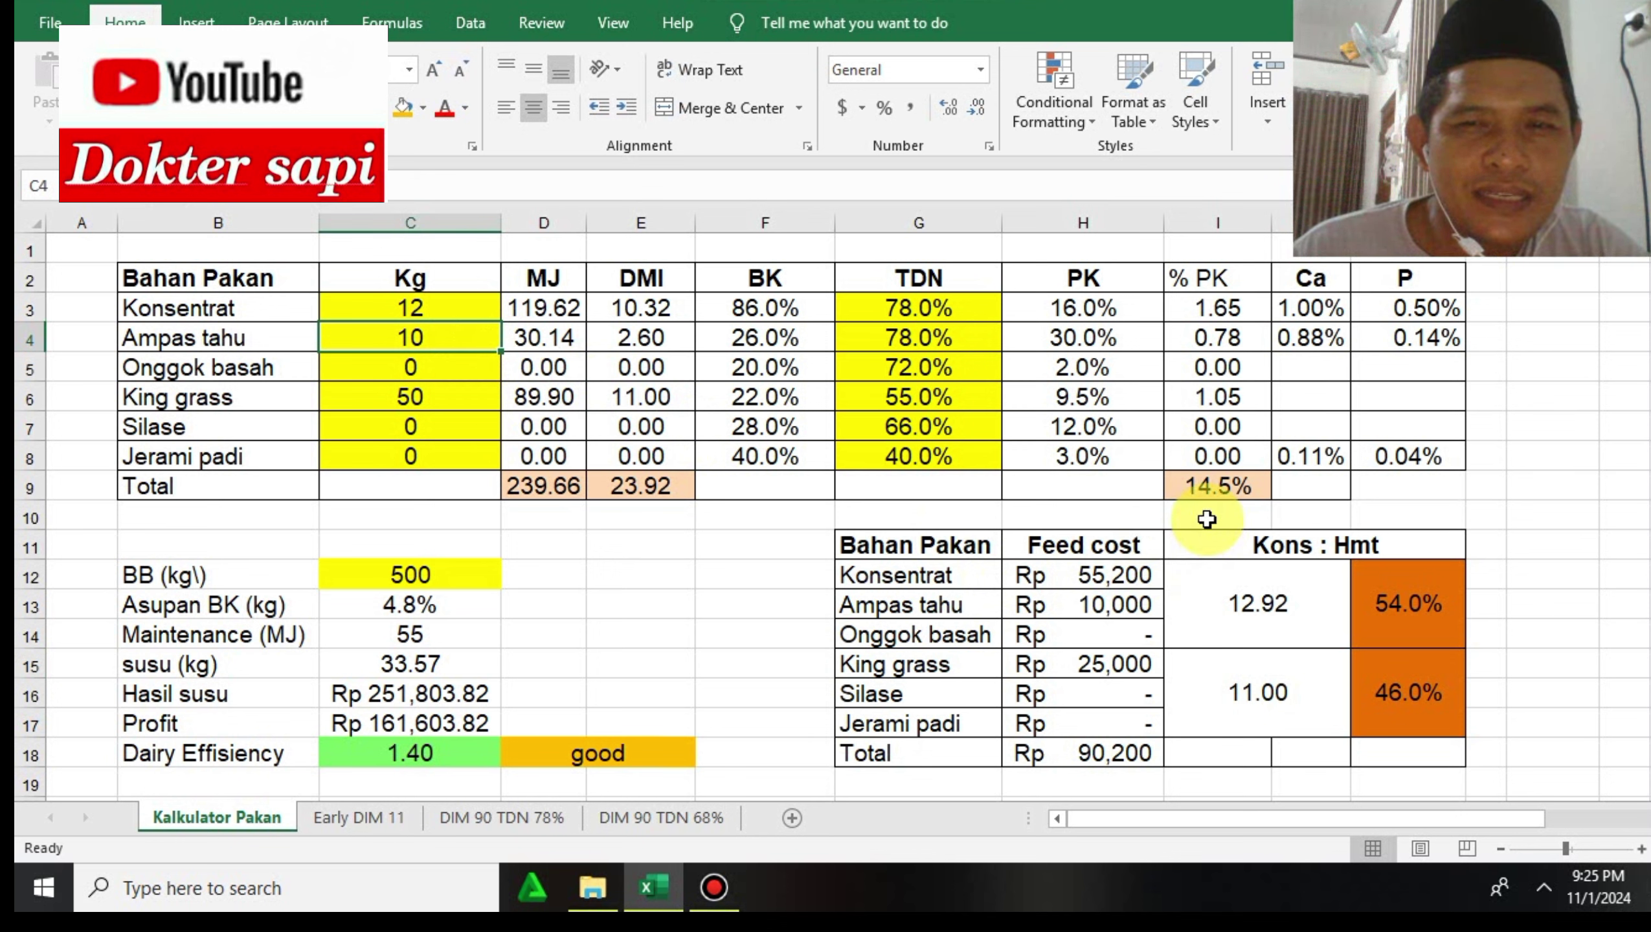
{"action": "left_click", "coordinate": [1205, 490]}
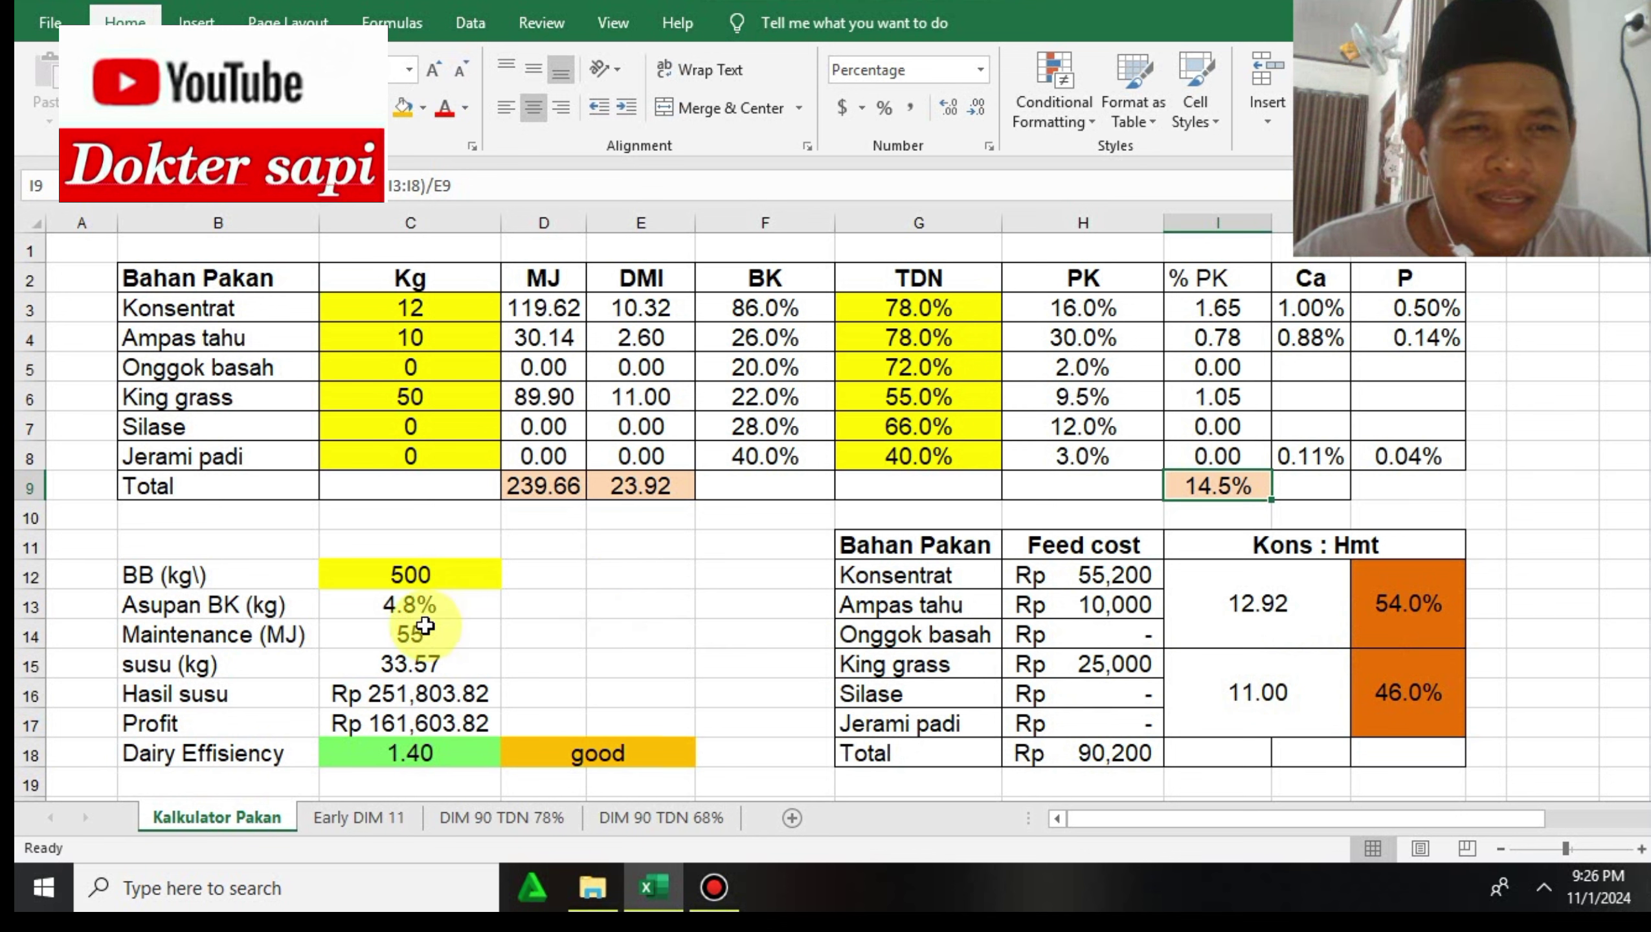
{"action": "left_click", "coordinate": [401, 606]}
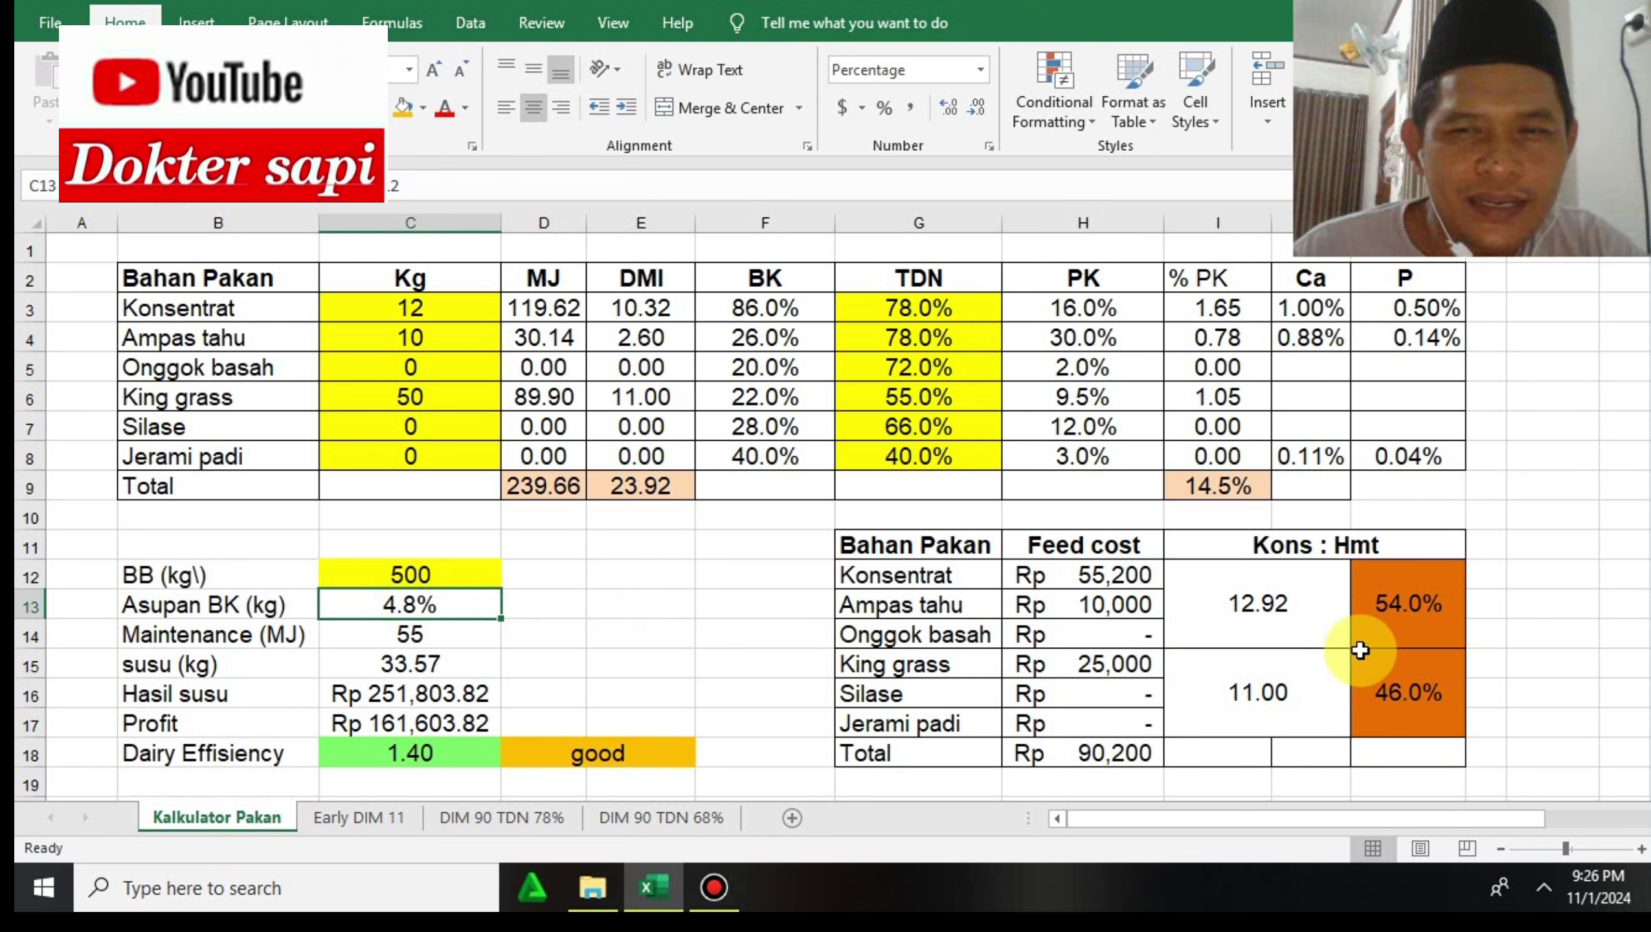
Step: Examine the Kons : Hmt shares, comparing the concentrate percentage with the forage percentage of the ration
{"action": "left_click", "coordinate": [1385, 594]}
{"action": "left_click", "coordinate": [1426, 664]}
{"action": "left_click", "coordinate": [1421, 596]}
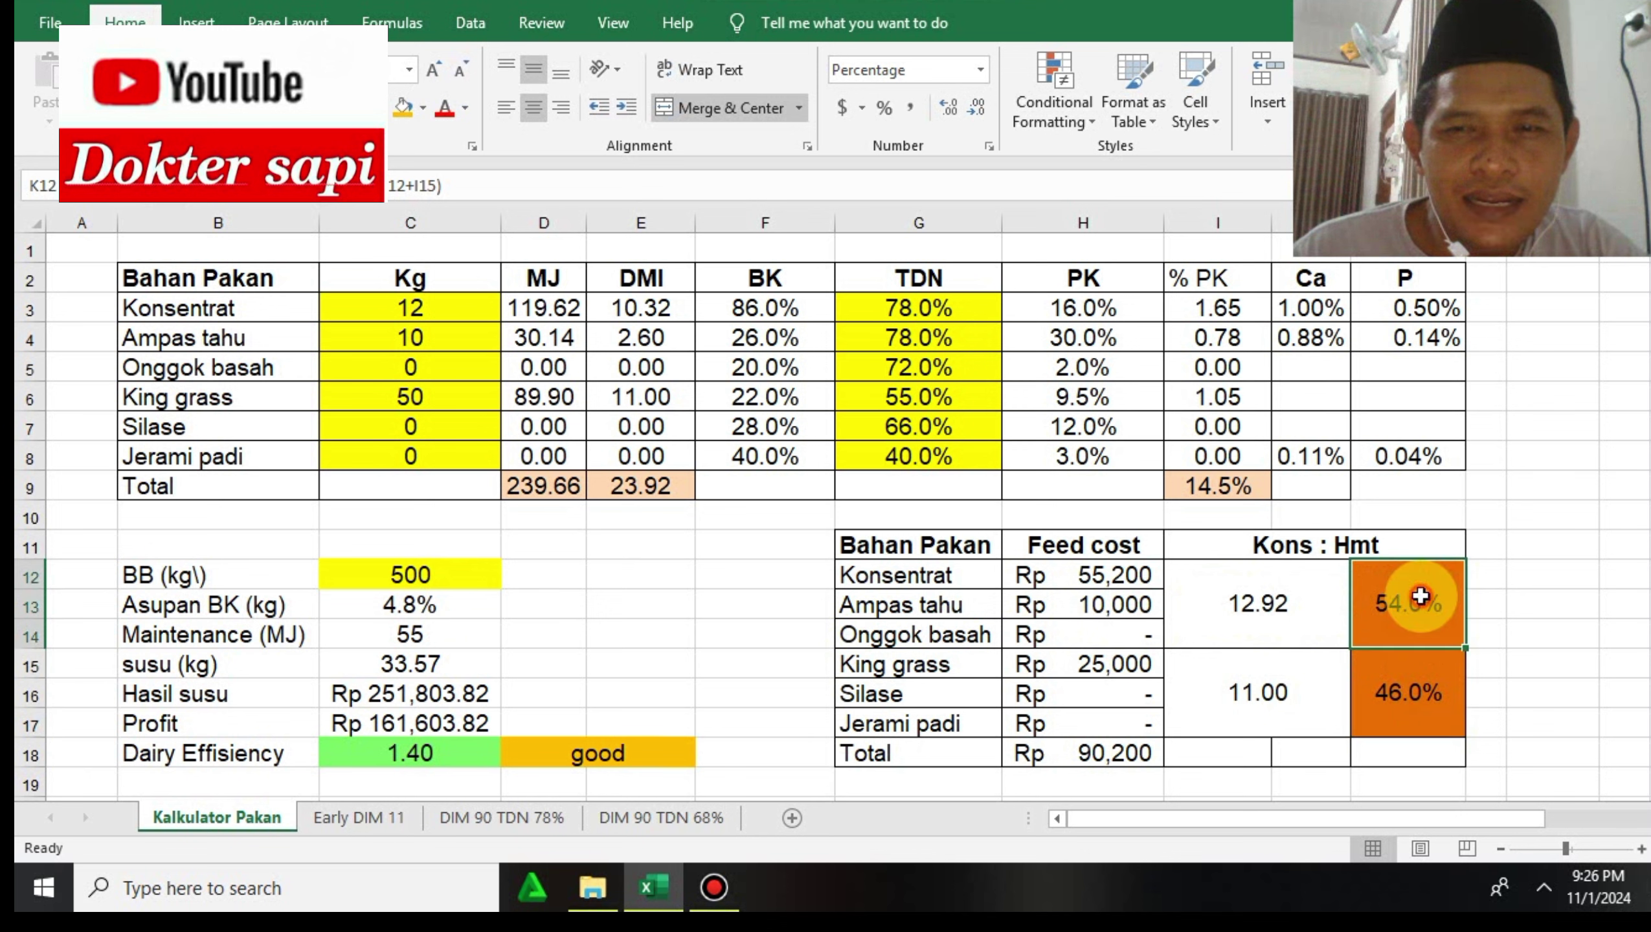
{"action": "left_click", "coordinate": [1433, 670]}
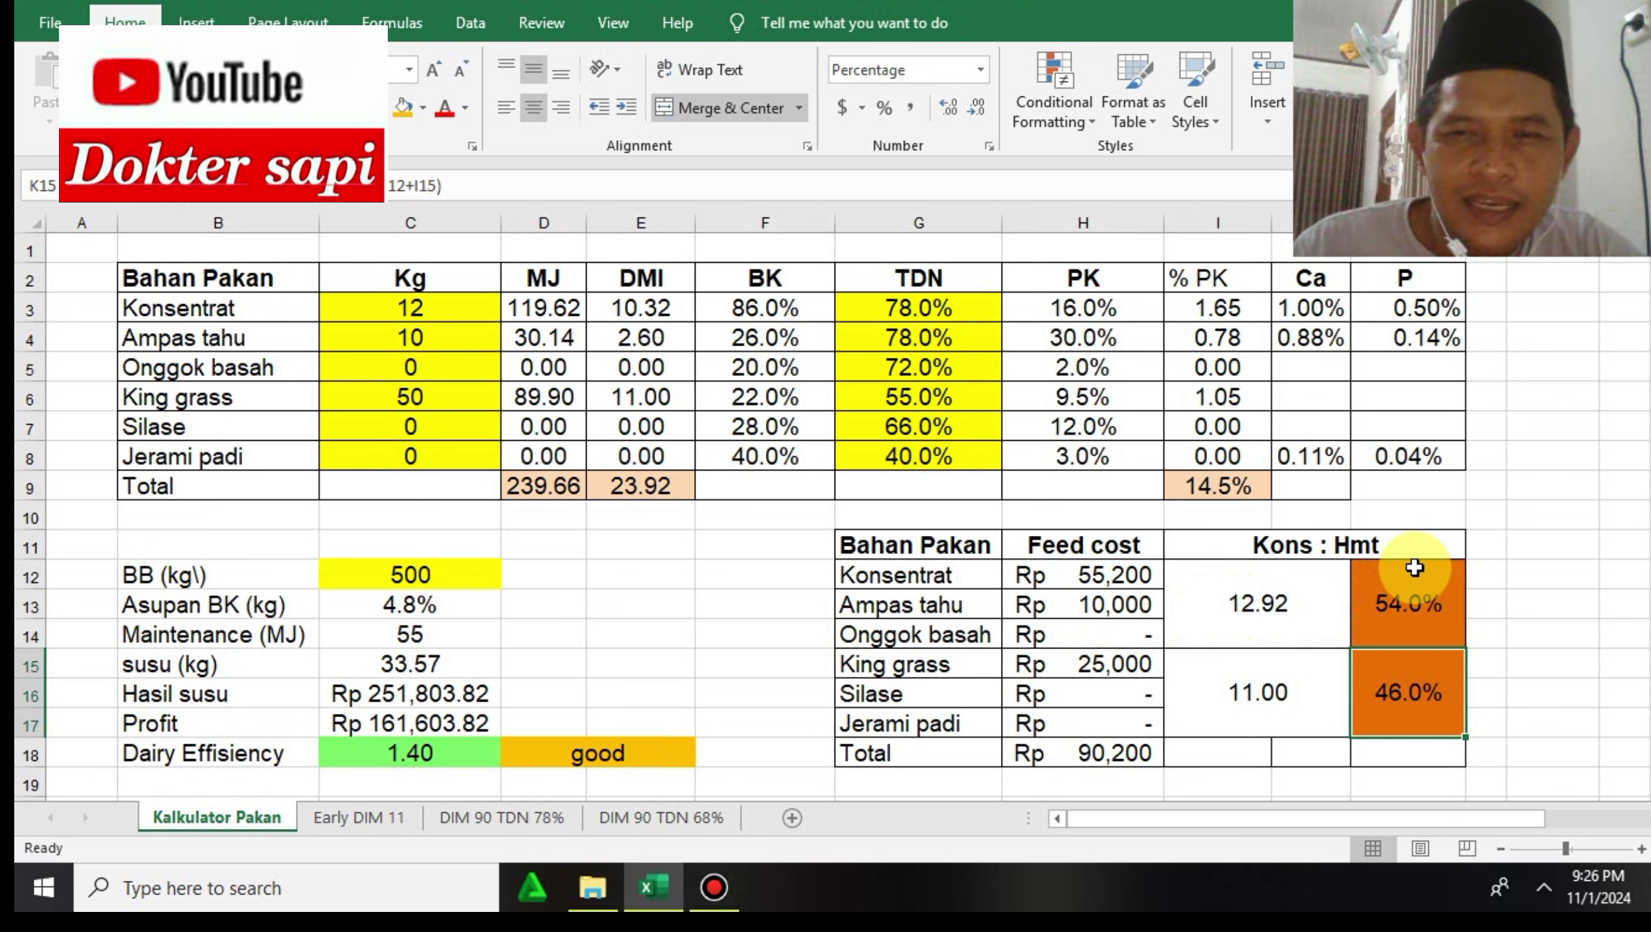
{"action": "left_click", "coordinate": [1411, 600]}
{"action": "left_click", "coordinate": [1404, 664]}
{"action": "left_click", "coordinate": [1401, 602]}
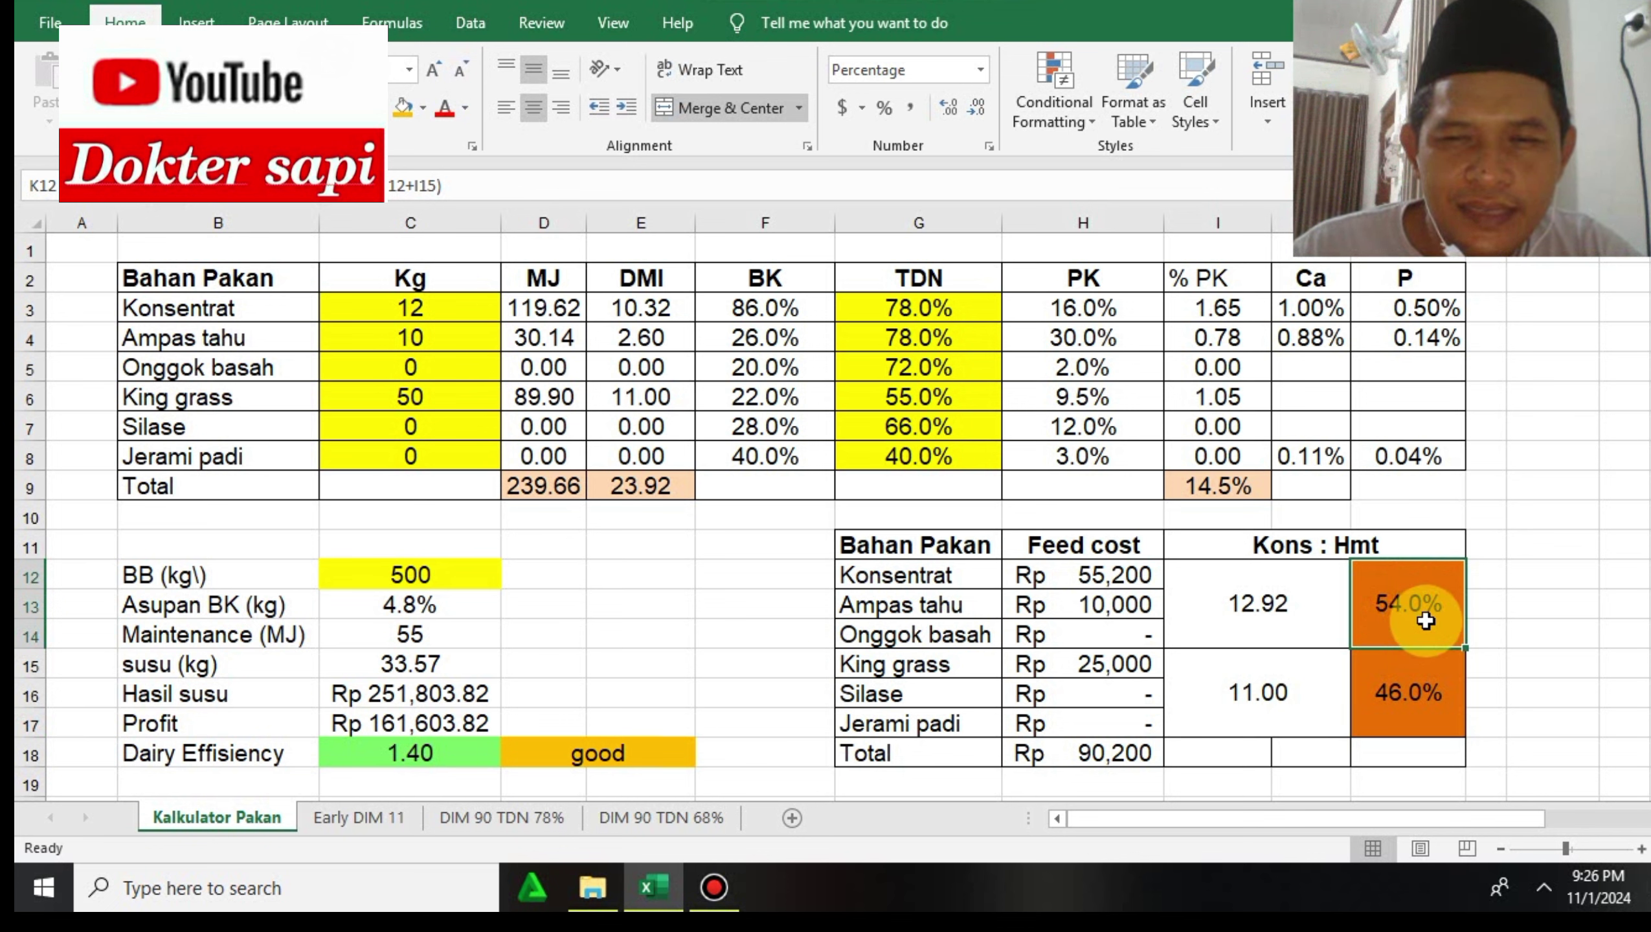
{"action": "left_click", "coordinate": [1409, 690]}
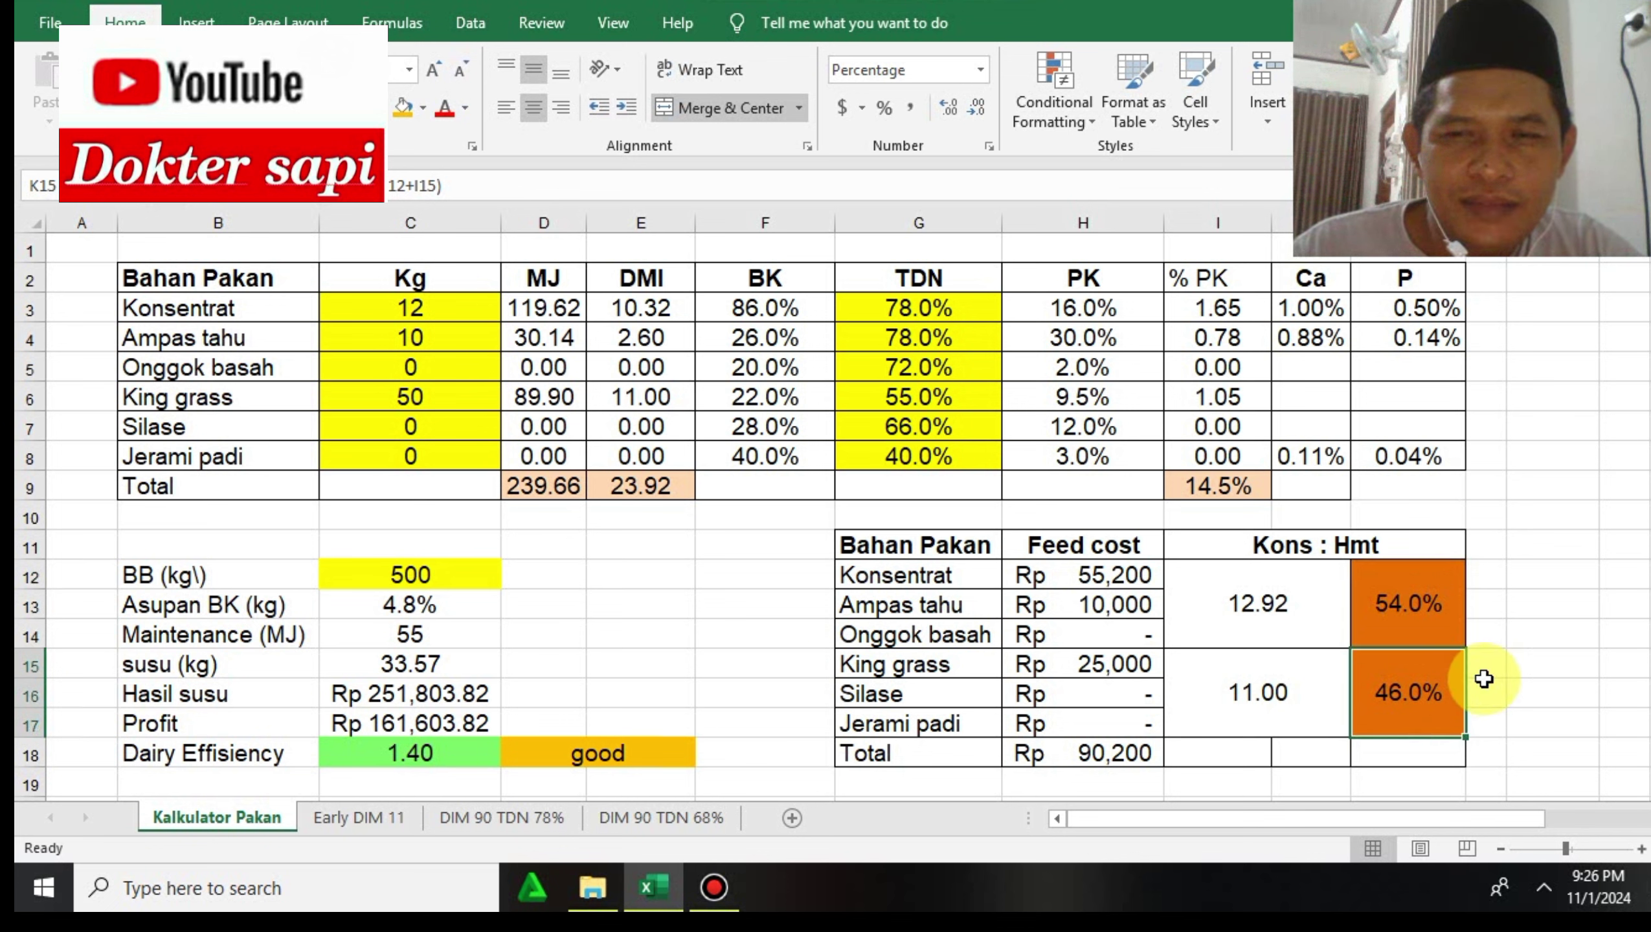
{"action": "left_click_drag", "start_coordinate": [1445, 593], "coordinate": [1453, 659]}
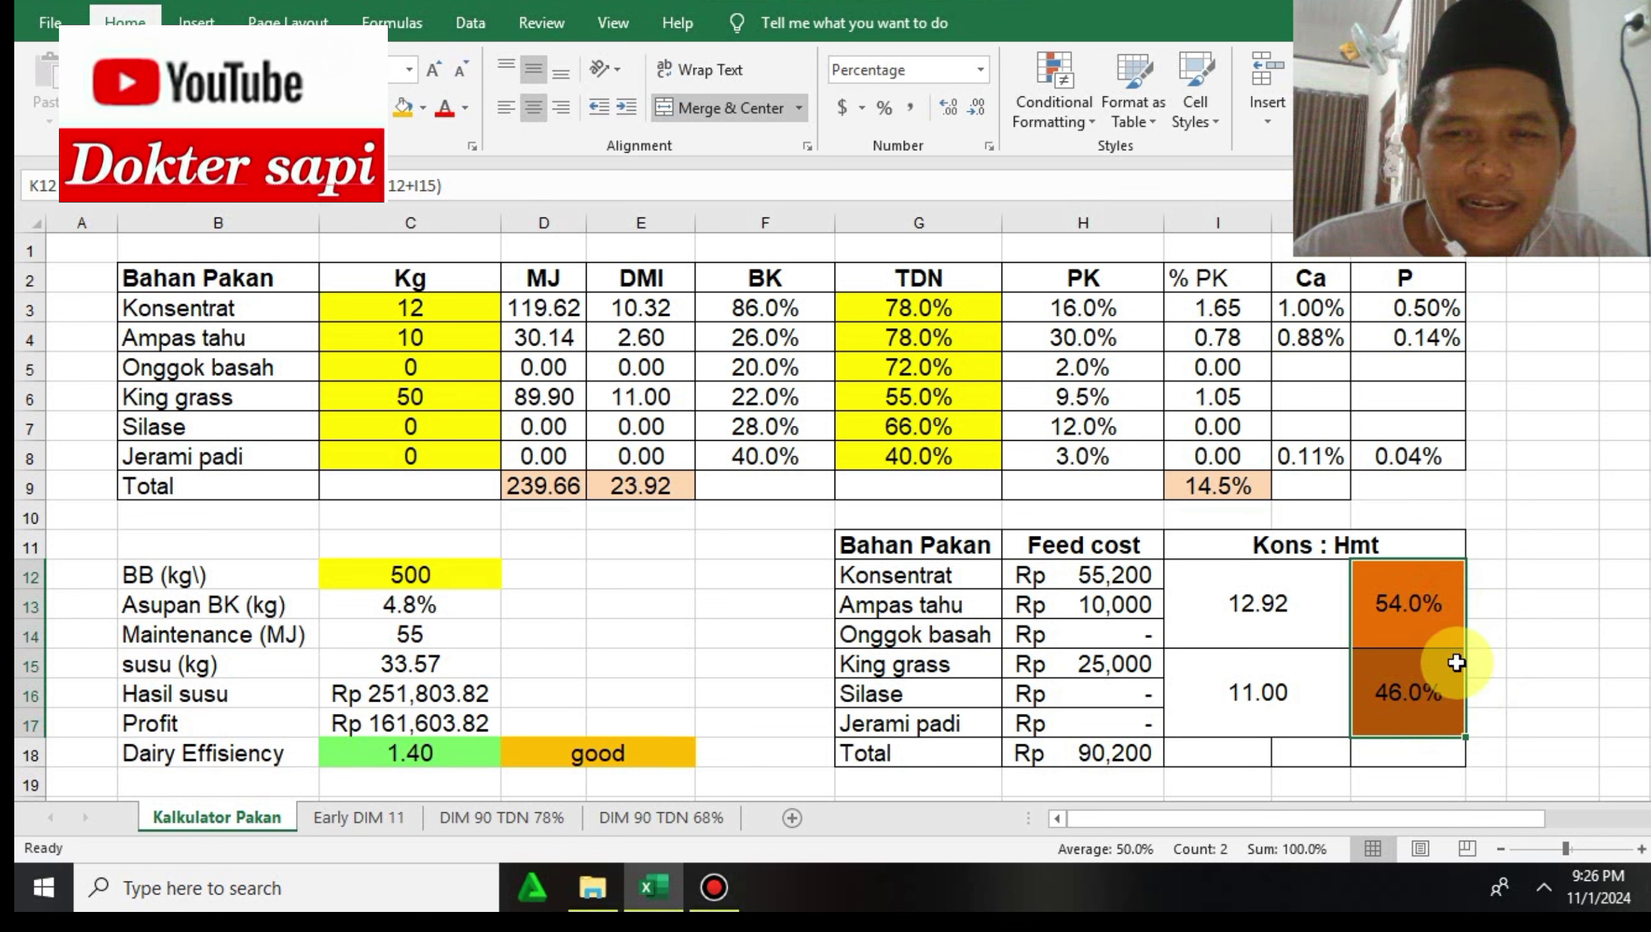
{"action": "left_click", "coordinate": [1465, 627]}
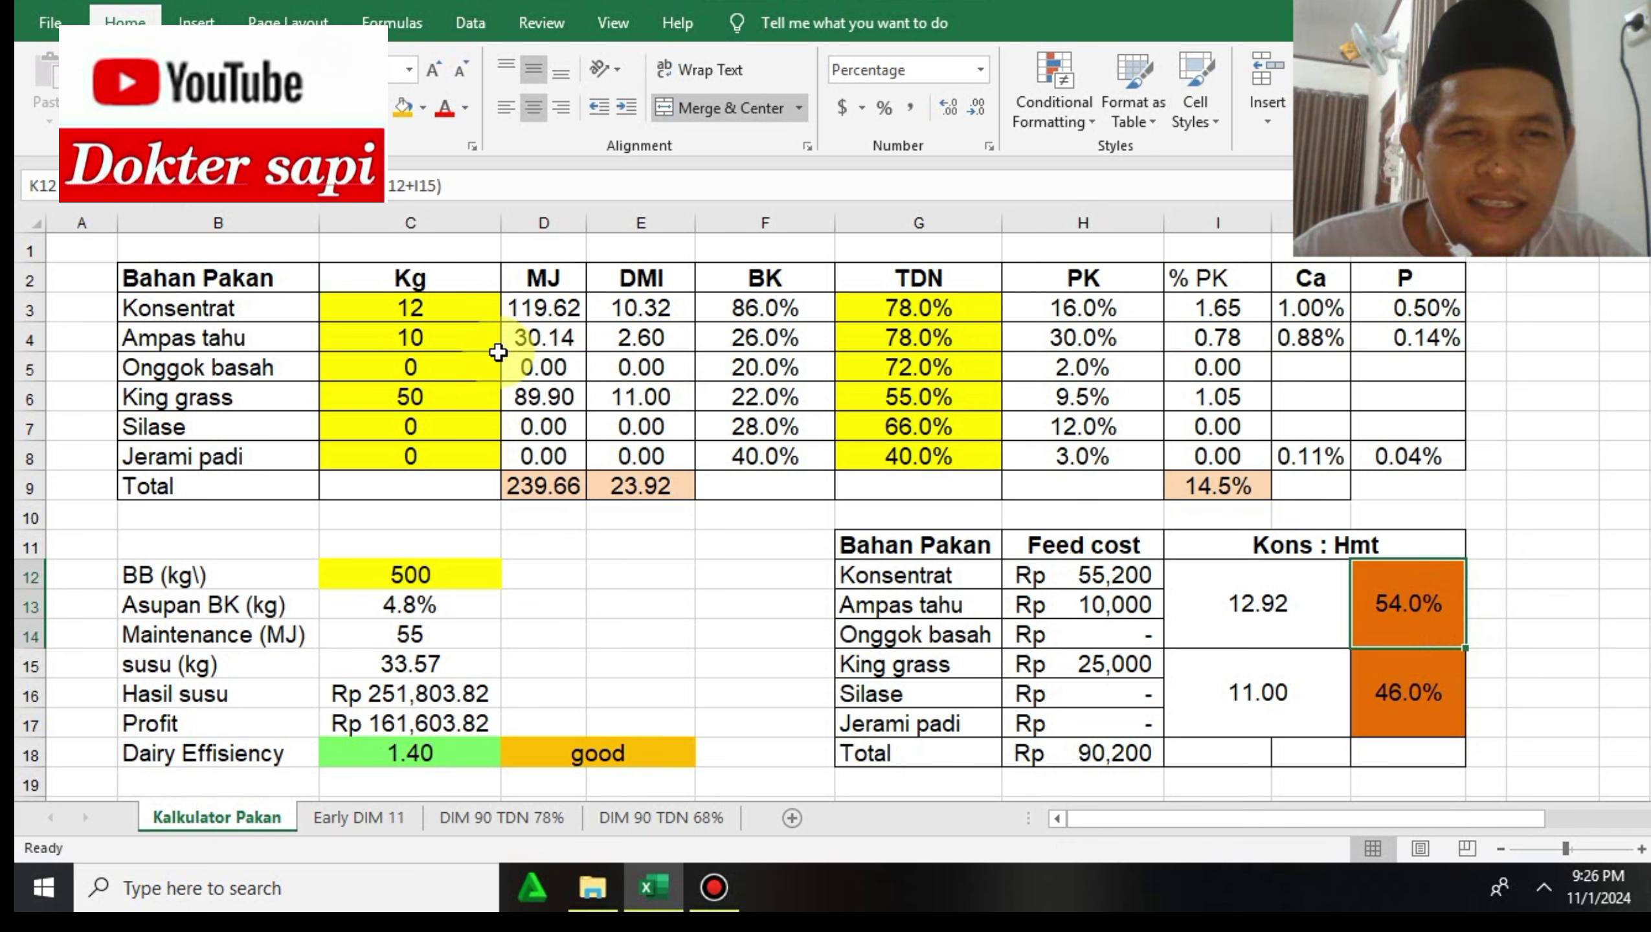
Step: Set the Ampas tahu amount to 15 kg and check the dry matter intake percentage (Asupan BK)
{"action": "left_click", "coordinate": [476, 336]}
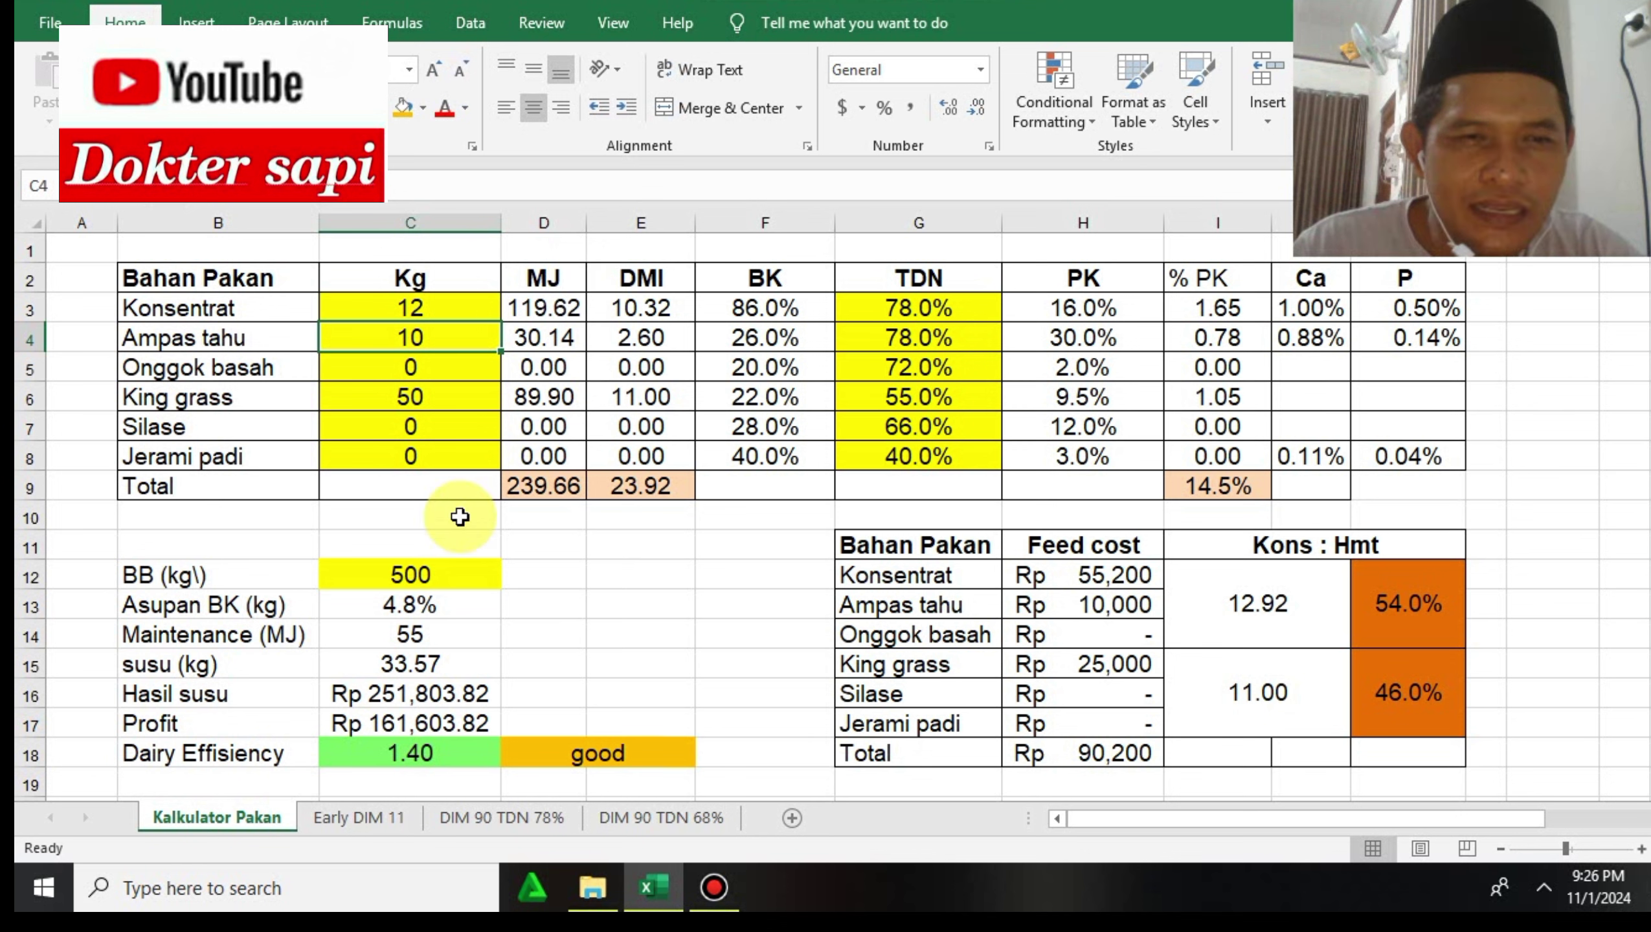
{"action": "left_click", "coordinate": [465, 609]}
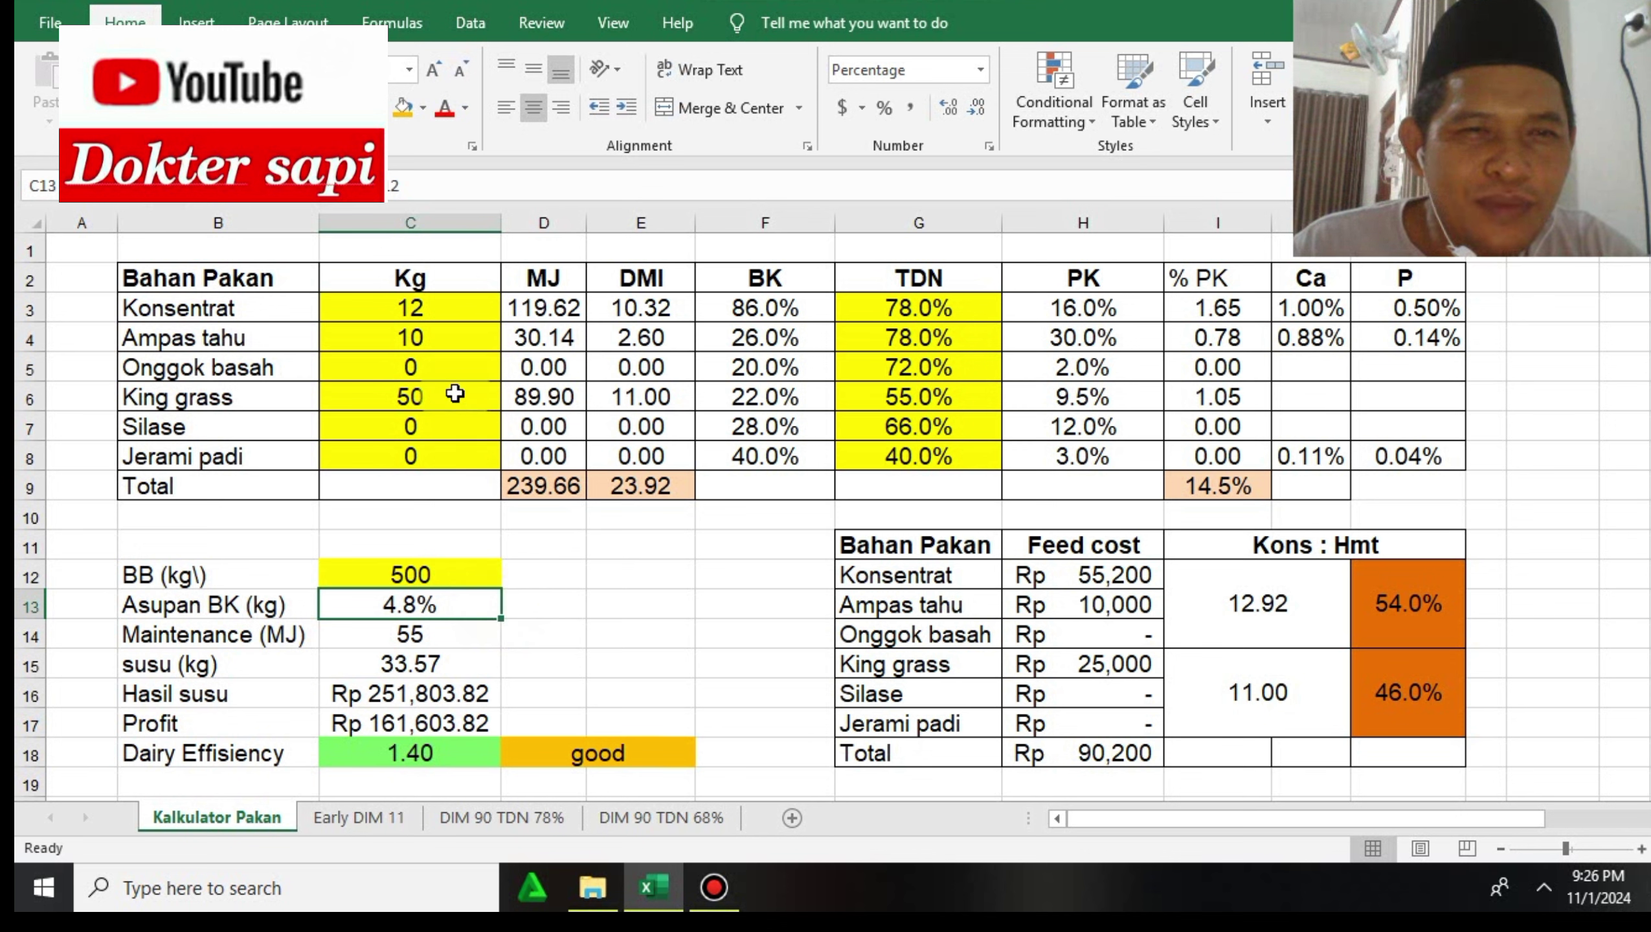
{"action": "left_click", "coordinate": [450, 345]}
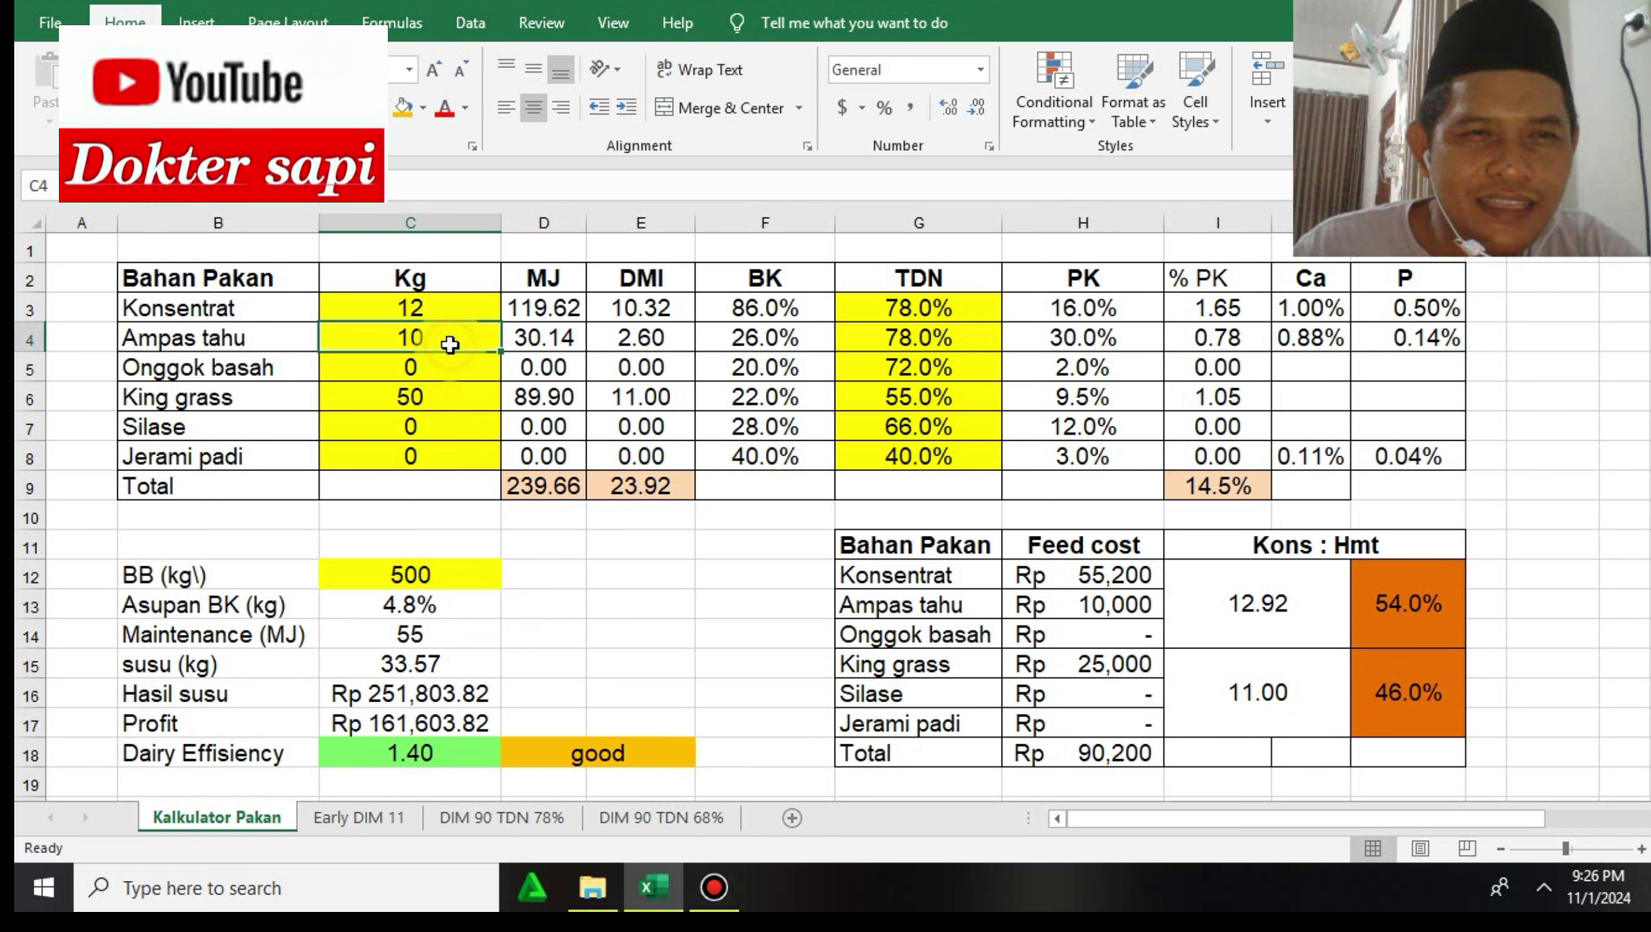
{"action": "type", "text": "1"}
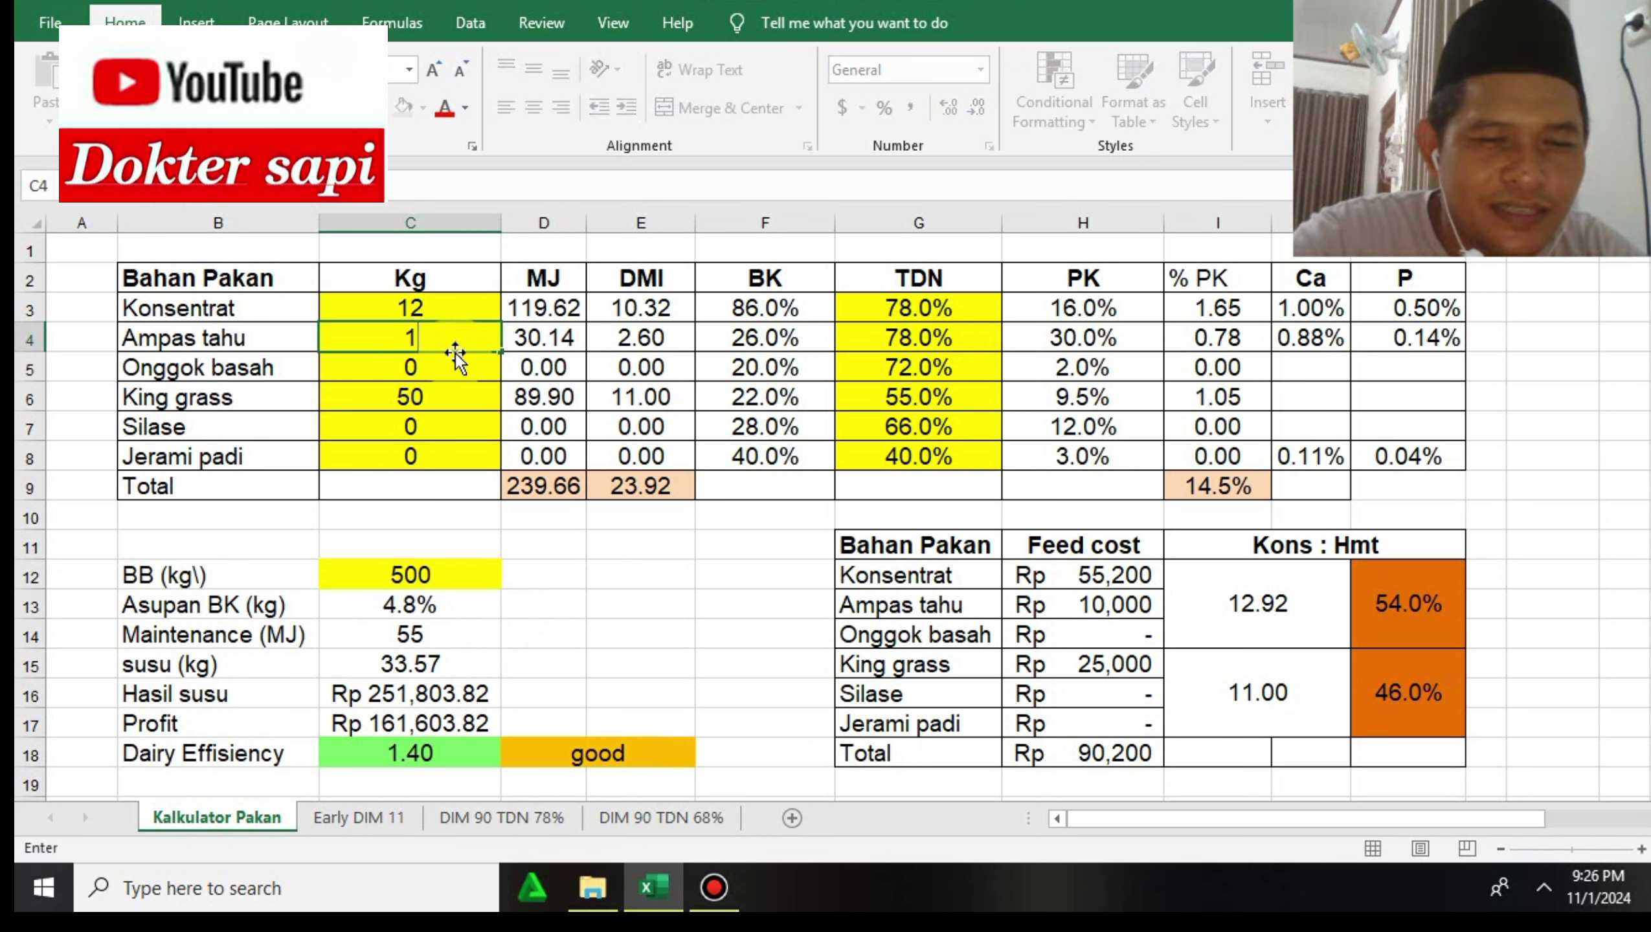
{"action": "type", "text": "5"}
{"action": "left_click", "coordinate": [755, 693]}
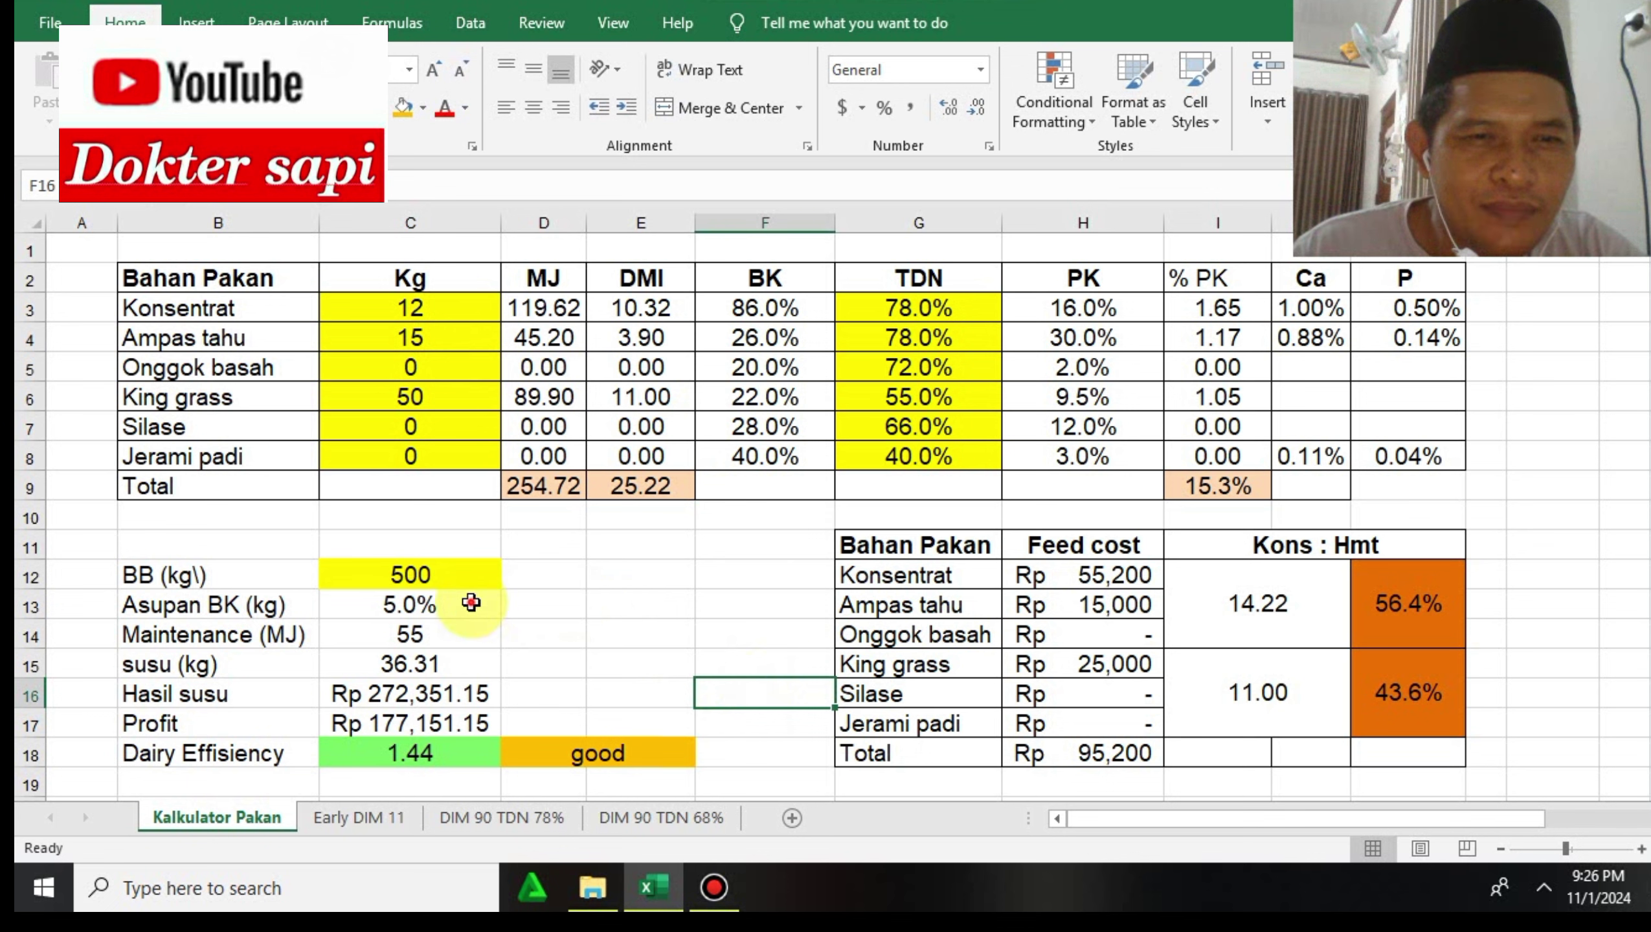
{"action": "left_click", "coordinate": [468, 604]}
Step: Set the King grass amount to 60 kg and check the concentrate and forage shares under Kons : Hmt
{"action": "left_click", "coordinate": [442, 397]}
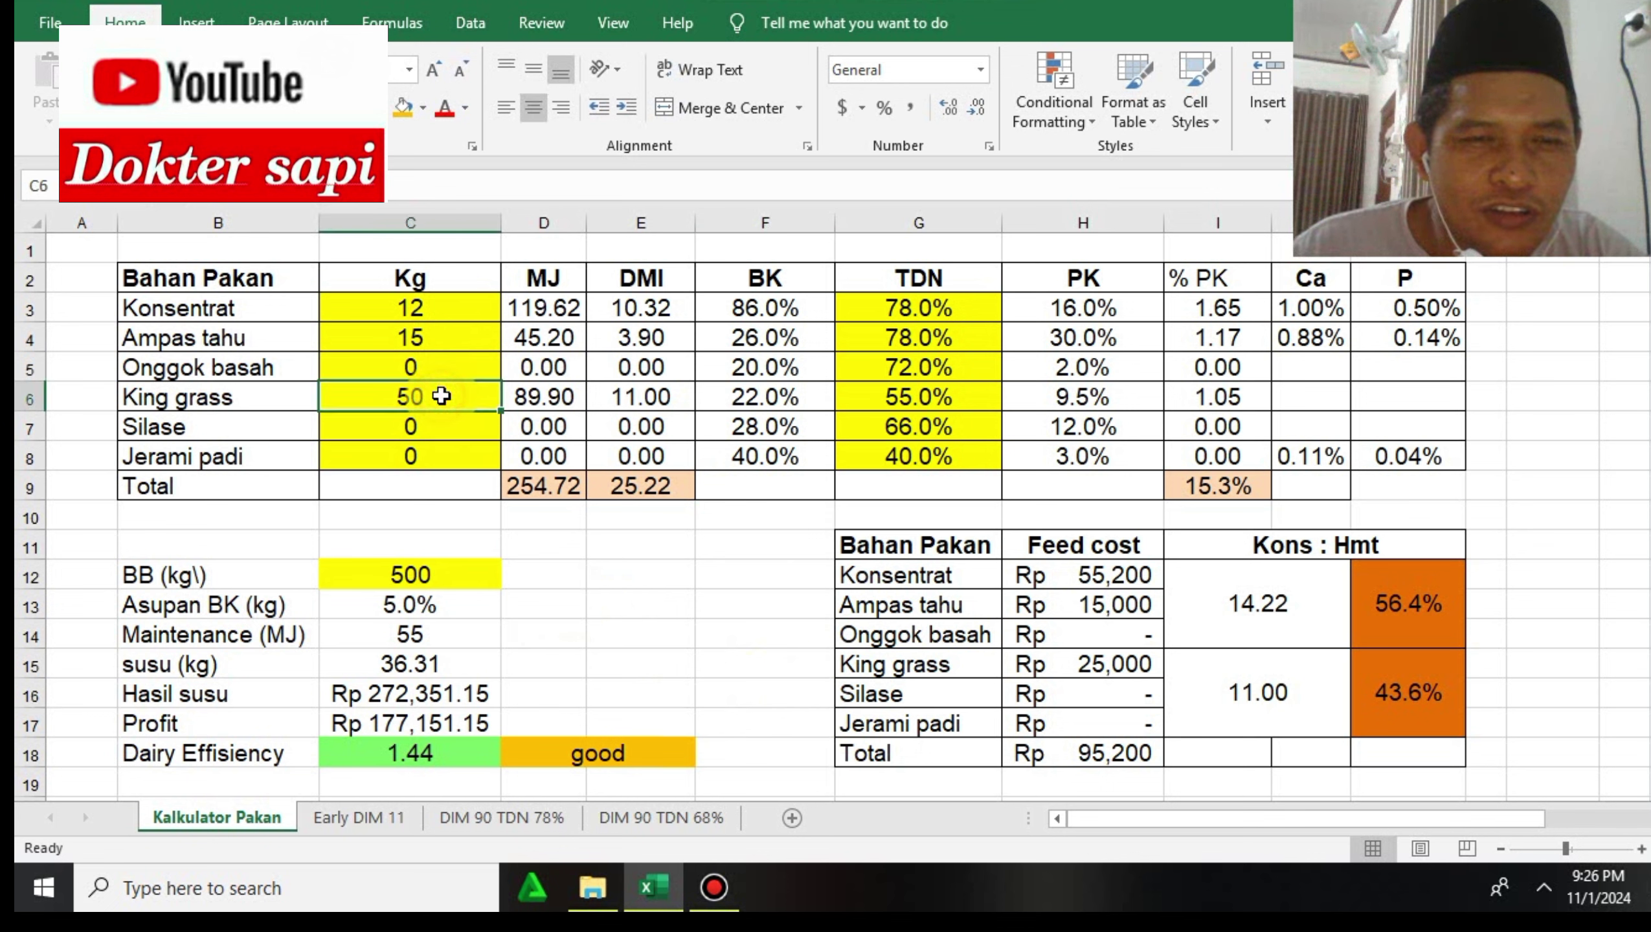
{"action": "type", "text": "6"}
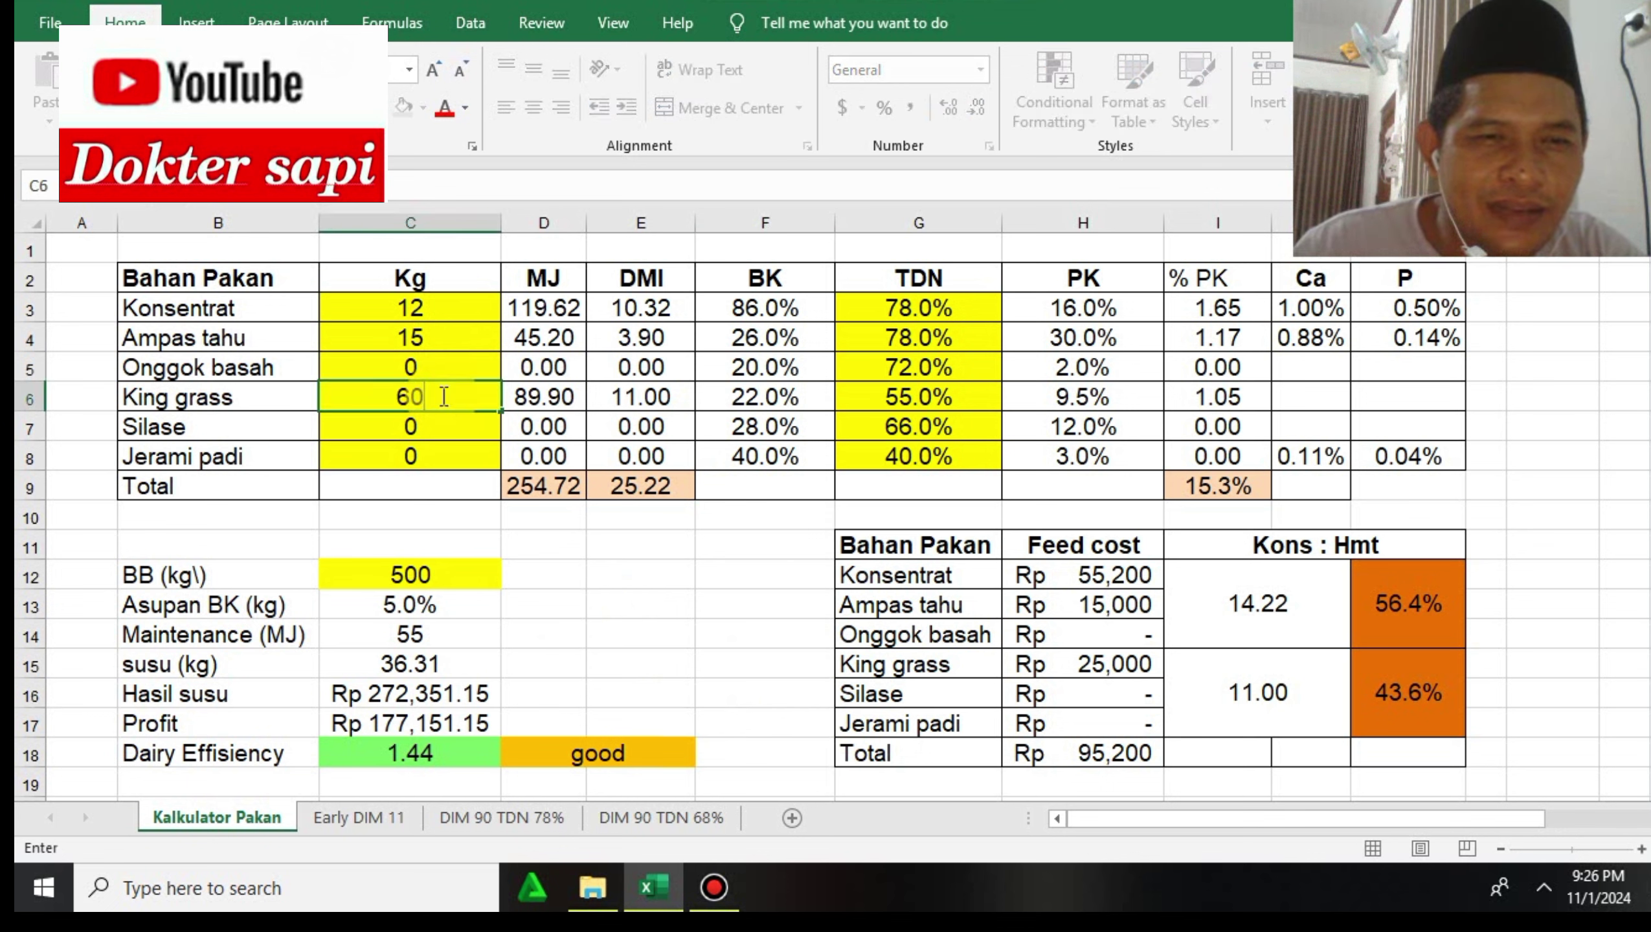
{"action": "left_click", "coordinate": [617, 575]}
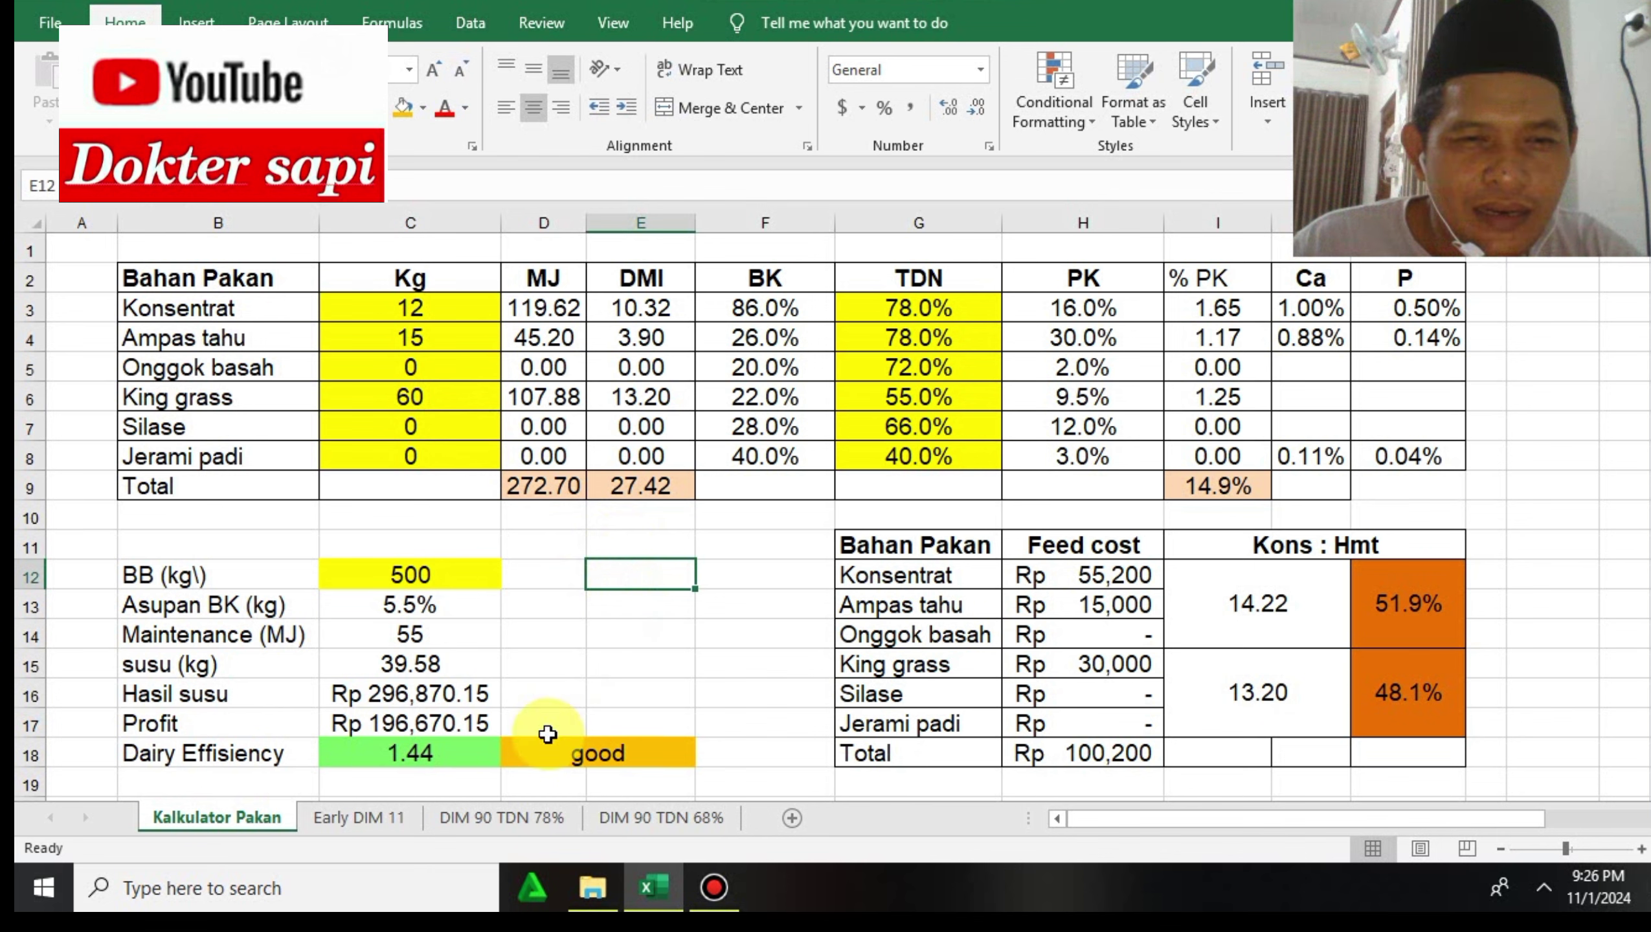
{"action": "left_click", "coordinate": [1432, 602]}
{"action": "left_click", "coordinate": [1409, 676]}
{"action": "left_click", "coordinate": [1414, 640]}
{"action": "left_click", "coordinate": [1412, 682]}
{"action": "left_click", "coordinate": [1404, 623]}
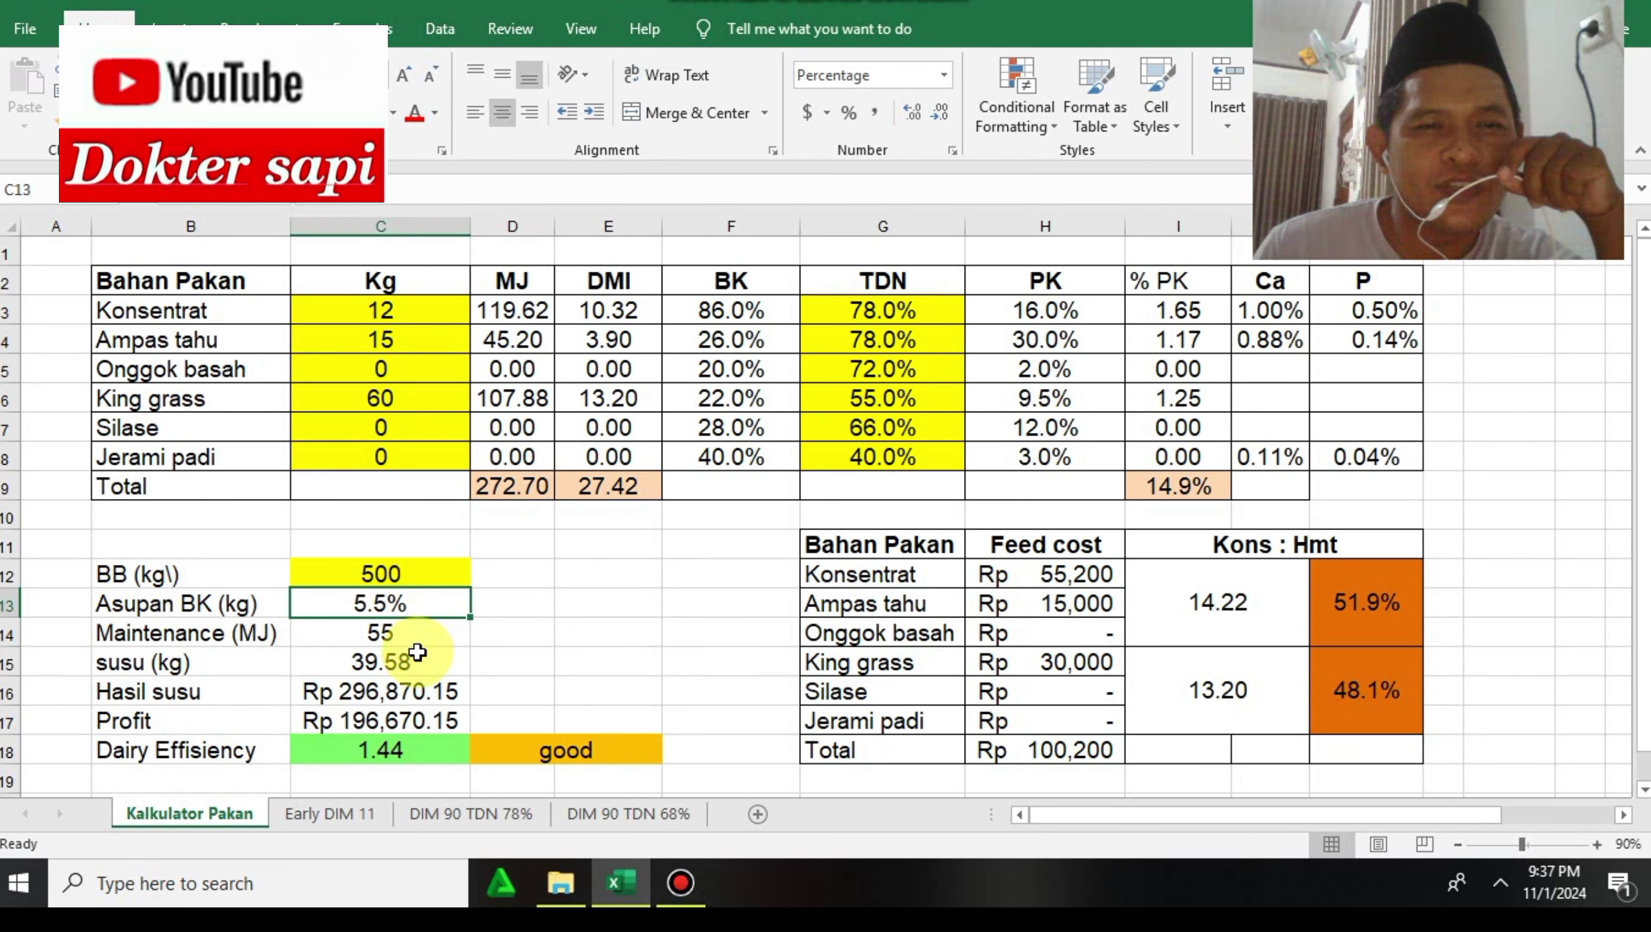
Step: Review the milk yield, dry matter intake percentage, Dairy Effisiency value and its rating for the ration with more King grass
{"action": "left_click", "coordinate": [418, 657]}
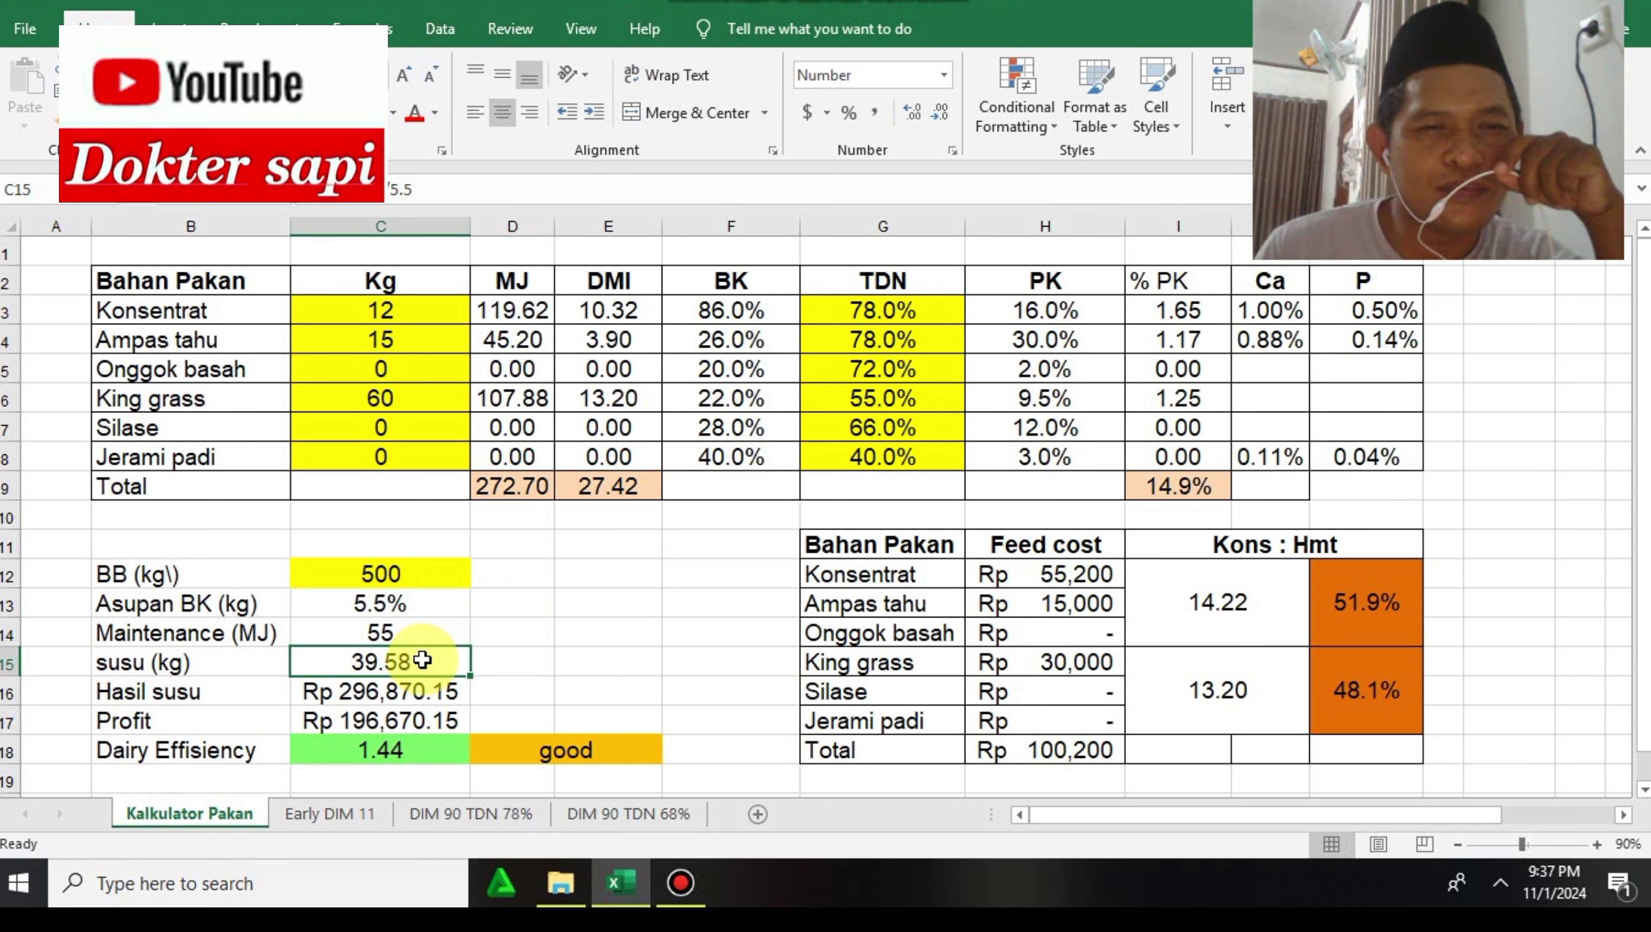
{"action": "left_click", "coordinate": [398, 606]}
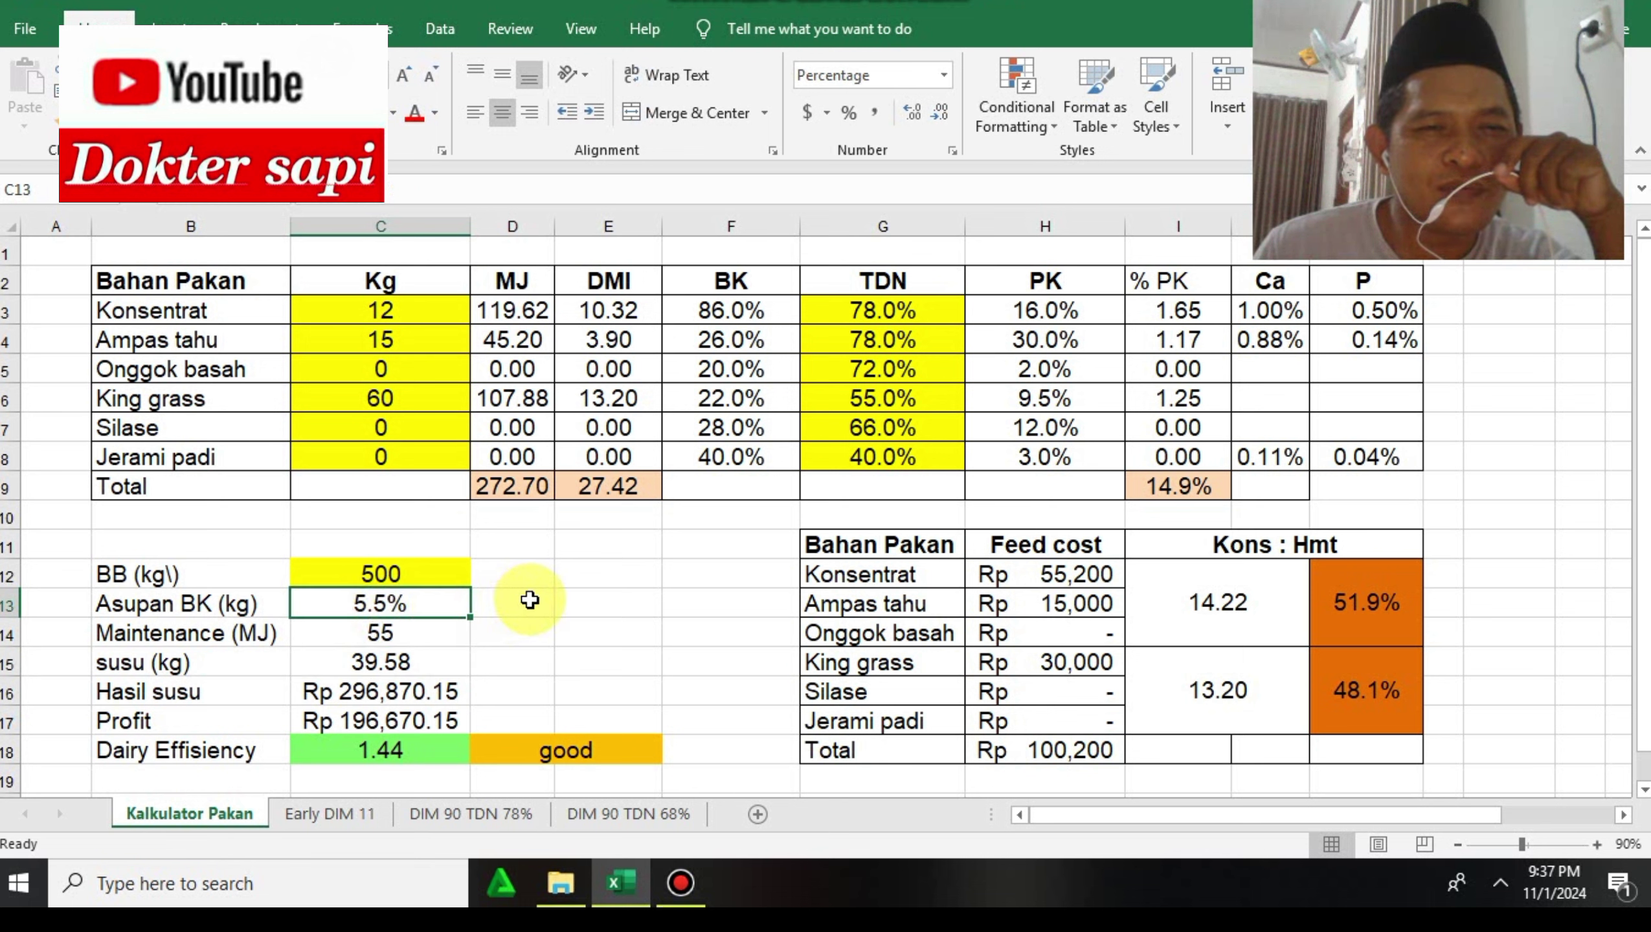
{"action": "left_click", "coordinate": [402, 763]}
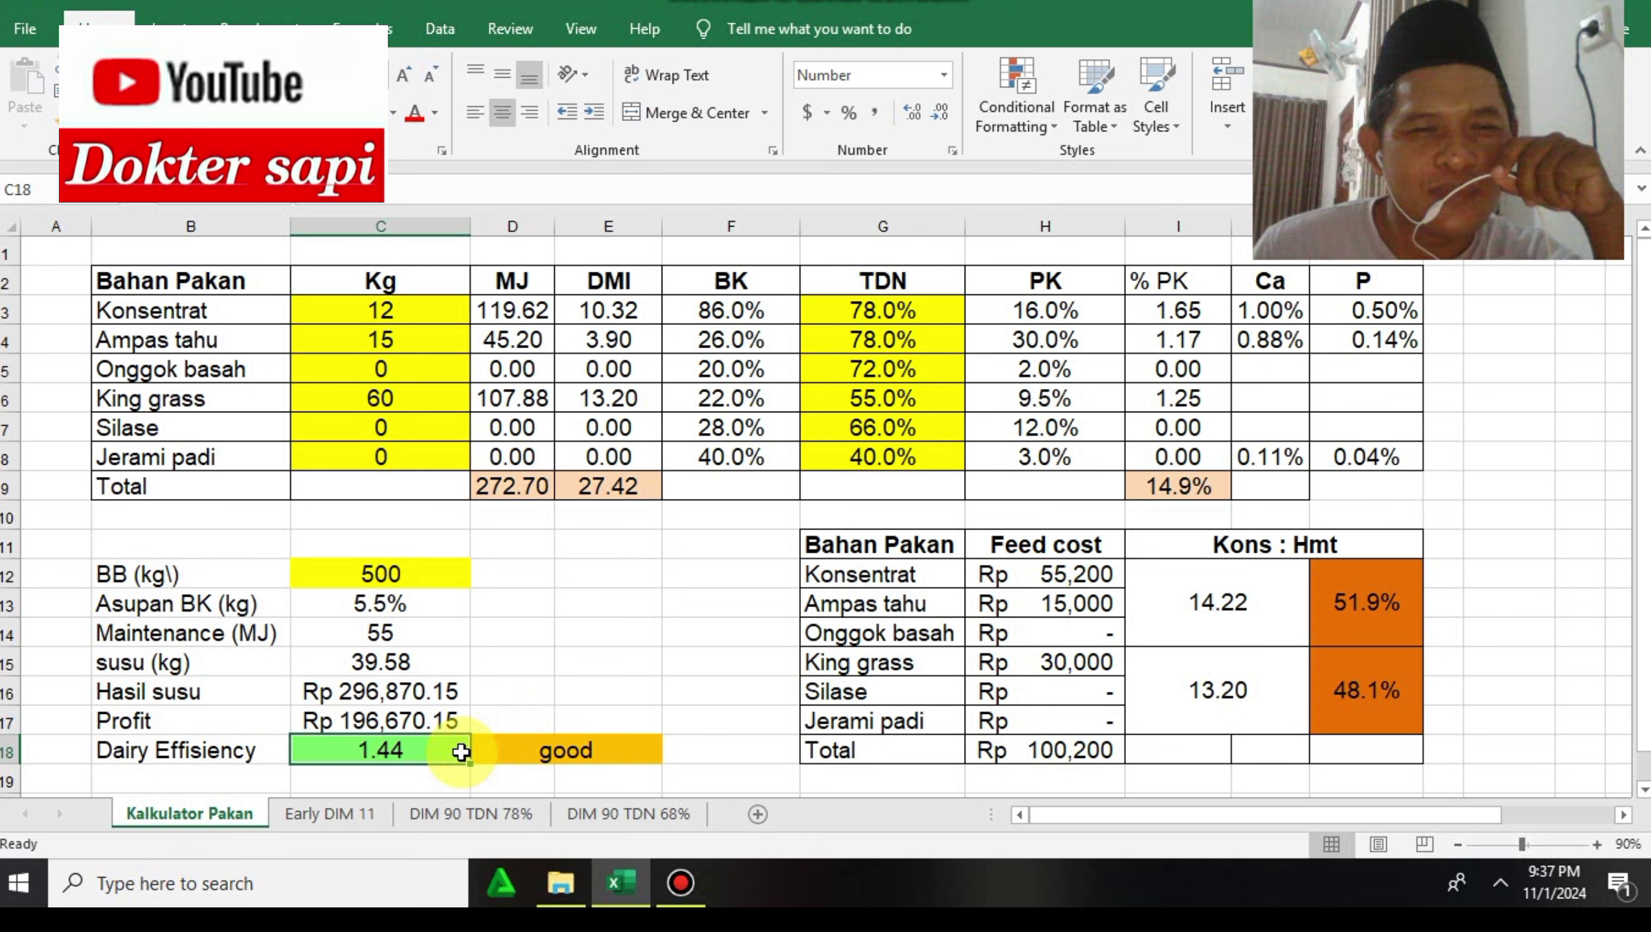
{"action": "left_click", "coordinate": [526, 743]}
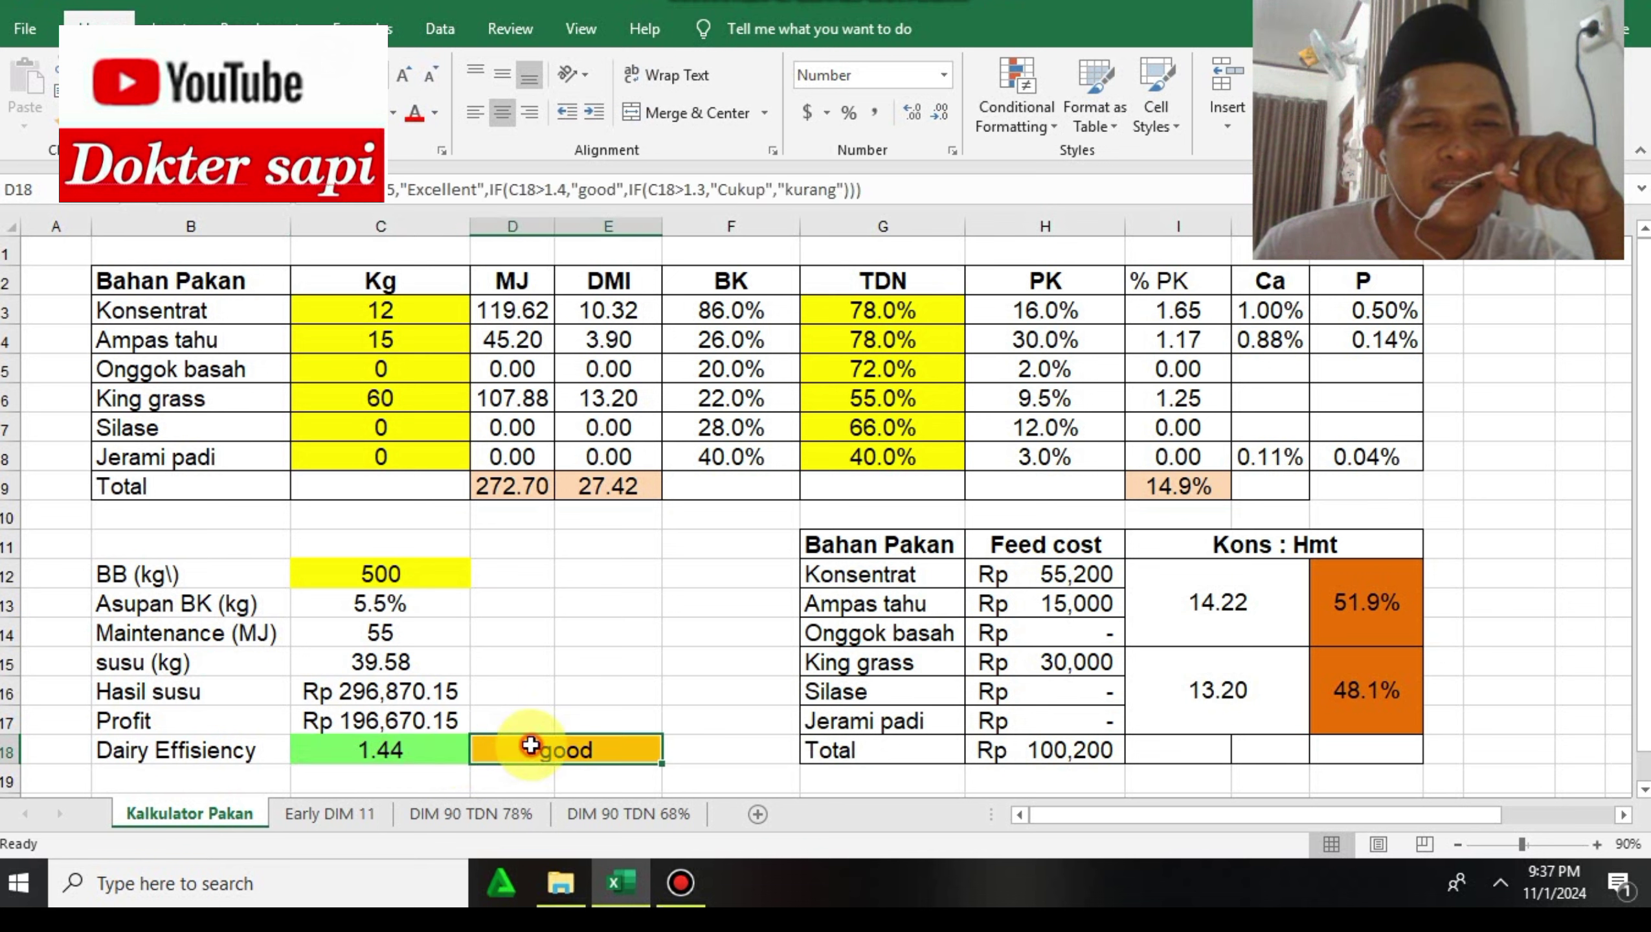
{"action": "left_click", "coordinate": [424, 744]}
{"action": "left_click", "coordinate": [534, 748]}
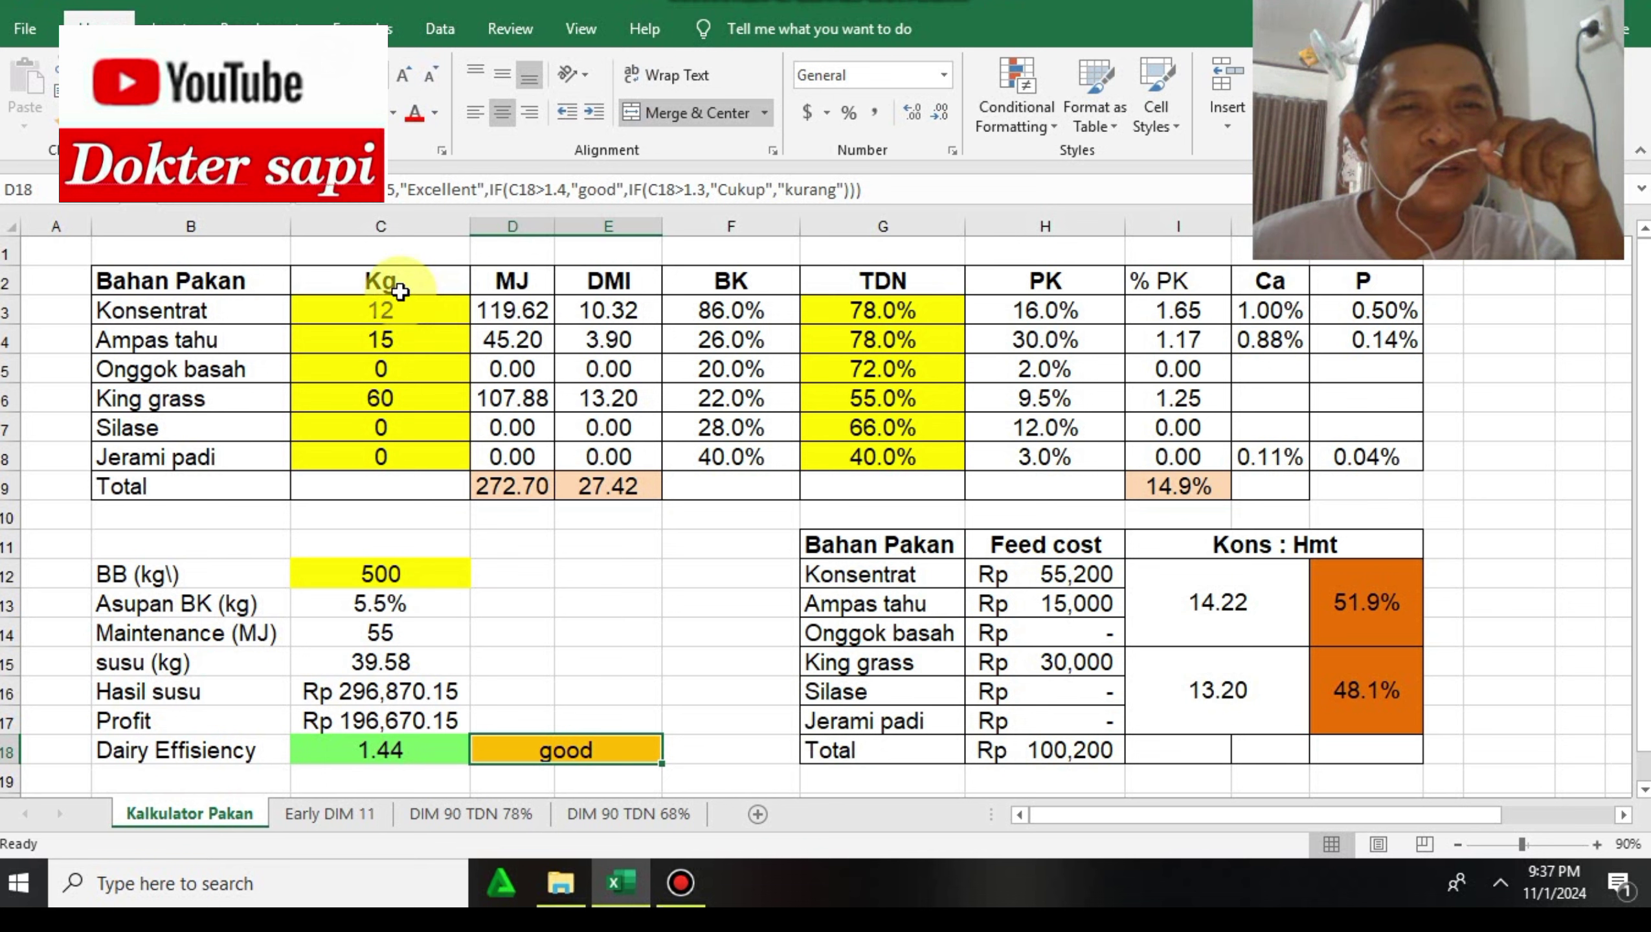
Step: Examine how the feed amounts in Kg and the BK percentages lead to the total DMI and the Asupan BK percentage
{"action": "left_click_drag", "start_coordinate": [399, 289], "coordinate": [418, 465]}
{"action": "left_click", "coordinate": [388, 309]}
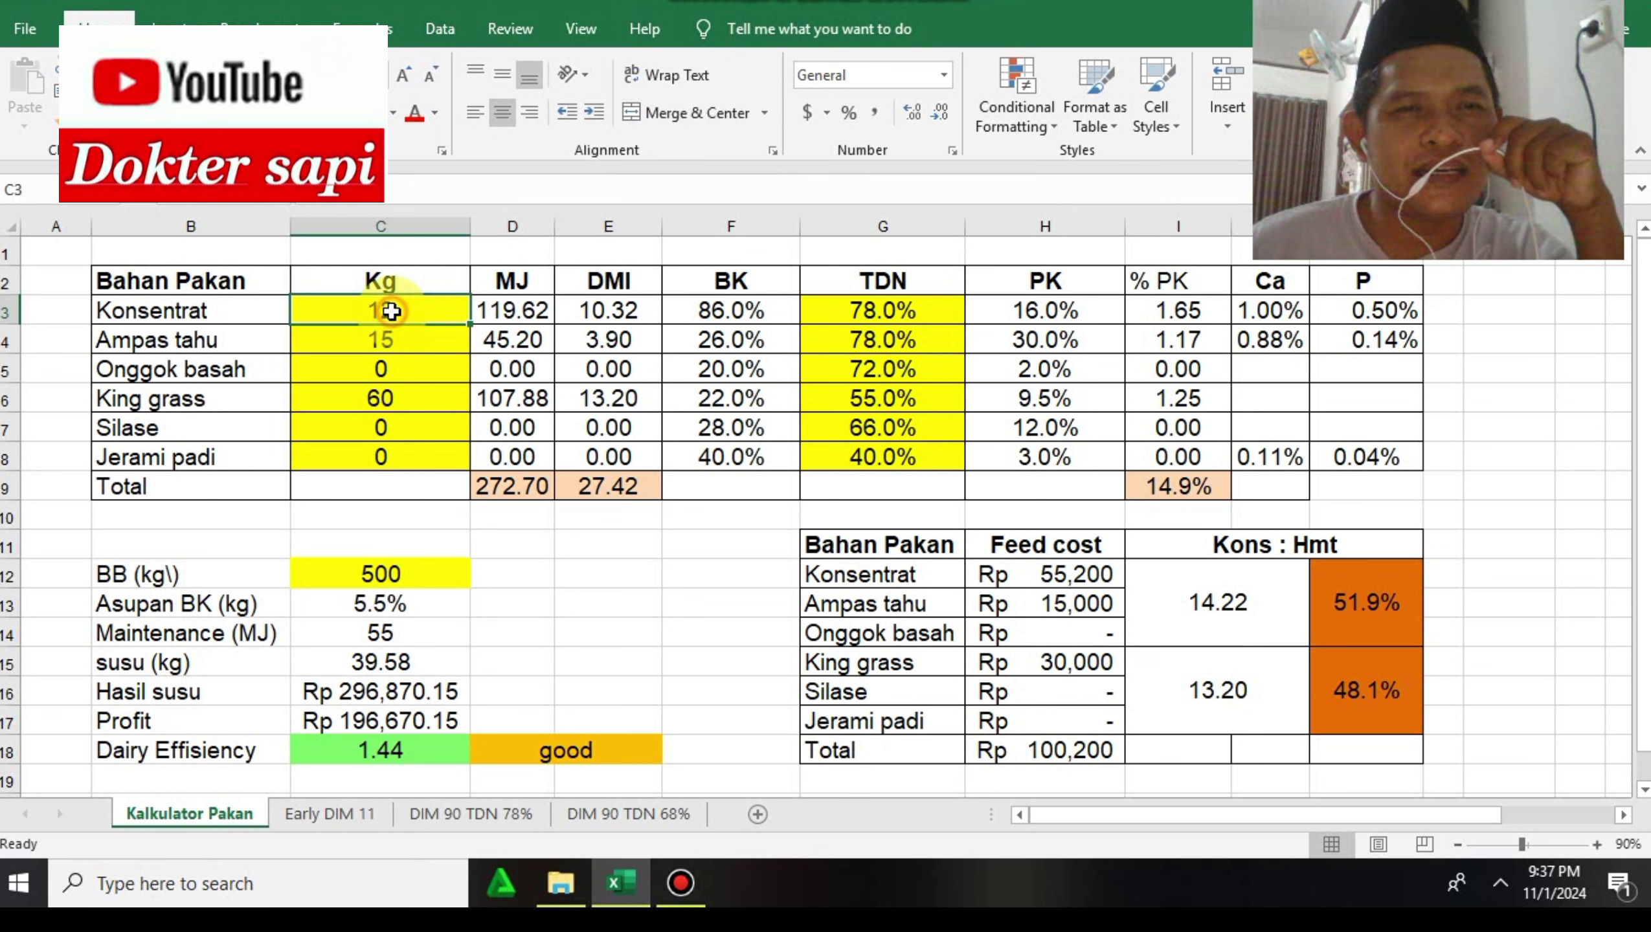
{"action": "left_click", "coordinate": [410, 290]}
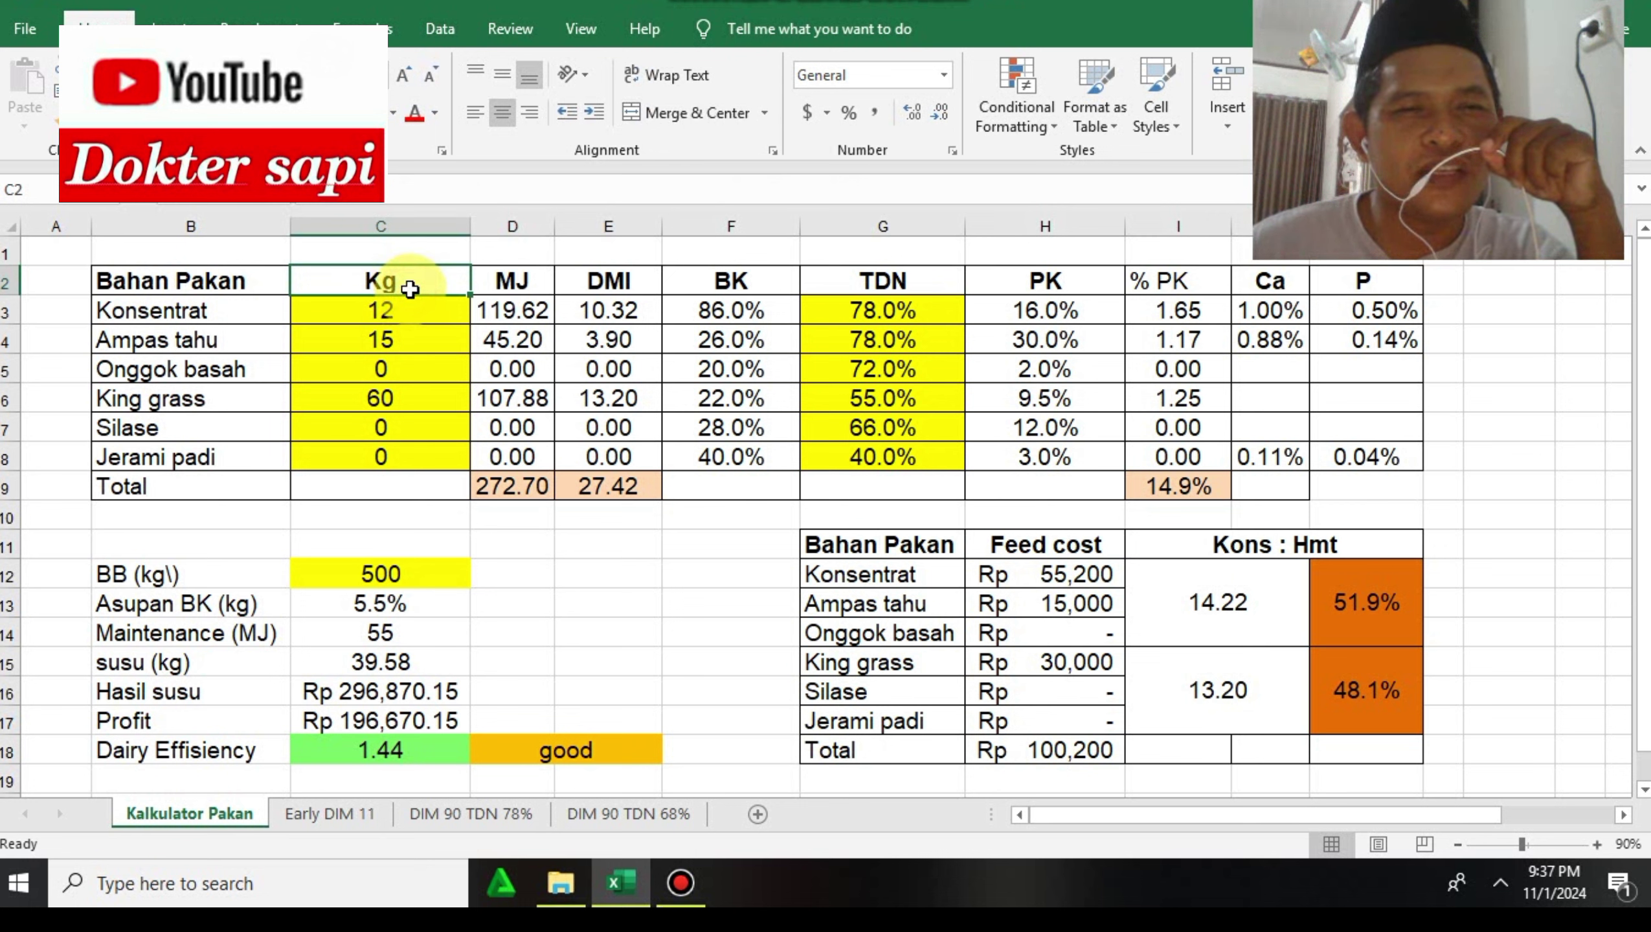
{"action": "left_click_drag", "start_coordinate": [724, 282], "coordinate": [722, 370]}
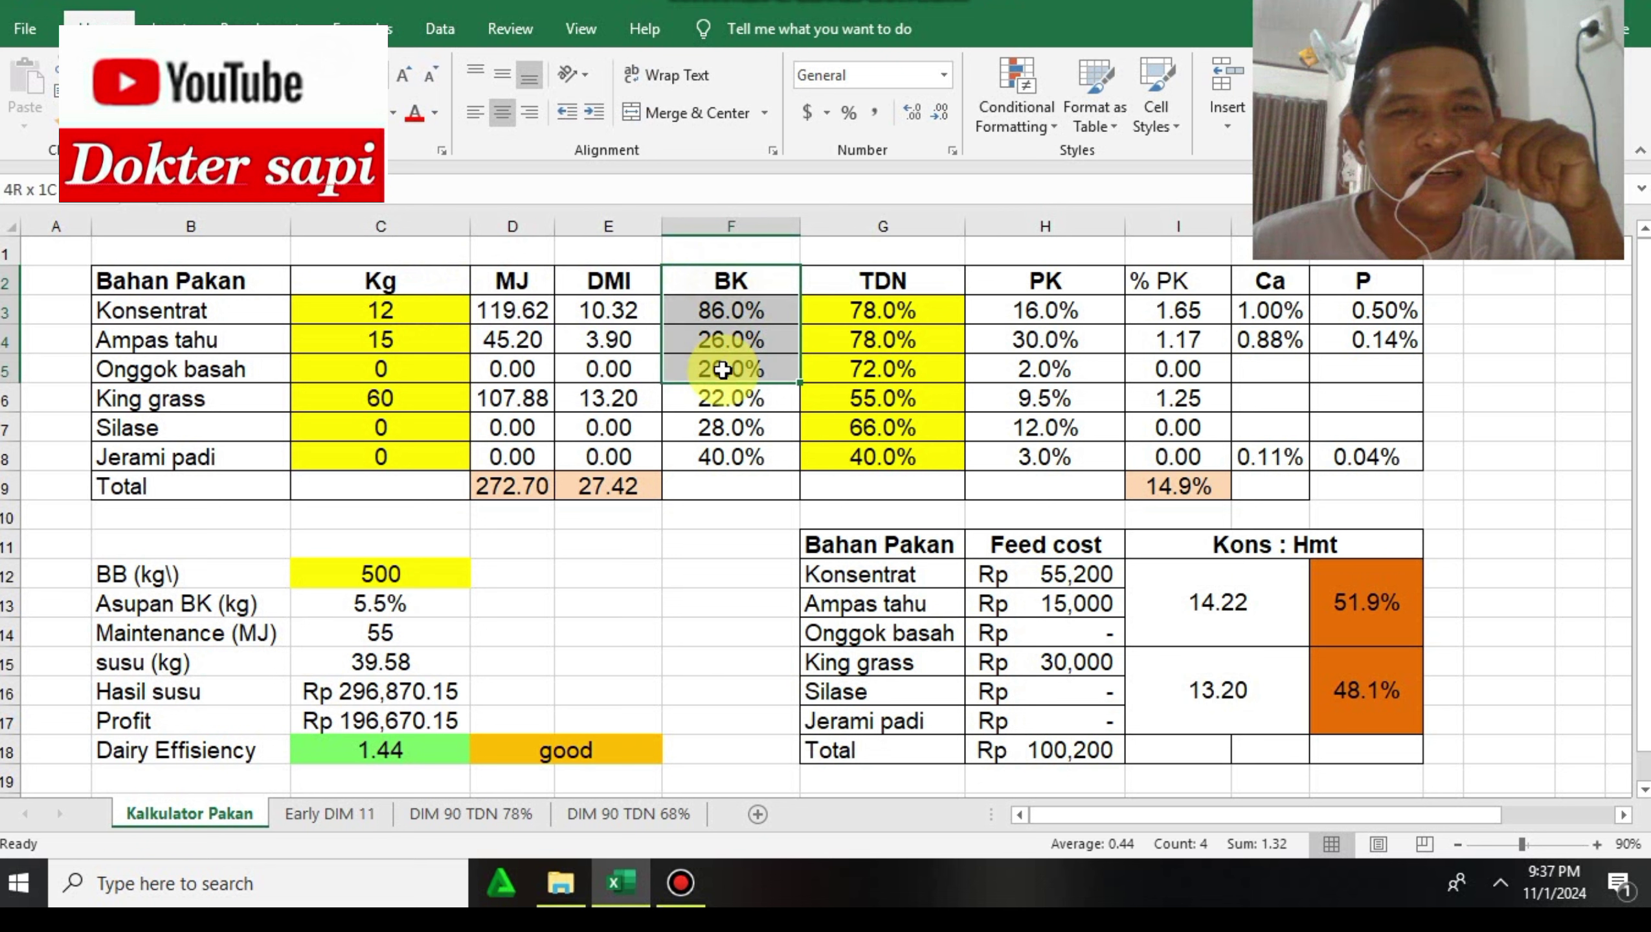
{"action": "left_click", "coordinate": [608, 291]}
{"action": "left_click", "coordinate": [619, 482]}
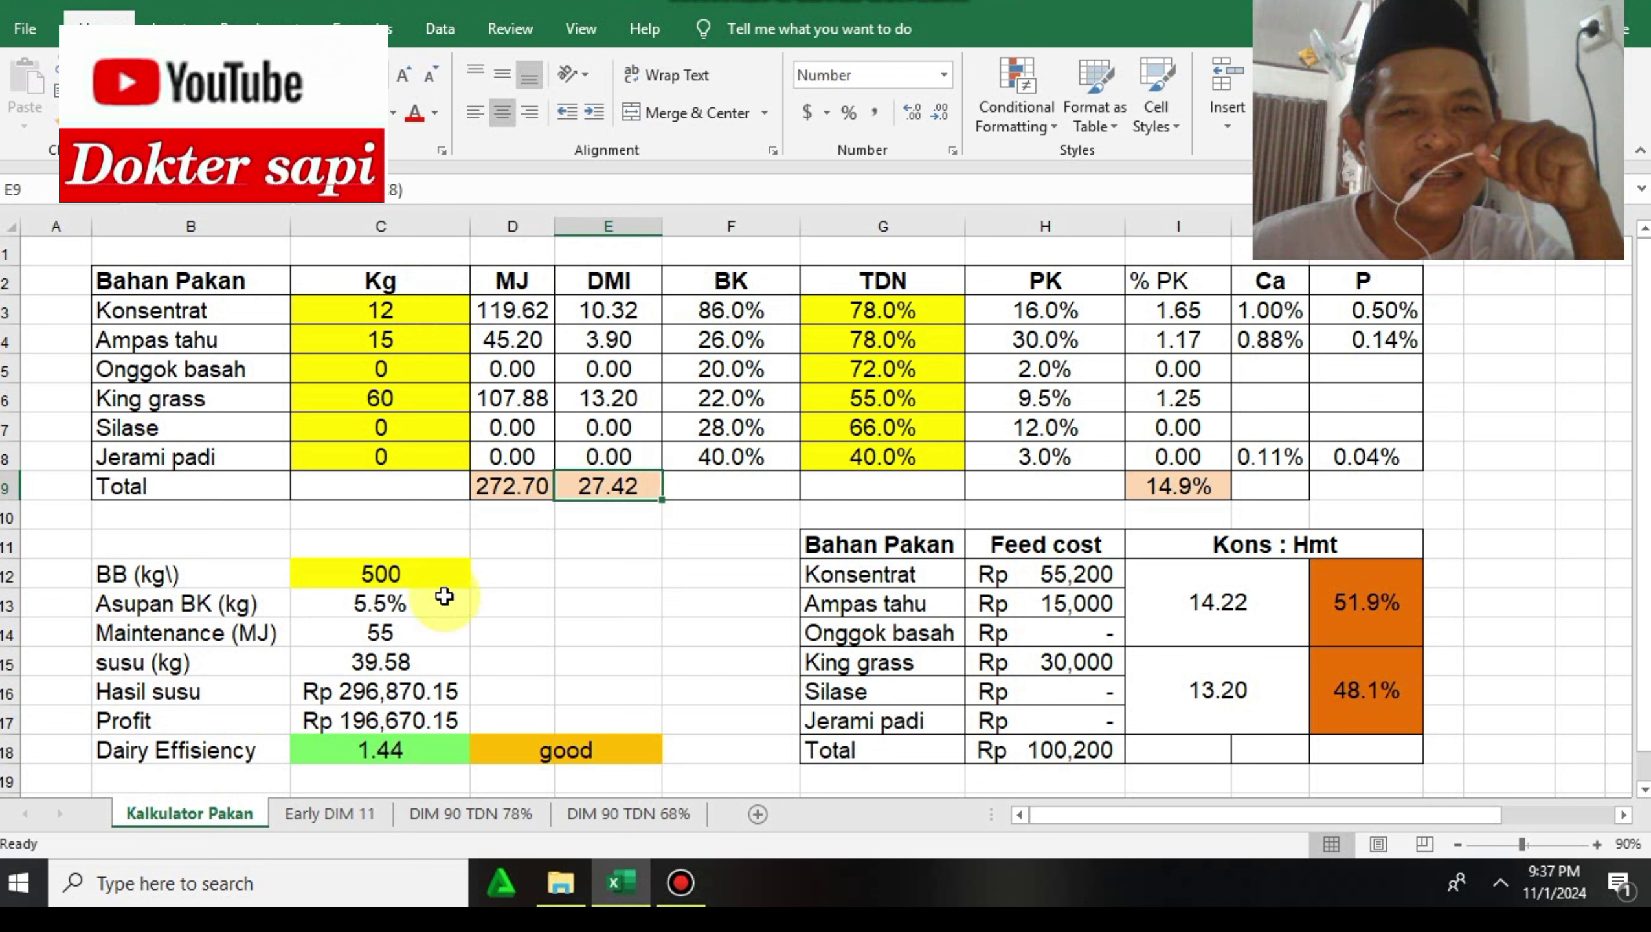
{"action": "left_click", "coordinate": [413, 606]}
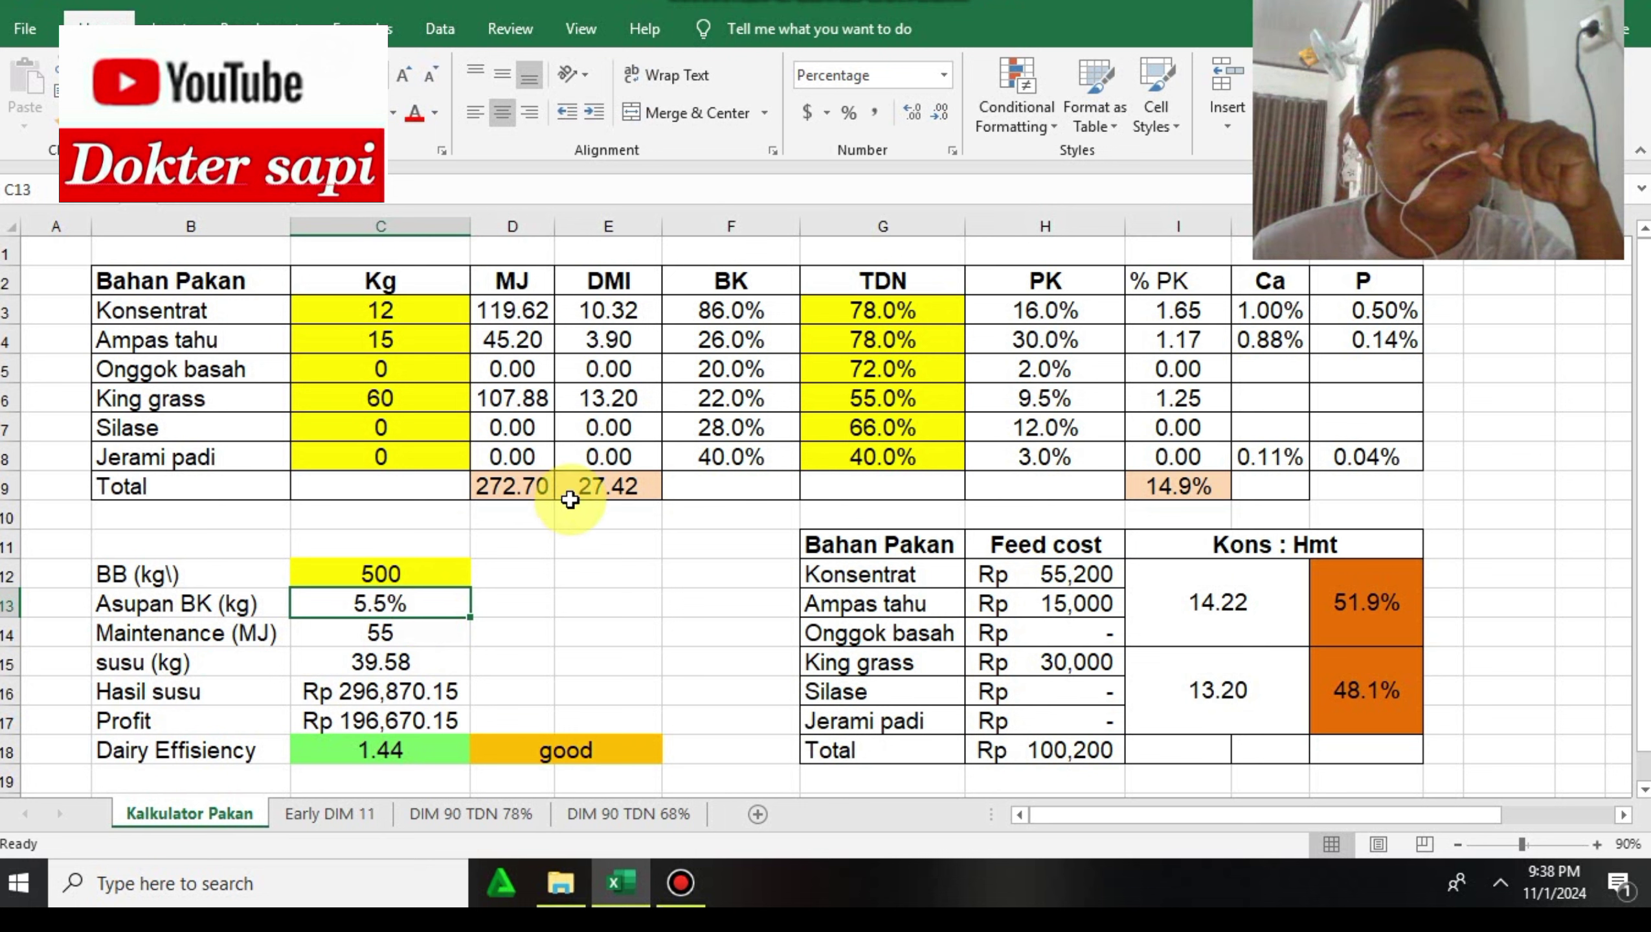
{"action": "left_click", "coordinate": [586, 484]}
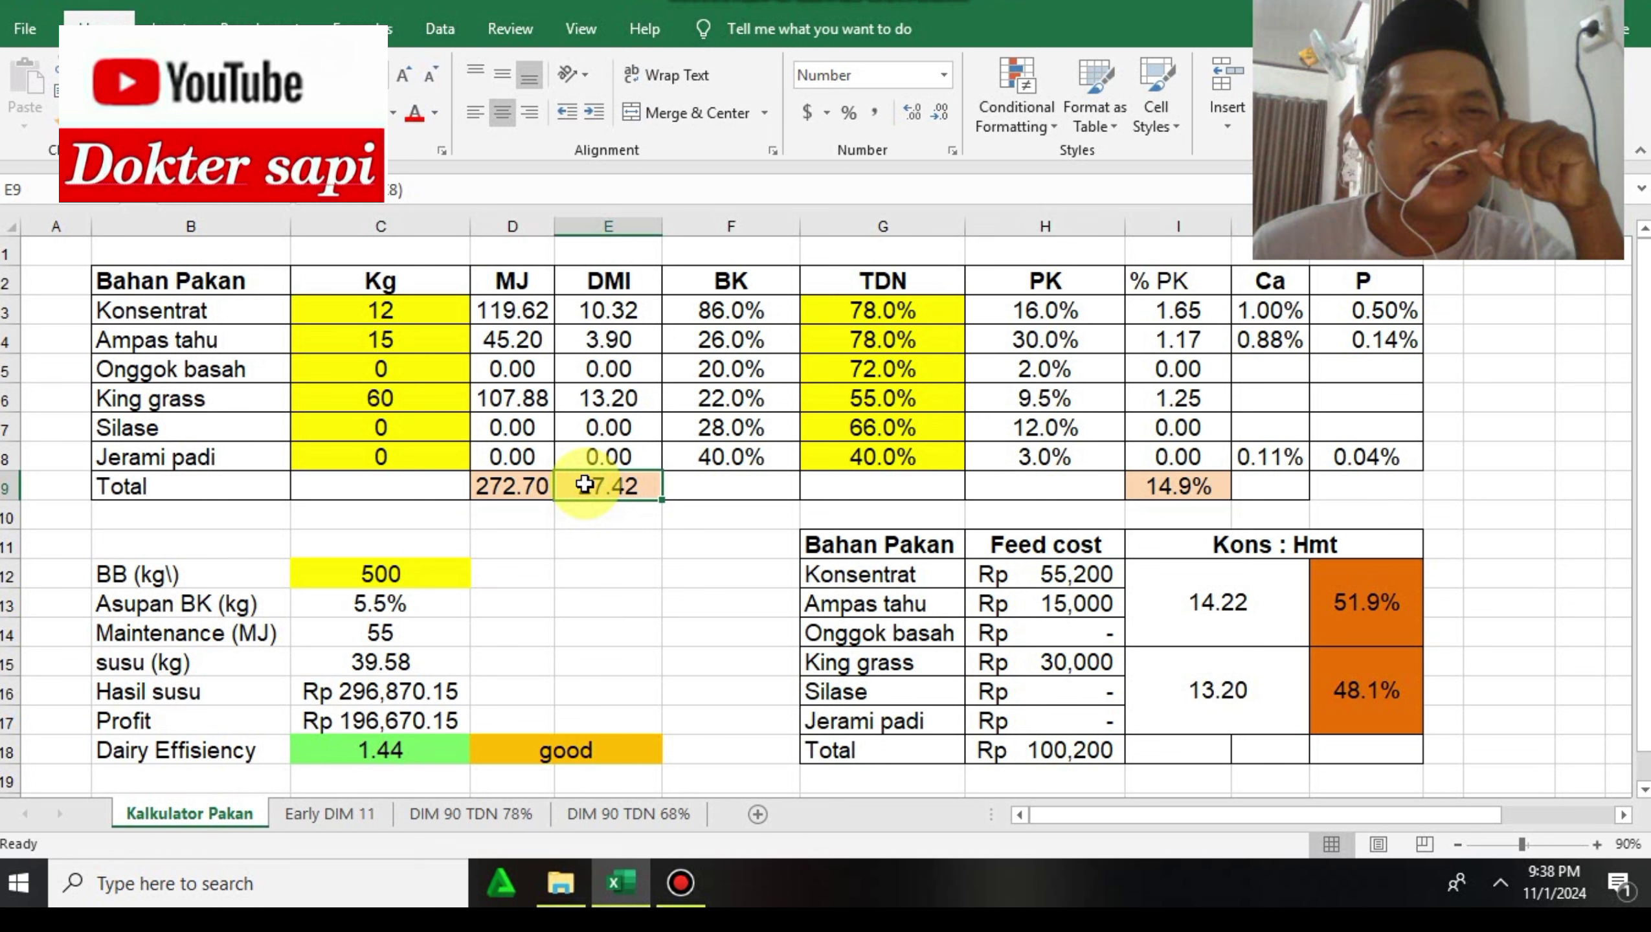
{"action": "left_click", "coordinate": [440, 597]}
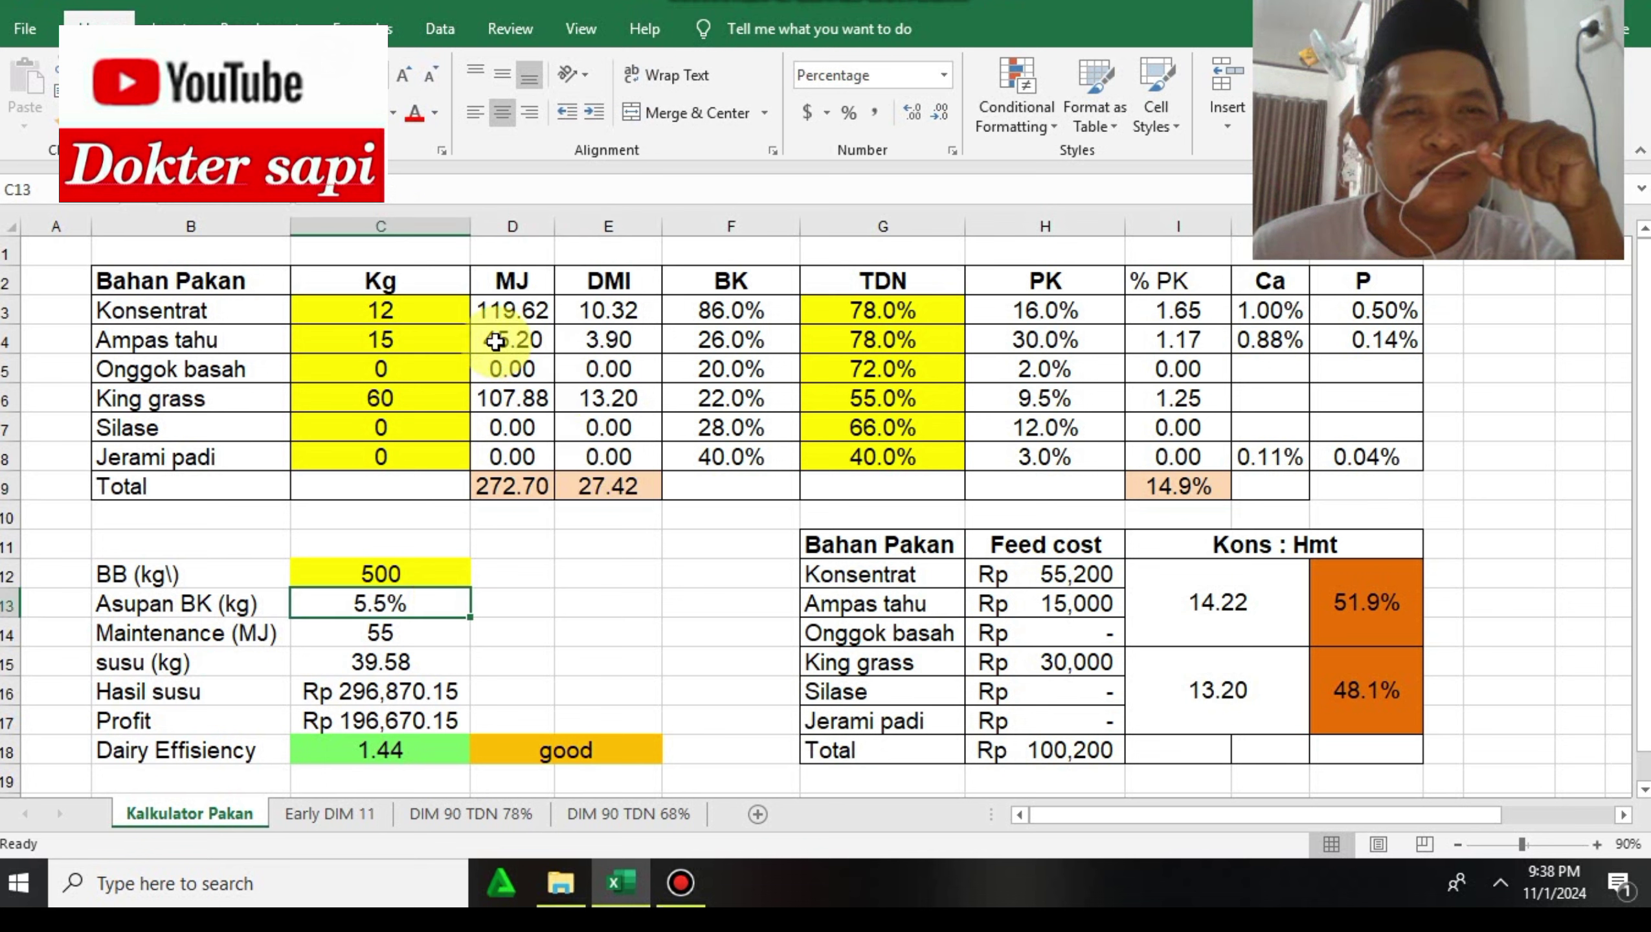
Step: Compare the whole Kg, DMI and TDN columns of the feed table across all feed ingredients
{"action": "left_click_drag", "start_coordinate": [418, 281], "coordinate": [444, 460]}
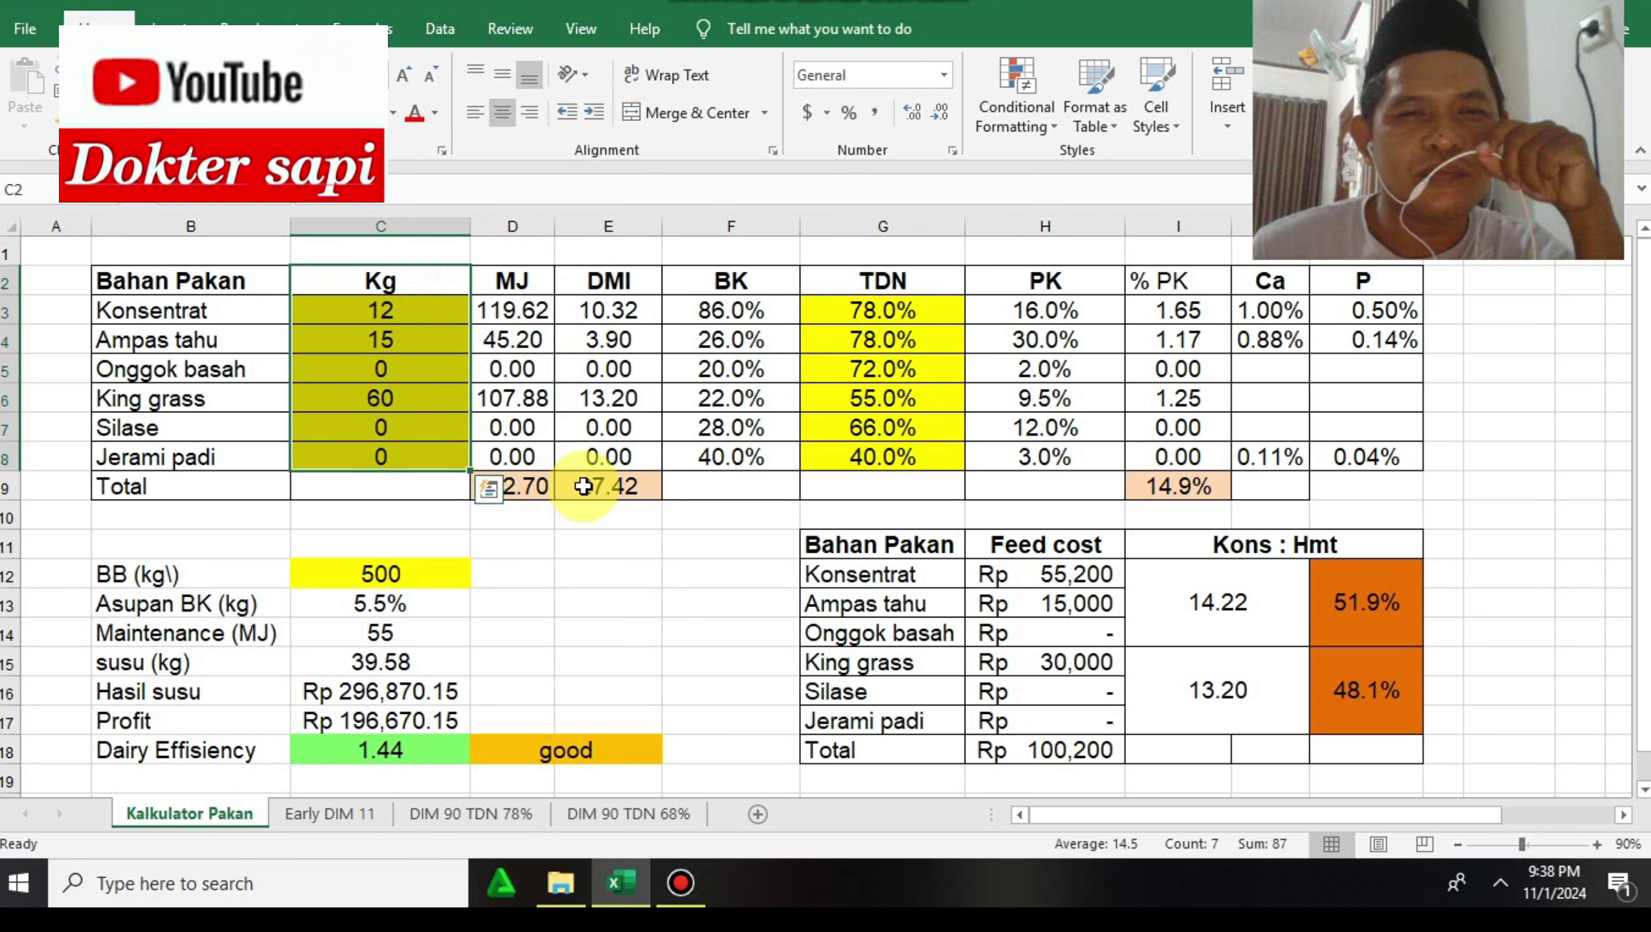
{"action": "left_click_drag", "start_coordinate": [627, 284], "coordinate": [645, 495]}
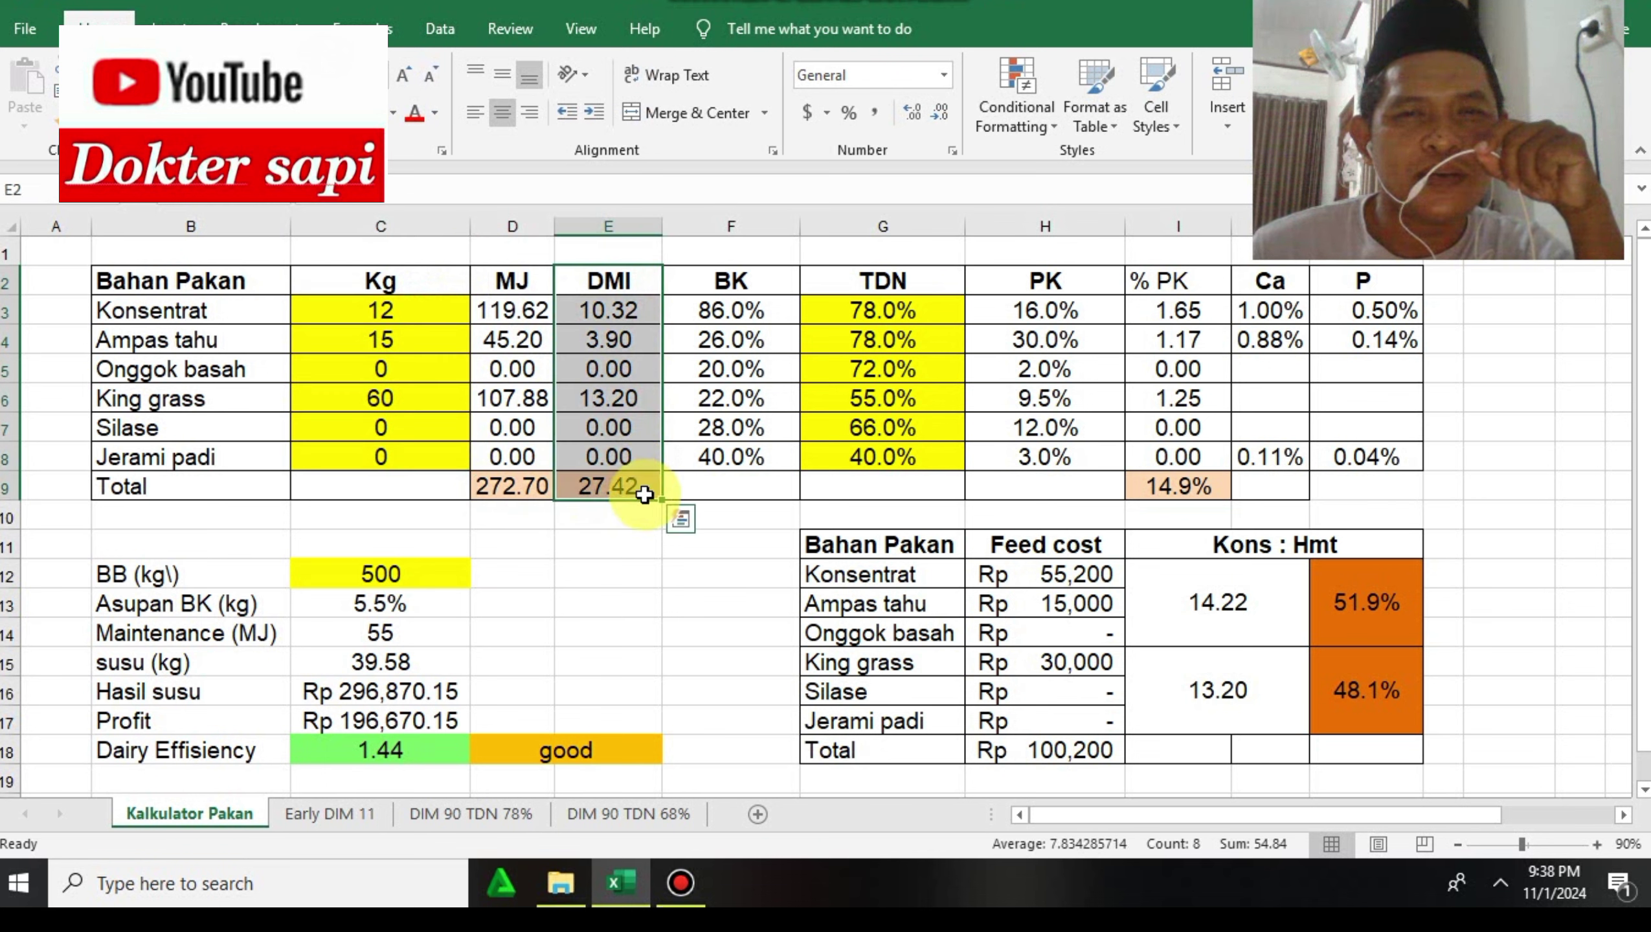
{"action": "left_click_drag", "start_coordinate": [917, 251], "coordinate": [915, 459]}
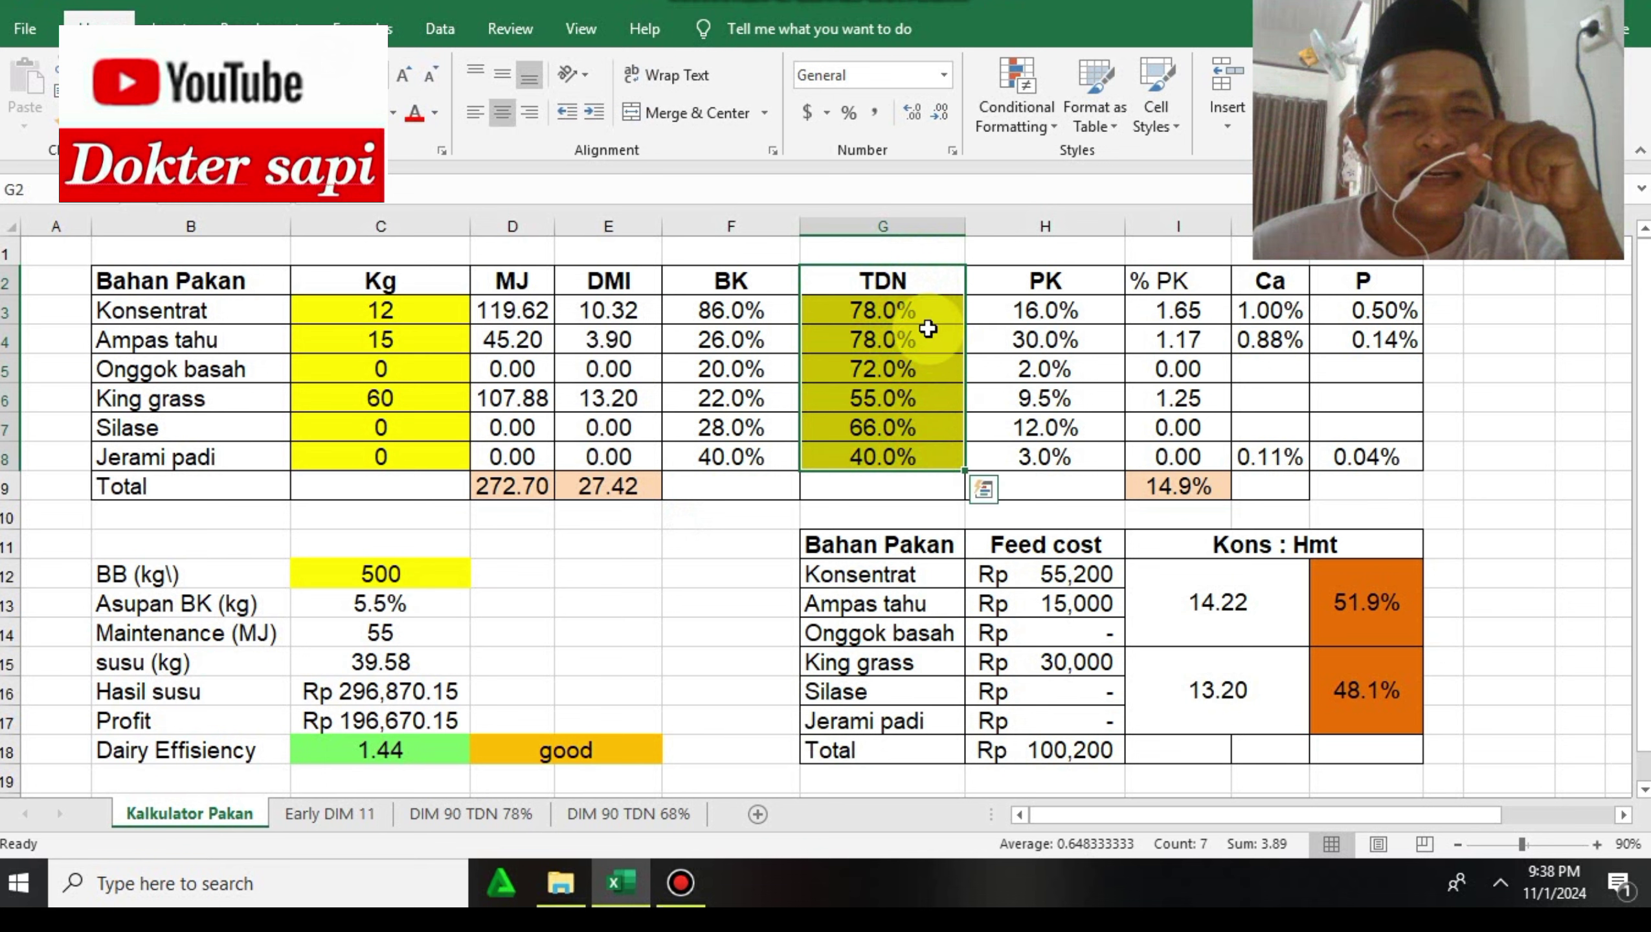
Step: Examine the % PK values of the feed ingredients and their total against the total DMI
{"action": "left_click", "coordinate": [918, 312]}
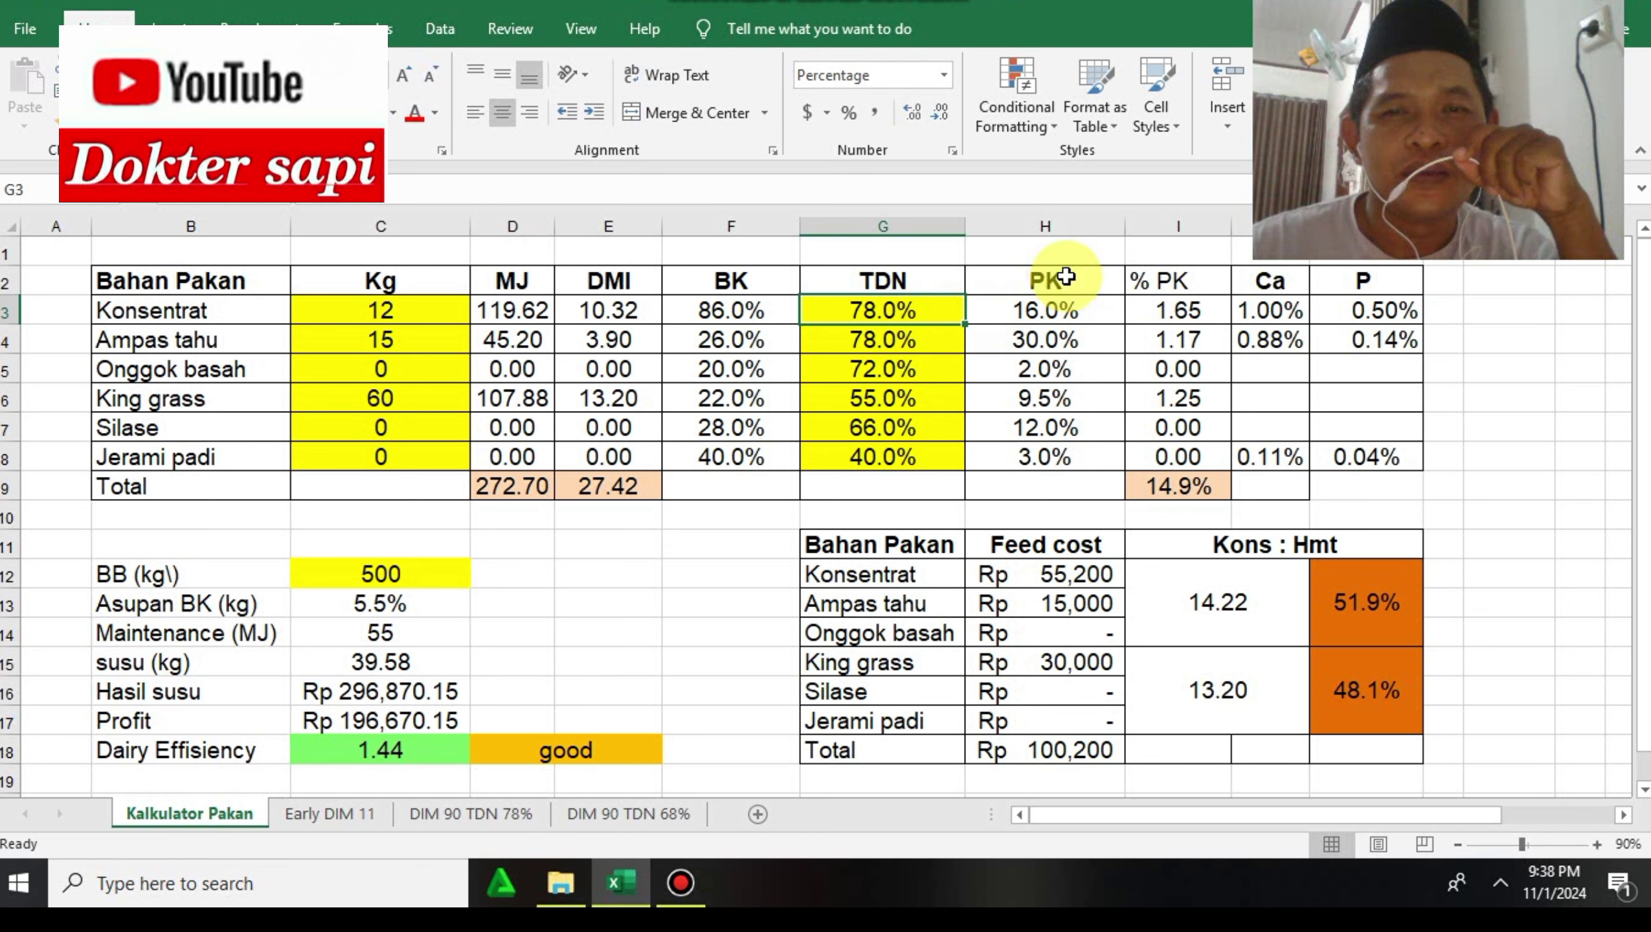
{"action": "left_click_drag", "start_coordinate": [1178, 310], "coordinate": [1186, 459]}
{"action": "left_click", "coordinate": [1199, 485]}
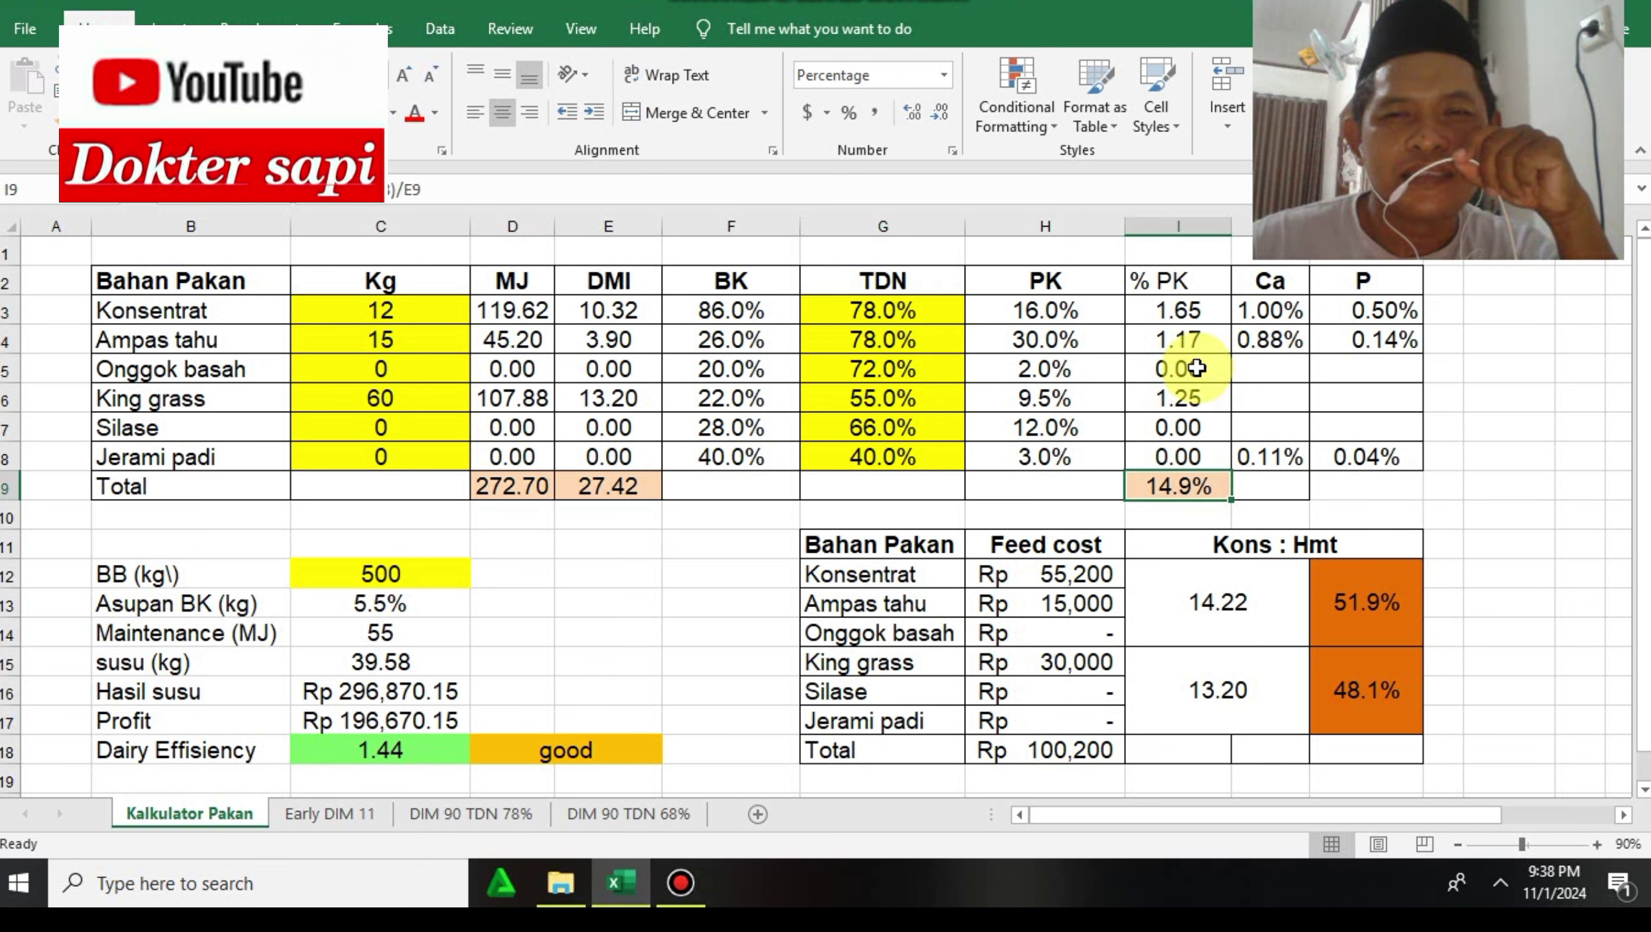
{"action": "left_click", "coordinate": [627, 486]}
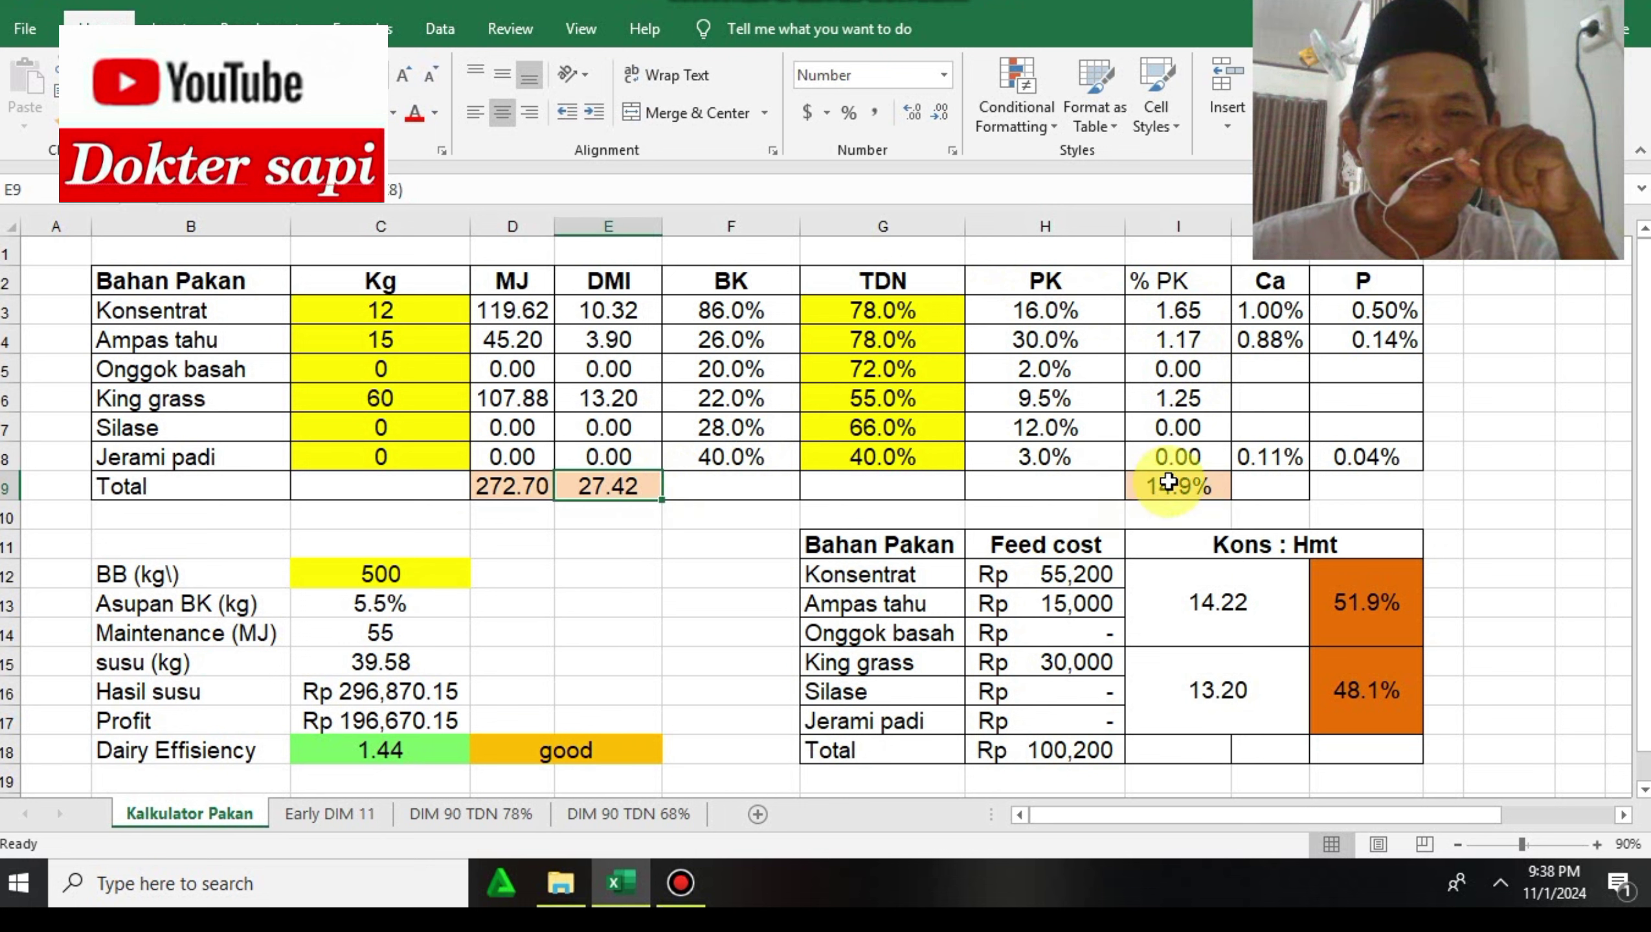
{"action": "left_click", "coordinate": [1167, 483]}
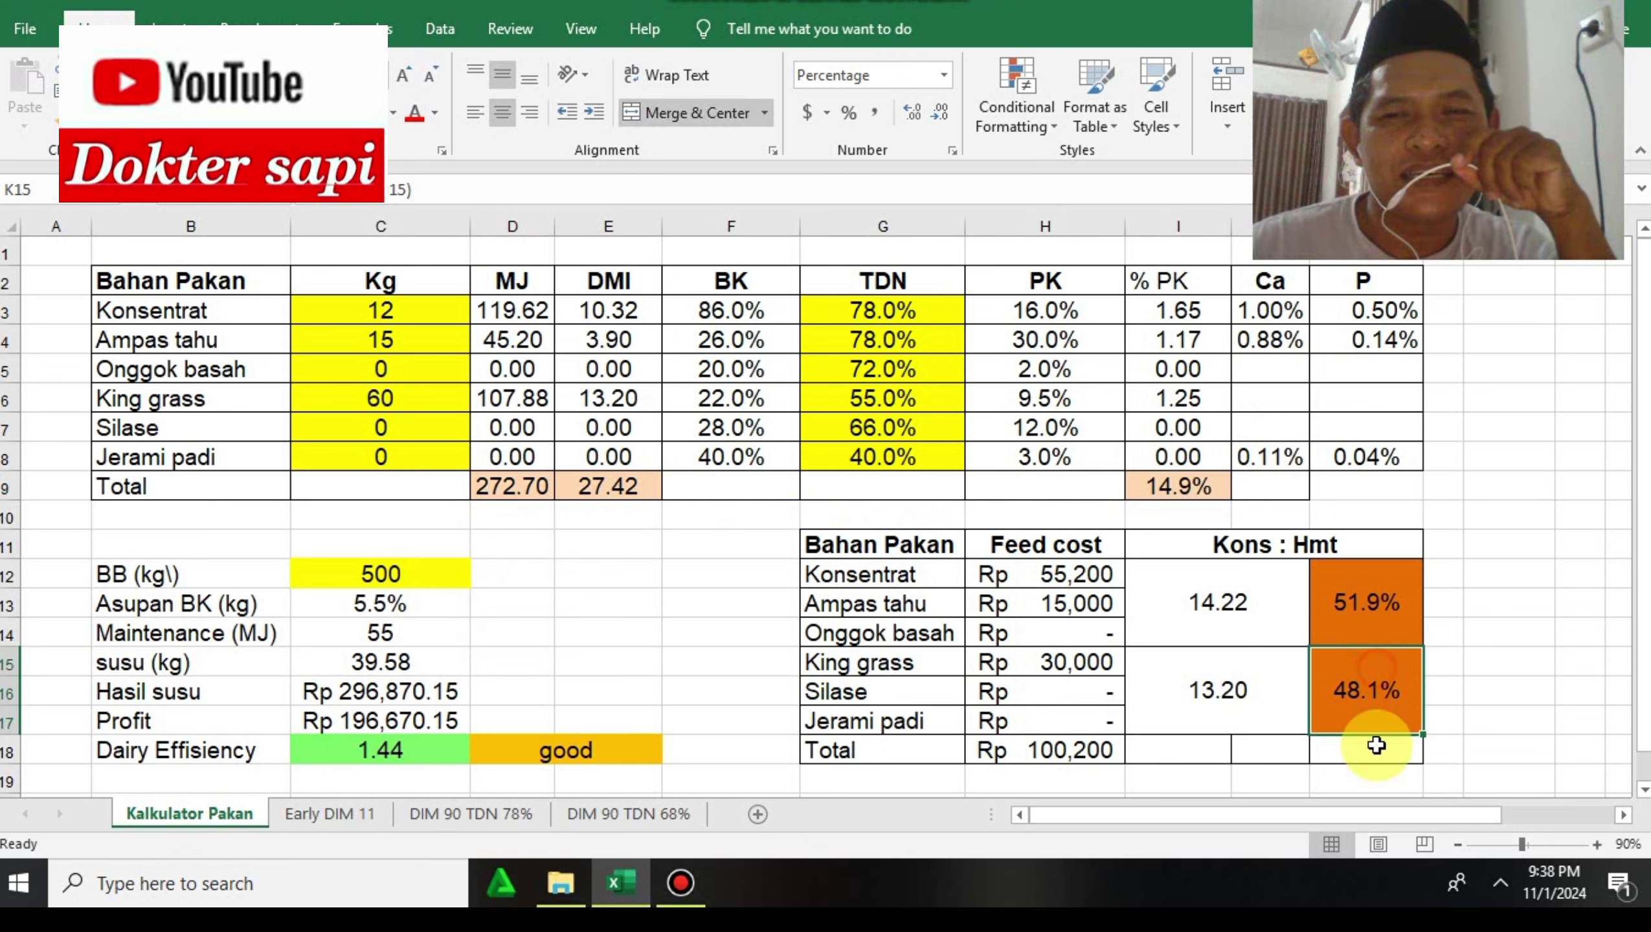
Step: Compare the concentrate and forage percentages of the ration under Kons : Hmt
{"action": "left_click", "coordinate": [1499, 594]}
{"action": "left_click", "coordinate": [1375, 575]}
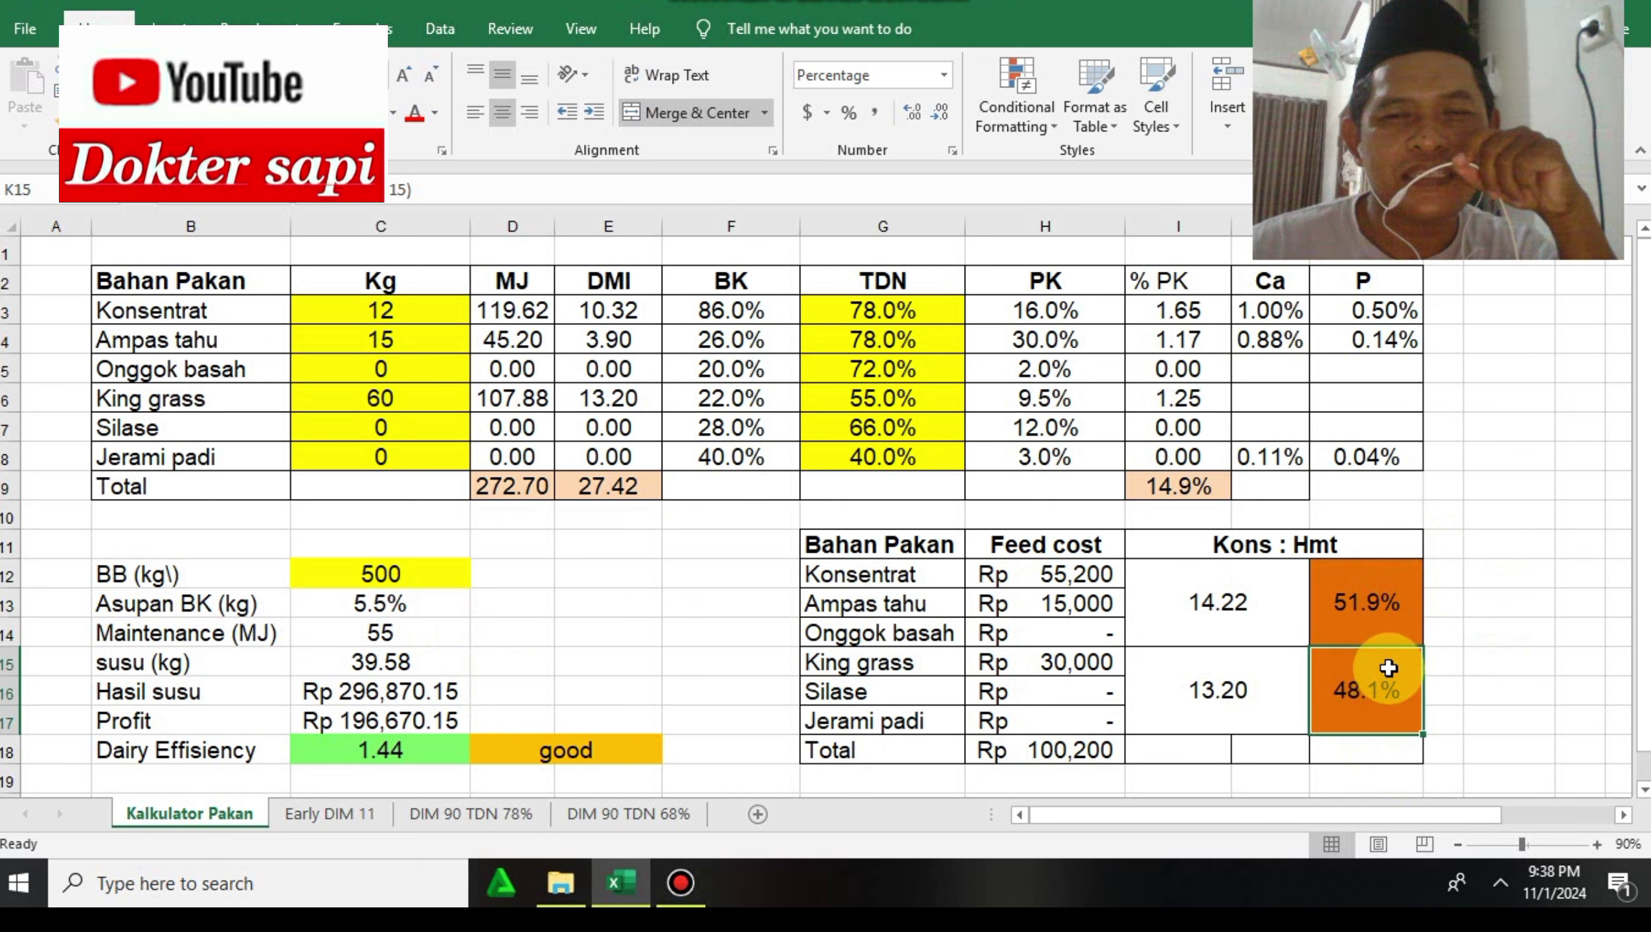
{"action": "left_click", "coordinate": [1485, 559]}
{"action": "left_click", "coordinate": [1377, 604]}
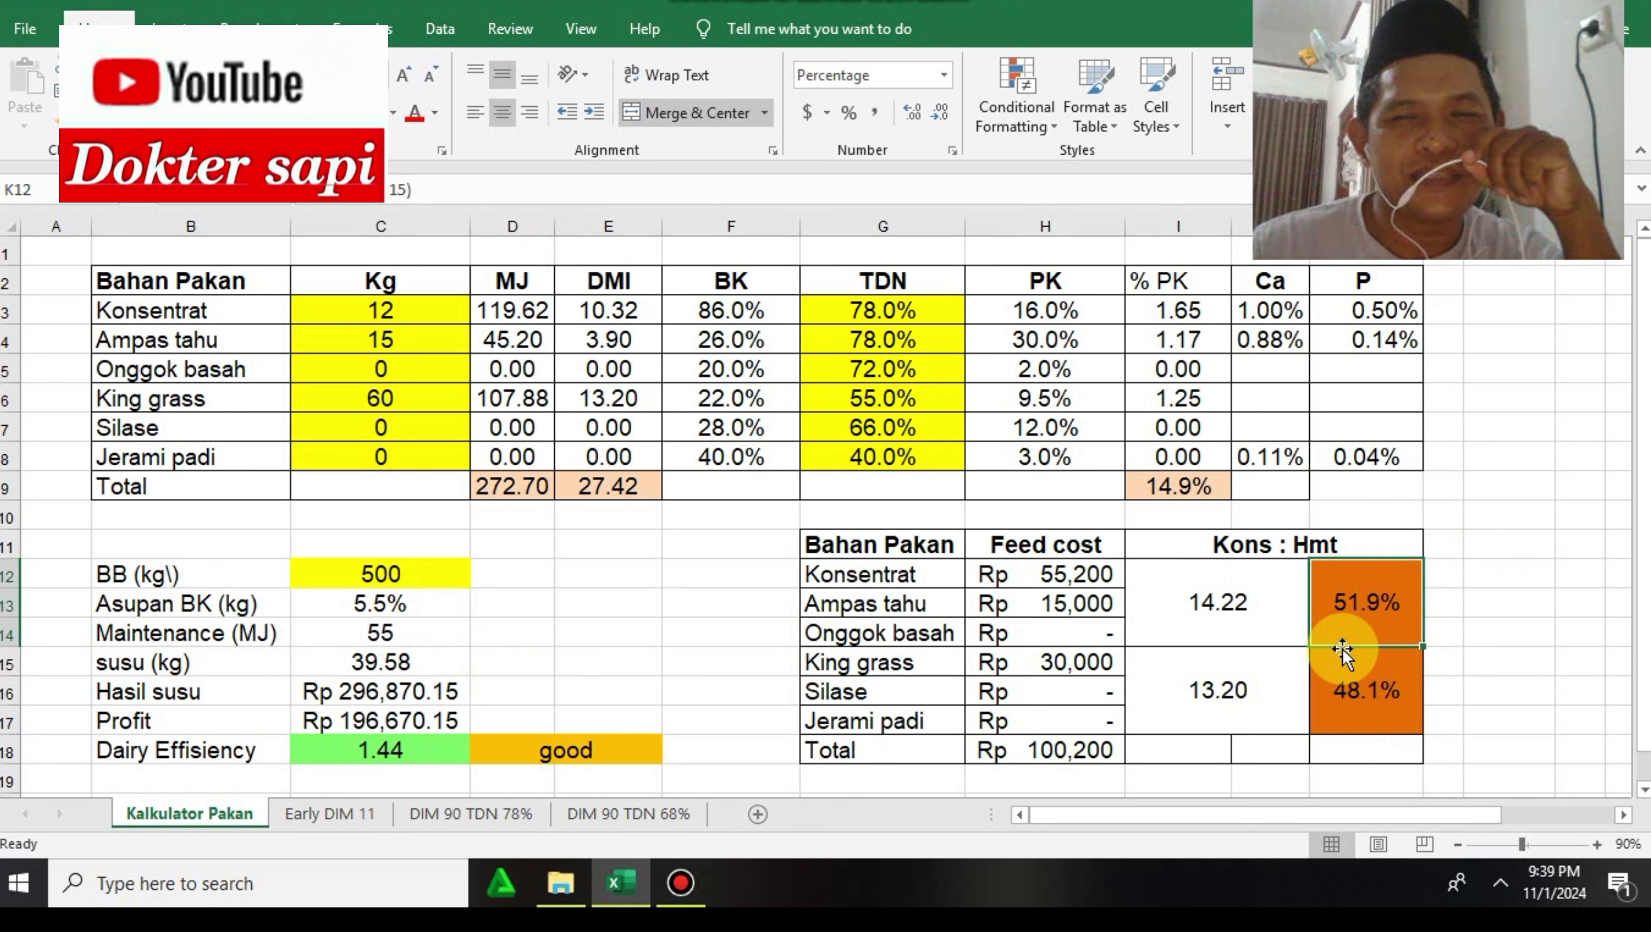
{"action": "left_click", "coordinate": [1395, 663]}
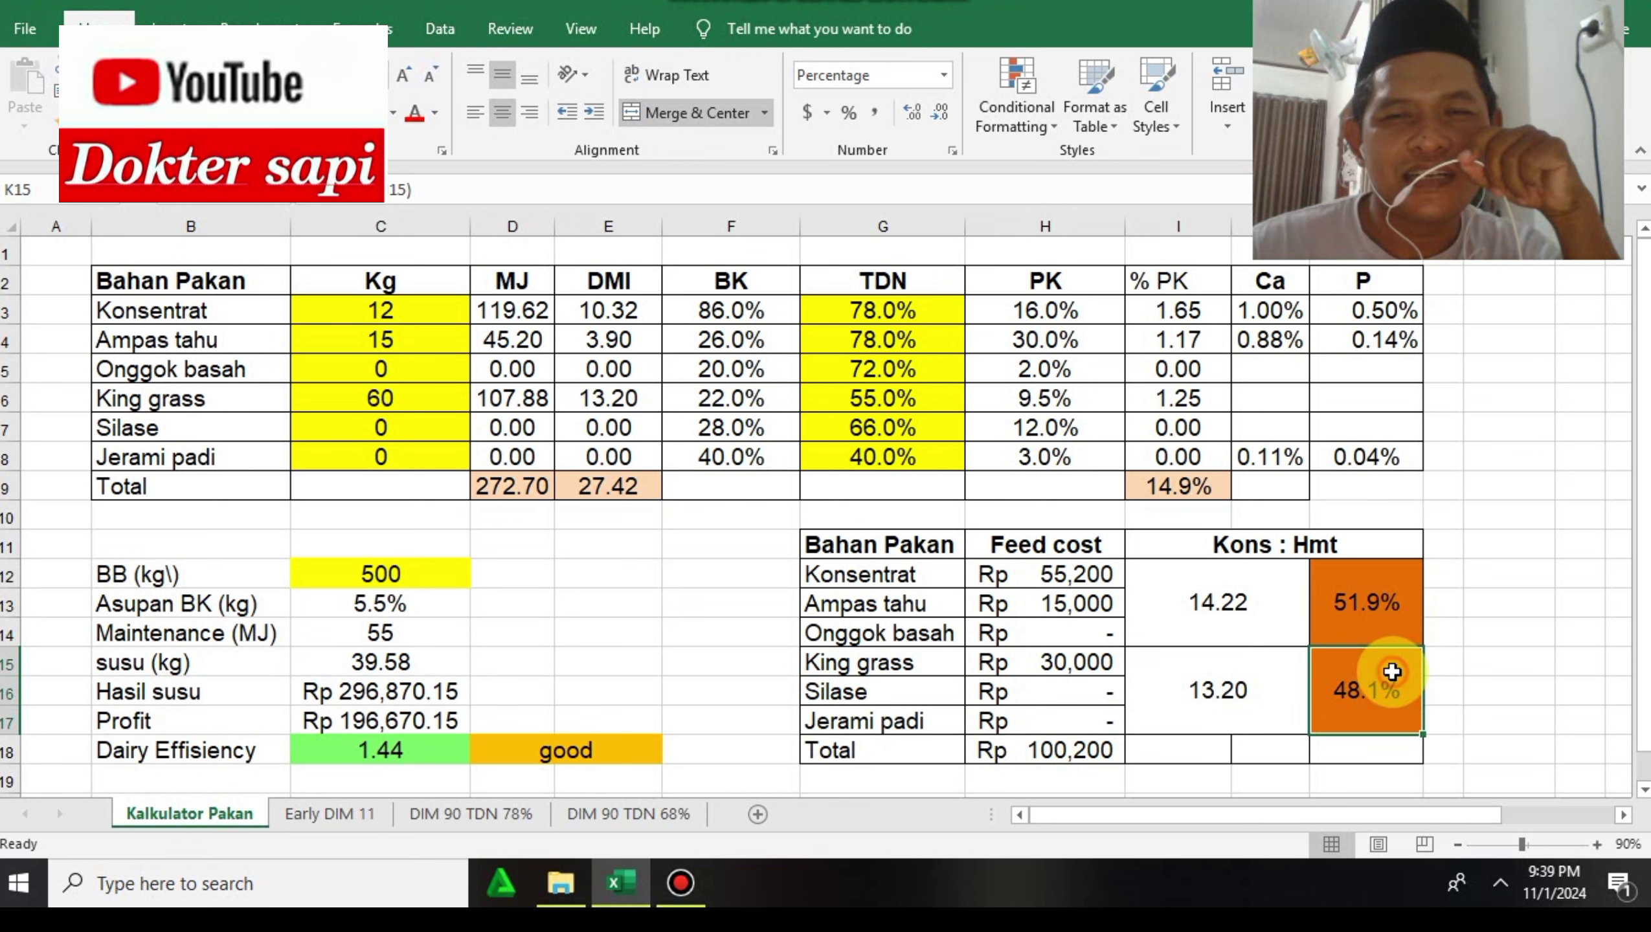
{"action": "left_click", "coordinate": [1386, 600]}
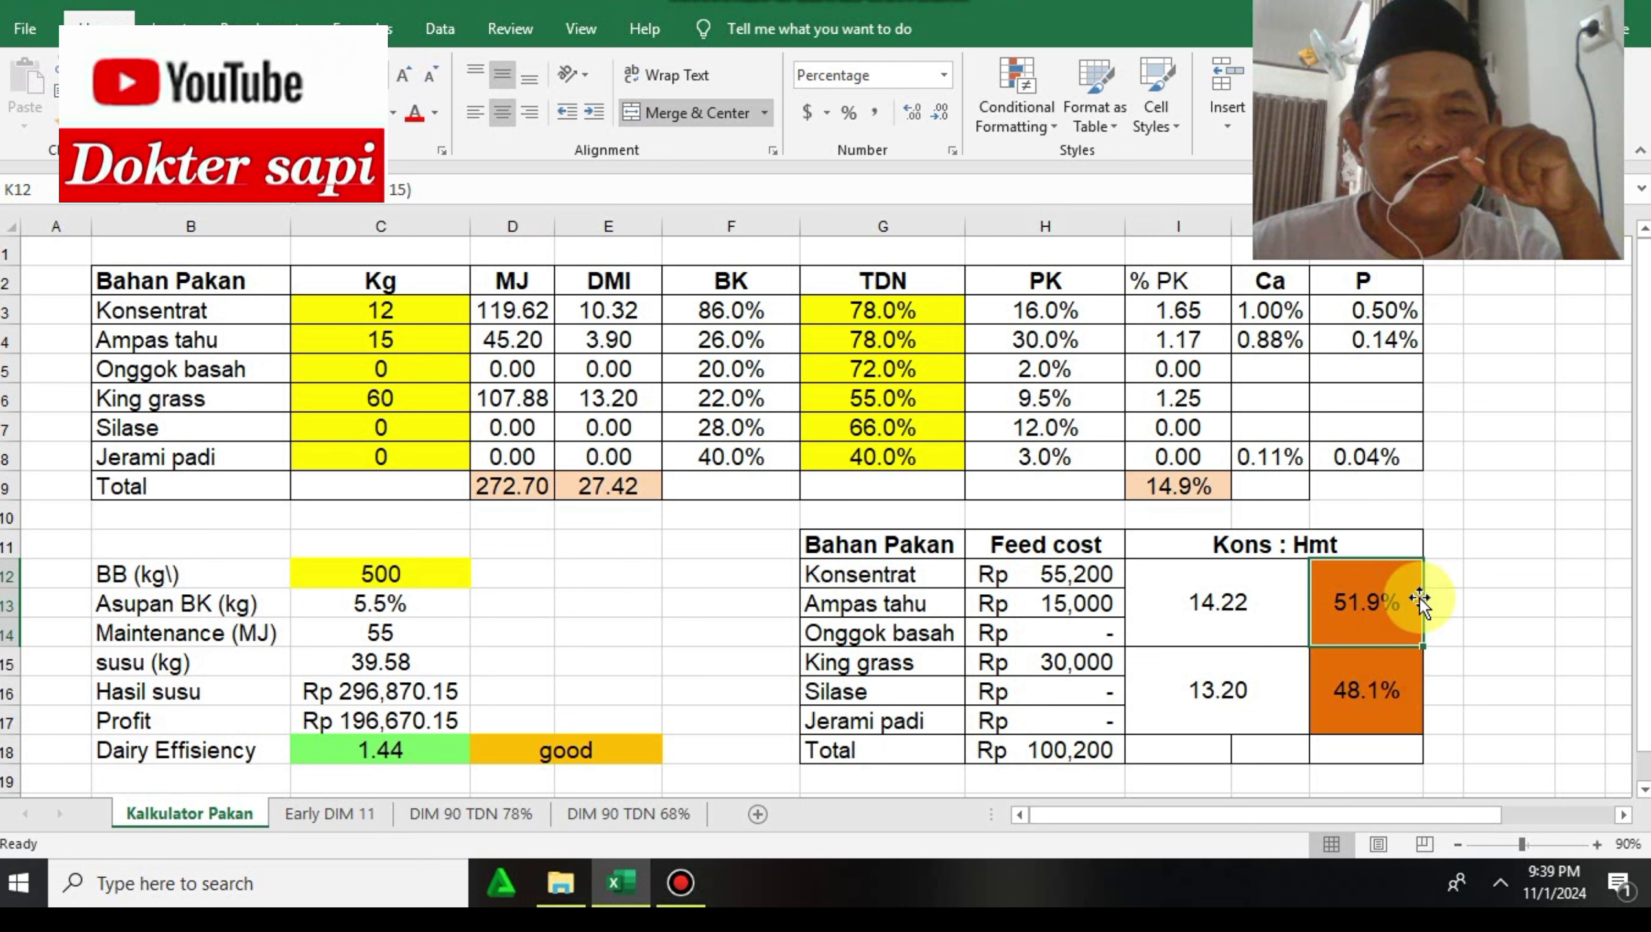
{"action": "left_click", "coordinate": [1394, 671]}
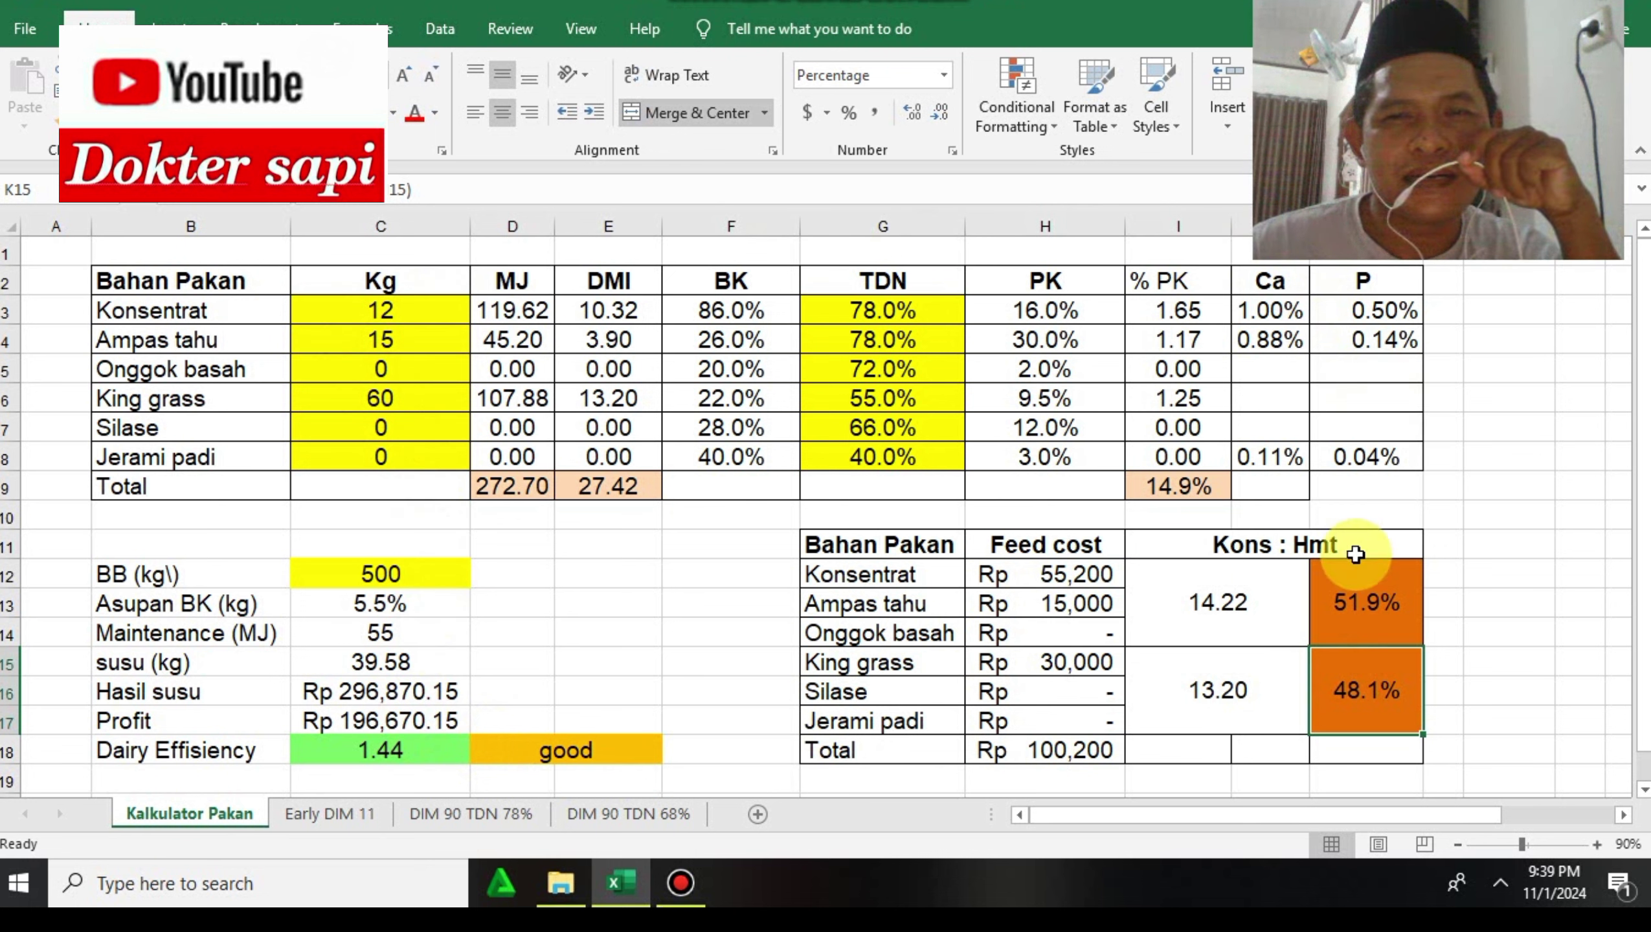
Step: Check the Dairy Effisiency value and the rating formula beside it
{"action": "left_click", "coordinate": [393, 748]}
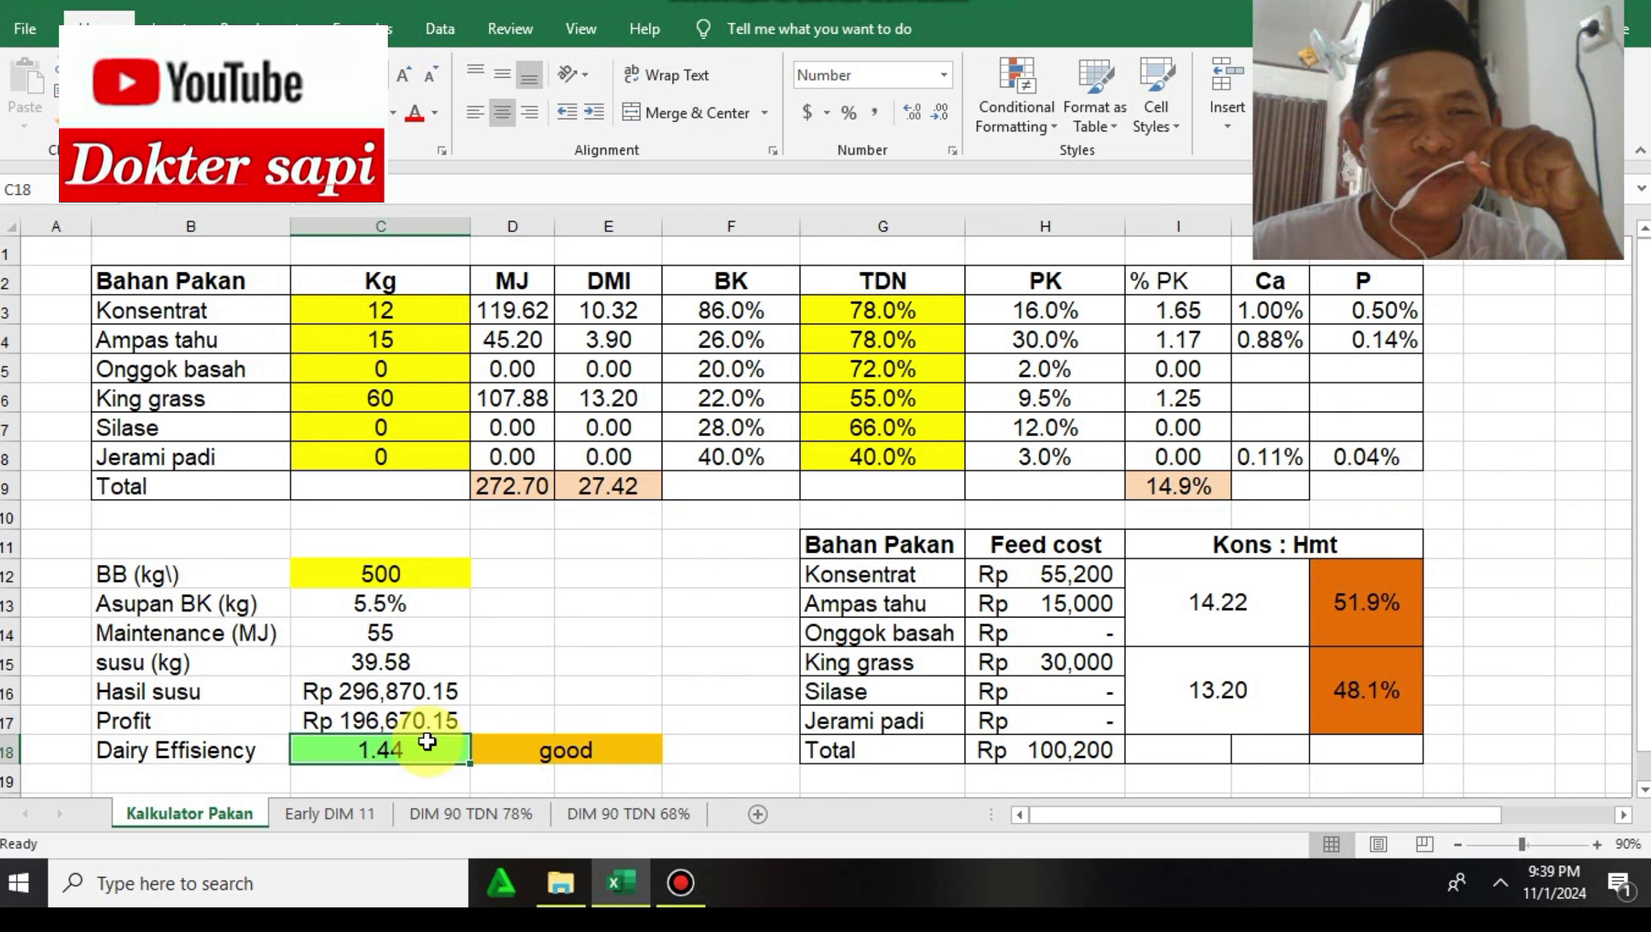
{"action": "left_click", "coordinate": [537, 753]}
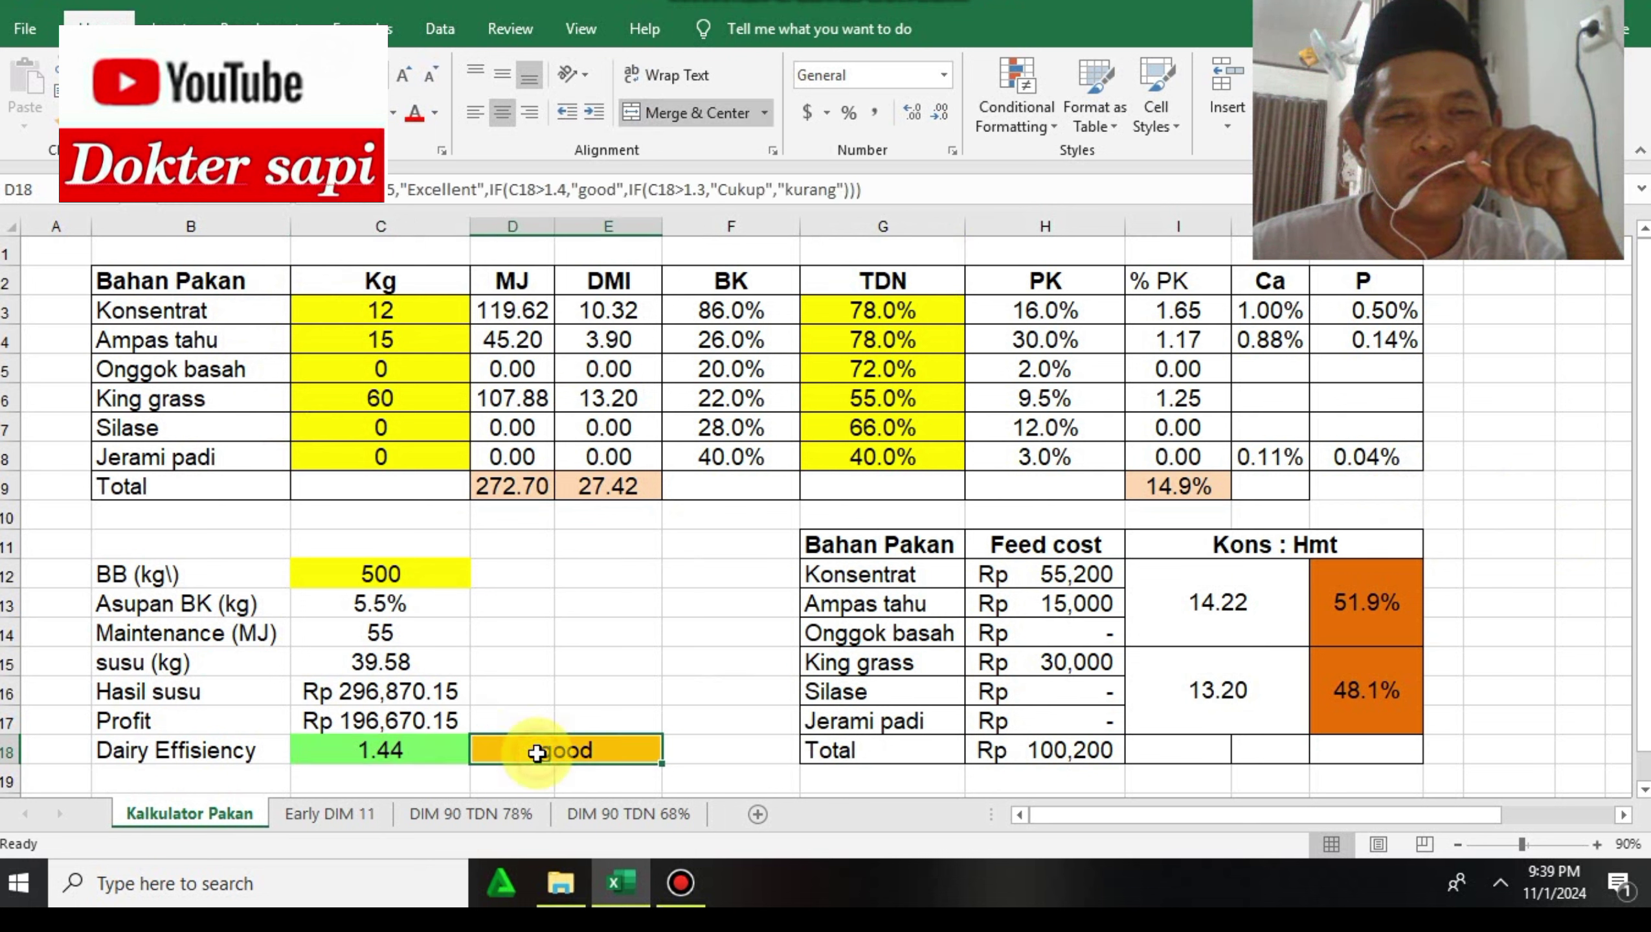
{"action": "left_click", "coordinate": [418, 759]}
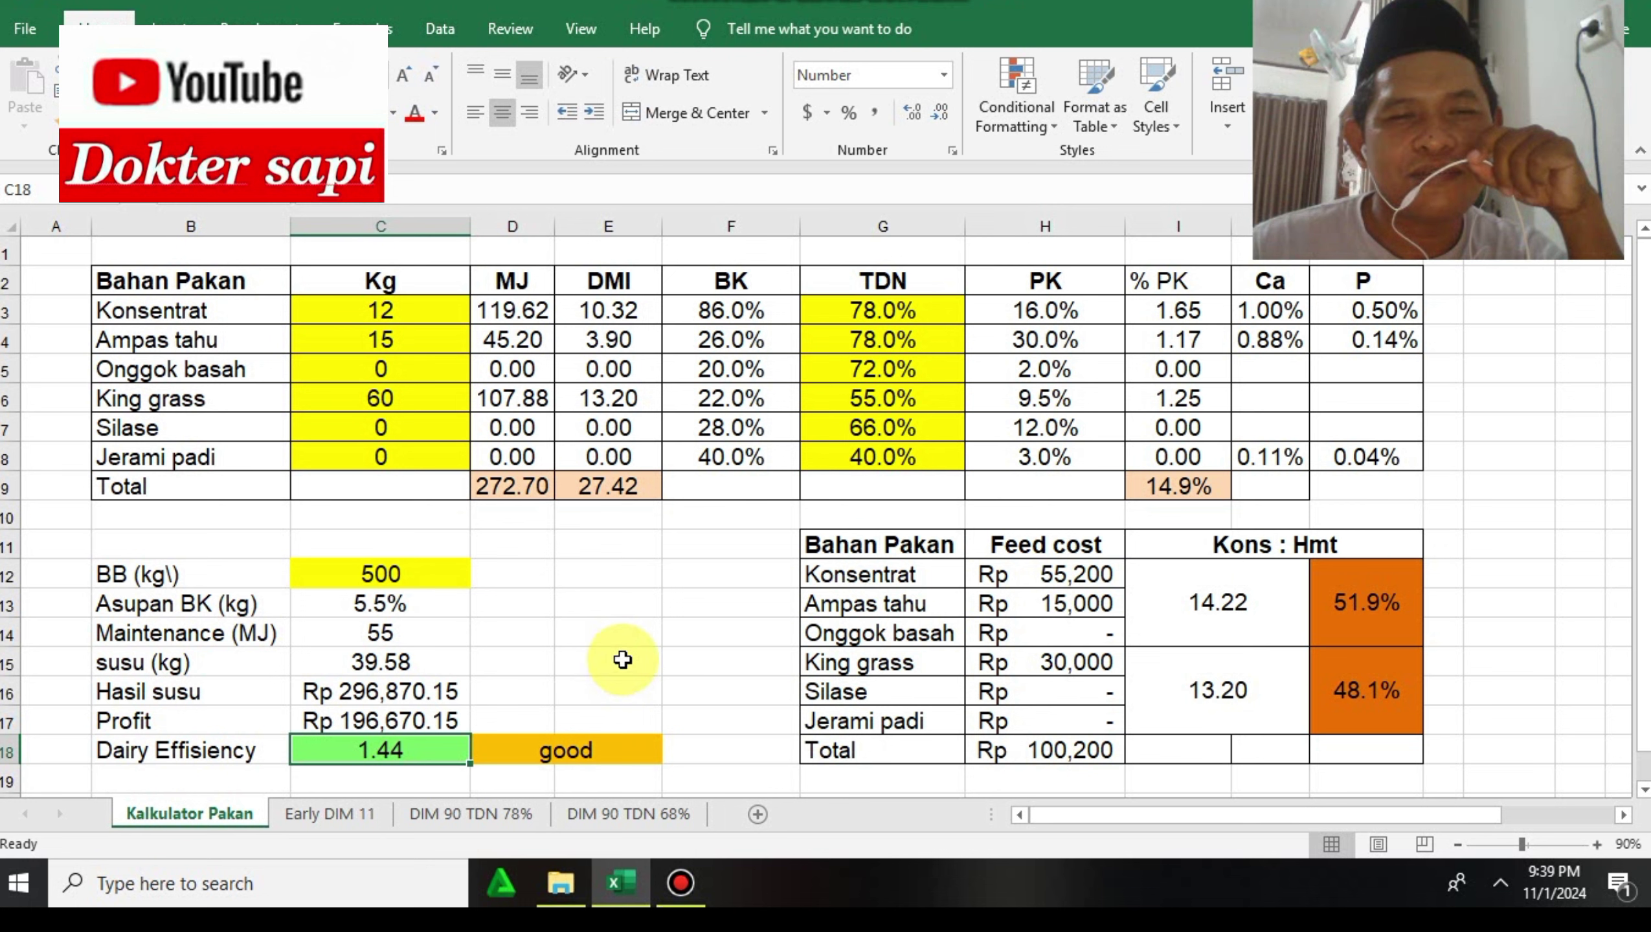
{"action": "left_click", "coordinate": [562, 753]}
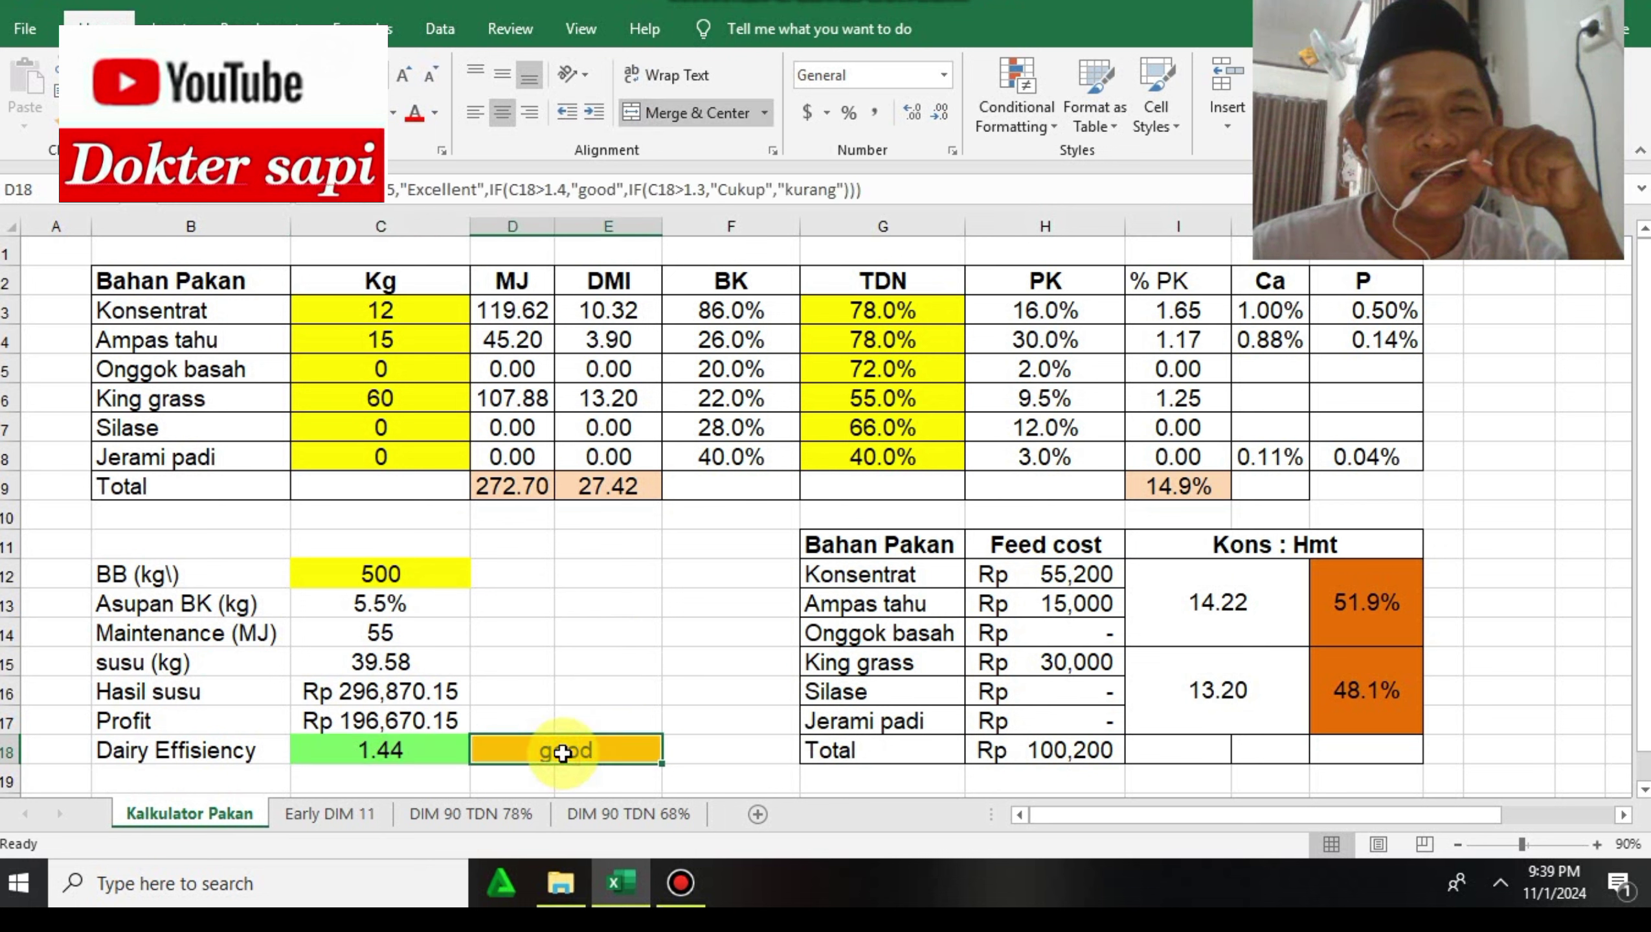